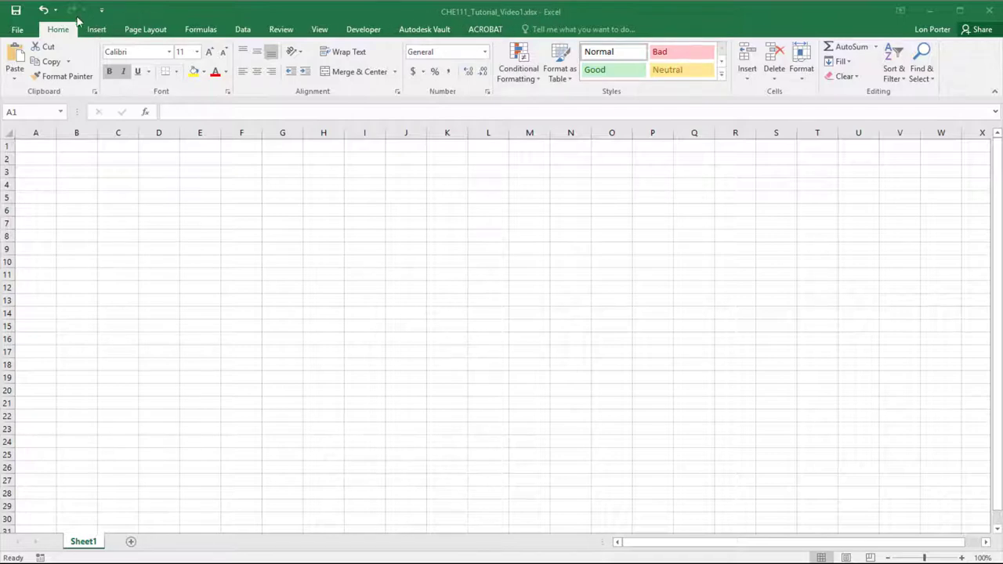
# - Save the workbook and rename Sheet1 as Red 40 Data
pyautogui.click(20, 17)
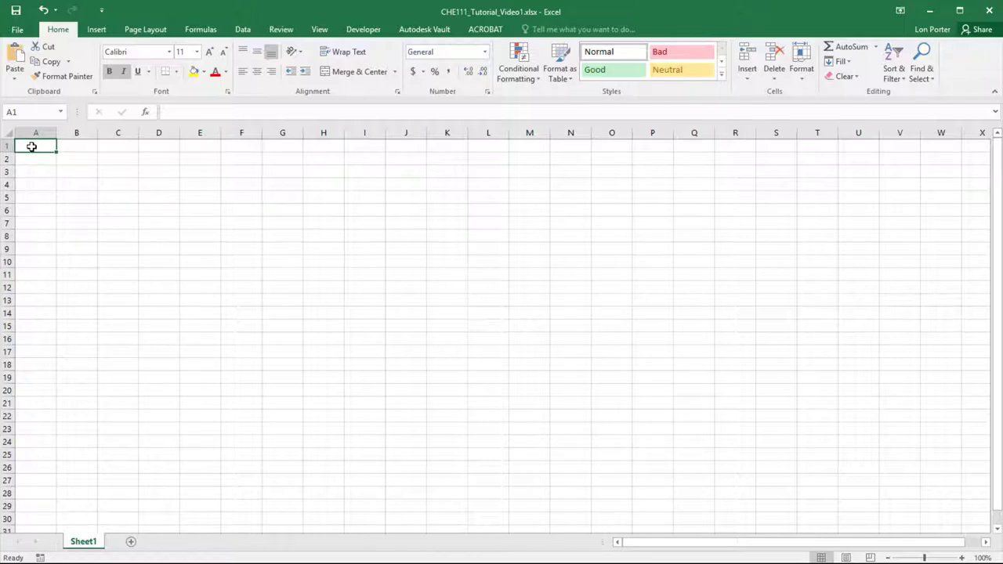
pyautogui.doubleClick(91, 541)
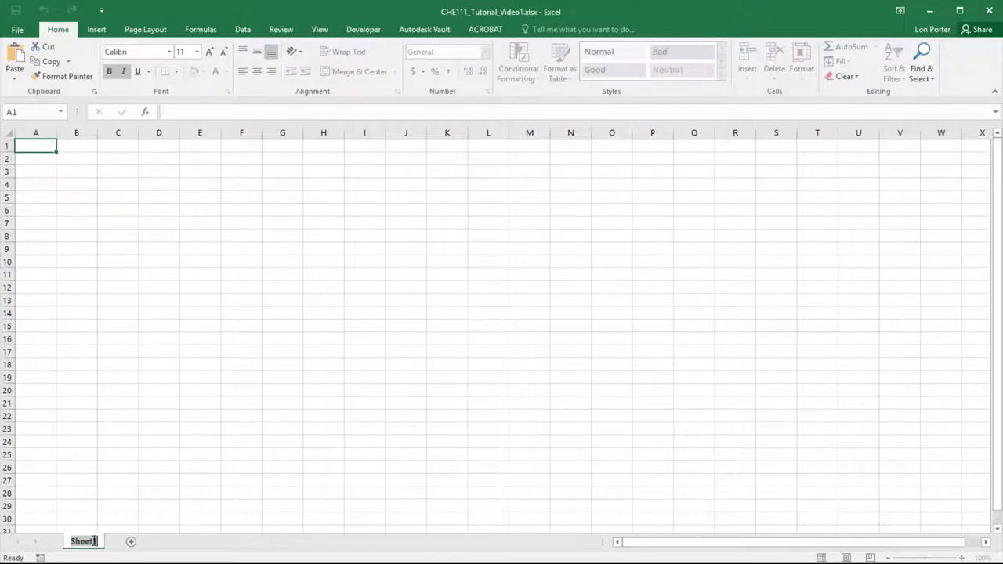
pyautogui.write('Red 40 Da')
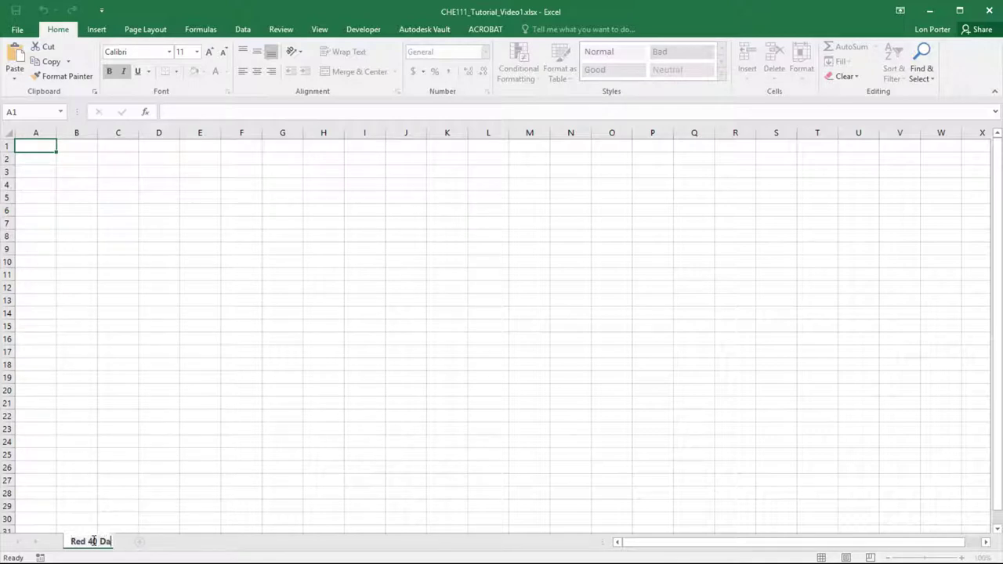
pyautogui.write('ta')
pyautogui.press('Return')
# - Add three blank worksheets after the Red 40 Data sheet
pyautogui.click(151, 542)
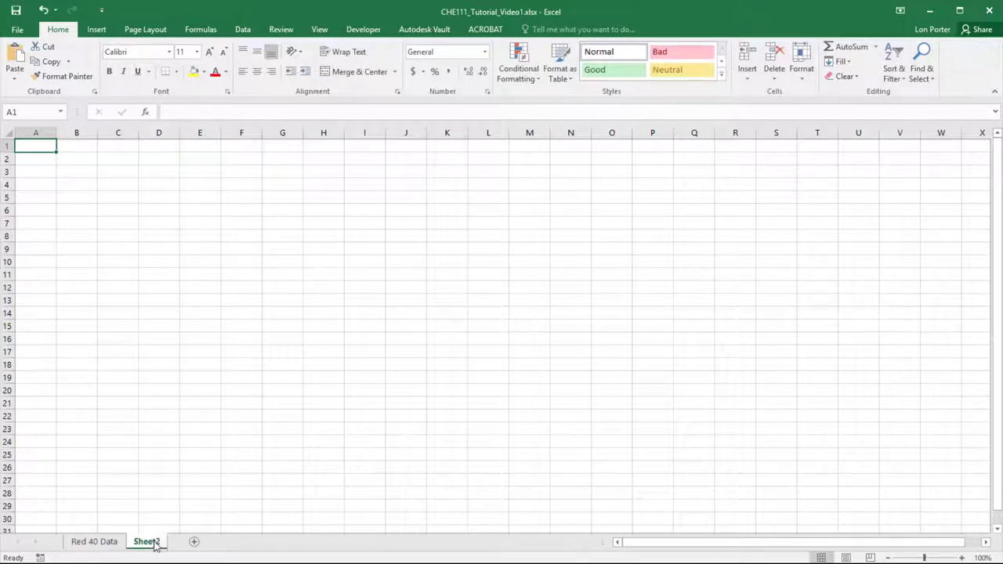
pyautogui.click(194, 542)
pyautogui.click(235, 541)
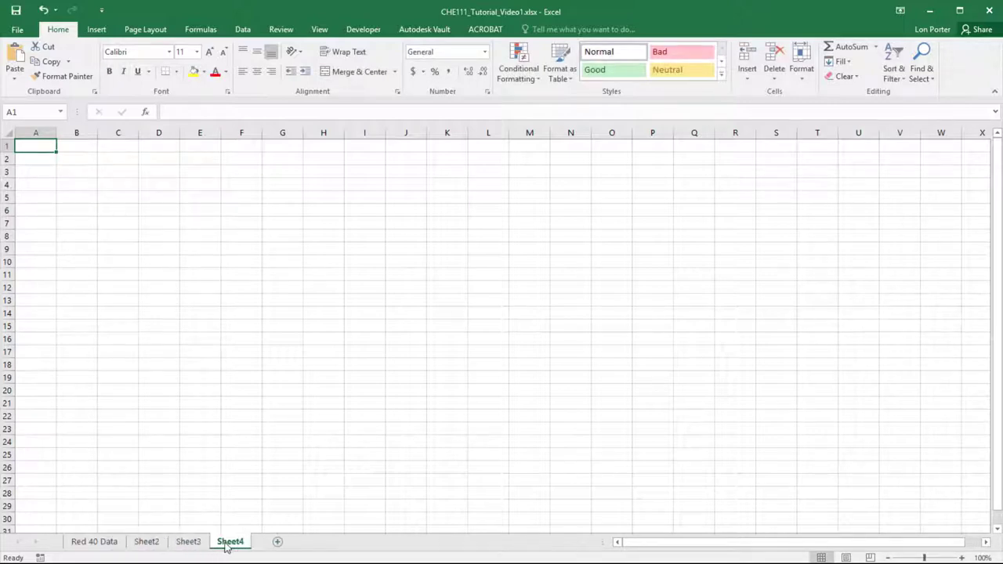
# - Delete the extra worksheets Sheet4, Sheet3 and Sheet2, keeping only Red 40 Data
pyautogui.rightClick(226, 546)
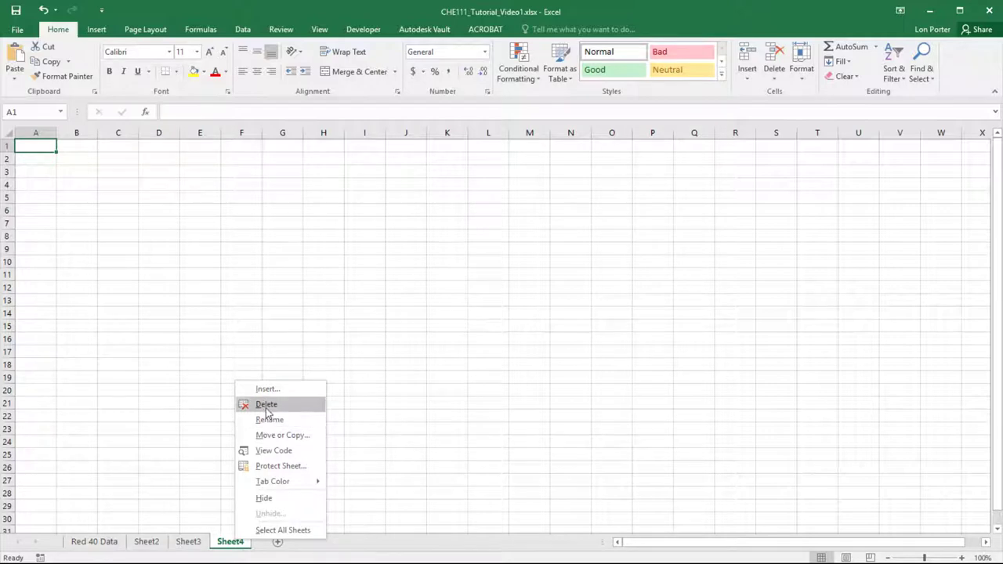
pyautogui.click(266, 404)
pyautogui.rightClick(197, 541)
pyautogui.click(243, 405)
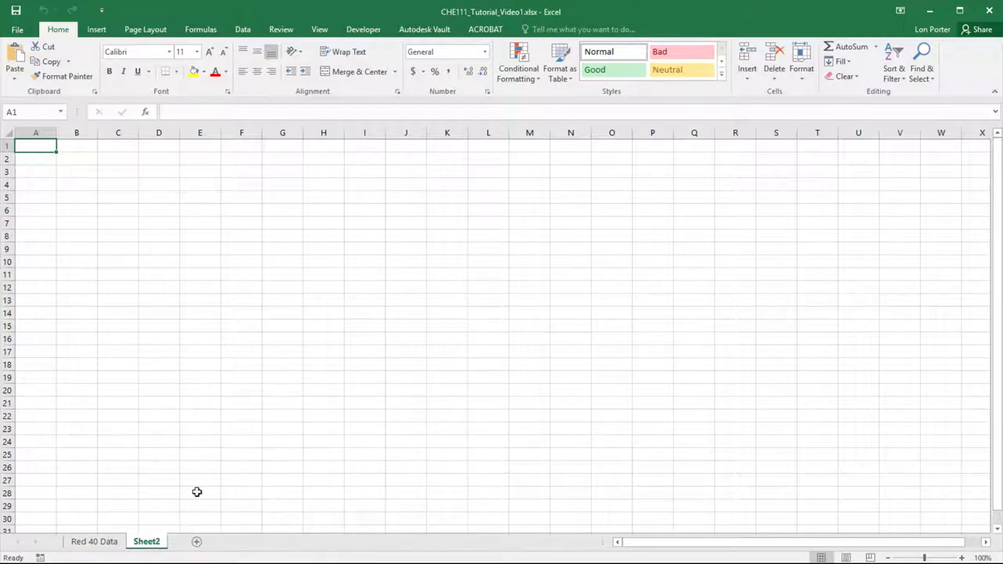
pyautogui.rightClick(153, 542)
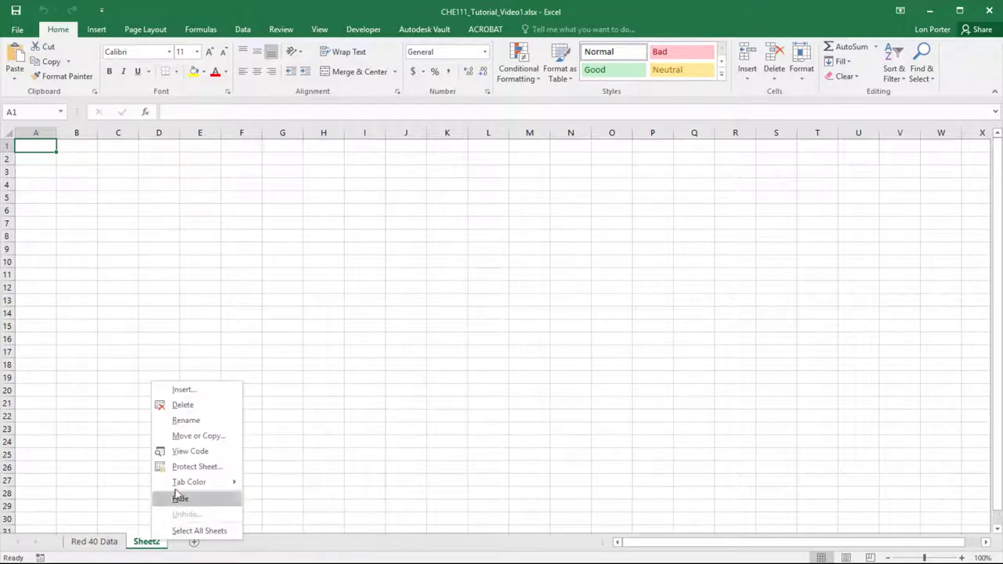
pyautogui.click(188, 405)
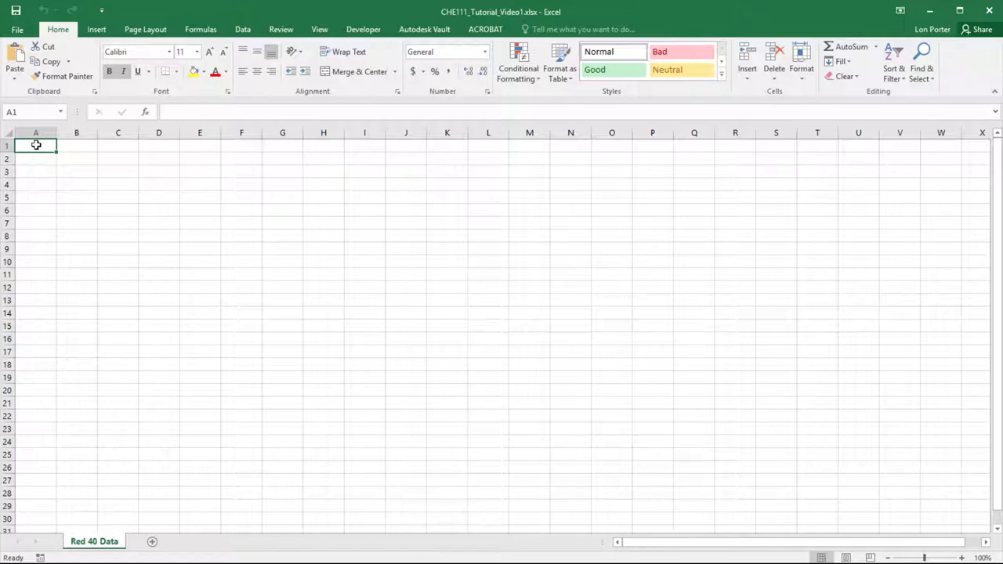
# - Enter the title Analysis of Red 40 in Beverages in cell A1
pyautogui.write('Anal')
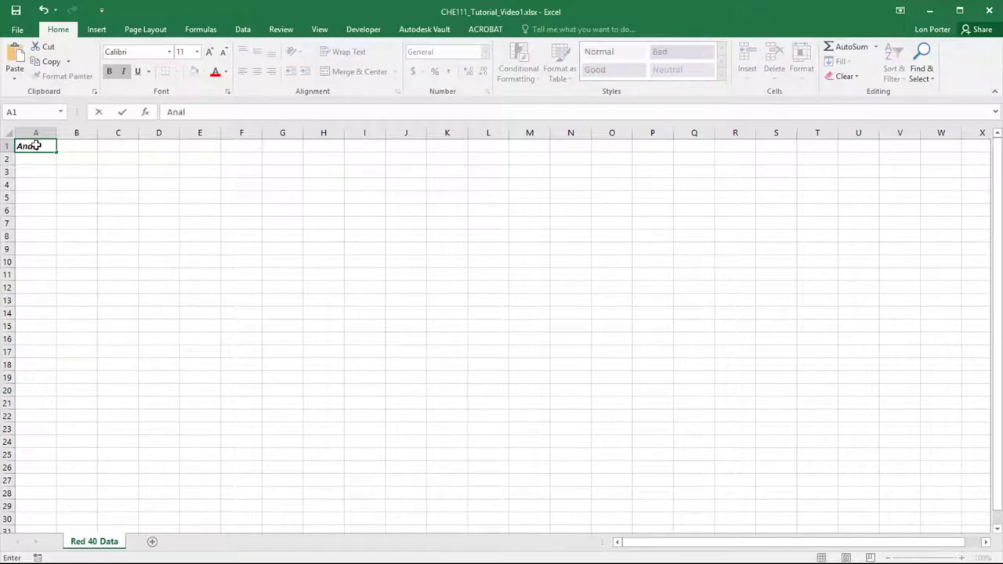
pyautogui.write('ysis of Re')
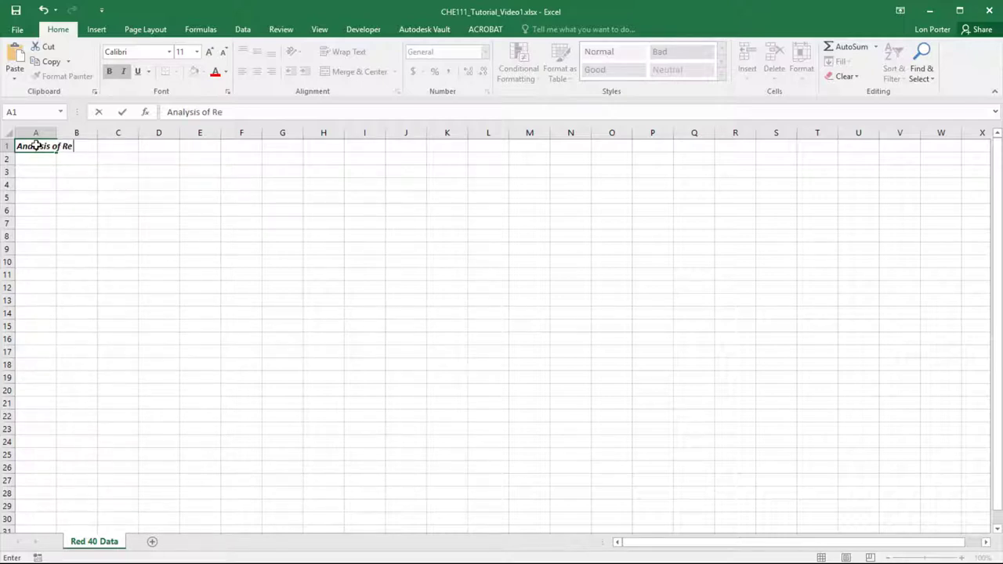
pyautogui.write('d 40 in Beve')
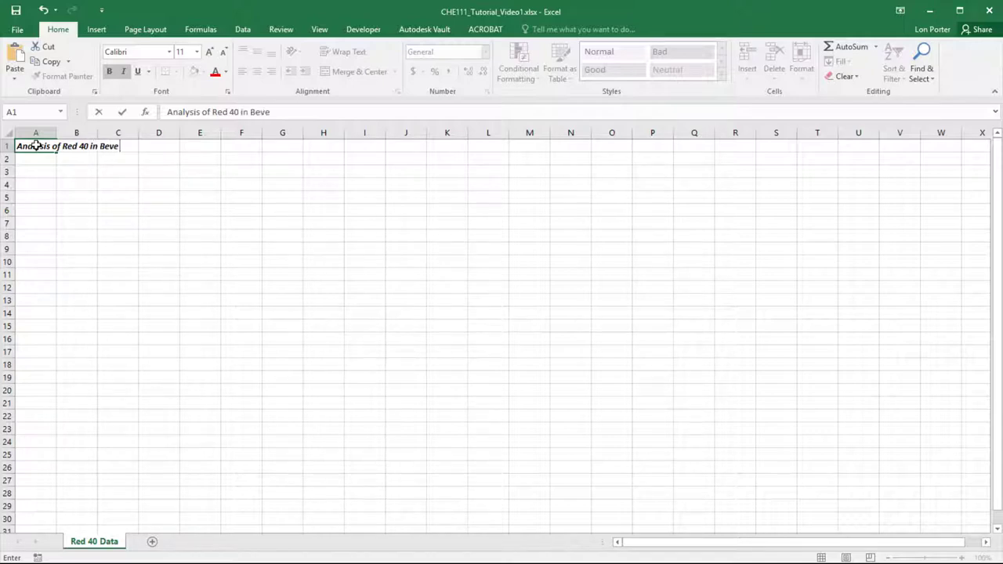
pyautogui.write('rages')
pyautogui.press('Return')
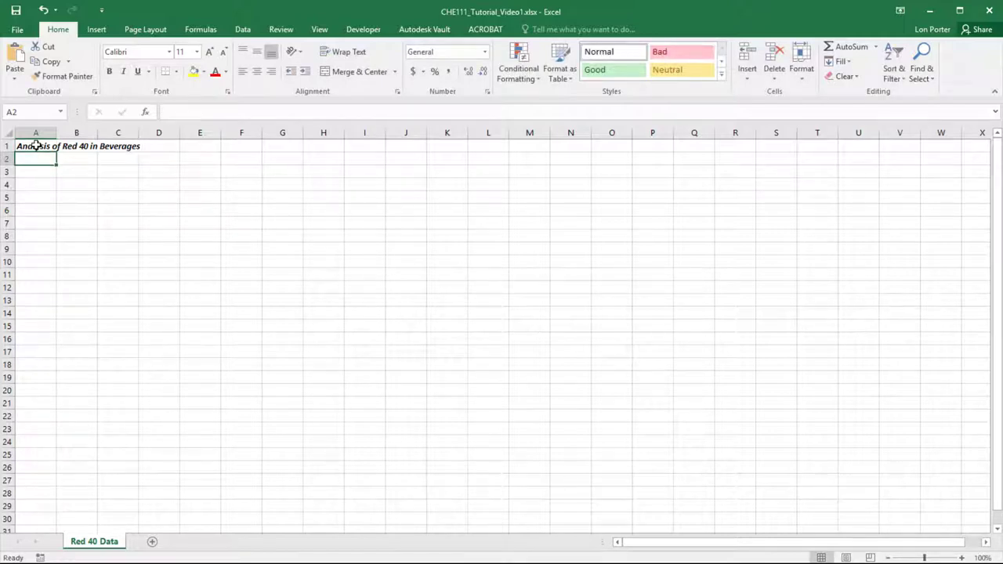
# - Enter the date 09/18/2018 in cell A2, below the title
pyautogui.write('09/18')
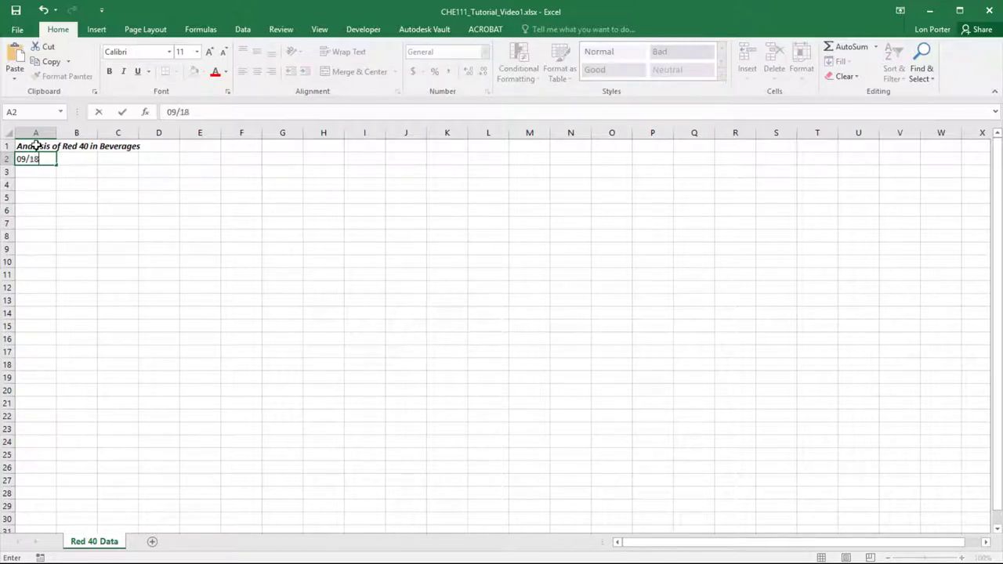
pyautogui.write('/')
pyautogui.press('BackSpace')
pyautogui.press('BackSpace')
pyautogui.write('8/202')
pyautogui.press('BackSpace')
pyautogui.write('18')
pyautogui.press('BackSpace')
pyautogui.write('8')
pyautogui.press('Return')
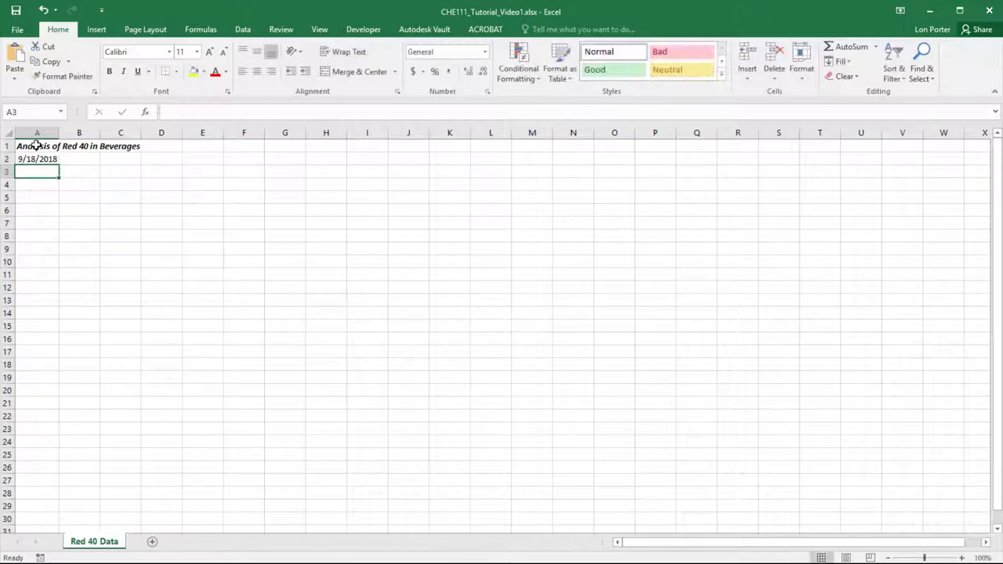
# - Enter the heading Standard Solution Preparation in cell A4 and format it bold and italic
pyautogui.press('Return')
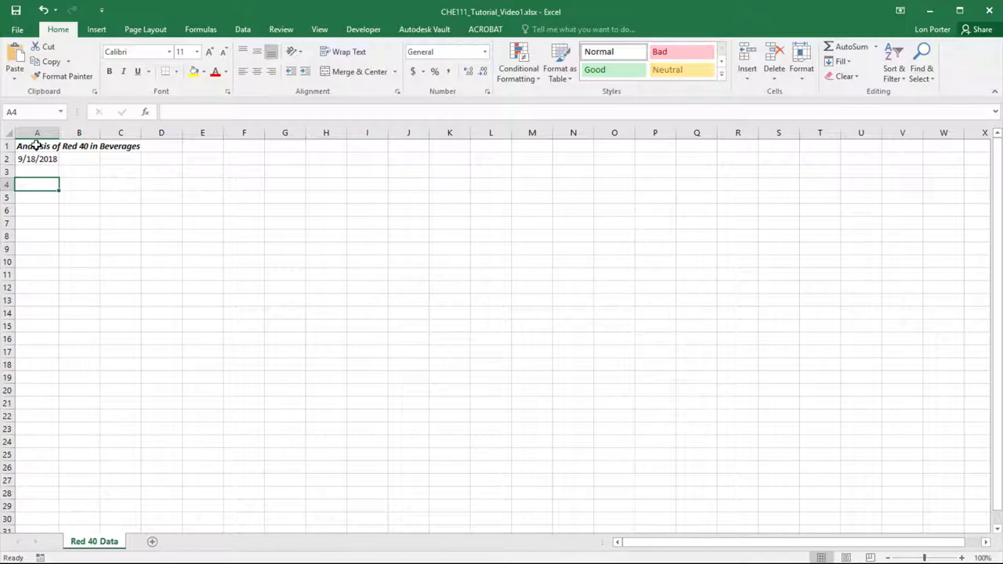
pyautogui.write('Stand')
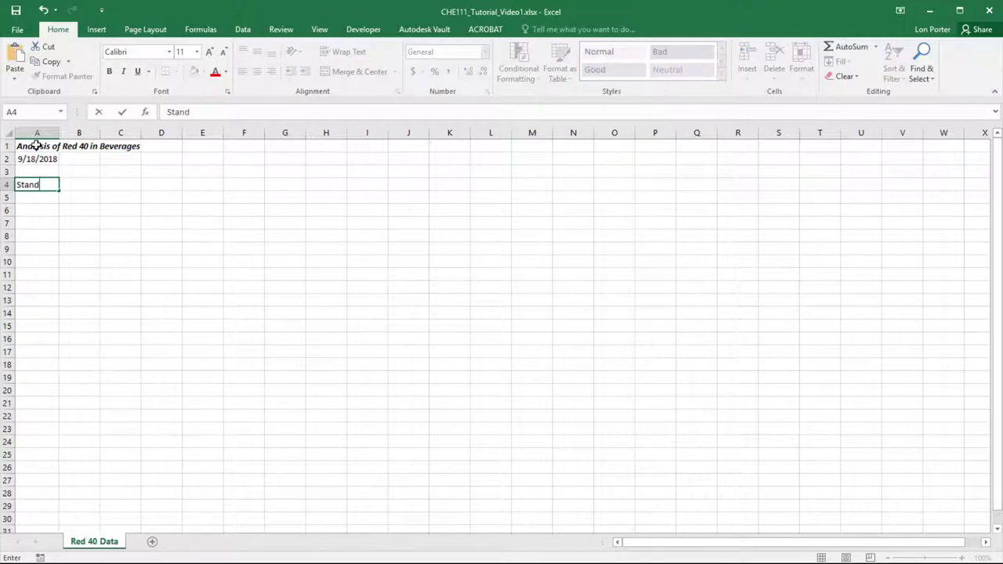
pyautogui.write('ard Solutio')
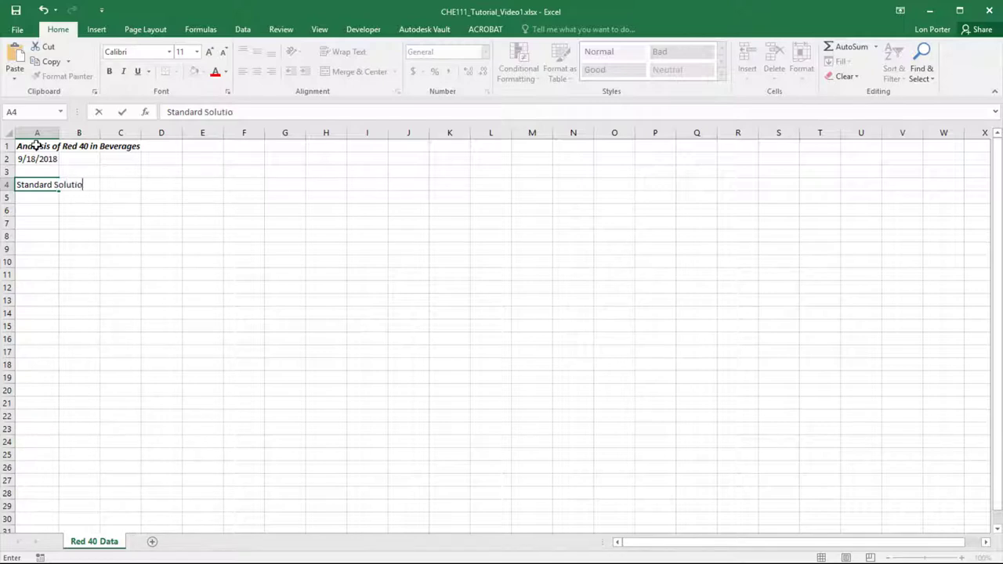
pyautogui.write('n Preparation')
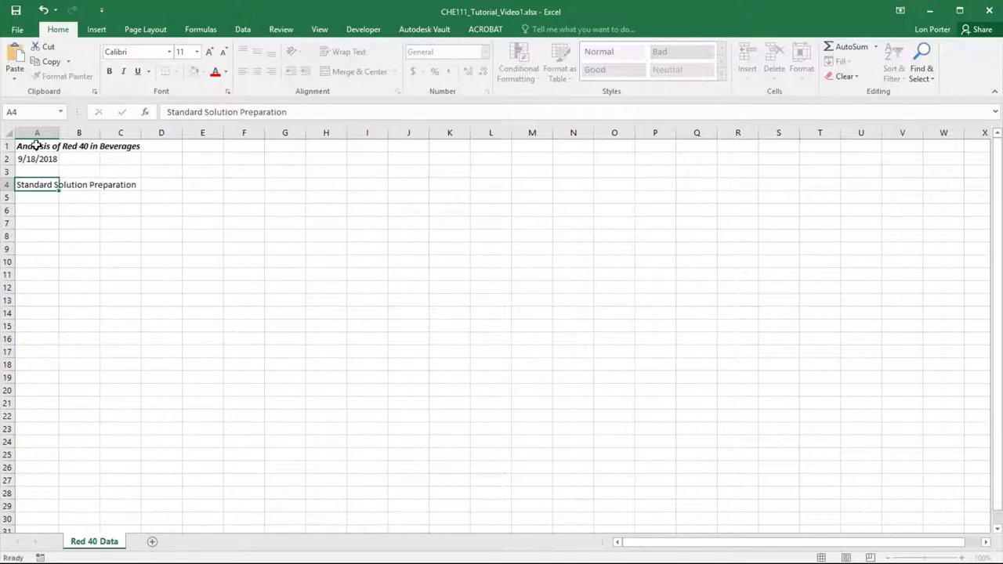
pyautogui.press('Return')
pyautogui.click(27, 185)
pyautogui.click(109, 71)
pyautogui.click(123, 72)
# - Enter the column heading Solution in cell A6
pyautogui.click(36, 210)
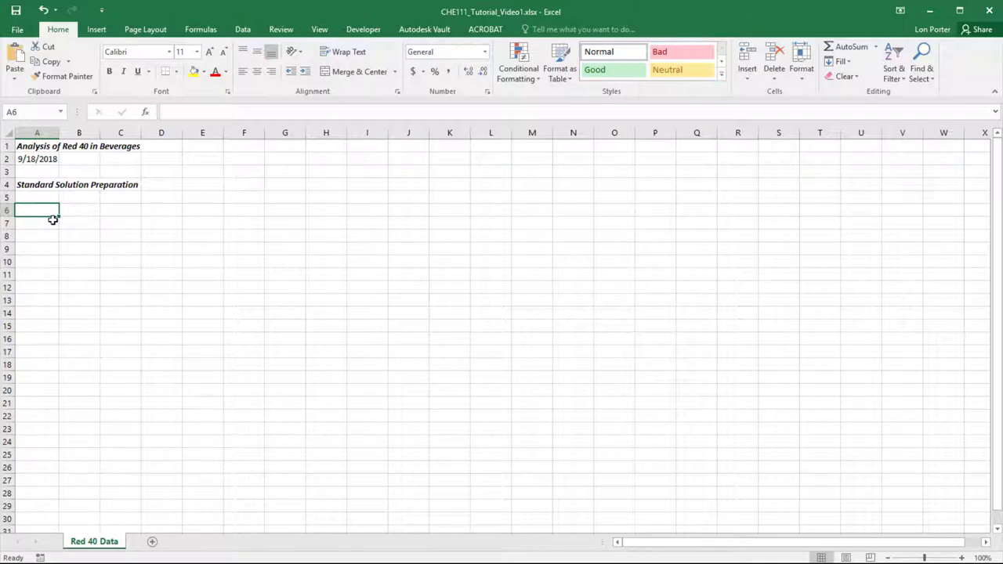
pyautogui.write('S')
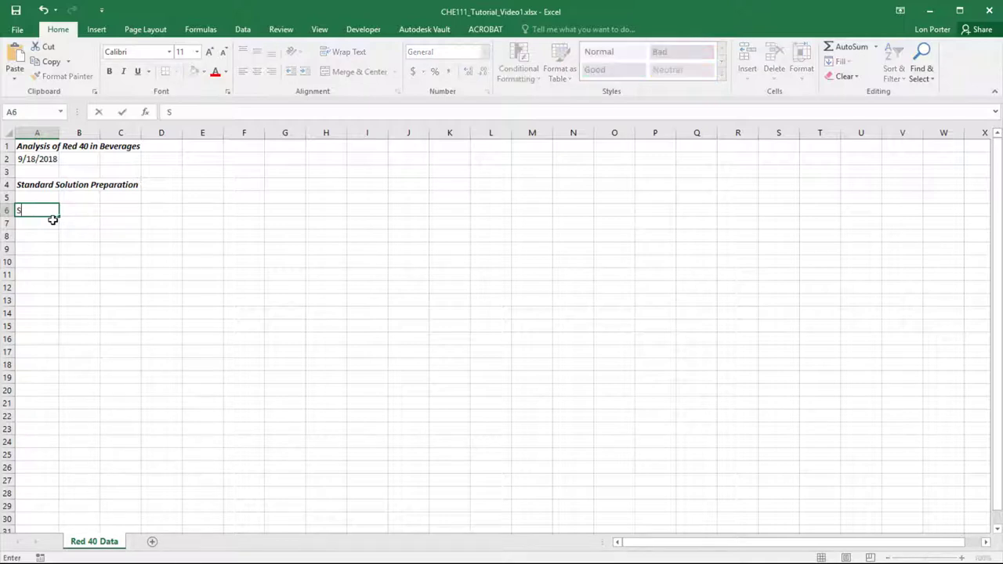
pyautogui.write('olution')
pyautogui.press('Return')
# - Enter the label Stock in cell A8, leaving row 7 empty below the Solution heading
pyautogui.click(45, 238)
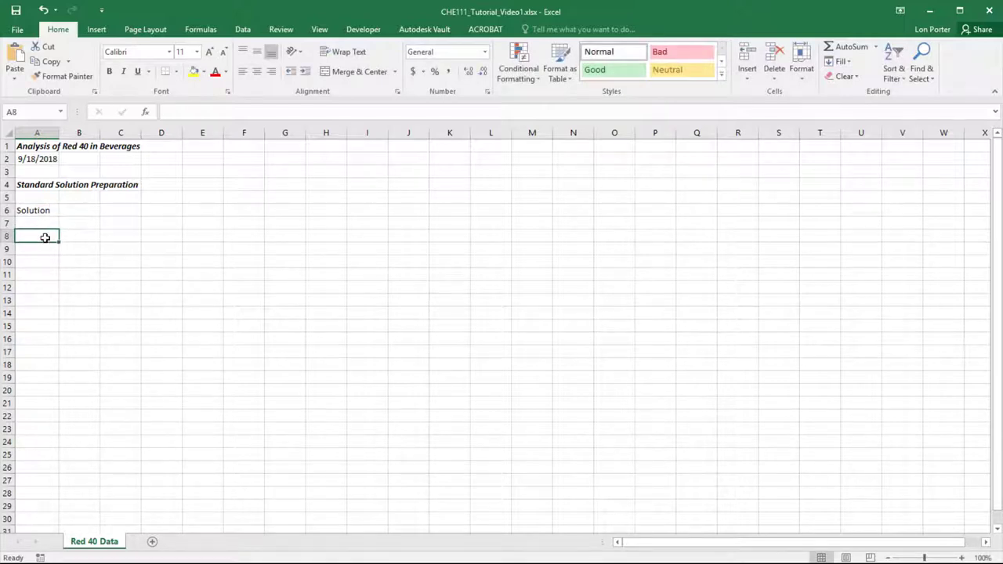
pyautogui.write('STock')
pyautogui.press('BackSpace')
pyautogui.press('BackSpace')
pyautogui.press('BackSpace')
pyautogui.write('ock')
pyautogui.press('Return')
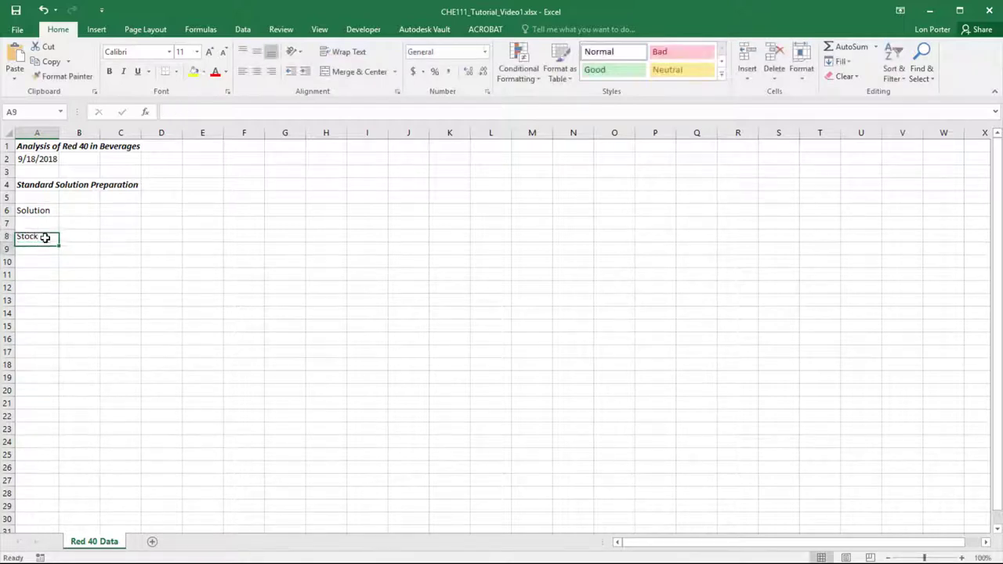
# - Enter Dil 1 in cell A9 and extend the series down to Dil 4 in A12
pyautogui.write('Dil')
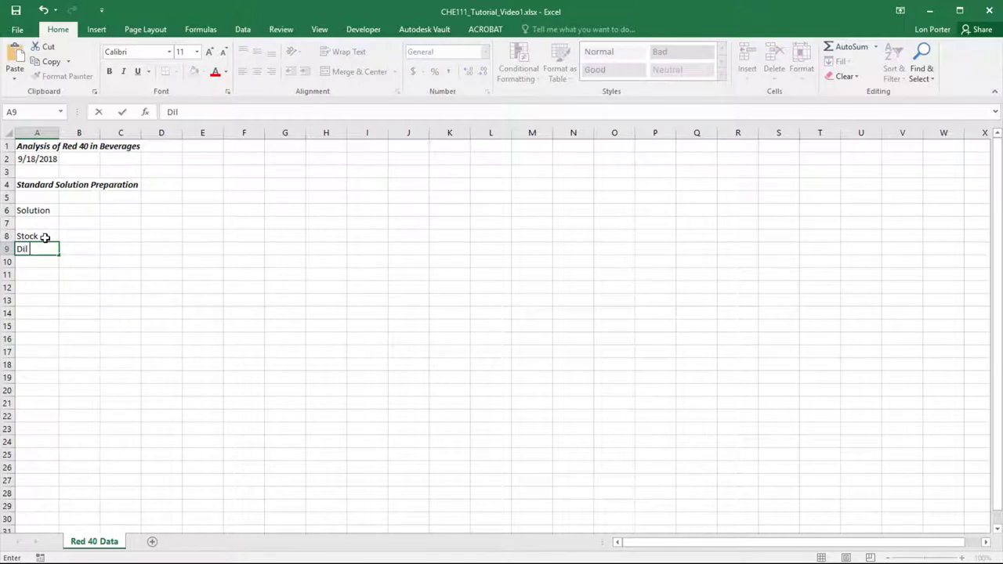
pyautogui.write(' 1')
pyautogui.press('Return')
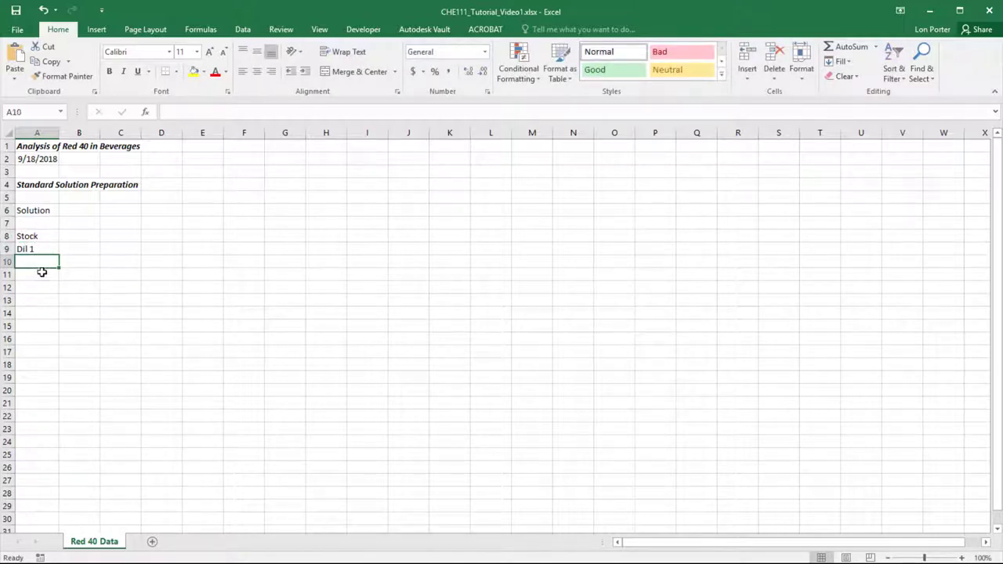
pyautogui.click(42, 248)
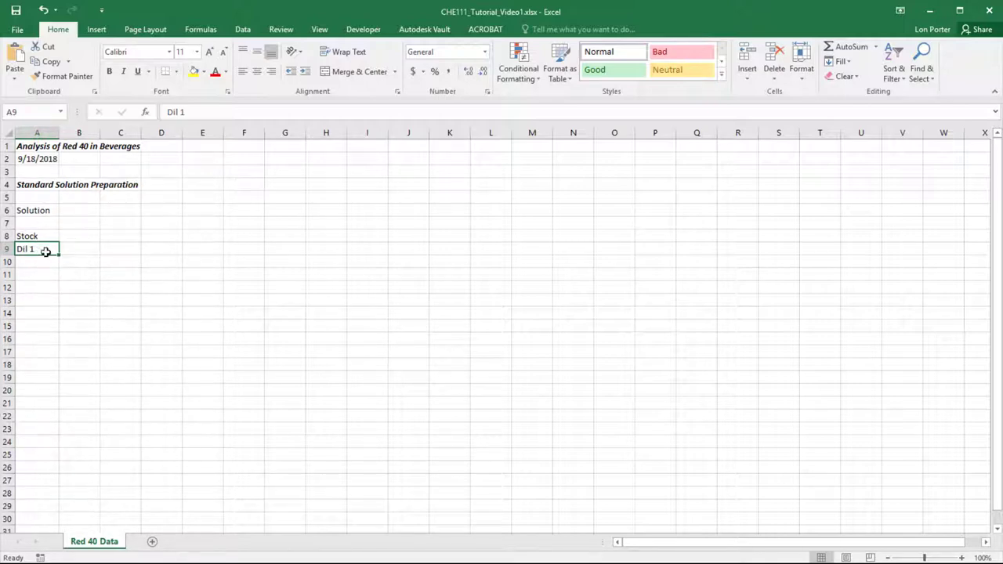
pyautogui.moveTo(59, 254); pyautogui.dragTo(60, 294)
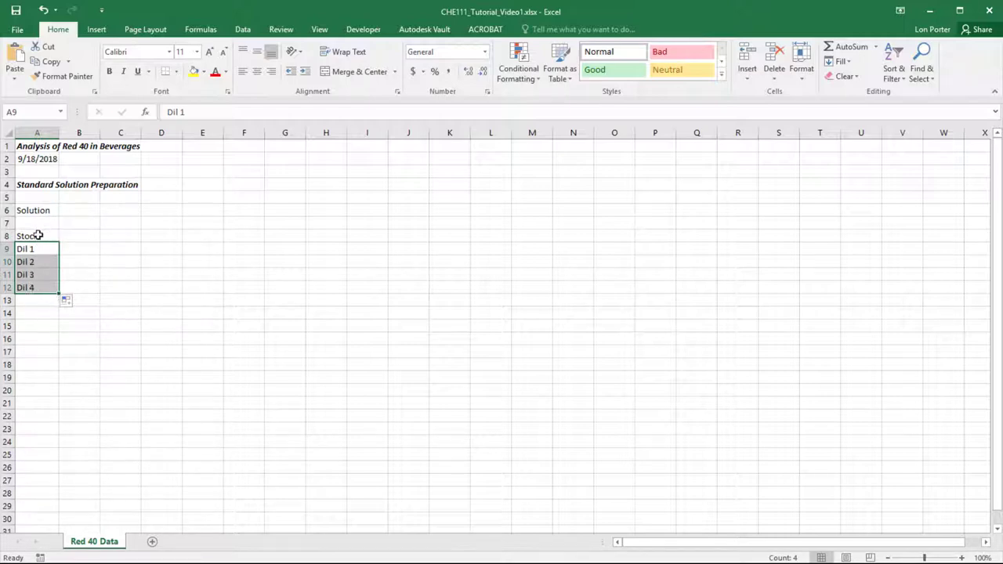
# - Try extending the labels in A8:A12 further down column A as a fill series, and clear the extra entries from row 13 down
pyautogui.click(45, 212)
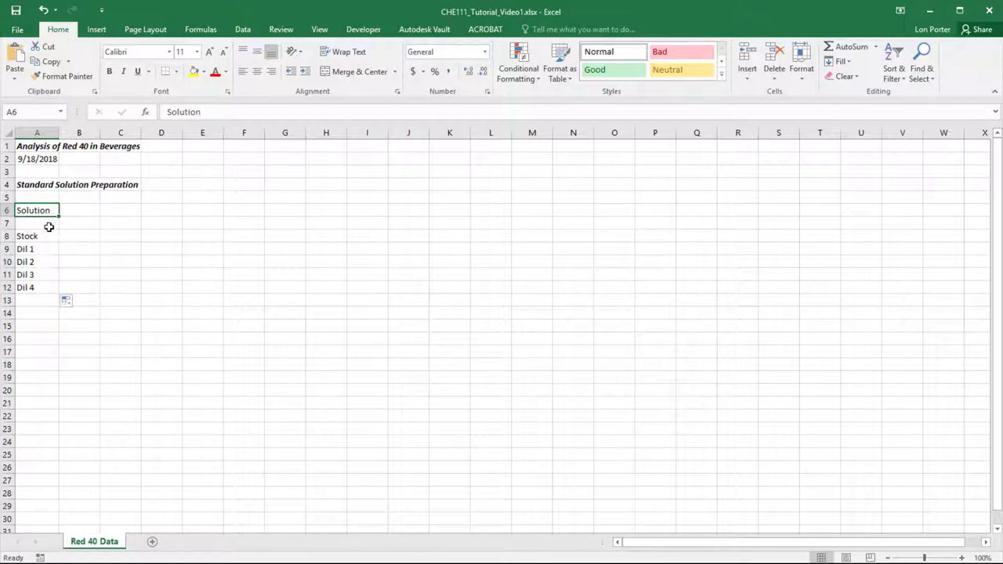
pyautogui.click(45, 236)
pyautogui.moveTo(45, 236); pyautogui.dragTo(42, 290)
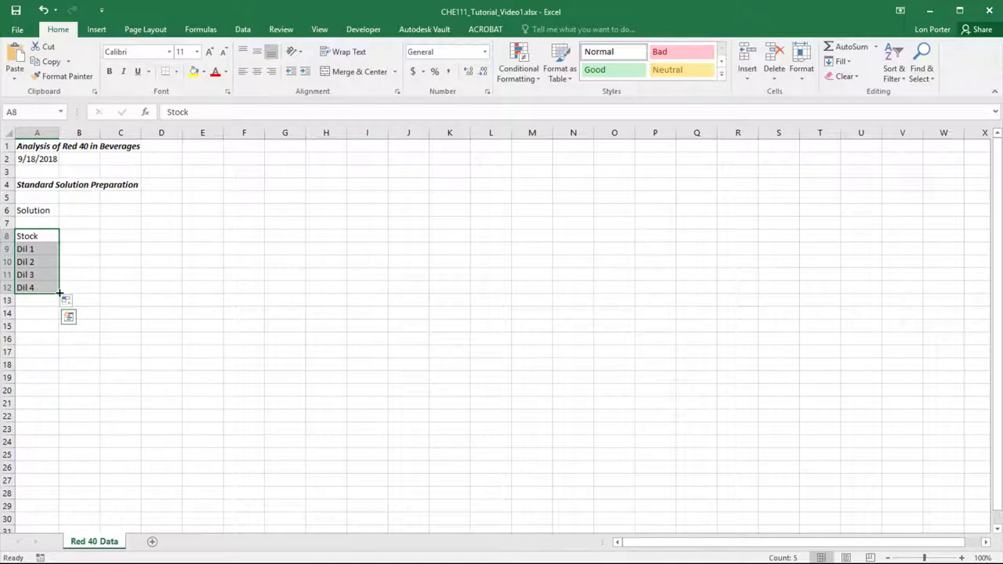
pyautogui.moveTo(60, 293); pyautogui.dragTo(66, 379)
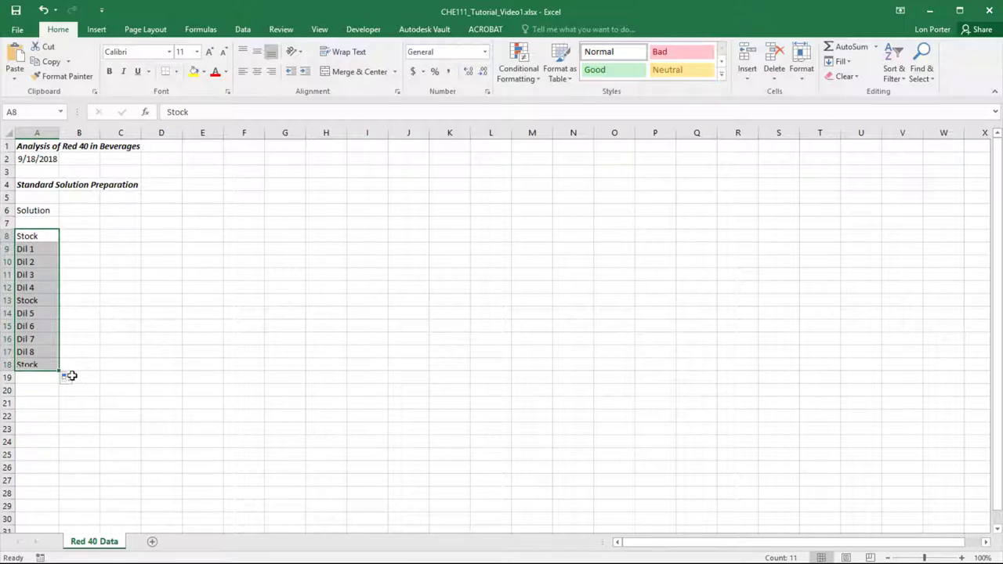
pyautogui.click(33, 383)
pyautogui.moveTo(34, 300); pyautogui.dragTo(38, 372)
pyautogui.press('Delete')
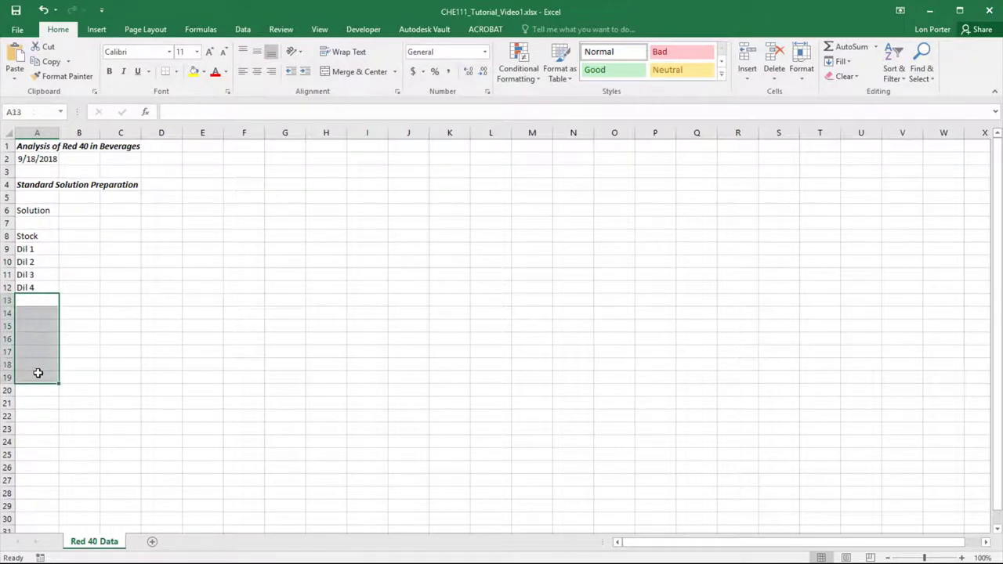
# - Move the Stock and Dil 1 to Dil 4 labels from A8:A12 down two rows to A10:A14
pyautogui.click(47, 237)
pyautogui.moveTo(48, 237); pyautogui.dragTo(45, 287)
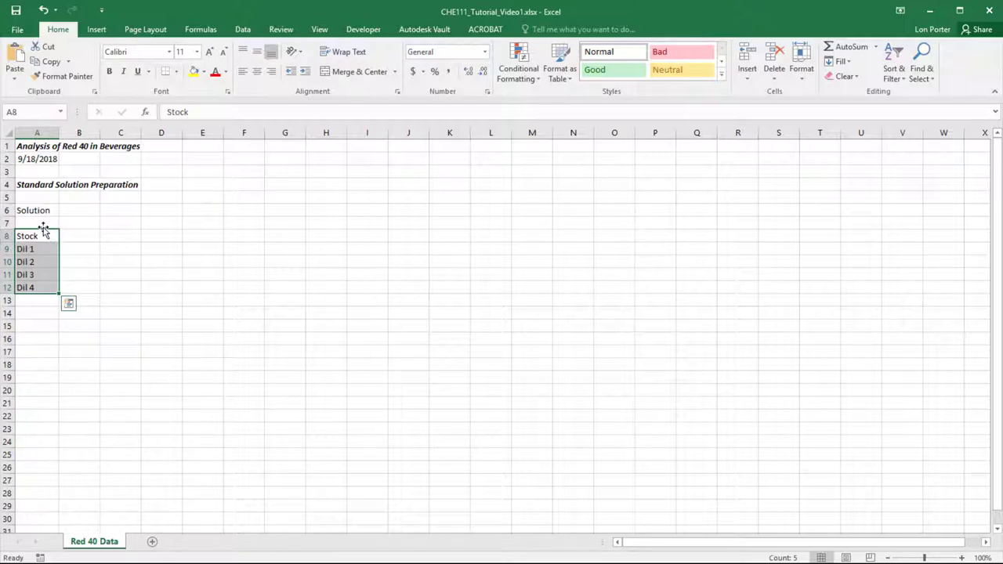
pyautogui.moveTo(44, 232); pyautogui.dragTo(45, 265)
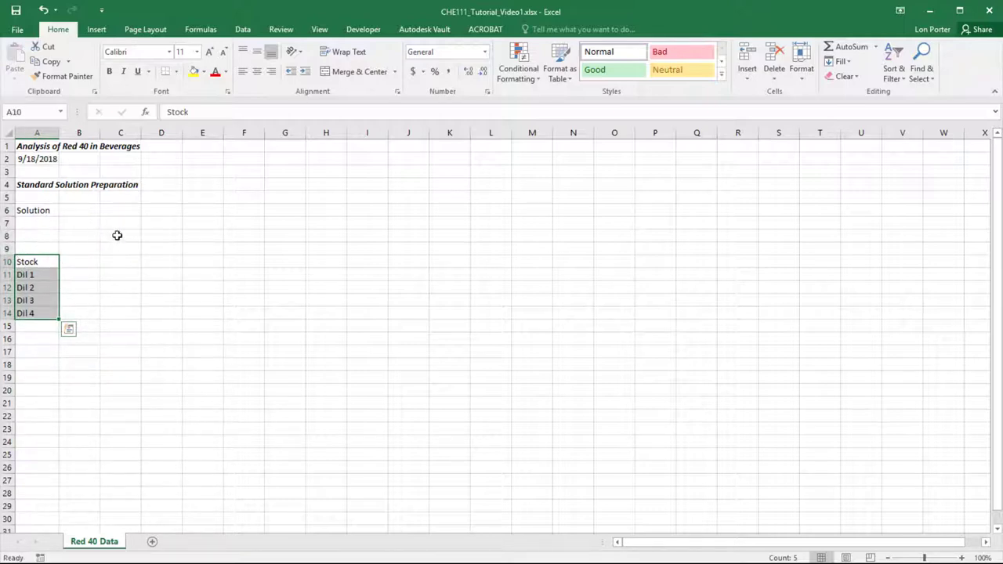
# - Enter the three-line column heading Vol, Prev Sol, Used (mL) in cells B6:B8
pyautogui.click(42, 211)
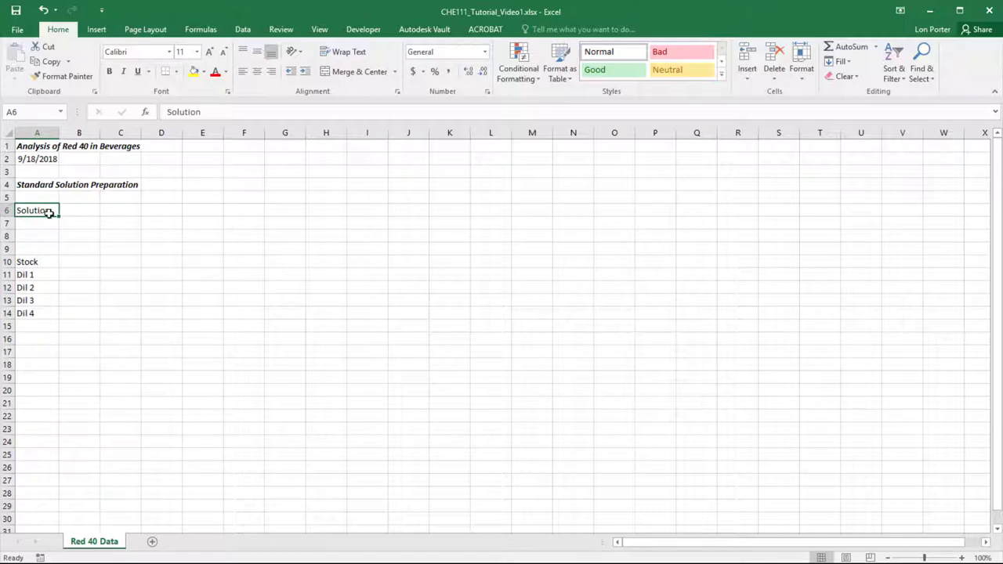
pyautogui.click(75, 212)
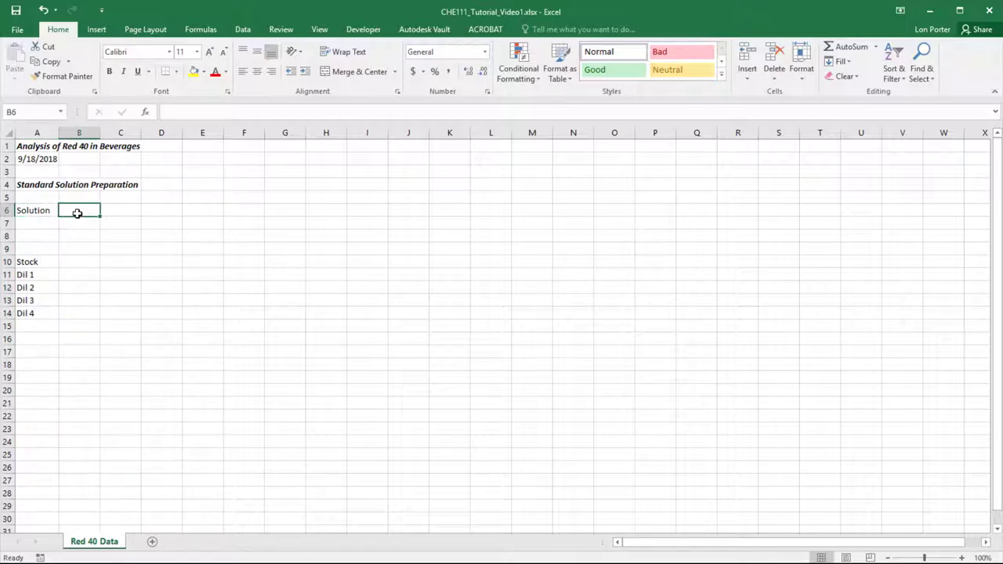
pyautogui.write('V')
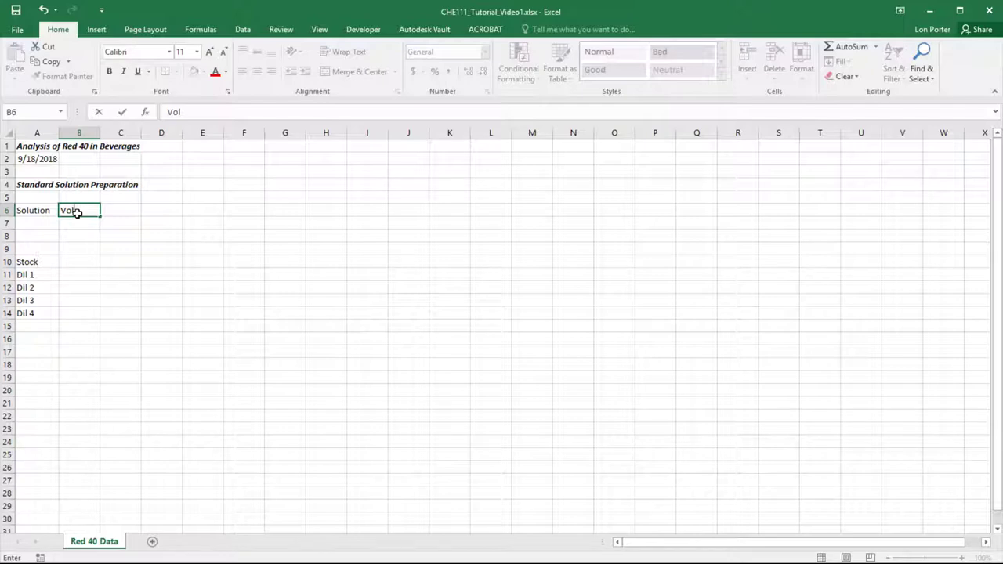
pyautogui.write('ol')
pyautogui.press('Return')
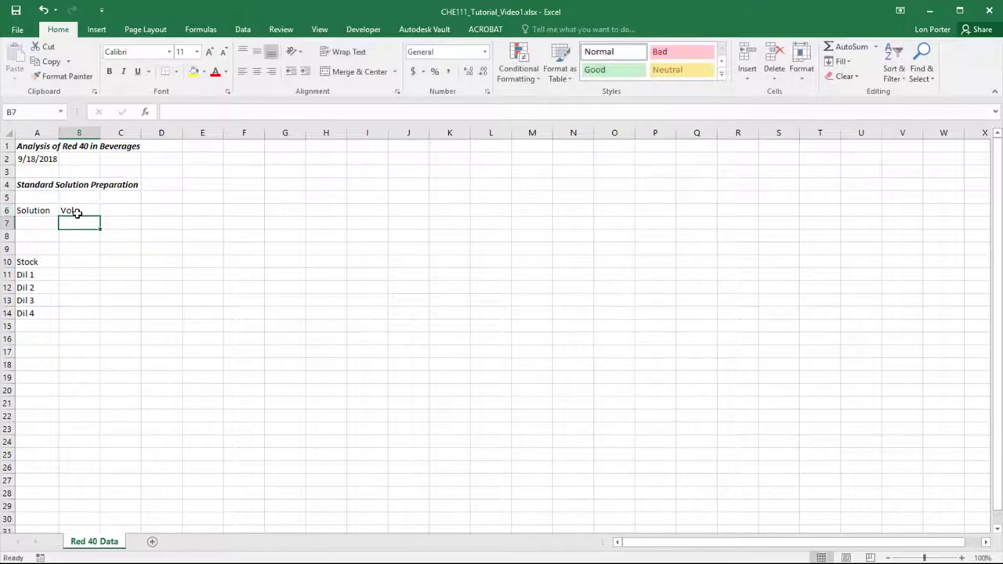
pyautogui.write('Pre')
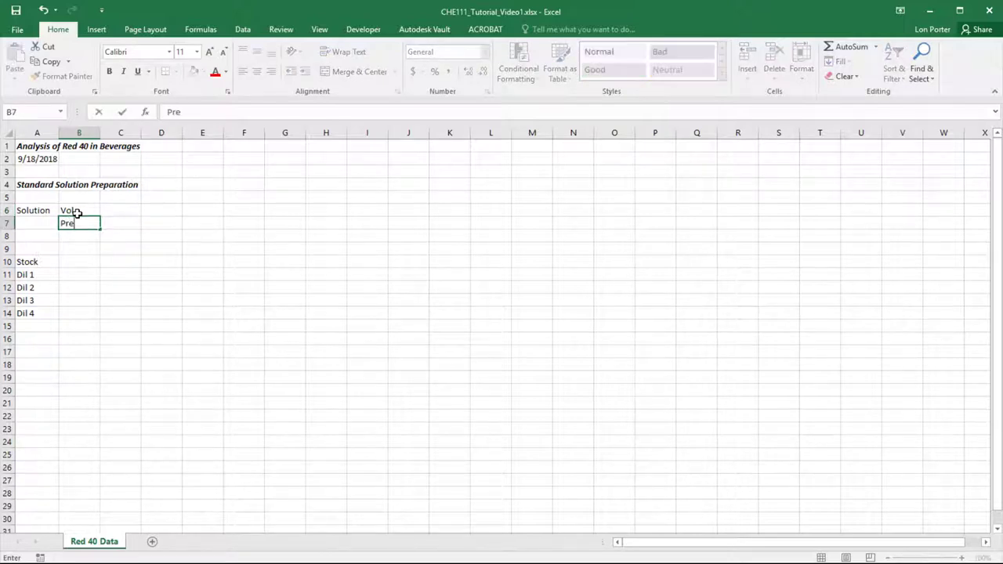
pyautogui.write('v Sol')
pyautogui.press('Return')
pyautogui.write('Used')
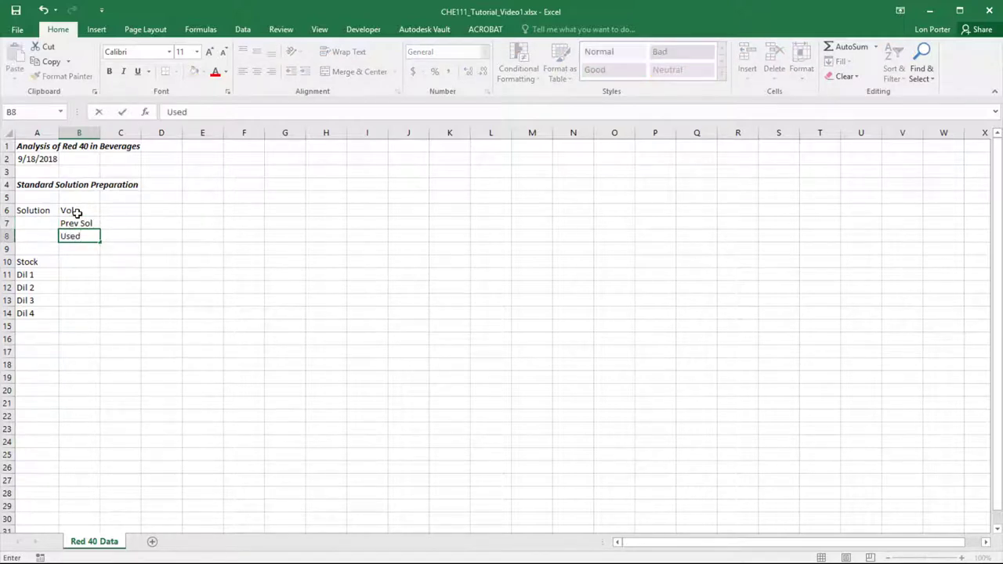
pyautogui.write(' (mL)')
pyautogui.press('Tab')
# - Enter the three-line column heading Total Vol, after Dil, (mL) in cells C6:C8
pyautogui.press('Up')
pyautogui.press('Up')
pyautogui.write('Total')
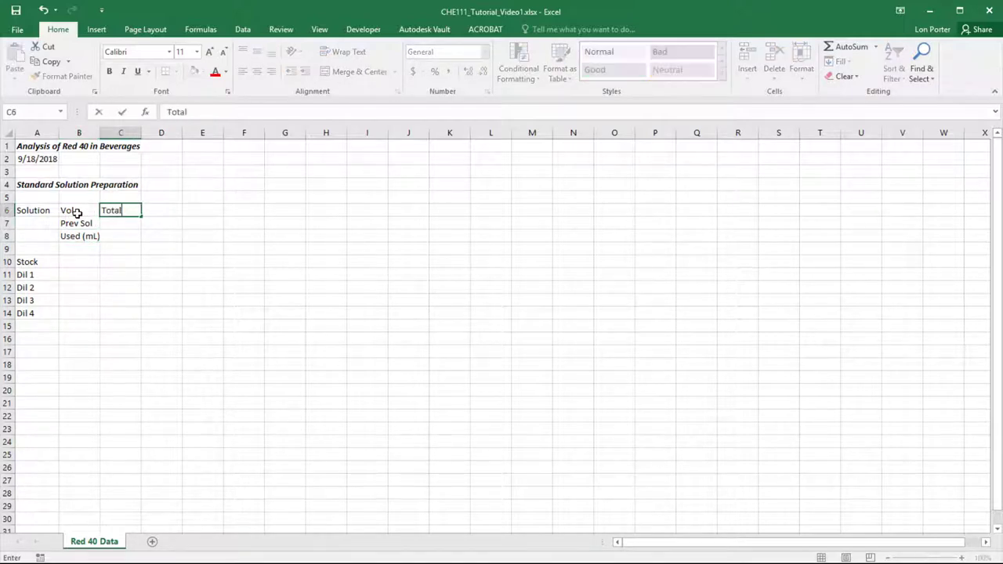
pyautogui.write(' Vol')
pyautogui.press('Return')
pyautogui.write('after')
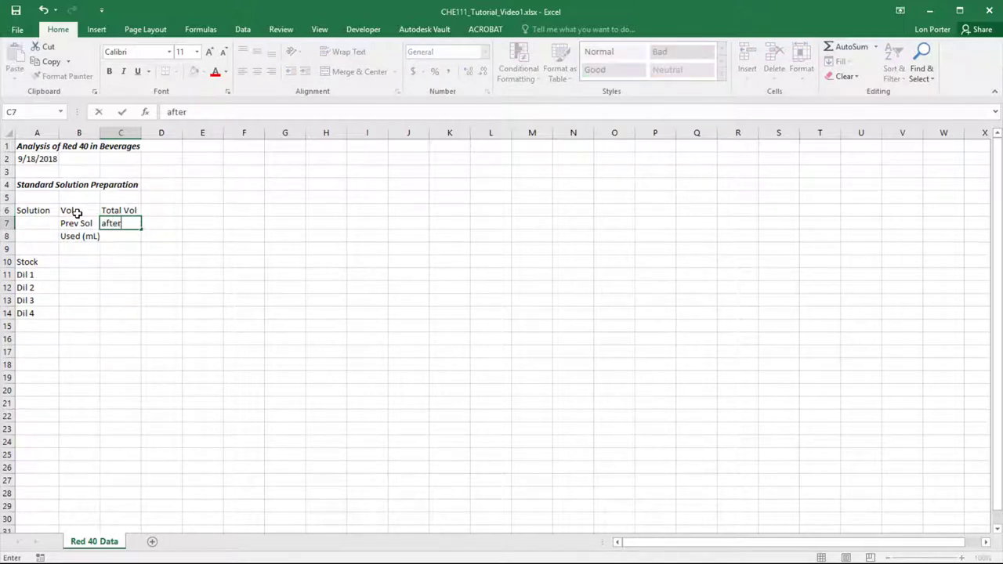
pyautogui.write(' Dil')
pyautogui.press('Return')
pyautogui.write('(m')
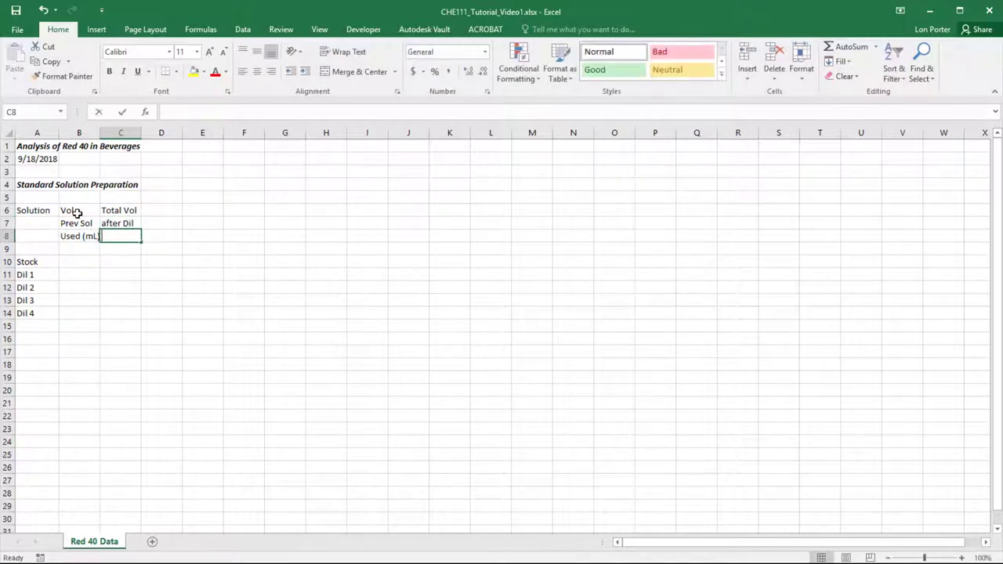
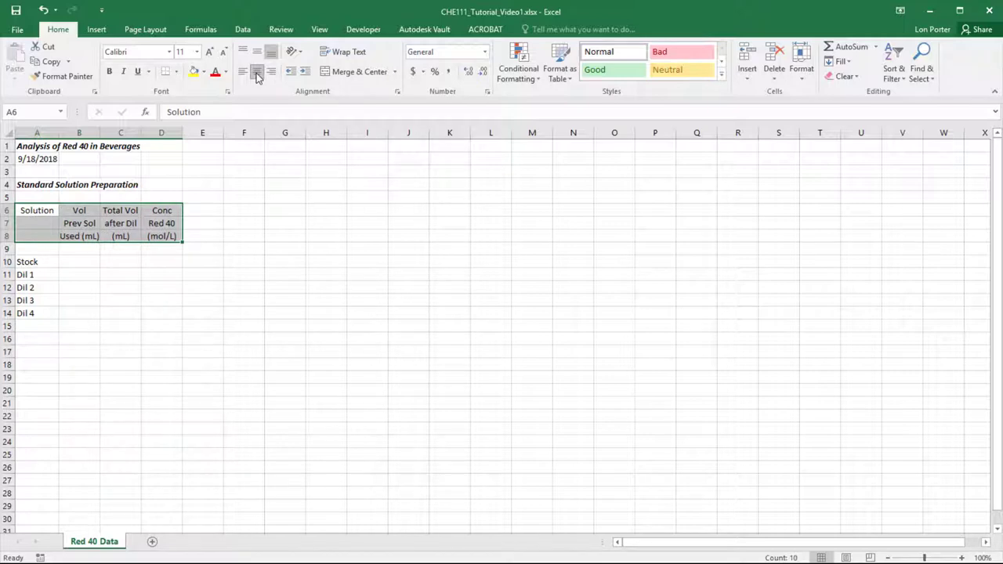
# - Bold the headings in A6:D8 and fit columns B to D to their contents, with column C slightly wider
pyautogui.click(110, 72)
pyautogui.click(129, 223)
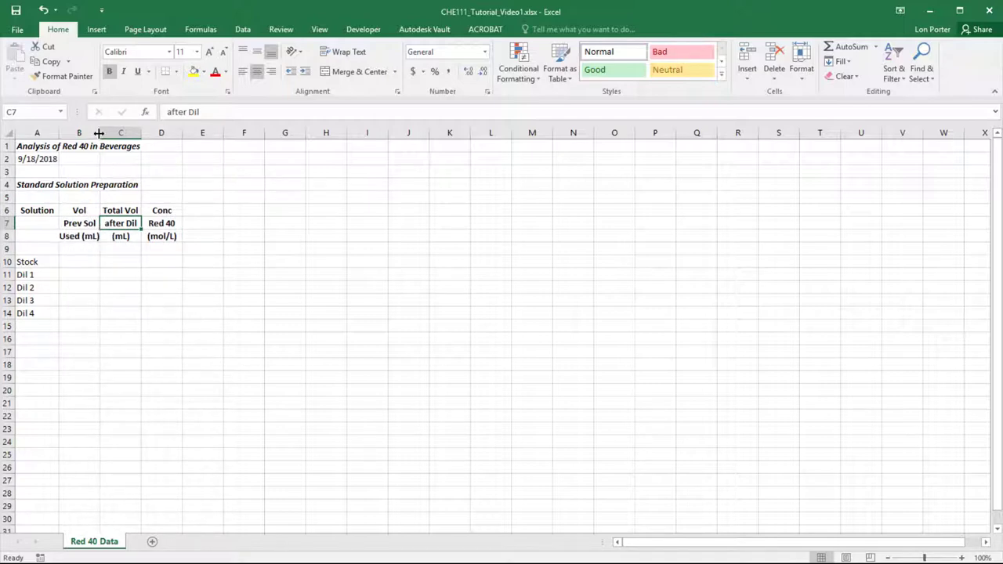
pyautogui.moveTo(98, 134)
pyautogui.mouseDown()
pyautogui.moveTo(169, 133)
pyautogui.moveTo(90, 133)
pyautogui.mouseUp()
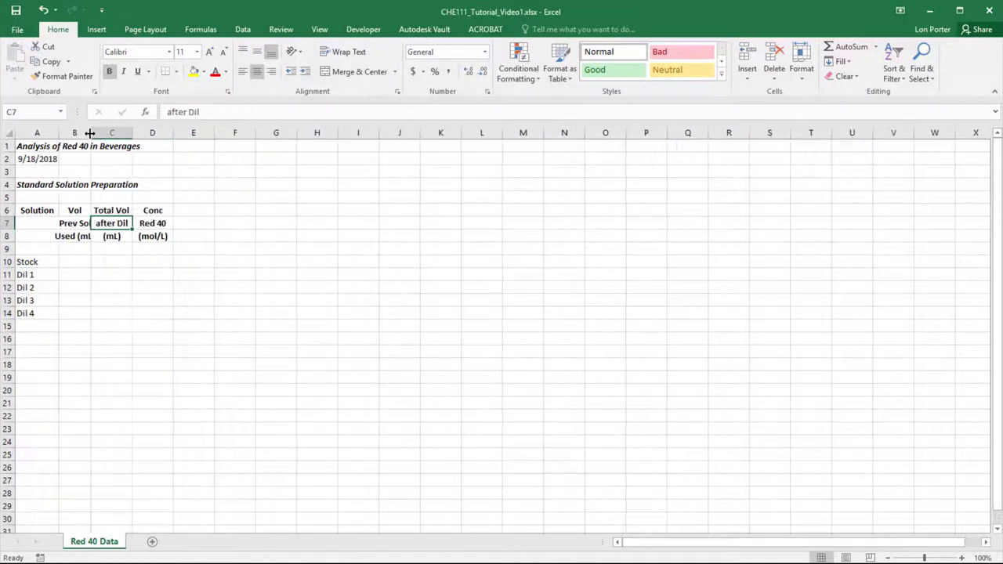
pyautogui.doubleClick(90, 133)
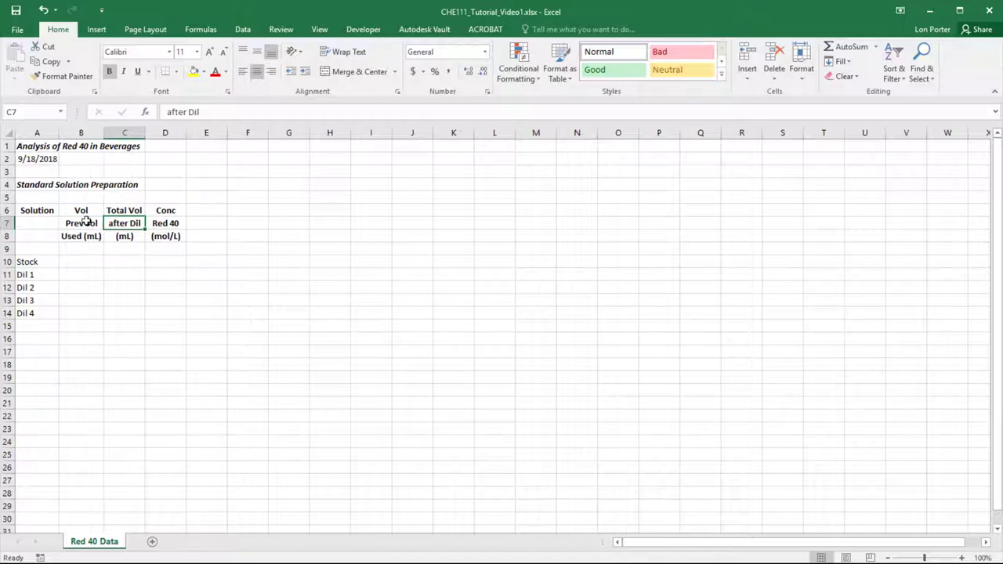
pyautogui.doubleClick(145, 132)
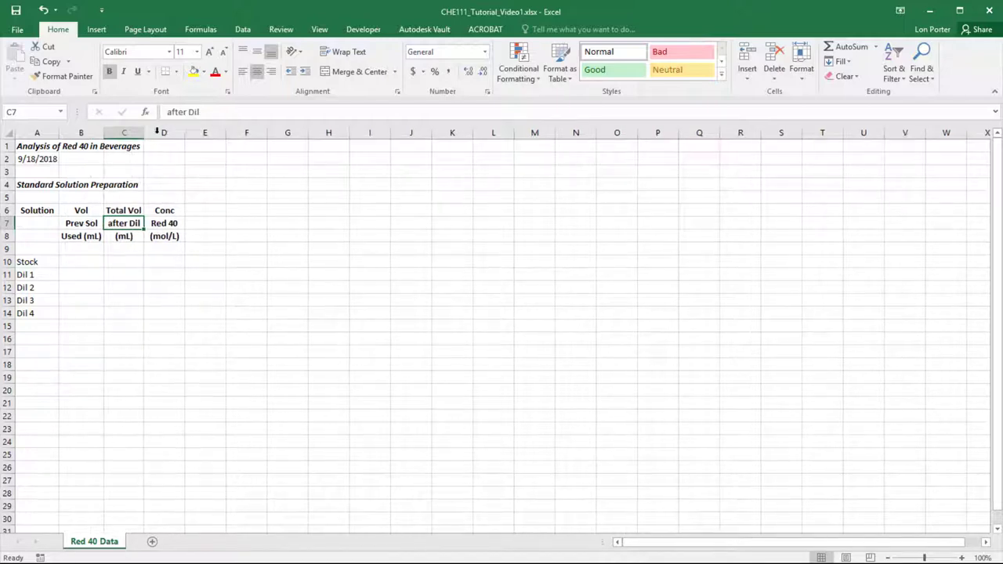
pyautogui.doubleClick(185, 132)
pyautogui.moveTo(179, 134); pyautogui.dragTo(148, 132)
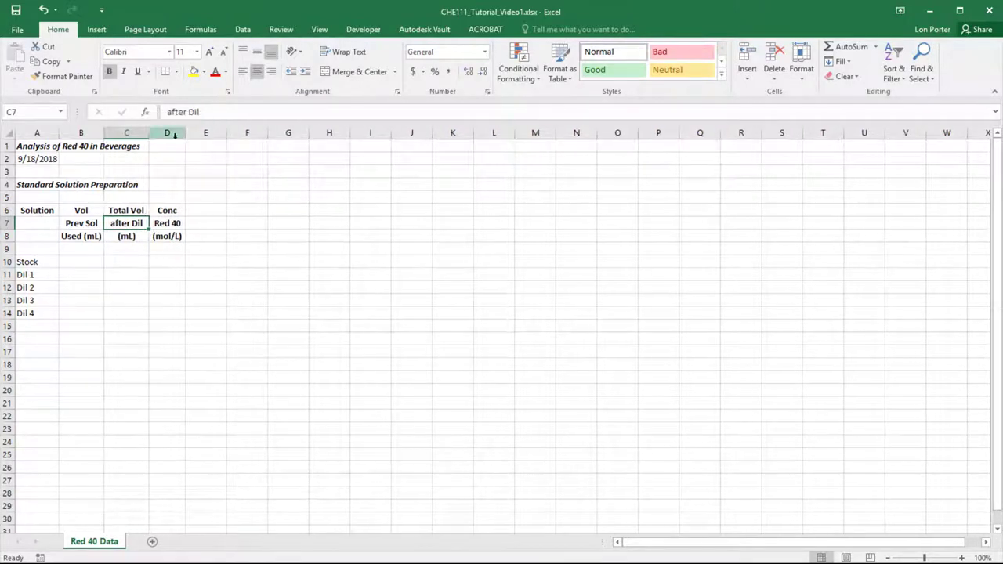
# - Move the Solution heading from A6 down one row to A7
pyautogui.click(87, 260)
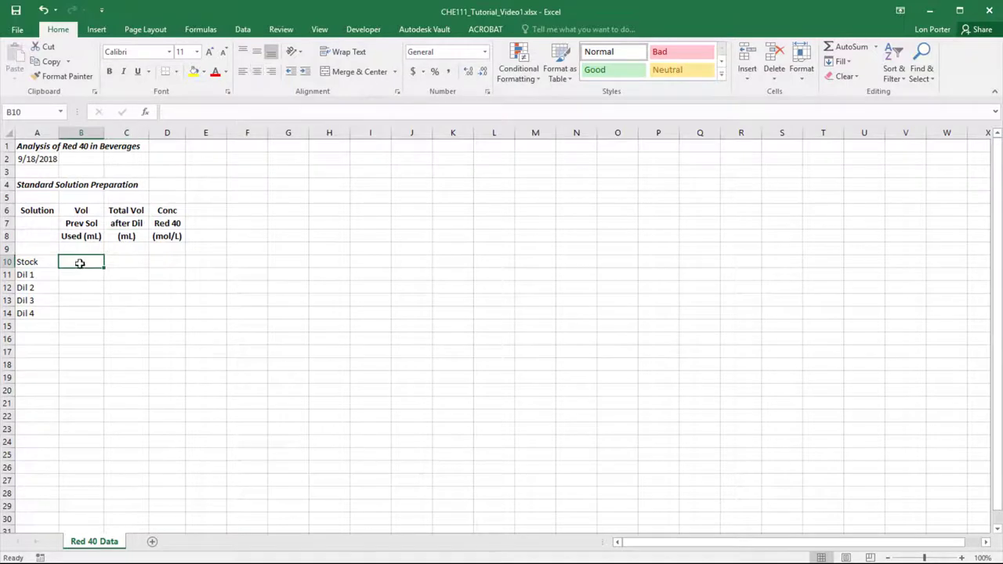
pyautogui.click(45, 211)
pyautogui.moveTo(50, 220); pyautogui.dragTo(52, 232)
pyautogui.click(140, 261)
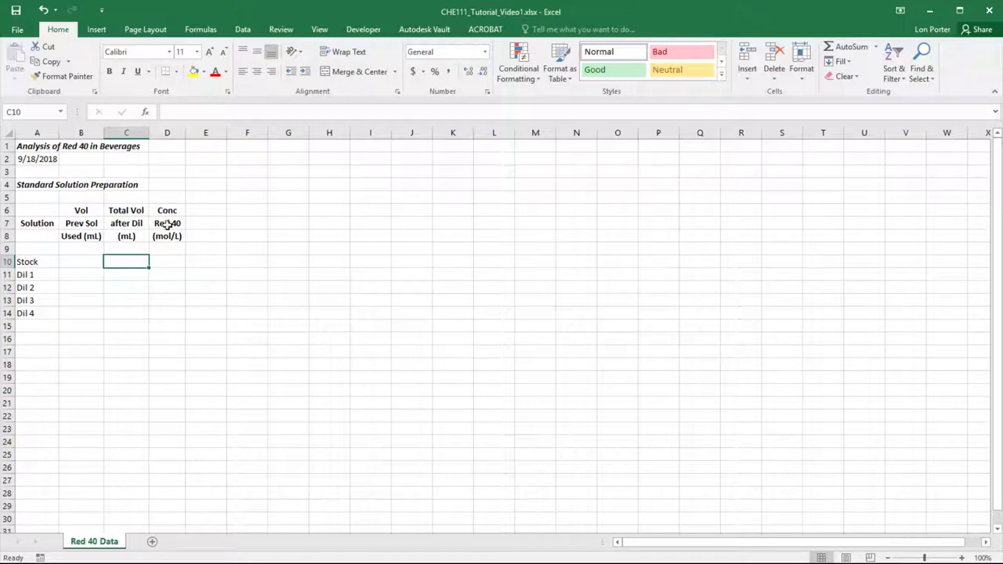
# - Enter N/A in B10 and C10 for the Stock row and remove bold from B10:D15
pyautogui.click(74, 263)
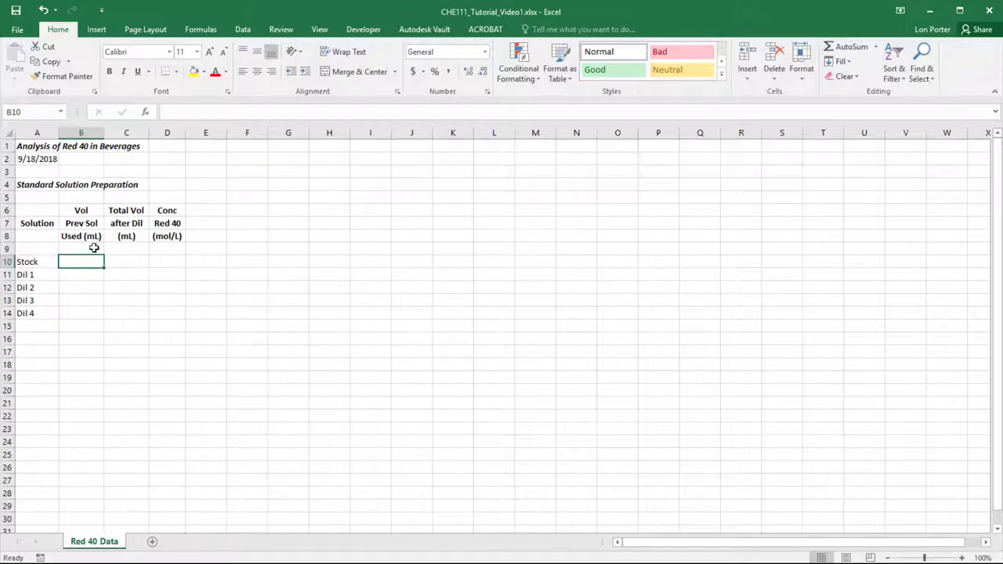
pyautogui.write('N/A')
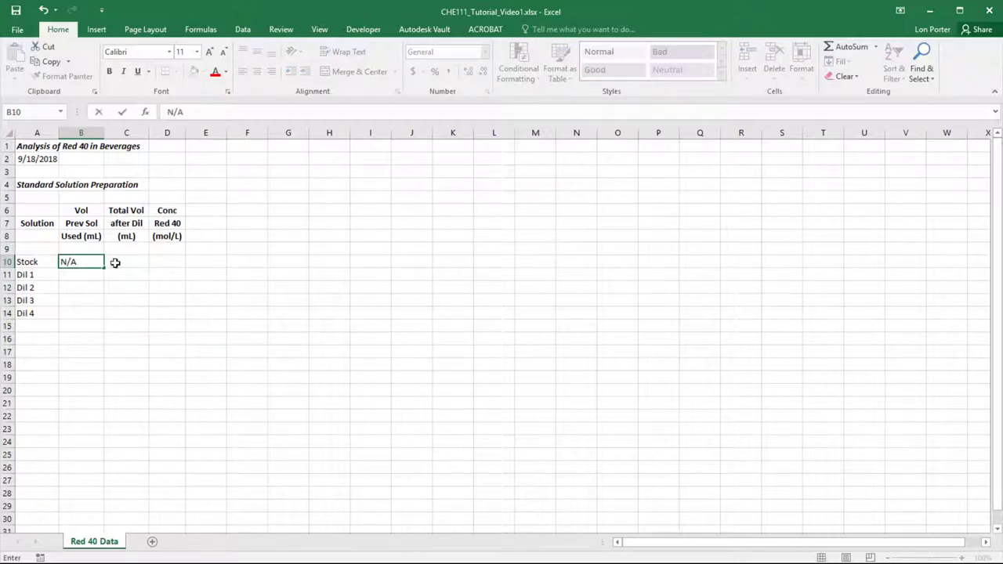
pyautogui.click(122, 261)
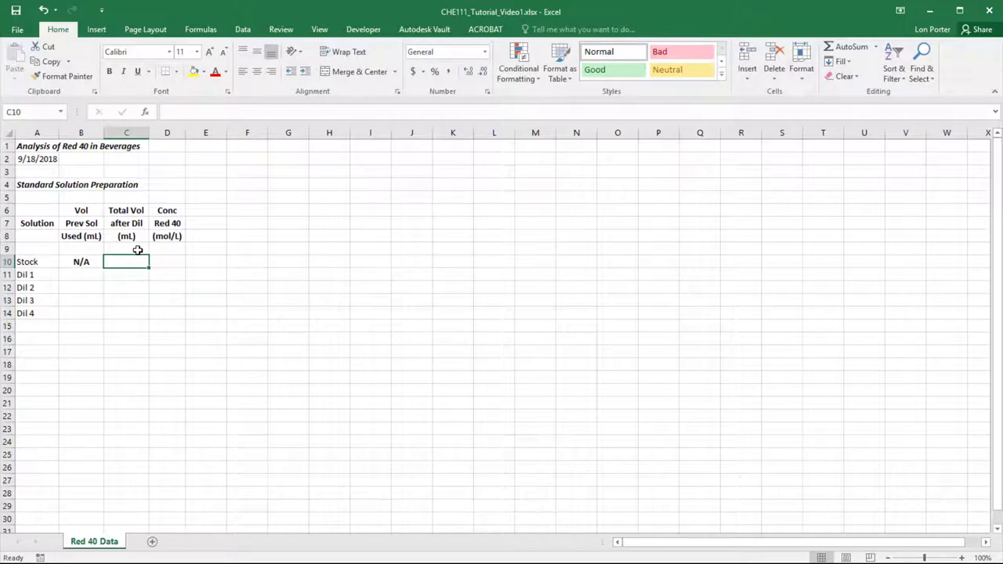
pyautogui.write('N/A')
pyautogui.press('Return')
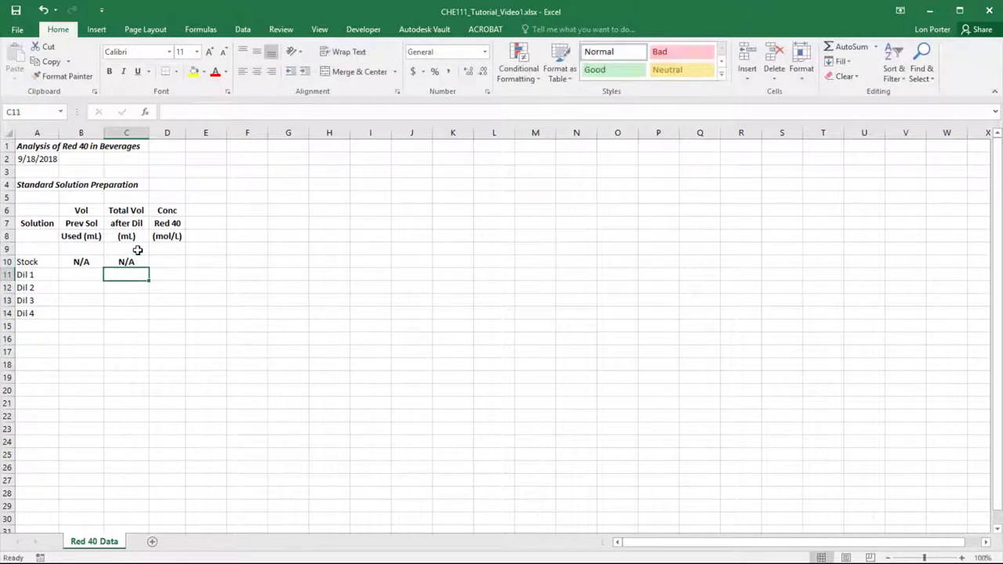
pyautogui.moveTo(78, 262); pyautogui.dragTo(185, 328)
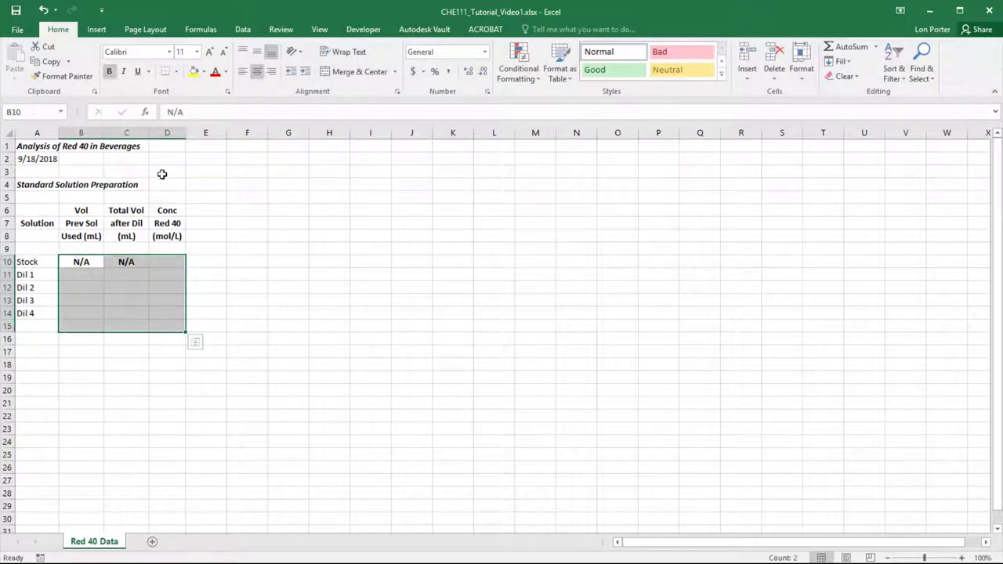
pyautogui.click(109, 71)
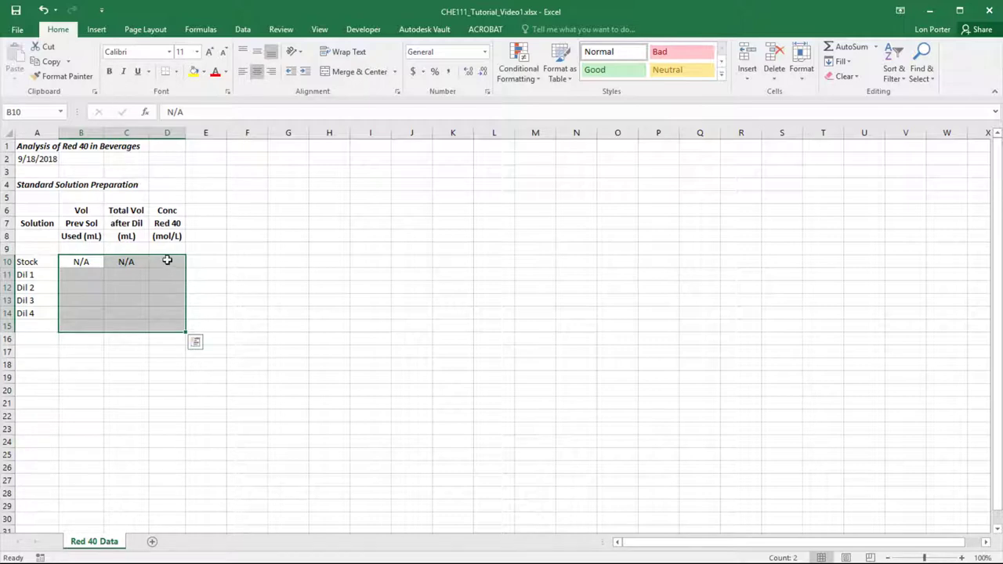
# - Enter the Stock concentration 4.02E-05 in cell D10
pyautogui.click(166, 261)
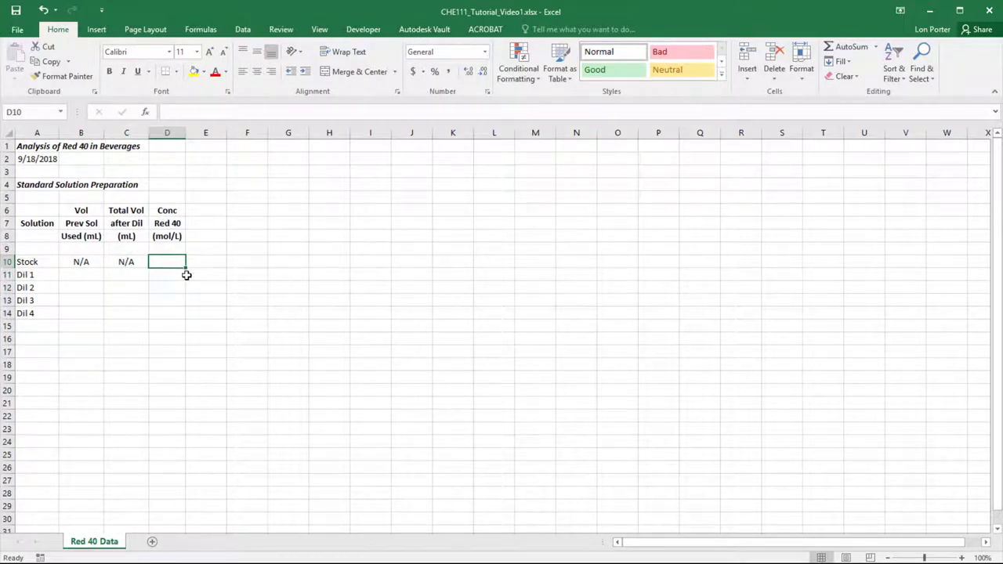
pyautogui.write('4.02')
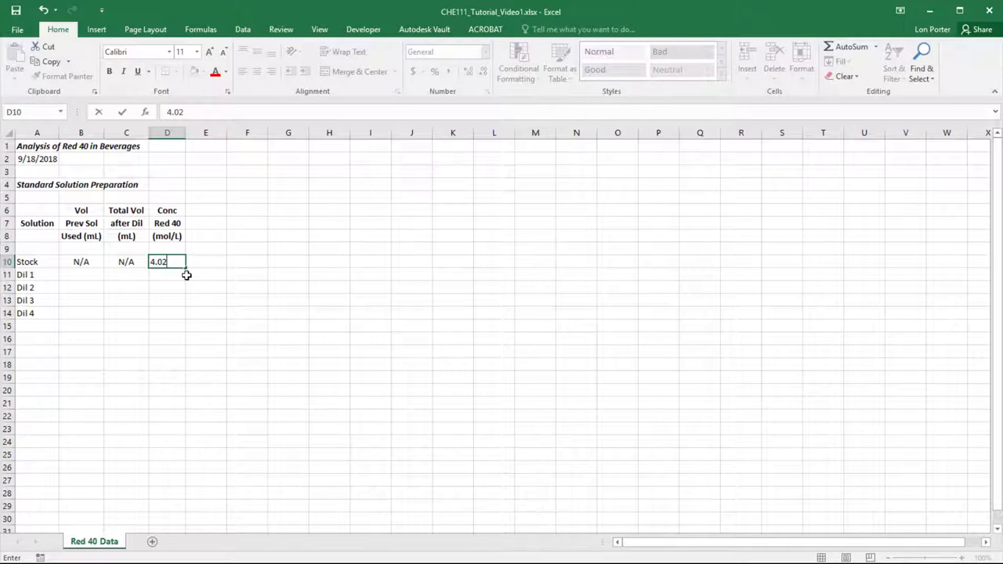
pyautogui.write('E')
pyautogui.write('-05')
pyautogui.press('Return')
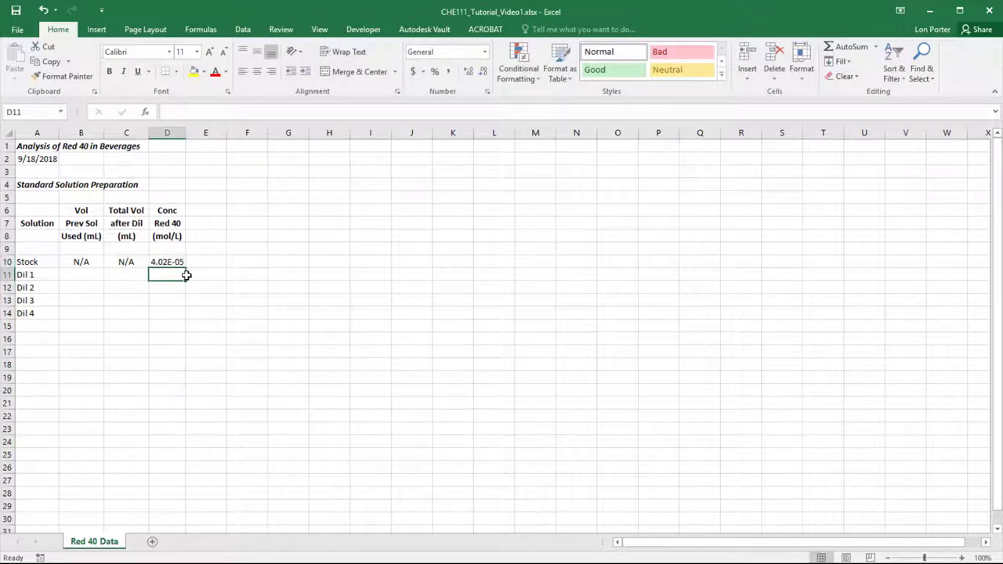
# - Review the Scientific number format and decimal places of cell D10 in the Format Cells dialog, and close it
pyautogui.click(178, 263)
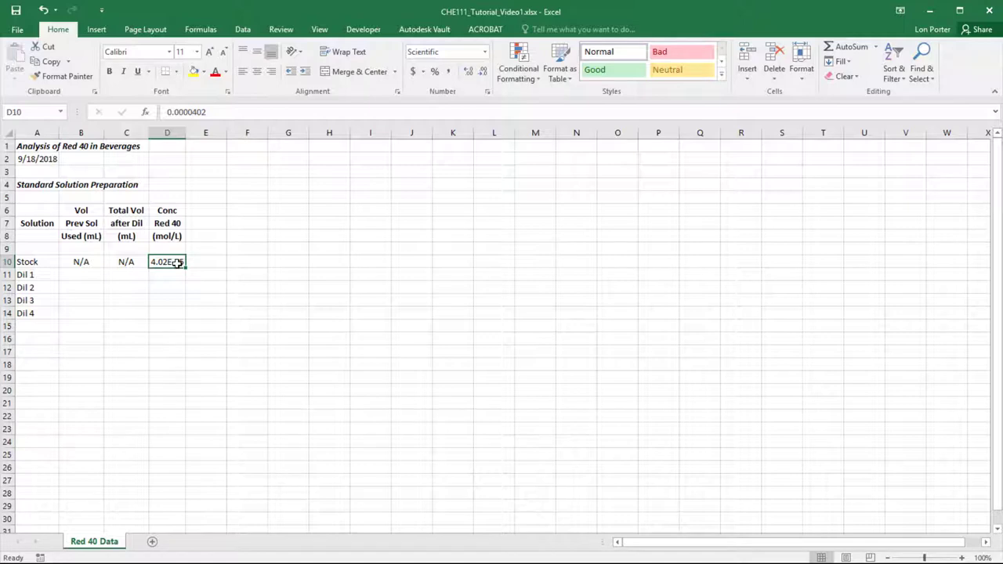
pyautogui.rightClick(178, 262)
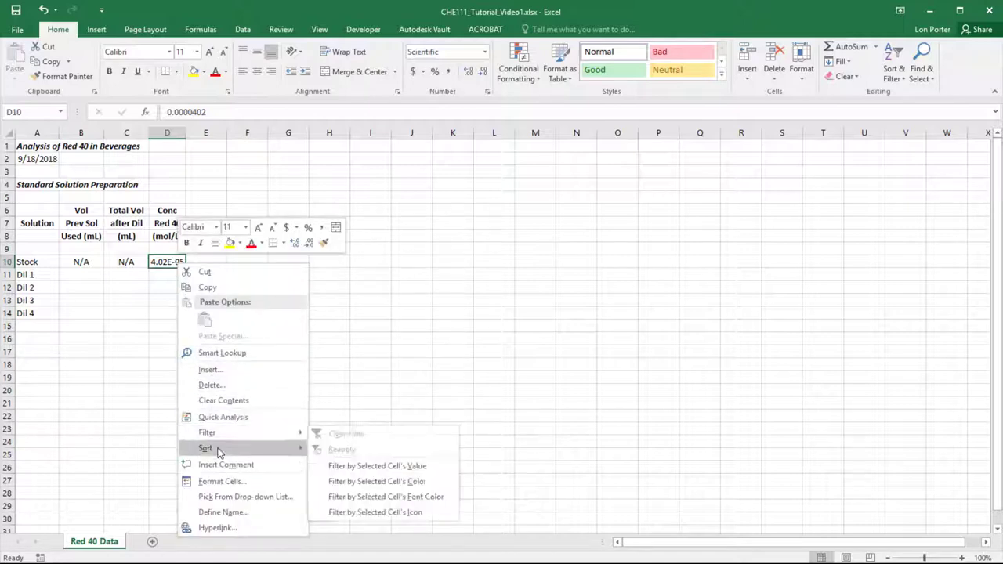
pyautogui.click(218, 482)
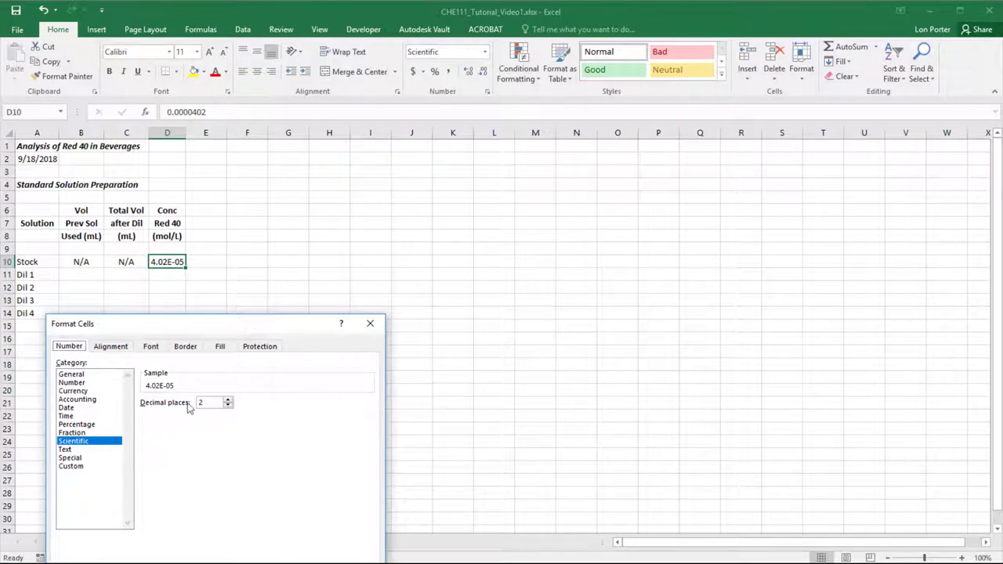
pyautogui.click(324, 561)
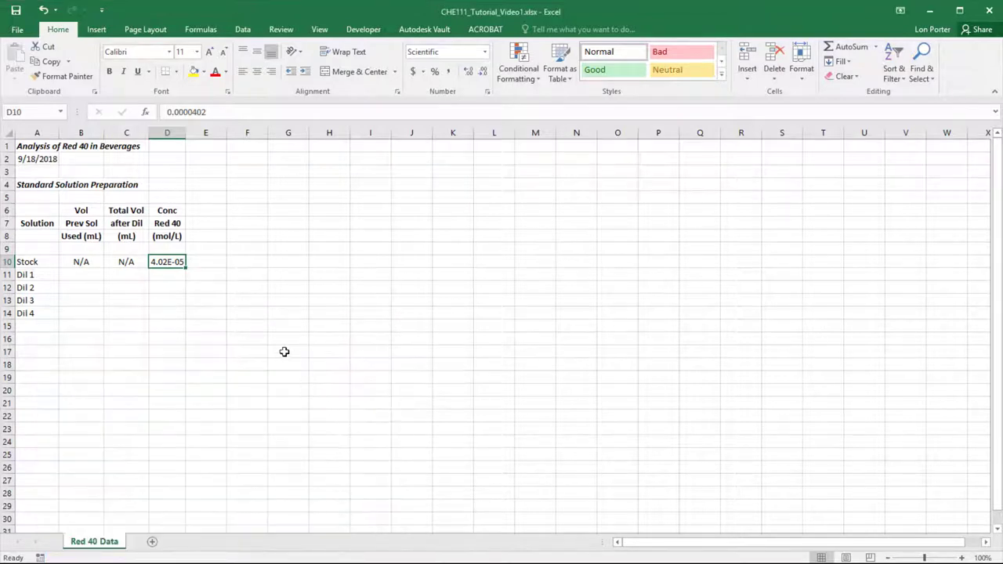
# - Try showing fewer decimal places for the Stock concentration in D10, and restore two decimals
pyautogui.click(483, 73)
pyautogui.click(482, 73)
pyautogui.click(471, 73)
pyautogui.click(472, 74)
pyautogui.click(177, 273)
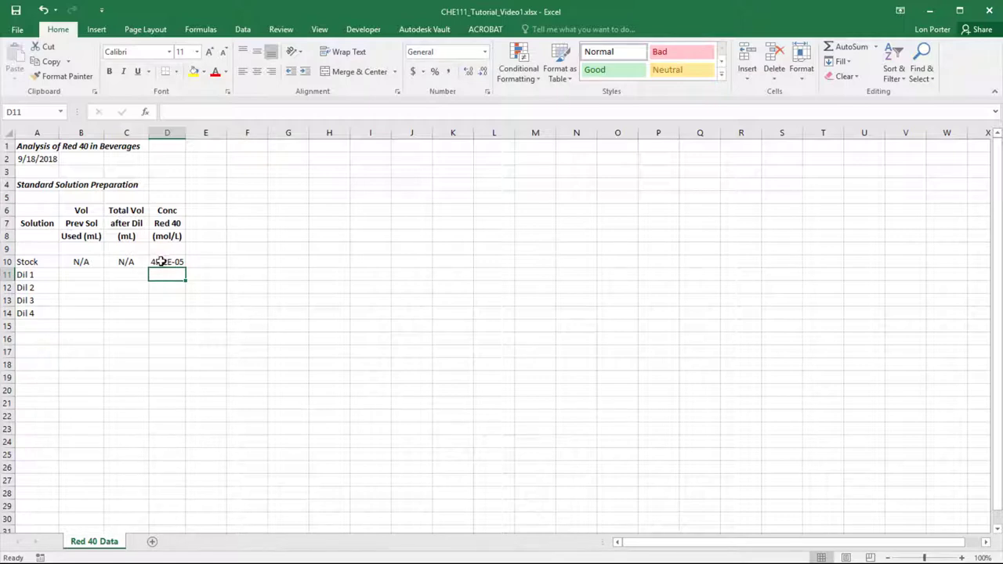
# - Widen column D and extend the Stock concentration in D10 to eight decimal places
pyautogui.click(161, 262)
pyautogui.moveTo(193, 139); pyautogui.dragTo(223, 134)
pyautogui.click(470, 71)
pyautogui.click(473, 72)
pyautogui.click(473, 72)
pyautogui.click(474, 72)
pyautogui.click(473, 72)
pyautogui.click(474, 72)
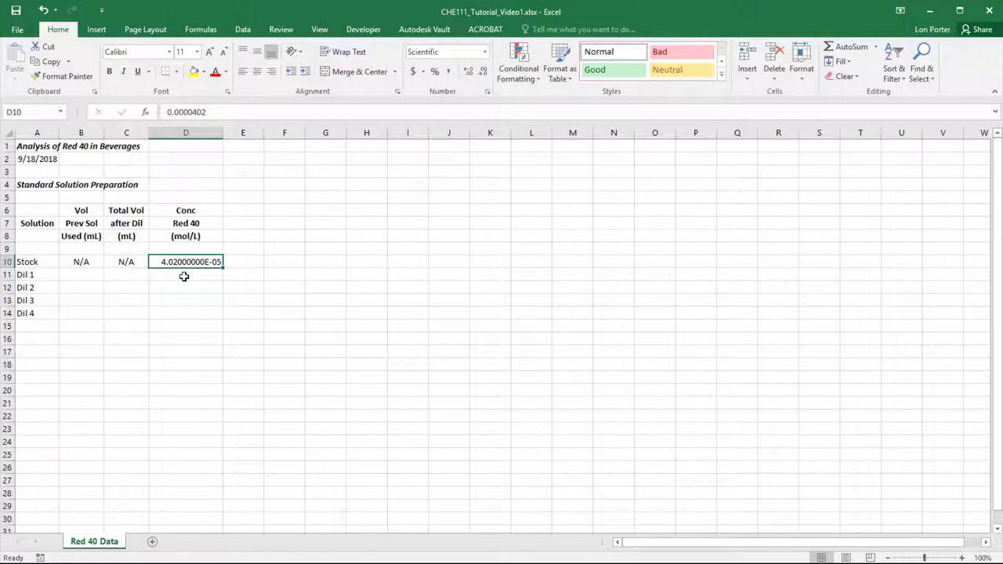
# - Reduce the Stock concentration in D10 to one decimal place and bring it back to two
pyautogui.click(482, 72)
pyautogui.click(482, 72)
pyautogui.click(481, 72)
pyautogui.click(482, 72)
pyautogui.click(482, 72)
pyautogui.click(481, 72)
pyautogui.click(482, 72)
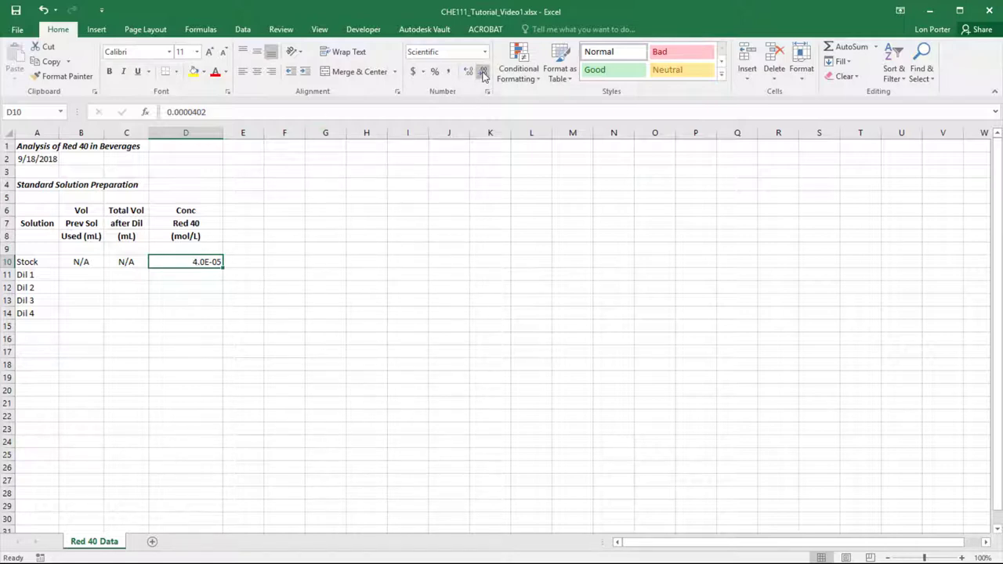
pyautogui.click(468, 72)
# - Fit column D to its contents, widen it slightly, and select cell B11 for the Dil 1 volume
pyautogui.doubleClick(222, 132)
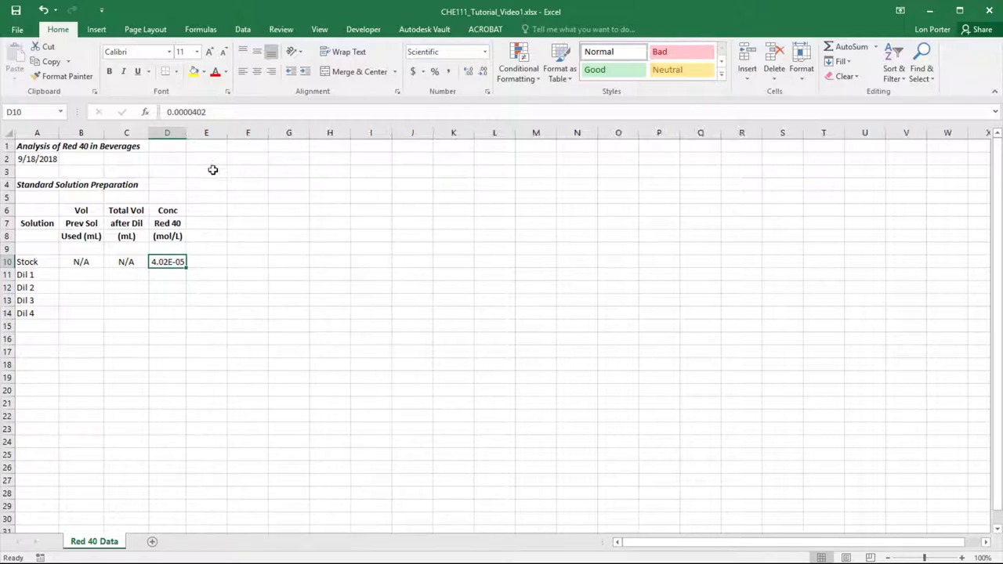
pyautogui.moveTo(185, 133); pyautogui.dragTo(191, 133)
pyautogui.click(86, 275)
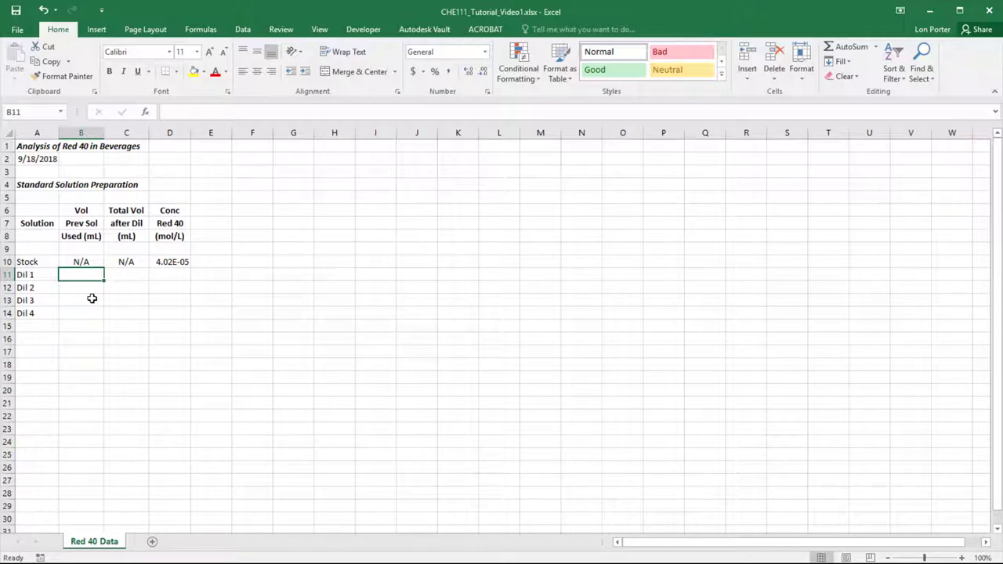
# - Enter the Dil 1 volumes: 25 for the previous solution used in B11 and 50 for the total volume in C11
pyautogui.write('25')
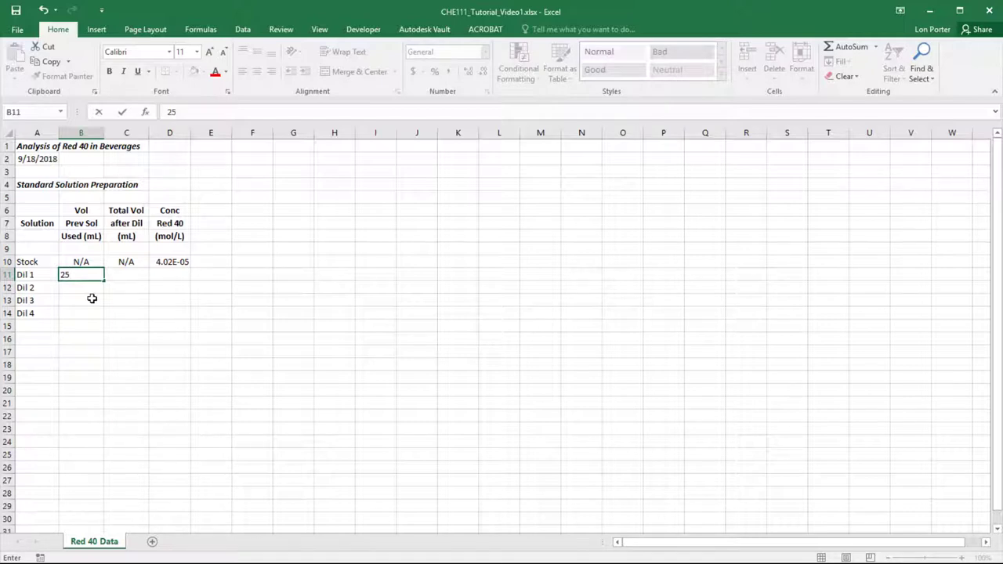
pyautogui.press('Tab')
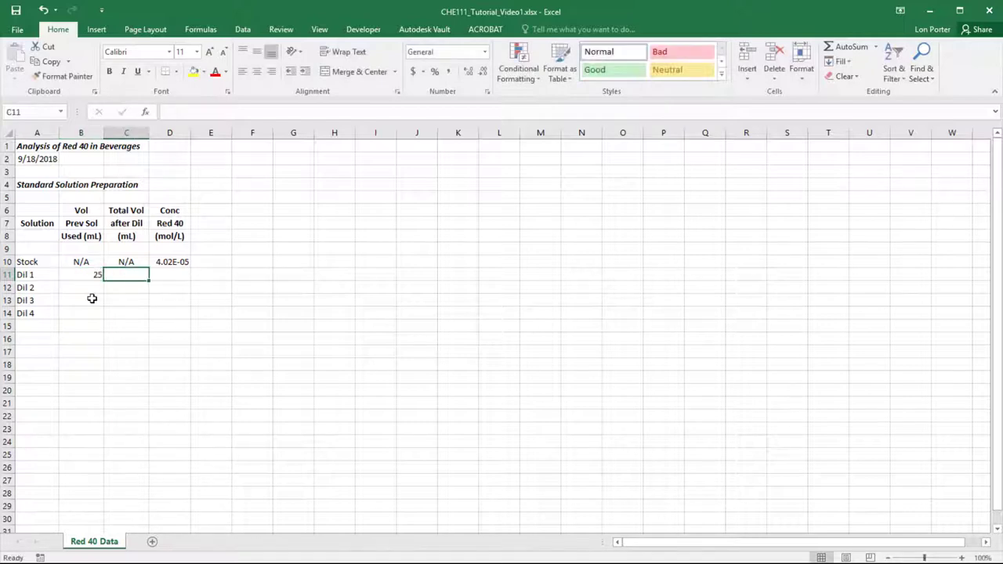
pyautogui.write('50')
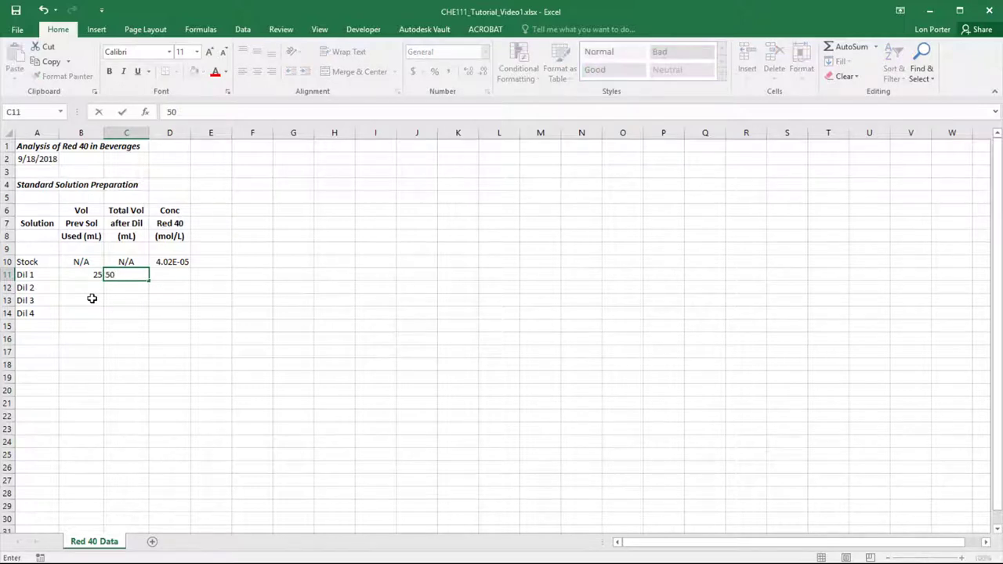
pyautogui.press('Tab')
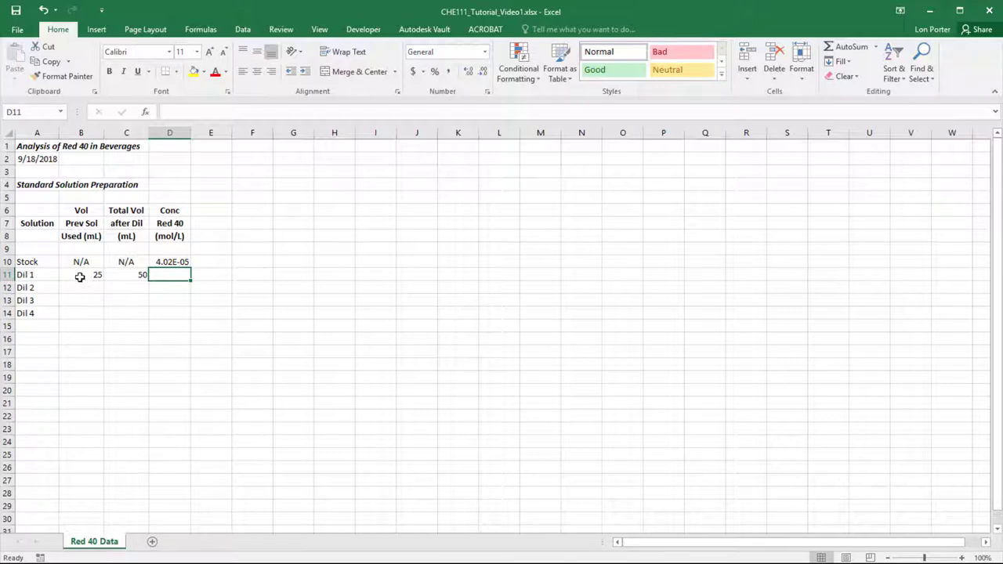
# - Centre the two Dil 1 volumes in B11:C11 and show them with two decimal places
pyautogui.moveTo(78, 274); pyautogui.dragTo(126, 275)
pyautogui.click(256, 72)
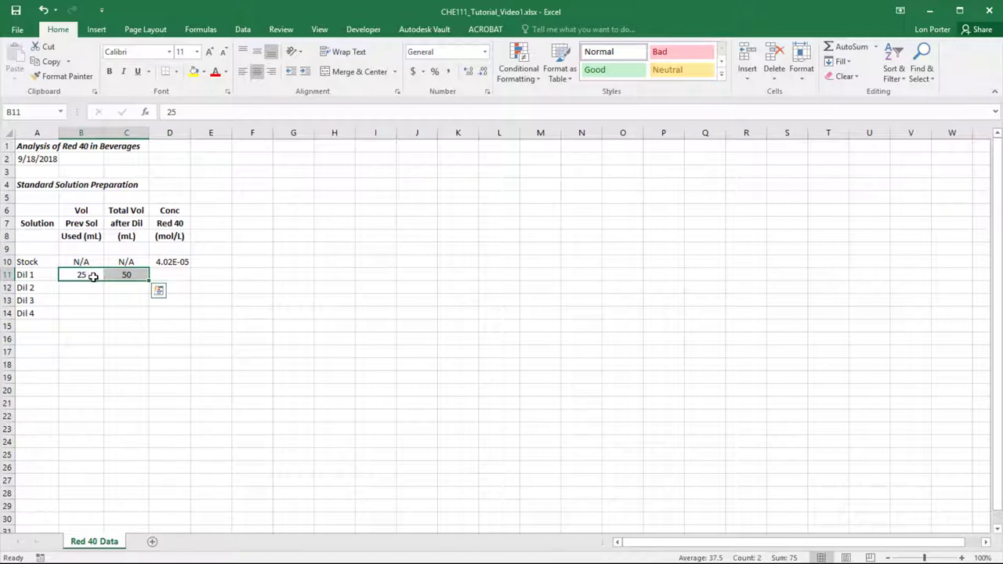
pyautogui.click(469, 74)
pyautogui.click(469, 75)
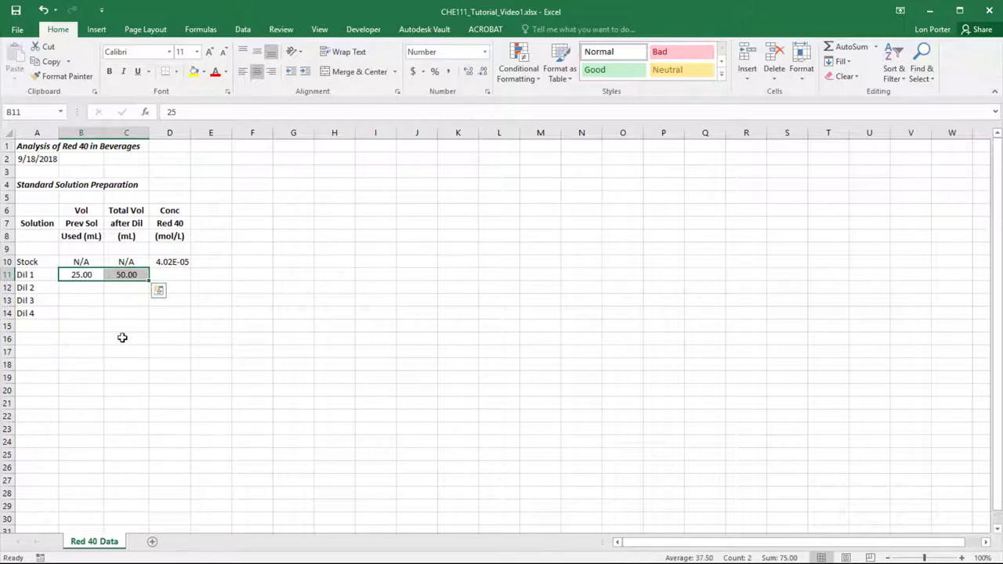
pyautogui.click(123, 342)
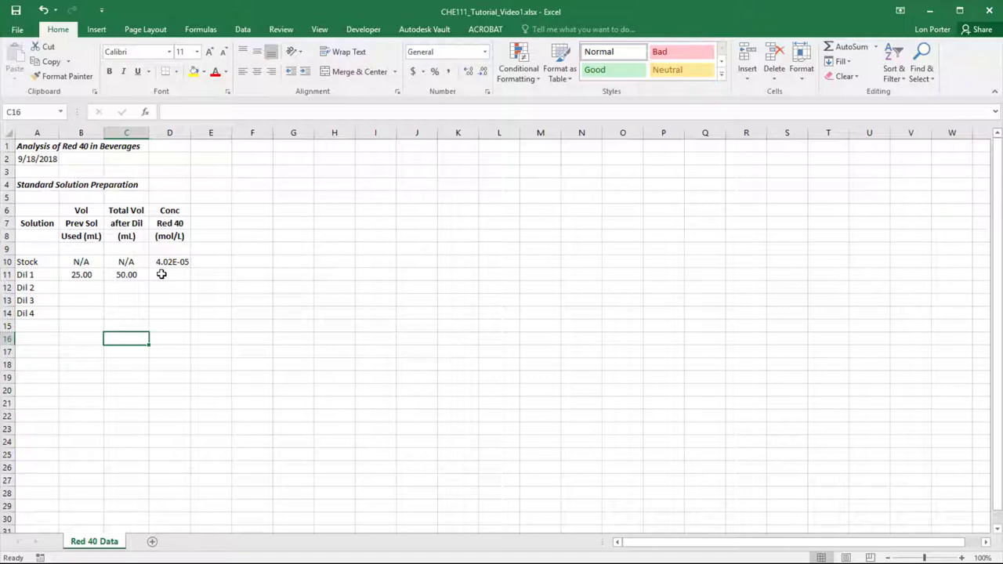
# - Calculate the Dil 1 concentration in D11 as half the Stock concentration with the formula =D10/2
pyautogui.click(161, 275)
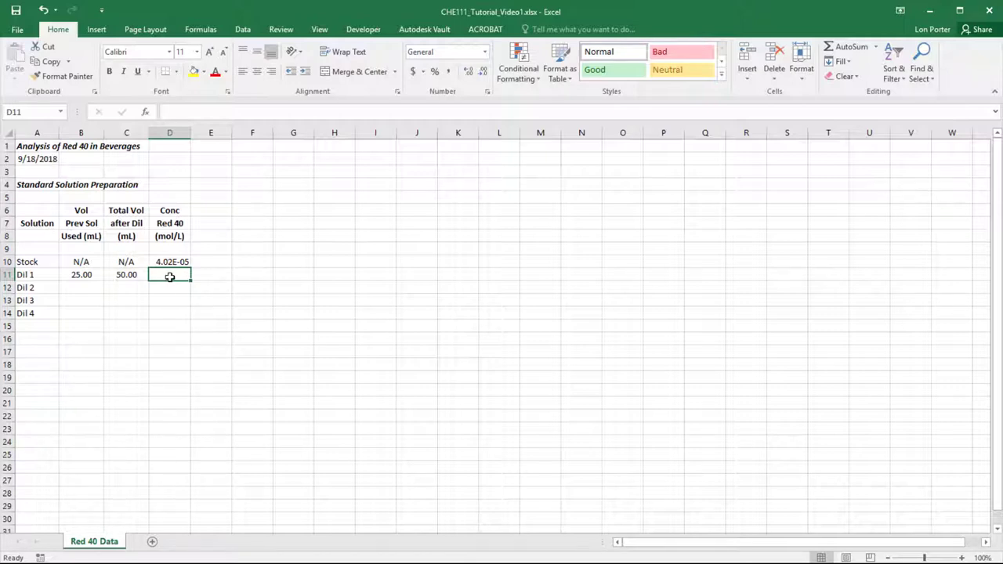
pyautogui.write('=')
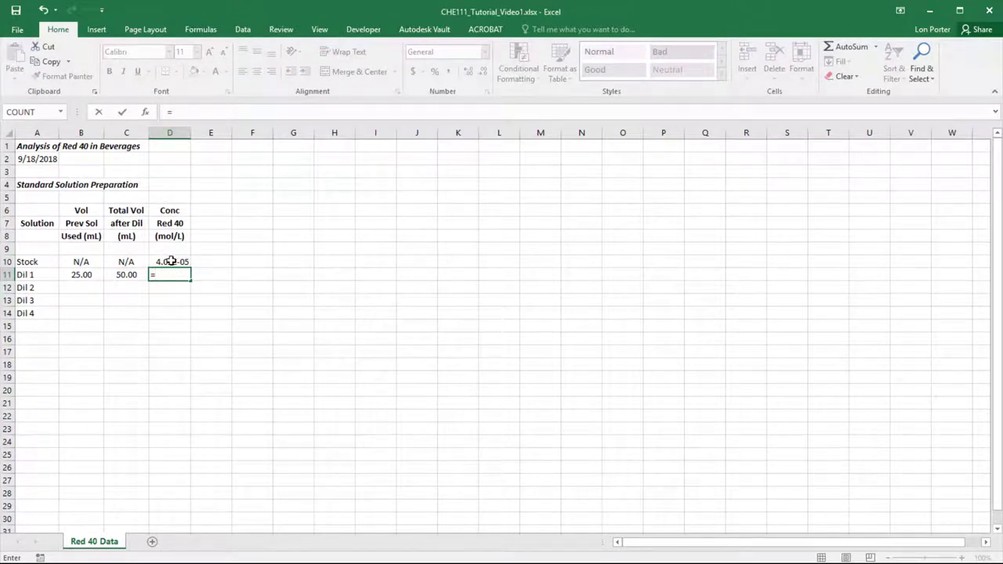
pyautogui.click(170, 261)
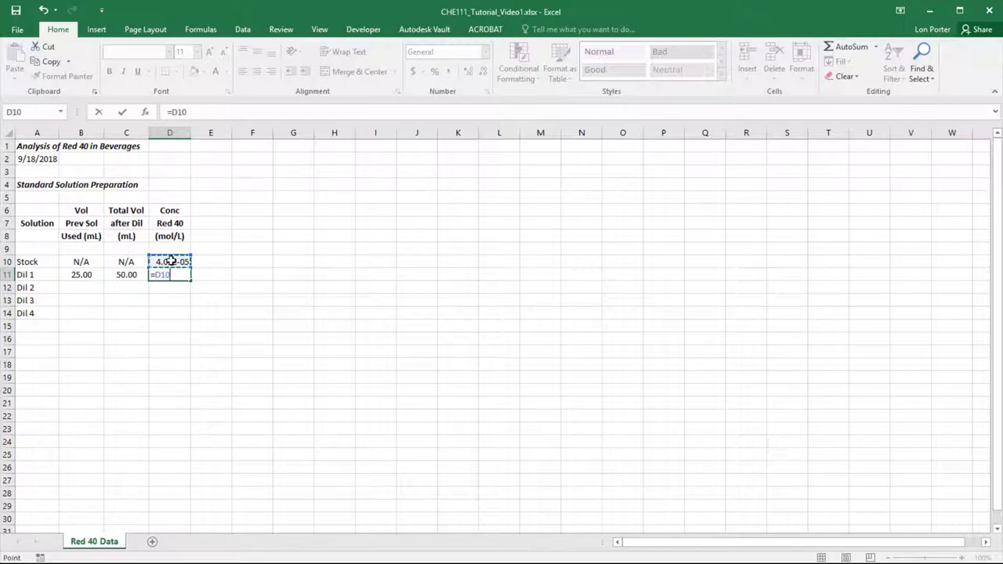
pyautogui.write('/2')
pyautogui.press('Return')
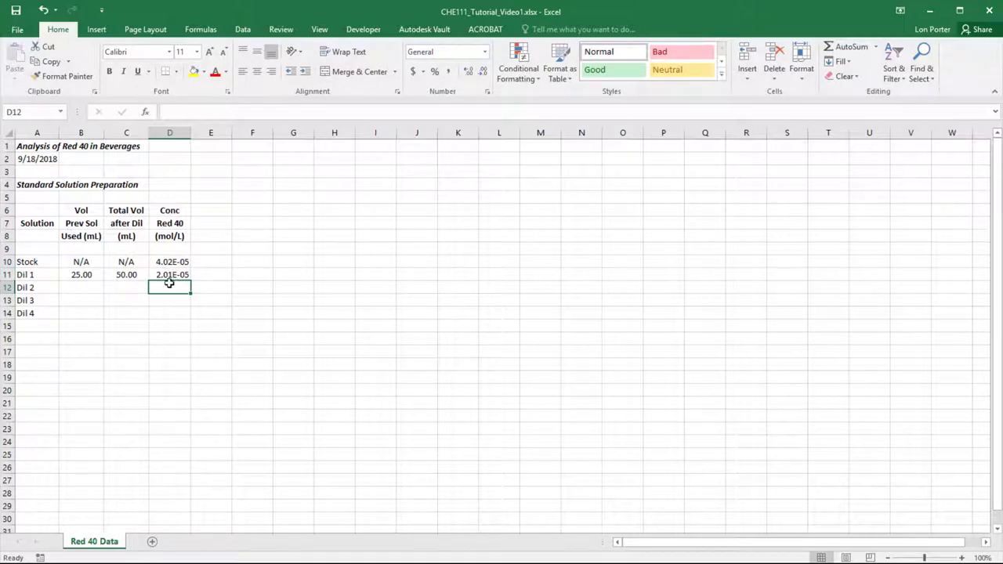
pyautogui.click(164, 274)
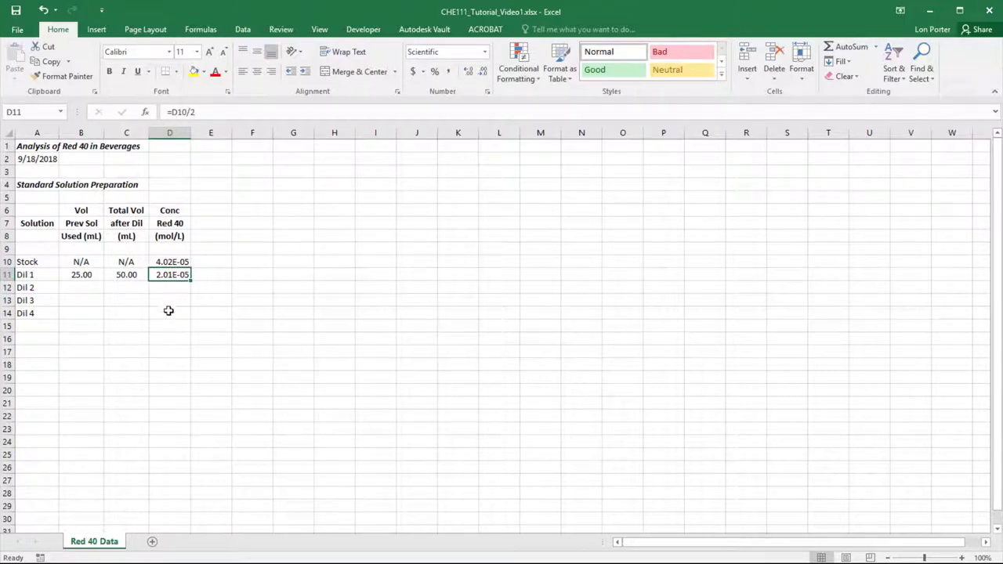
# - Fill the Dil 1 volumes in B11 and C11 down to the Dil 4 row
pyautogui.click(87, 287)
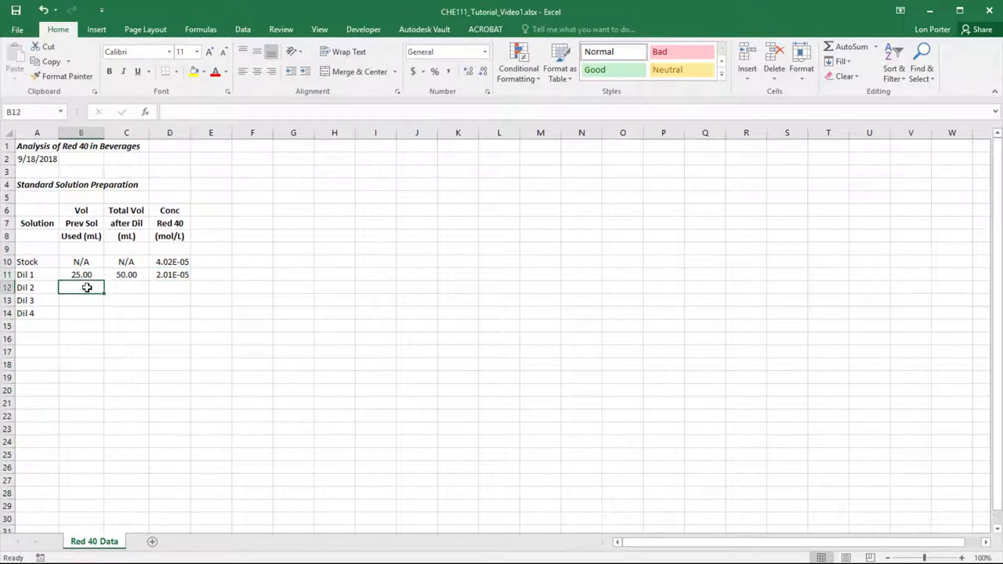
pyautogui.click(88, 275)
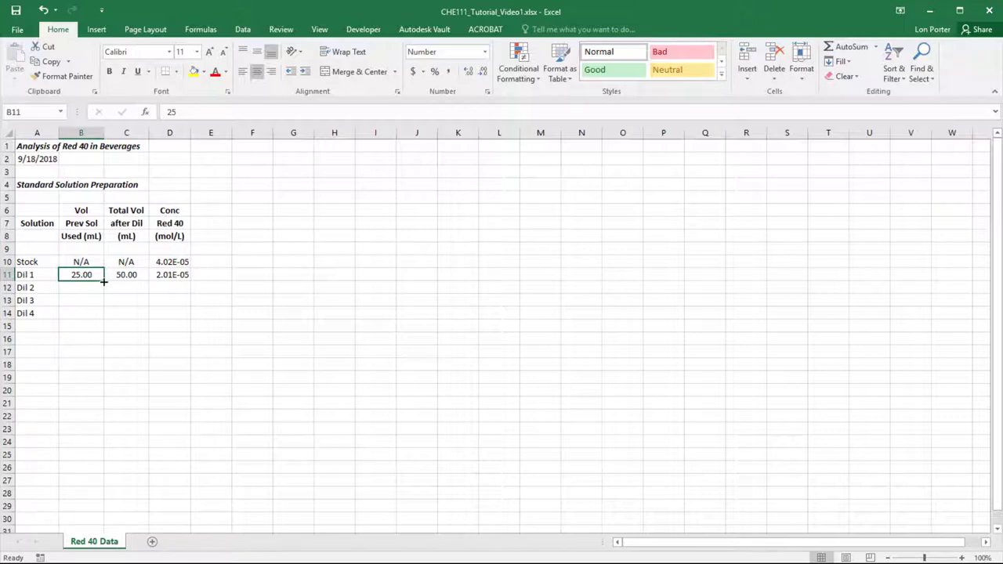
pyautogui.moveTo(104, 281); pyautogui.dragTo(101, 320)
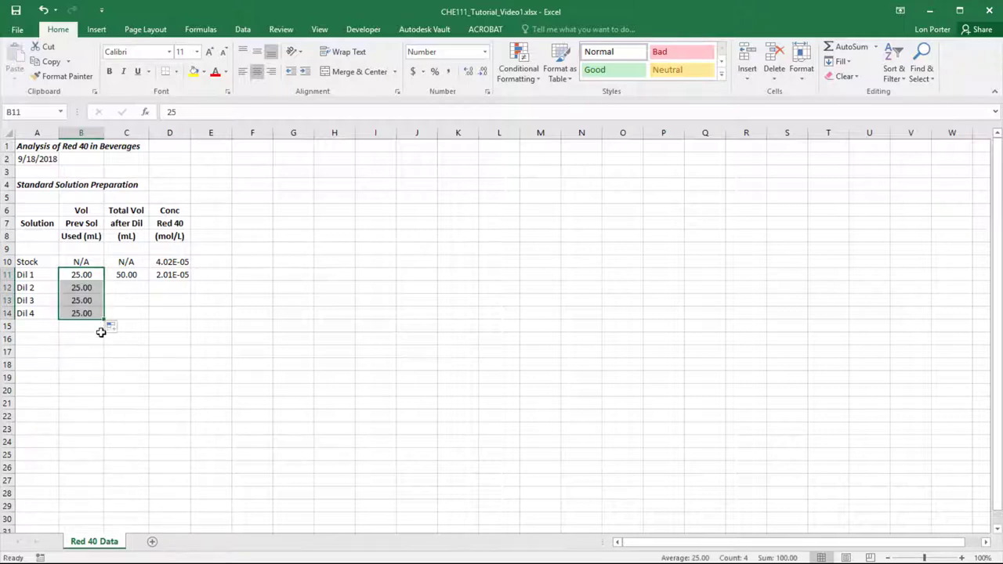
pyautogui.click(125, 274)
pyautogui.moveTo(149, 281); pyautogui.dragTo(150, 320)
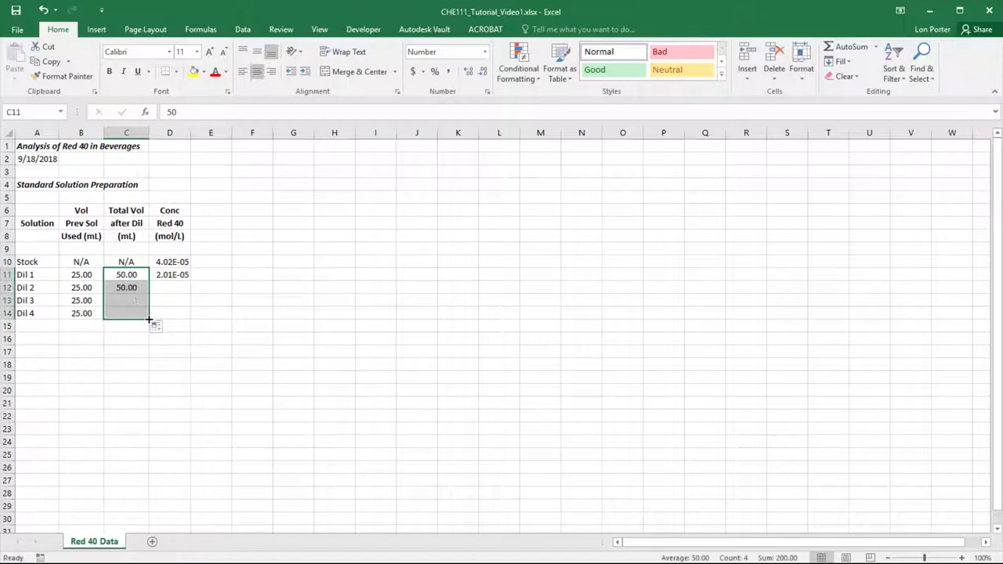
# - Fill the concentration formula in D11 down through D14 for Dil 2 to Dil 4
pyautogui.click(179, 273)
pyautogui.moveTo(191, 282); pyautogui.dragTo(188, 282)
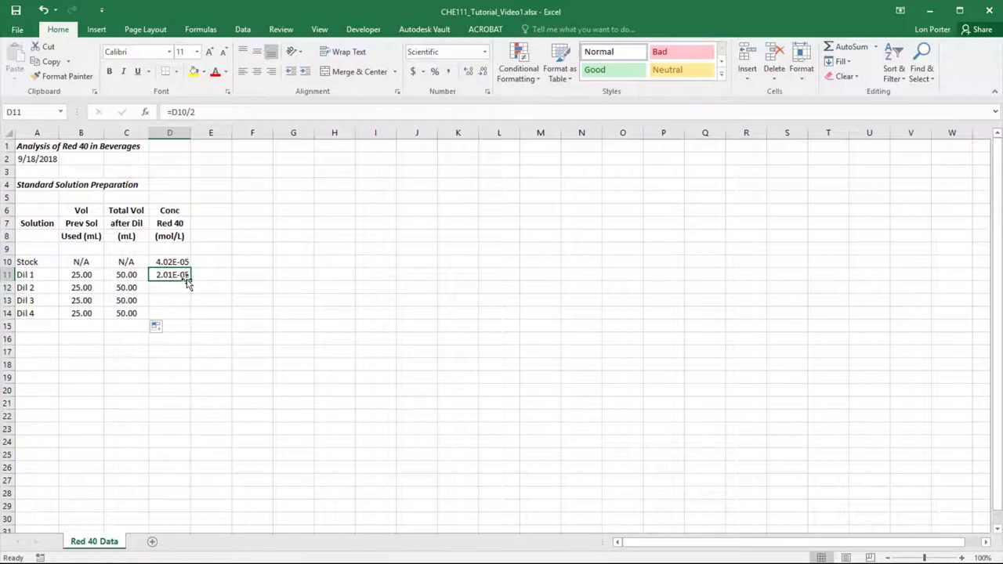
pyautogui.doubleClick(191, 281)
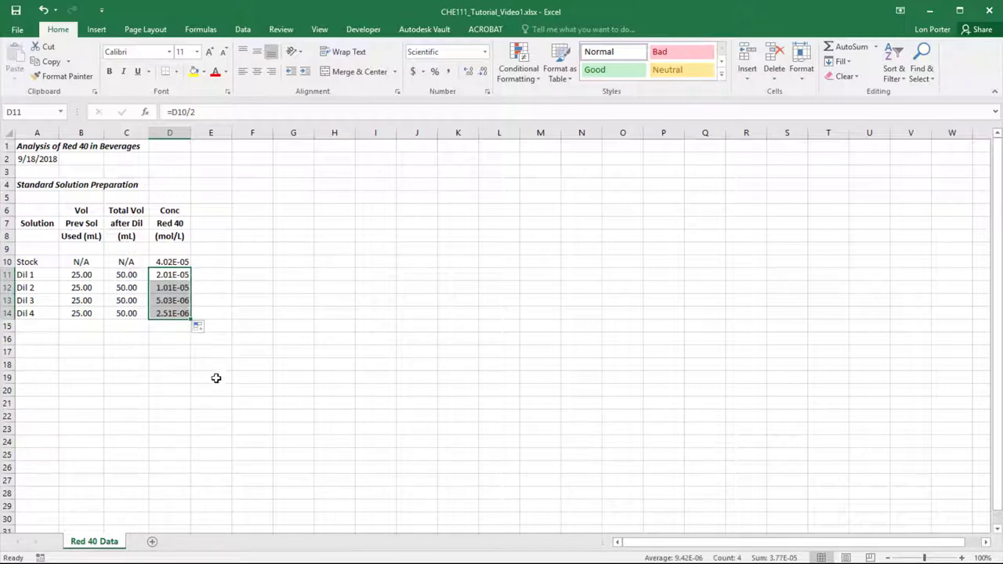
# - Try centring the table entries in A10:D14, and left-align them instead
pyautogui.moveTo(29, 262); pyautogui.dragTo(166, 314)
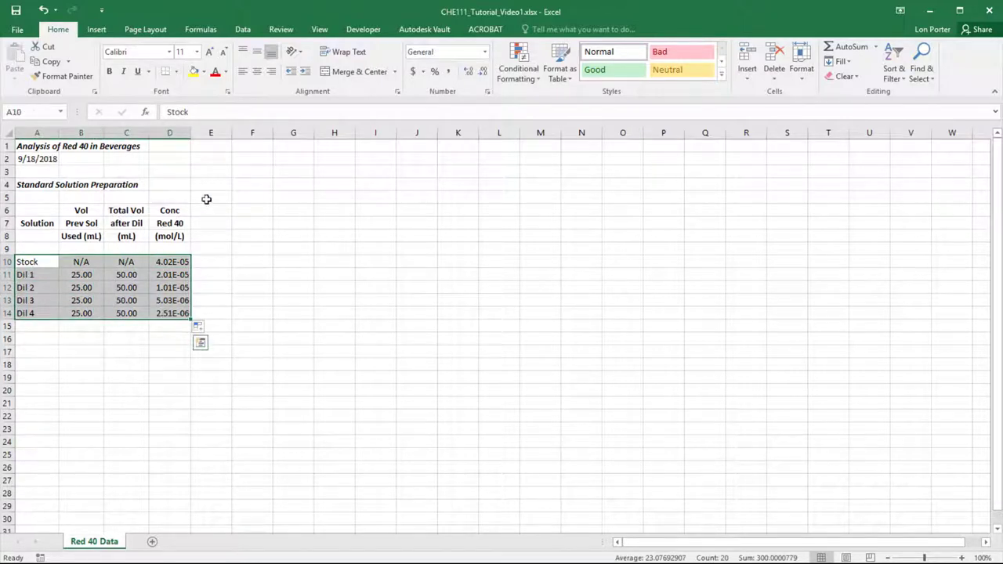
pyautogui.click(259, 74)
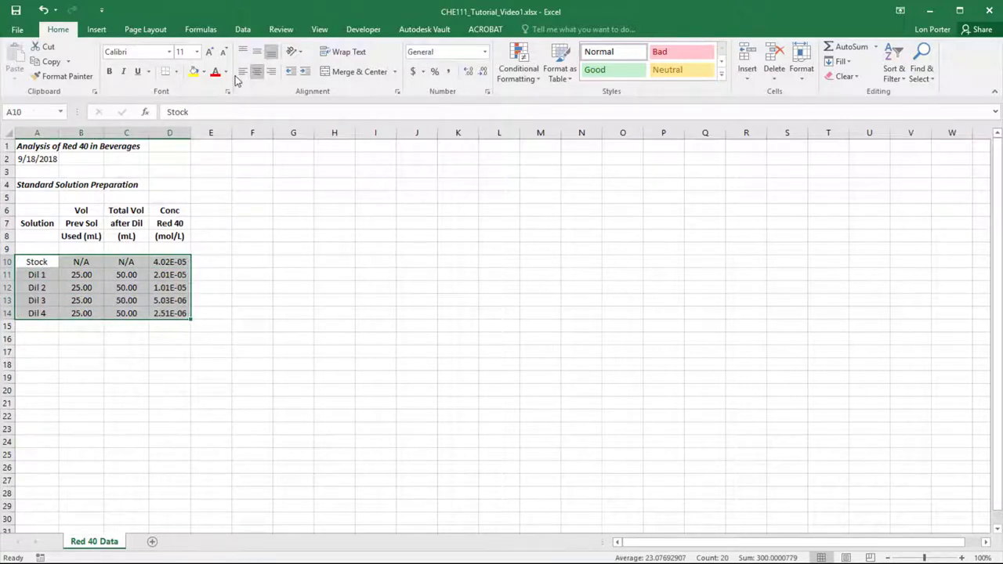
pyautogui.click(242, 73)
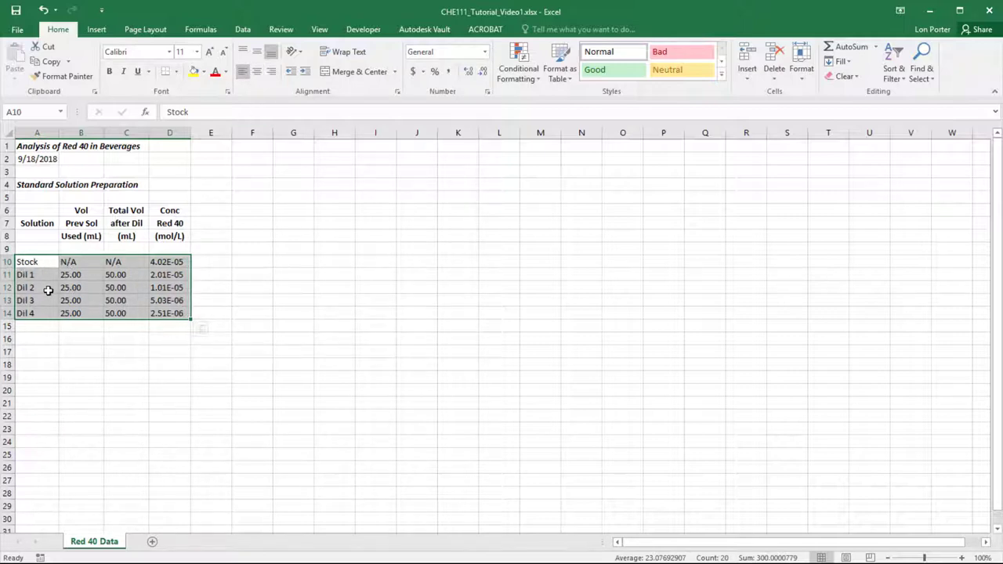
pyautogui.click(71, 278)
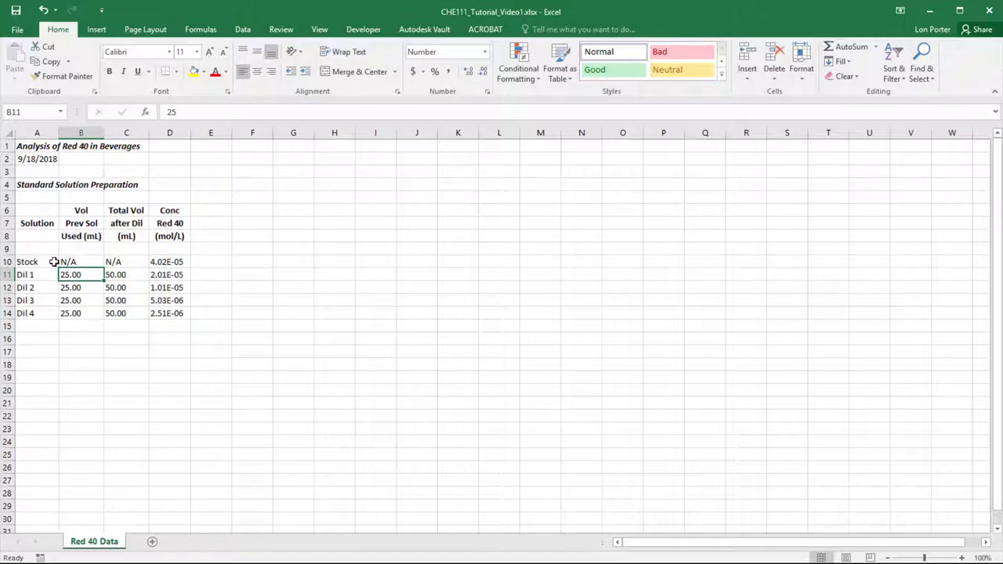
pyautogui.click(94, 375)
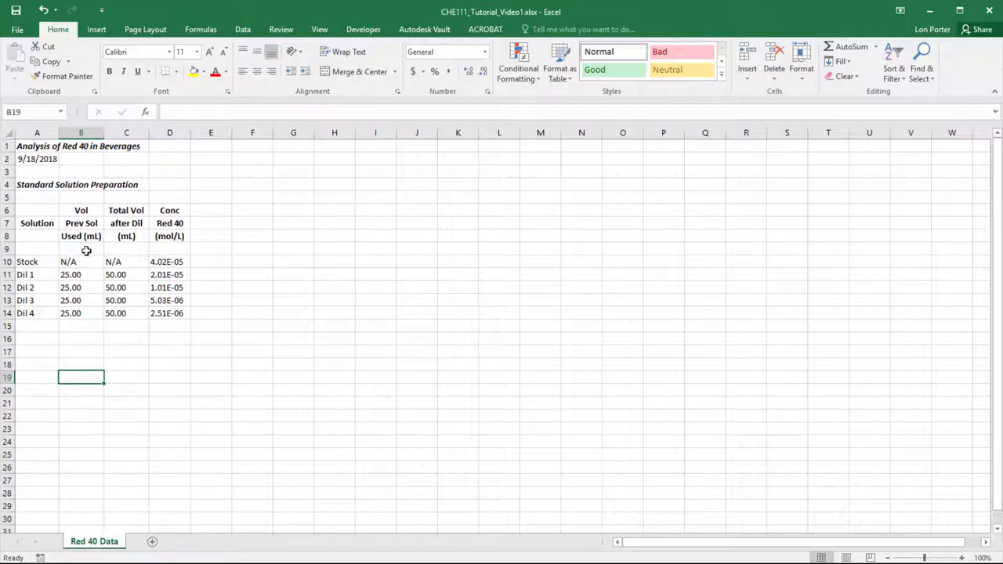
# - Apply All Borders to the table's data rows from Stock to Dil 4, A10:D14
pyautogui.moveTo(42, 209); pyautogui.dragTo(170, 312)
pyautogui.moveTo(47, 264); pyautogui.dragTo(167, 313)
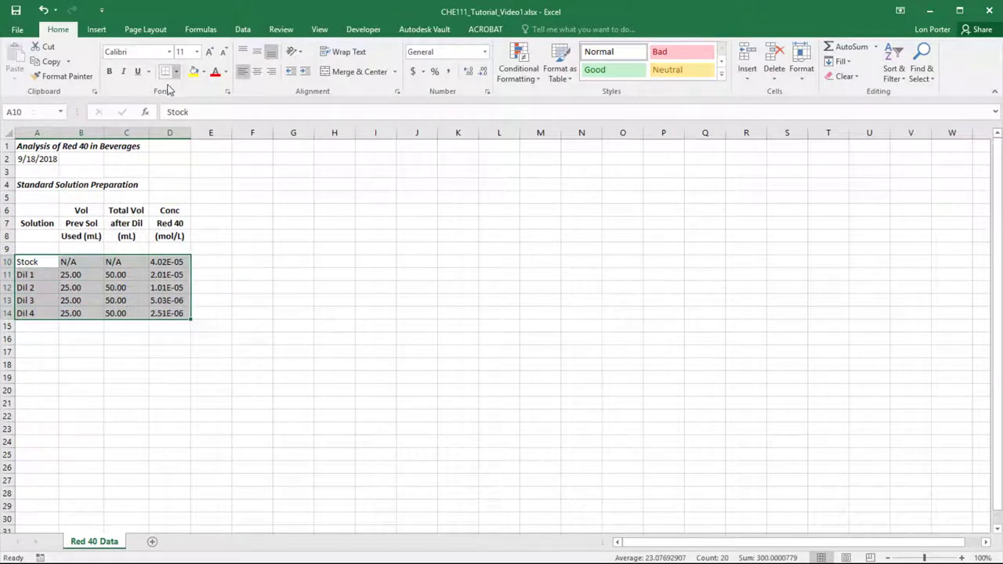
pyautogui.click(177, 71)
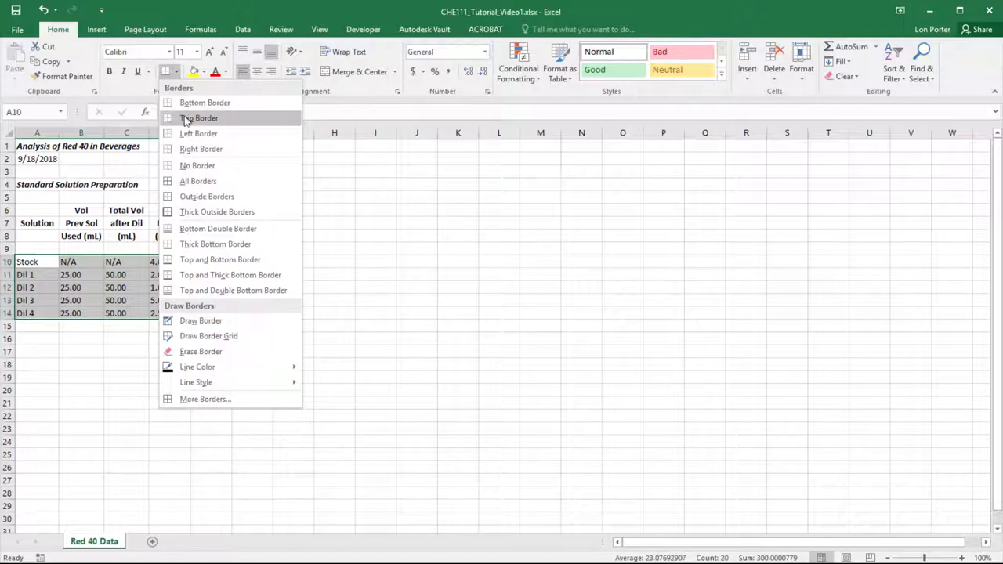
pyautogui.click(197, 186)
pyautogui.click(110, 362)
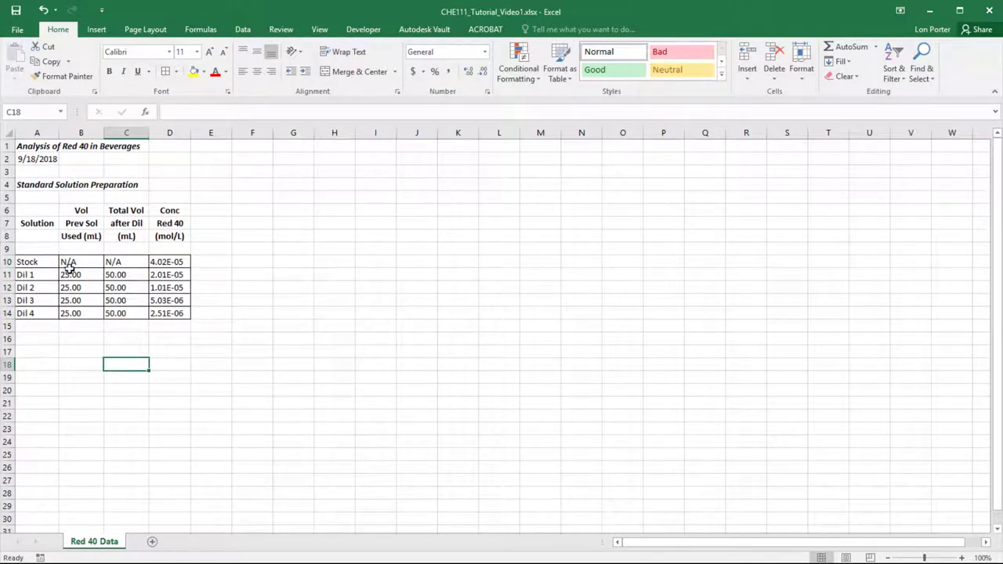
# - Put Thick Outside Borders around the whole standard solution table including its headings, A6:D14
pyautogui.moveTo(36, 208); pyautogui.dragTo(170, 312)
pyautogui.click(175, 71)
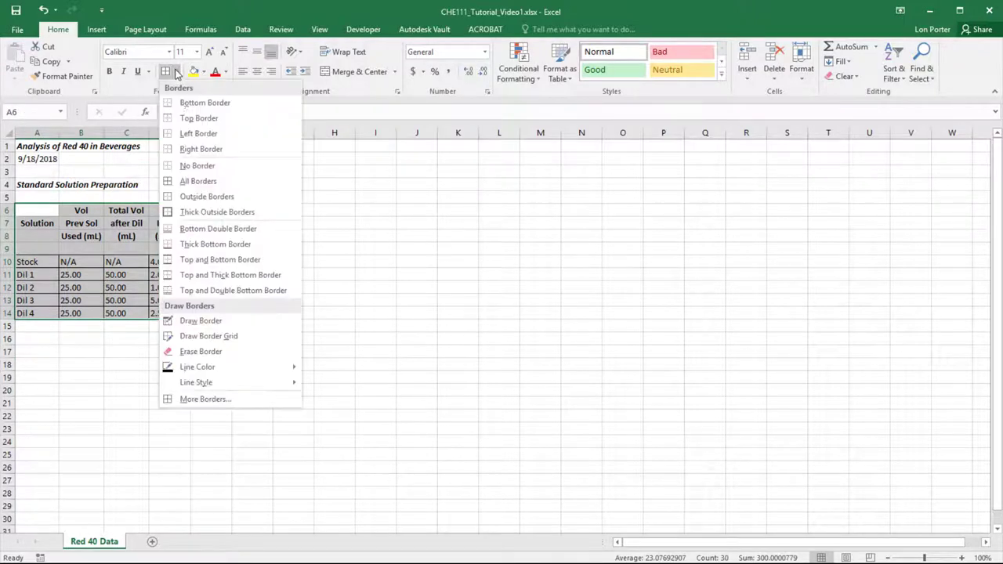
pyautogui.click(200, 212)
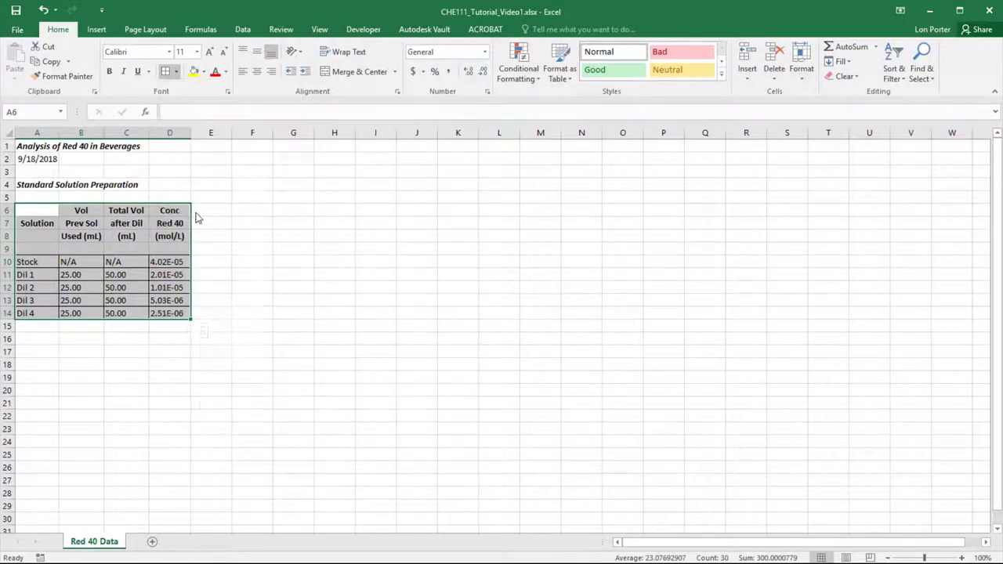
pyautogui.click(175, 378)
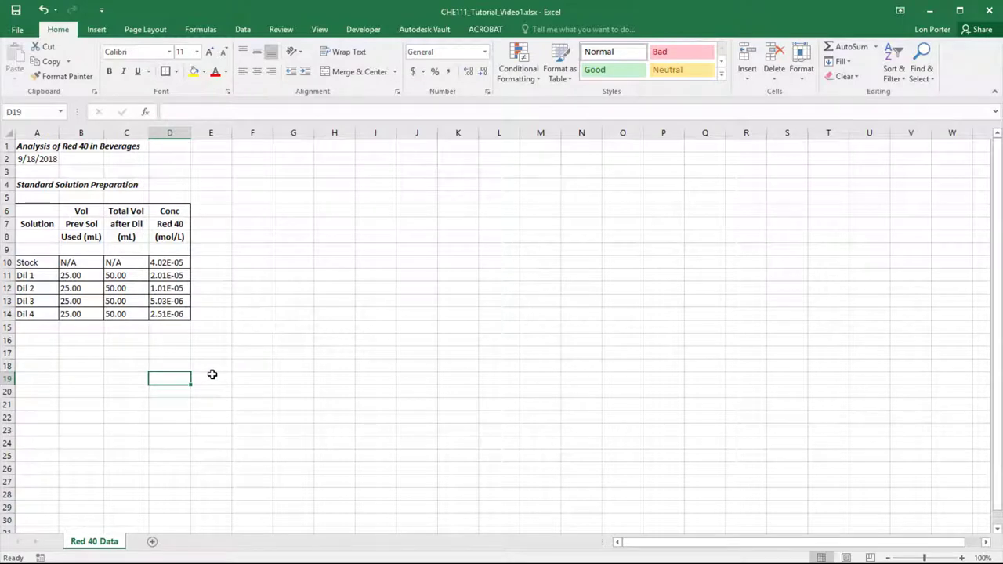
# - Enter the section title "Red 40 Calibration Curve Data" in A16 below the table
pyautogui.click(43, 338)
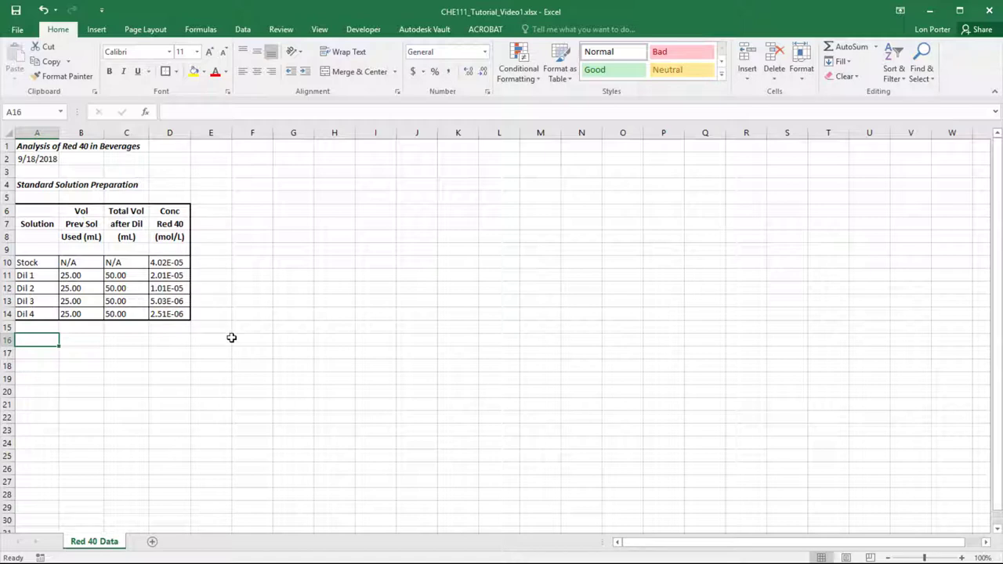
pyautogui.write('Red')
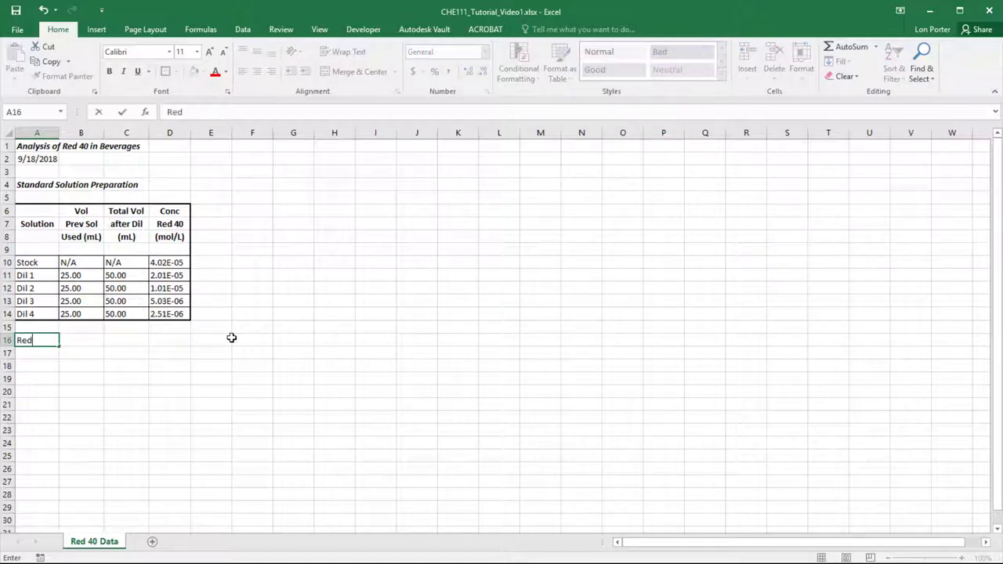
pyautogui.write(' 40 Calibration ')
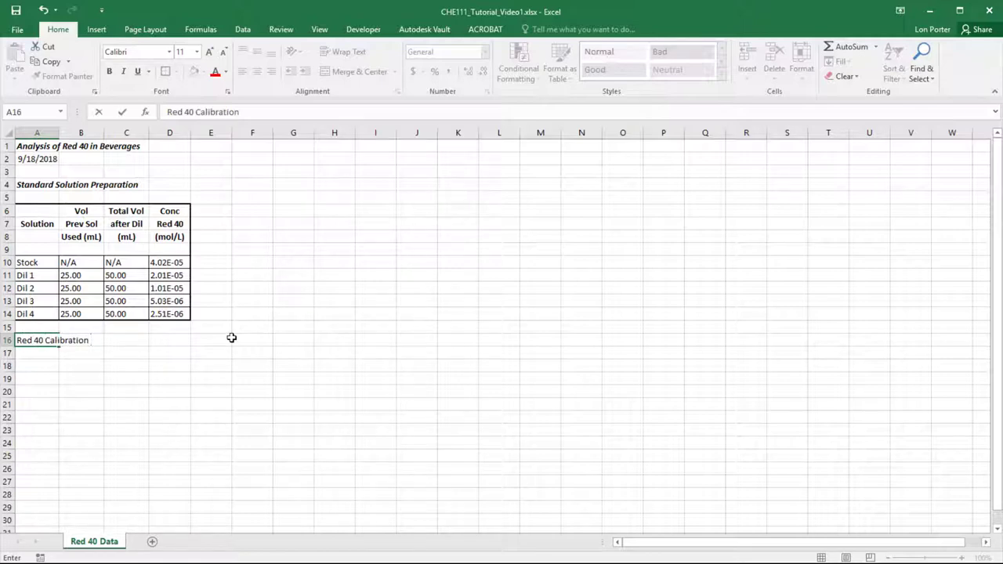
pyautogui.write('CurverData')
pyautogui.press('Return')
pyautogui.press('Return')
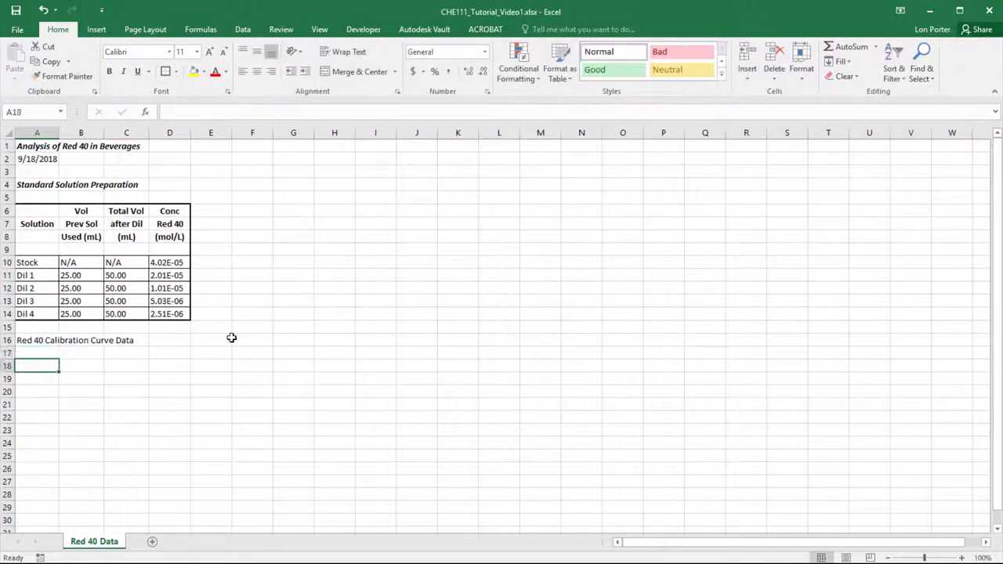
# - Format the calibration curve section title in A16 as bold italic
pyautogui.click(26, 342)
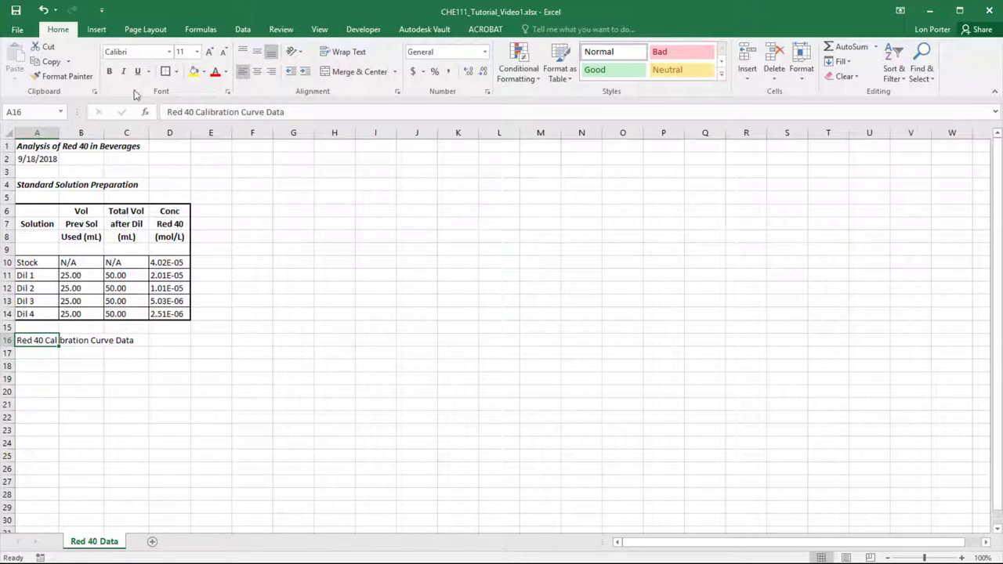
pyautogui.click(111, 72)
pyautogui.click(123, 72)
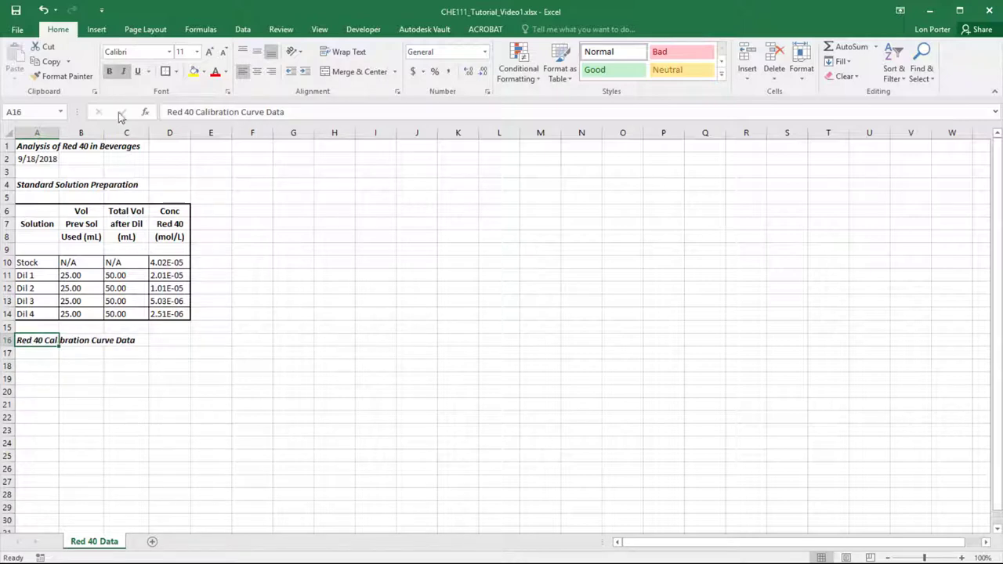
# - Enter the heading "Sol #" in A18 and the first solution label "Stock" in A22 under the calibration curve title
pyautogui.click(39, 365)
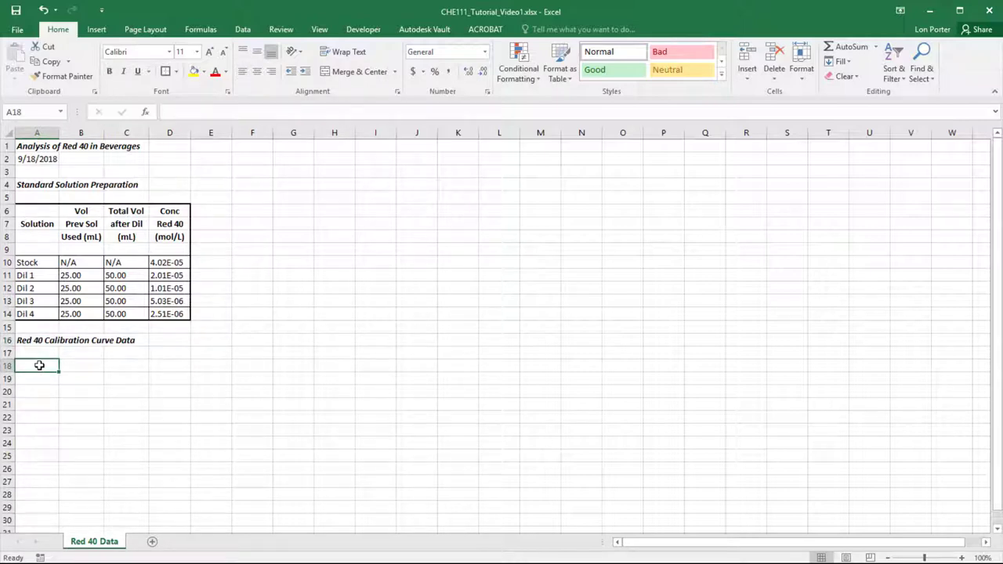
pyautogui.write('Sol #')
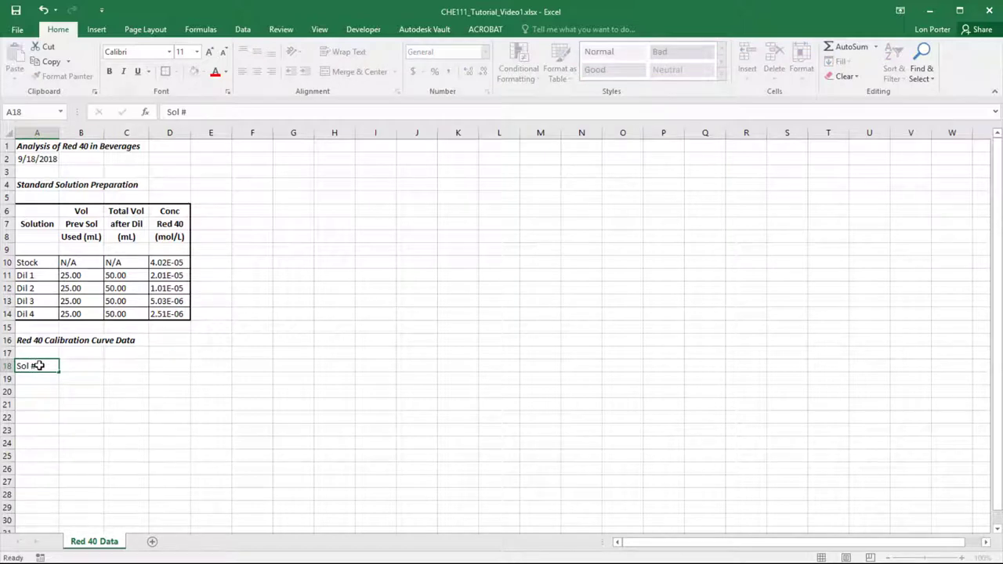
pyautogui.press('Return')
pyautogui.press('Return')
pyautogui.press('Return')
pyautogui.press('Return')
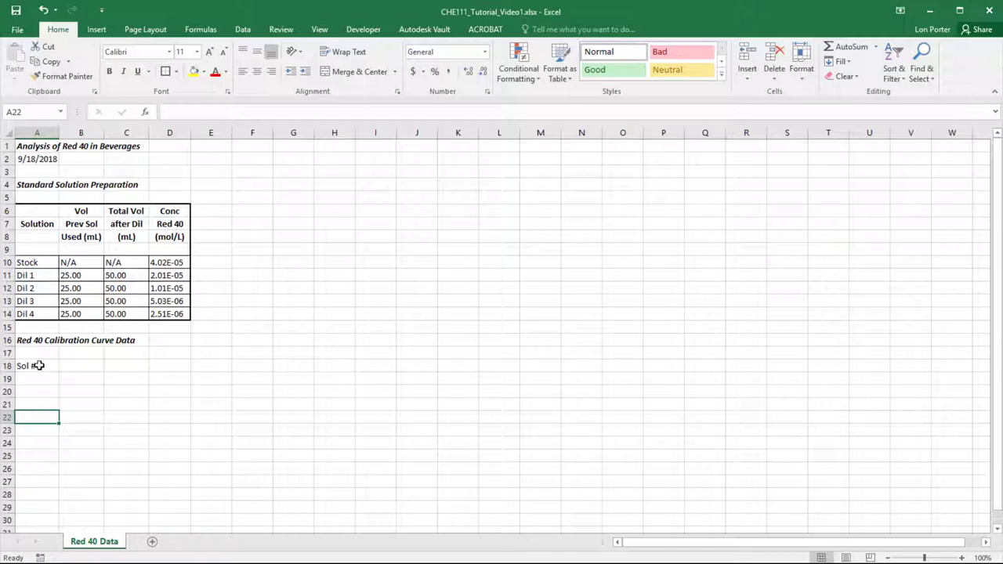
pyautogui.write('Stock')
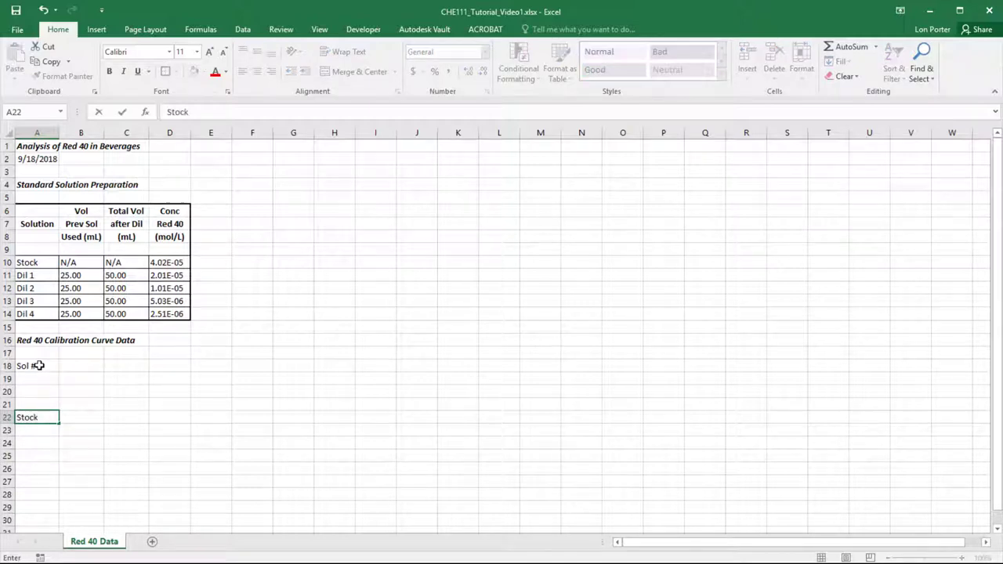
pyautogui.press('Return')
# - Fill the dilution labels Dil 1 to Dil 4 into A23:A26 below Stock, clearing any extra label in A27
pyautogui.write('Dil 1')
pyautogui.hotkey('ctrl', 'Return')
pyautogui.moveTo(59, 437); pyautogui.dragTo(59, 484)
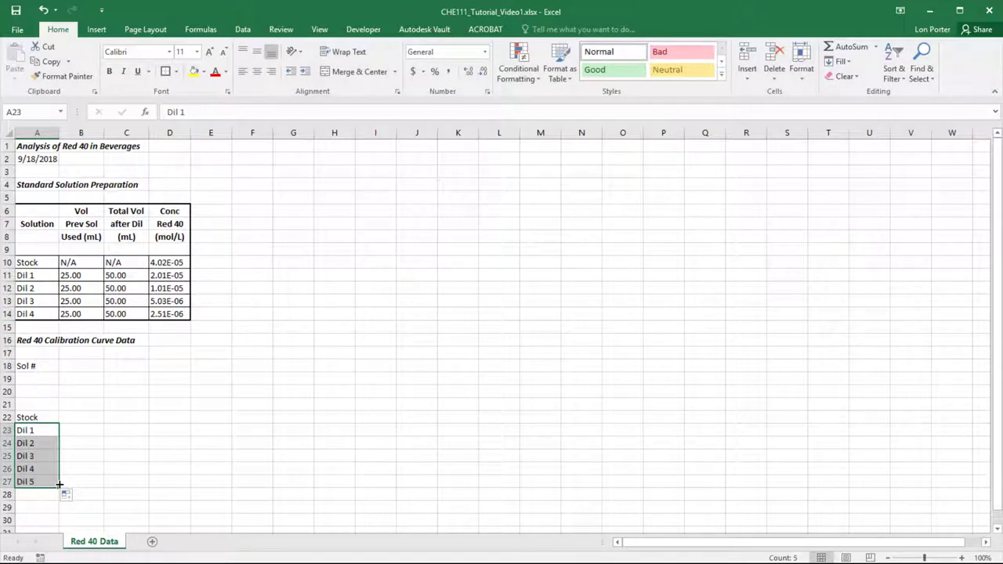
pyautogui.click(48, 481)
pyautogui.press('Delete')
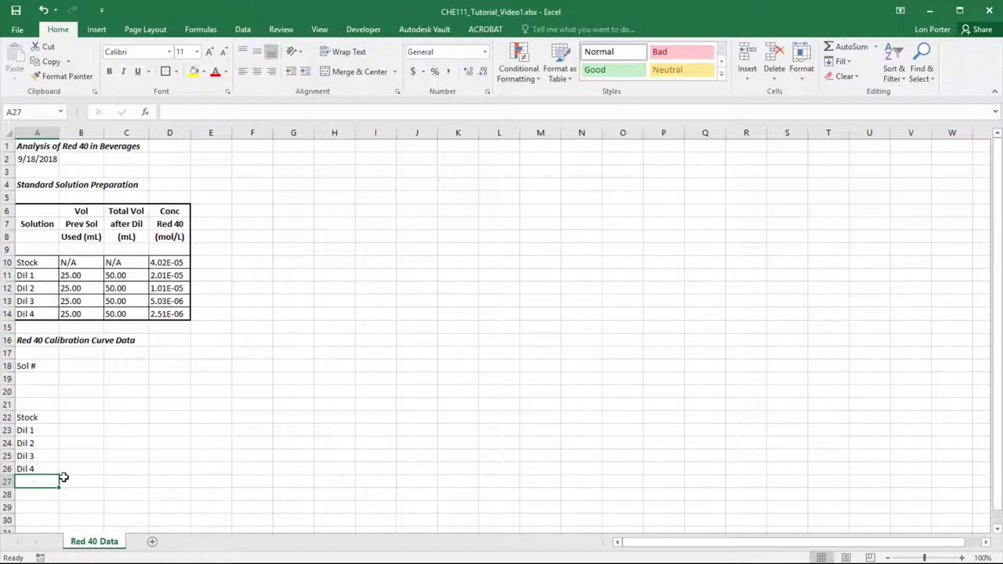
pyautogui.click(50, 469)
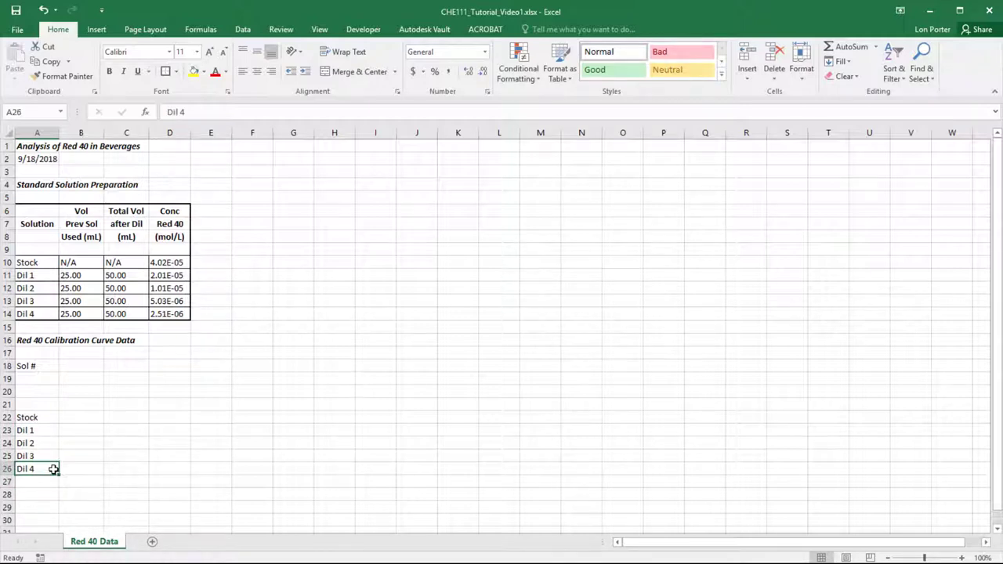
pyautogui.click(45, 481)
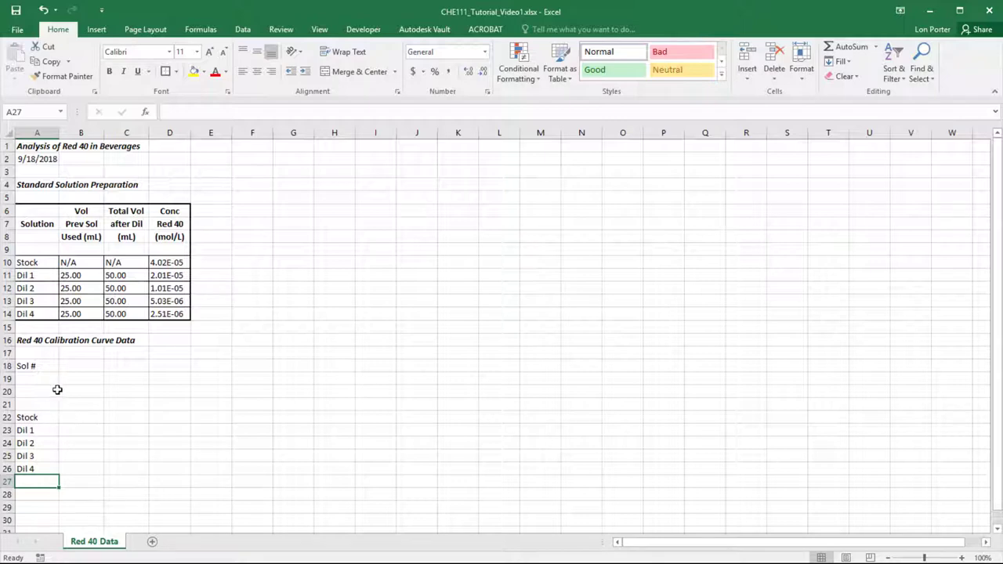
pyautogui.click(81, 364)
pyautogui.click(48, 367)
pyautogui.click(70, 366)
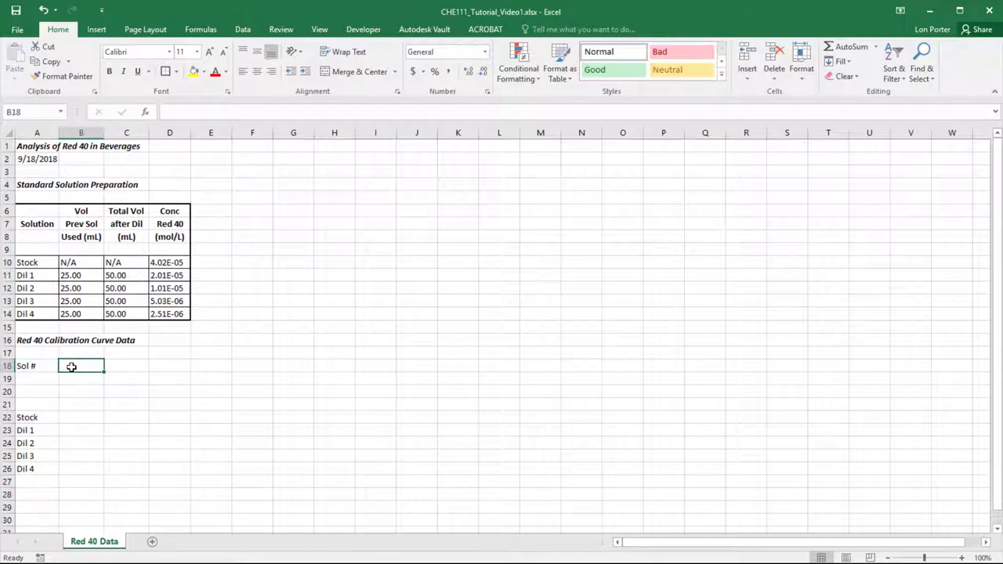
pyautogui.write('Conc')
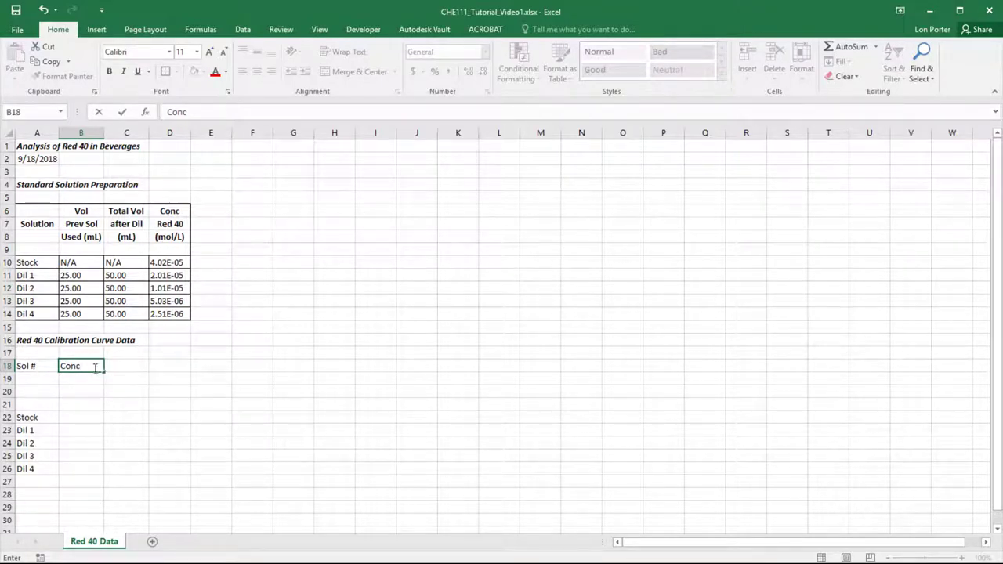
pyautogui.hotkey('ctrl', 'Return')
pyautogui.press('Delete')
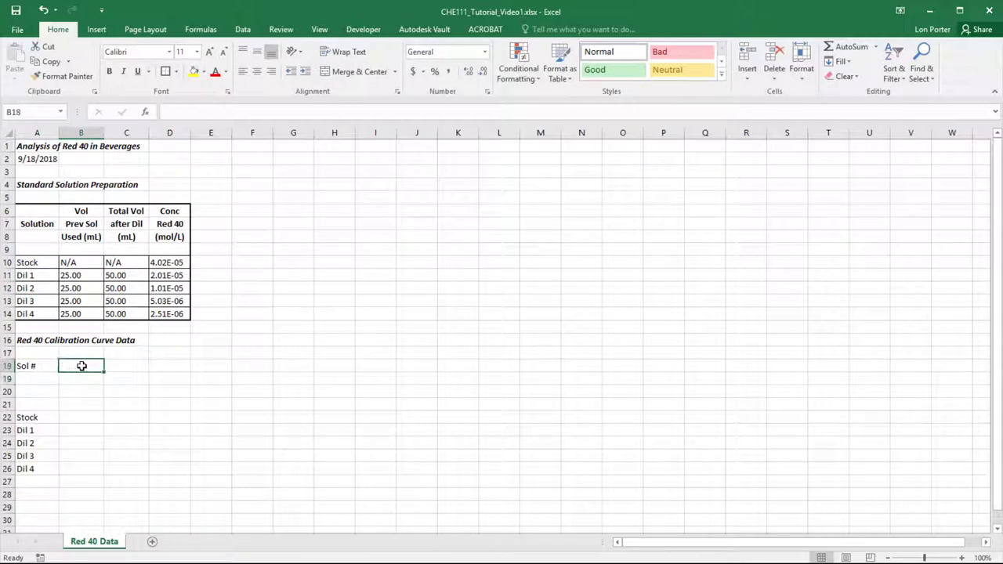
# - Copy the Red 40 concentration column with its heading, D6:D14, into the calibration section starting at B18
pyautogui.moveTo(169, 212); pyautogui.dragTo(170, 315)
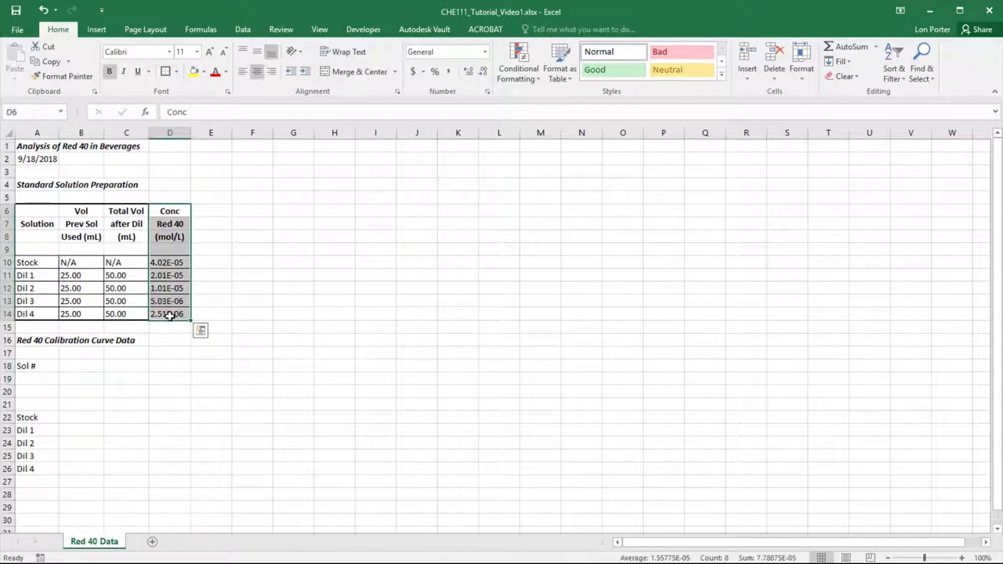
pyautogui.hotkey('ctrl', 'c')
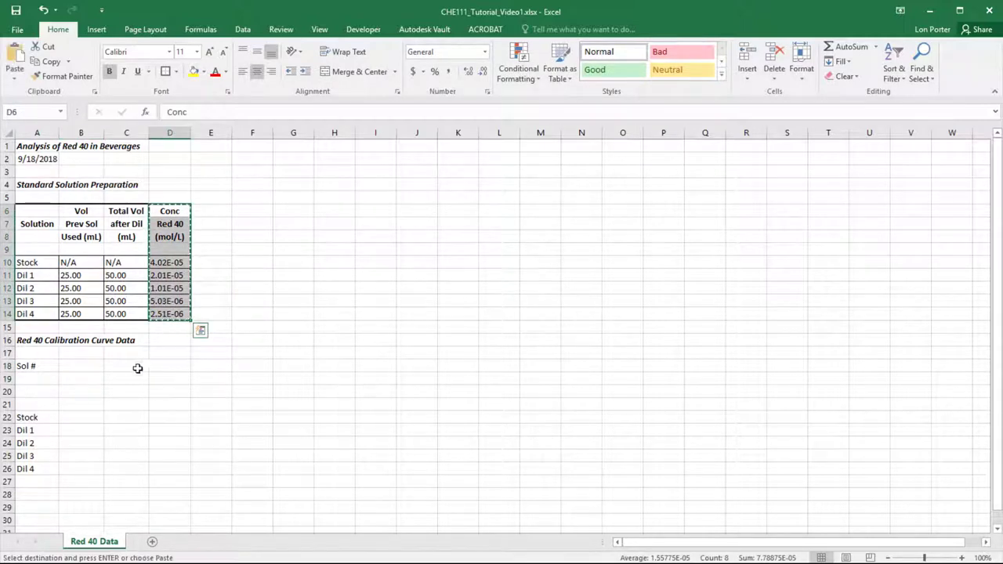
pyautogui.click(85, 362)
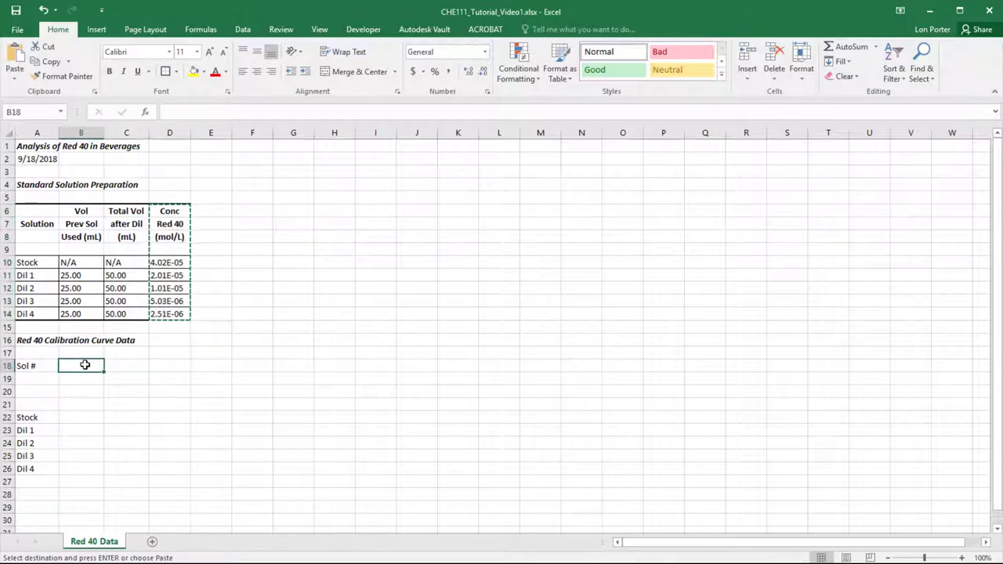
pyautogui.hotkey('ctrl', 'v')
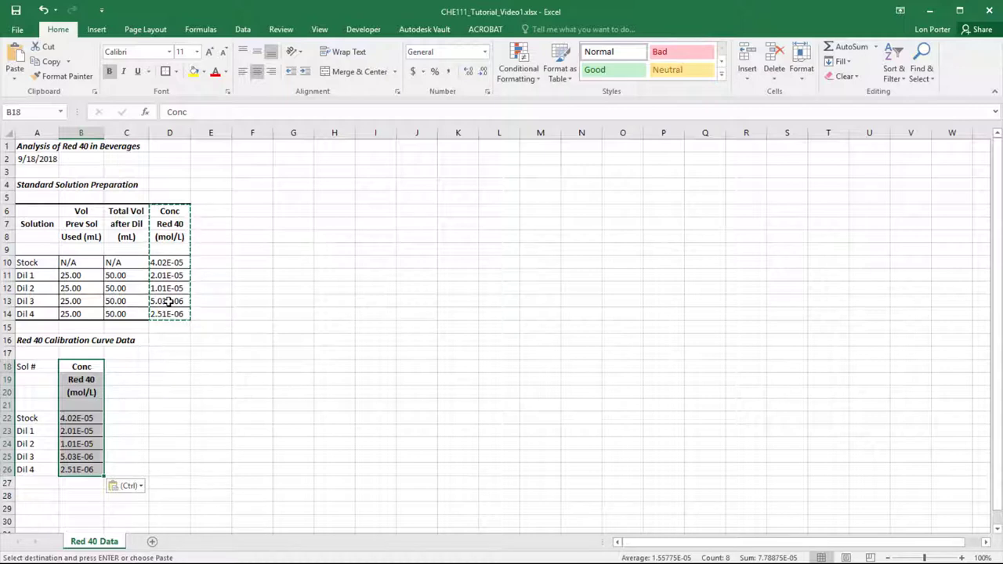
pyautogui.click(109, 390)
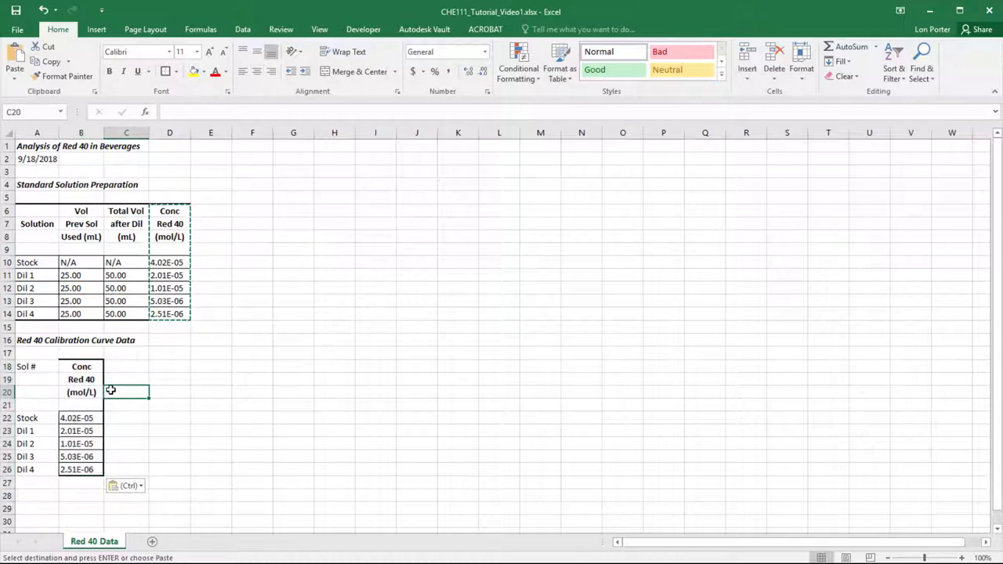
pyautogui.click(108, 365)
# - Remove all borders from the calibration data range A18:C26
pyautogui.moveTo(53, 365); pyautogui.dragTo(117, 470)
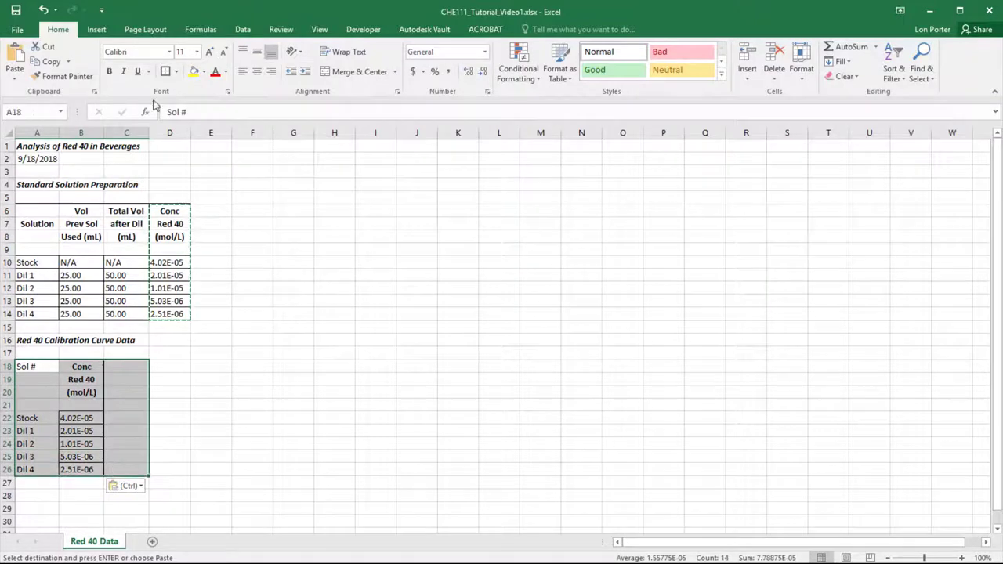
pyautogui.click(176, 72)
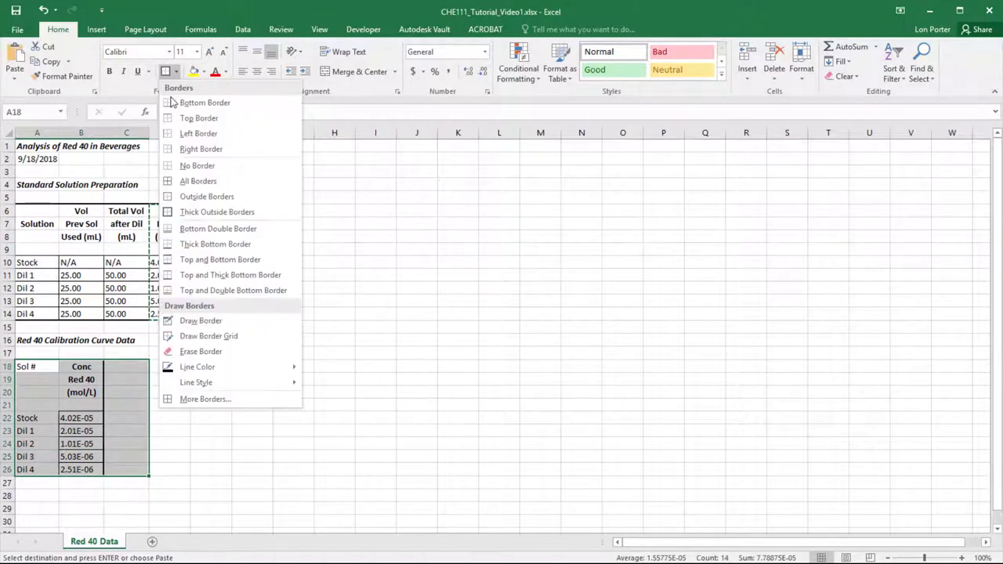
pyautogui.click(188, 166)
pyautogui.click(200, 416)
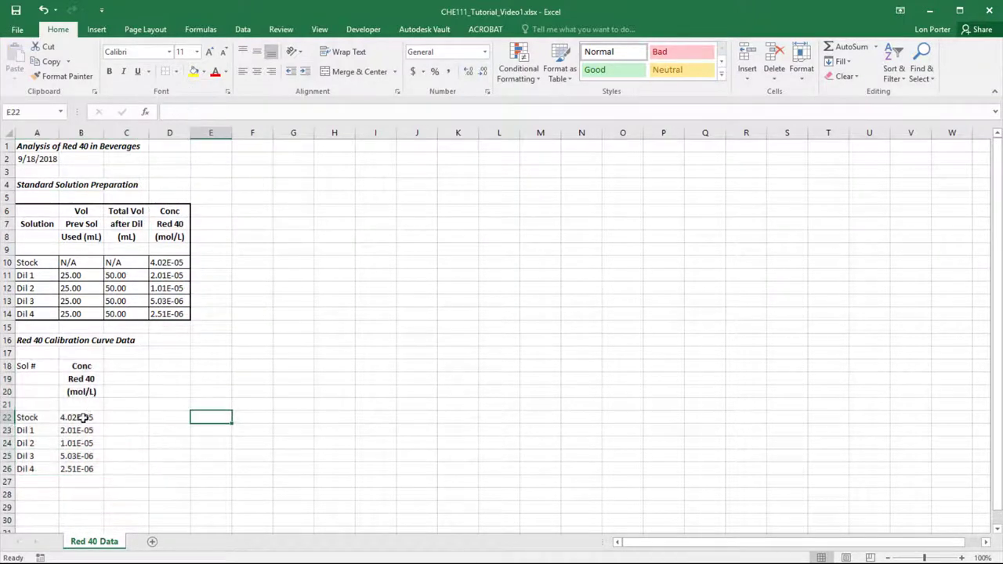
# - Make the "Sol #" heading in A18 bold and centred
pyautogui.click(38, 366)
pyautogui.click(109, 72)
pyautogui.click(257, 71)
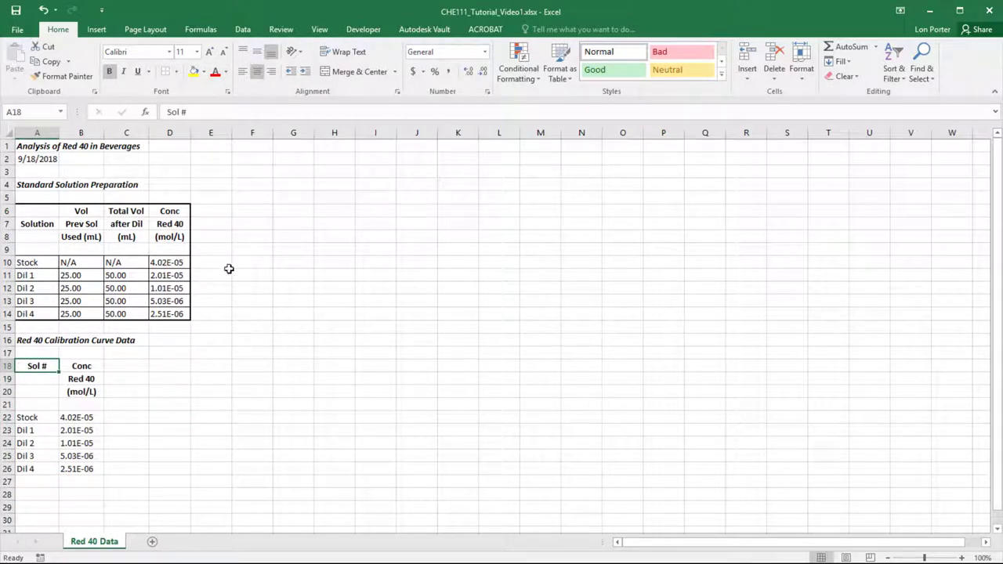
# - Enter the two-line column heading "Volts" and "Dark" in C18:C19
pyautogui.click(132, 368)
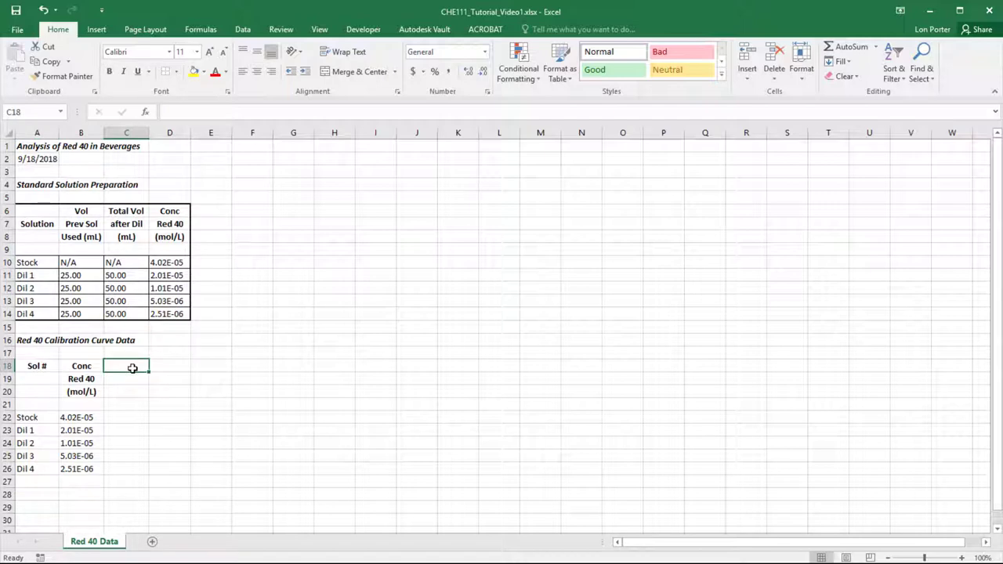
pyautogui.write('Volt')
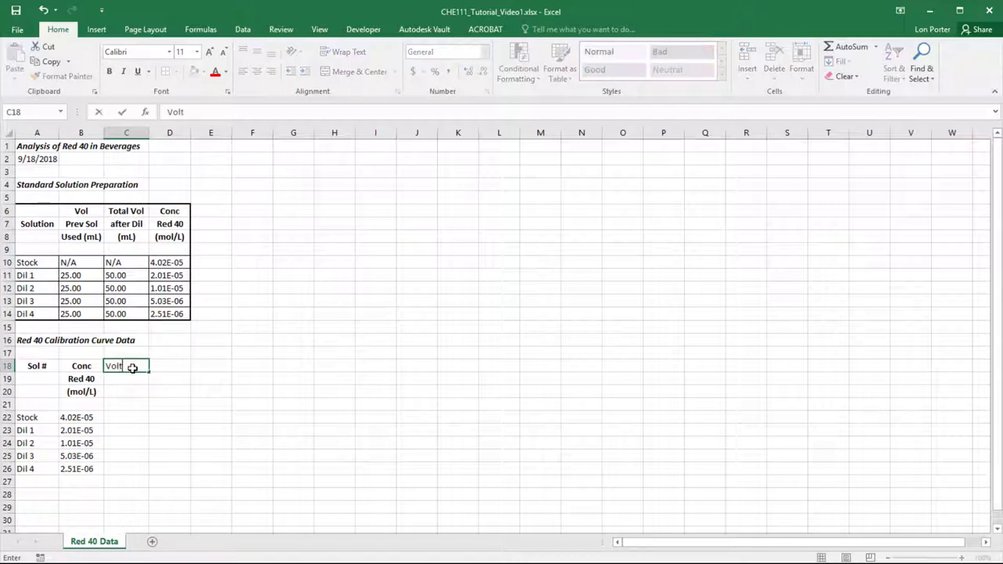
pyautogui.write('s')
pyautogui.press('Return')
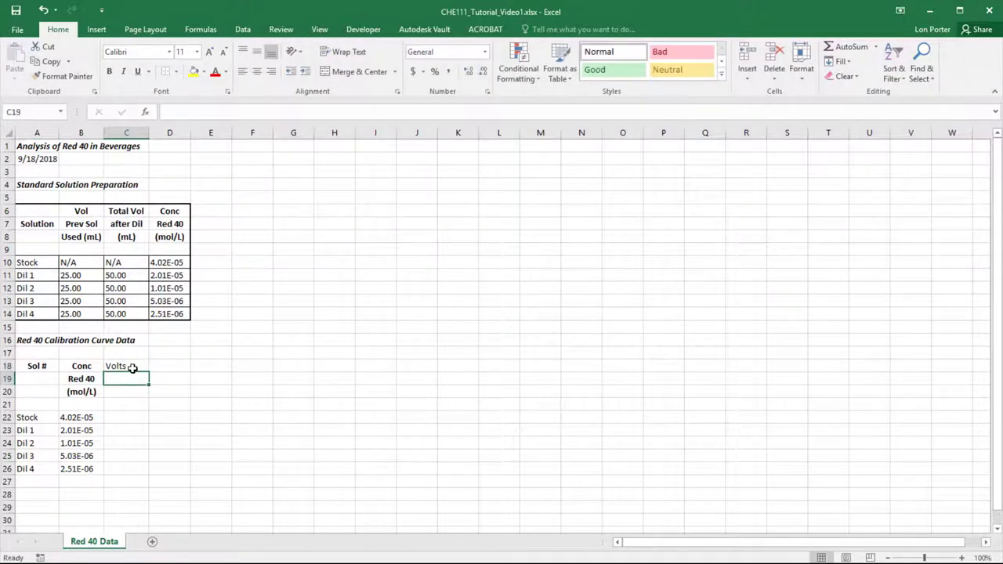
pyautogui.write('Dark')
pyautogui.press('BackSpace')
pyautogui.press('BackSpace')
pyautogui.write('rk')
pyautogui.press('Tab')
# - Enter the two-line headings "Volts" / "Ref" in D18:D19 and "Volts" / "Sample" in E18:E19
pyautogui.press('Up')
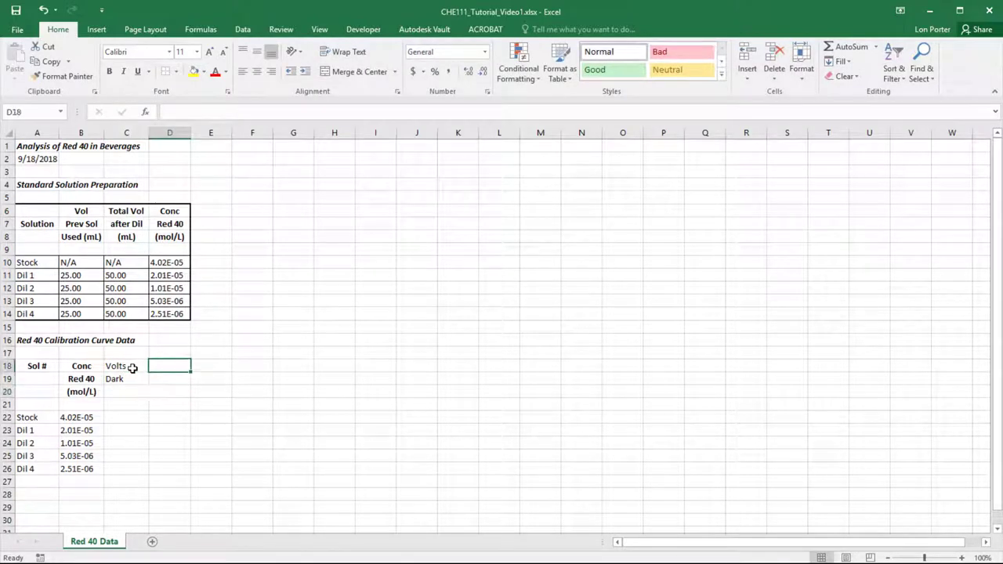
pyautogui.write('Volts')
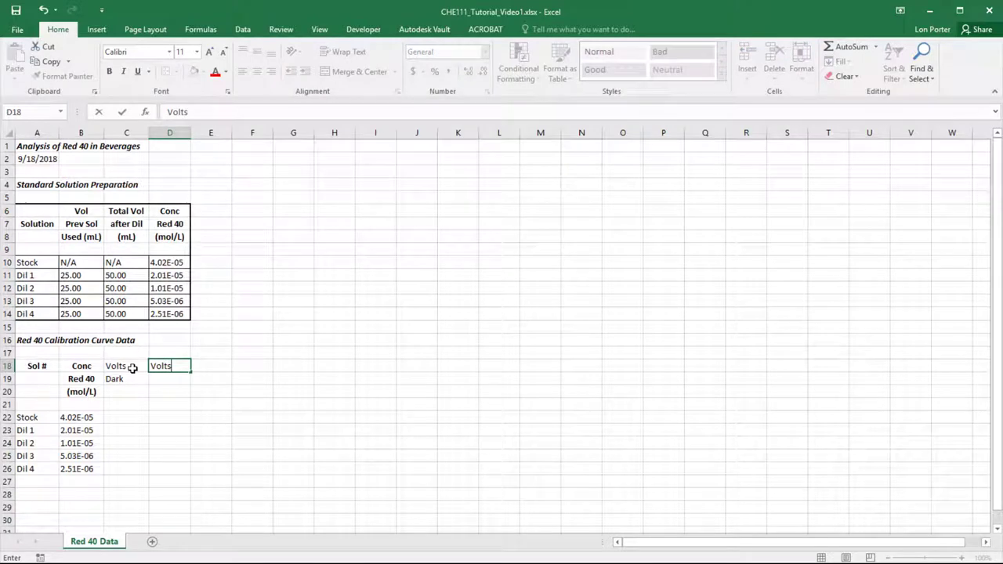
pyautogui.press('Return')
pyautogui.write('Red')
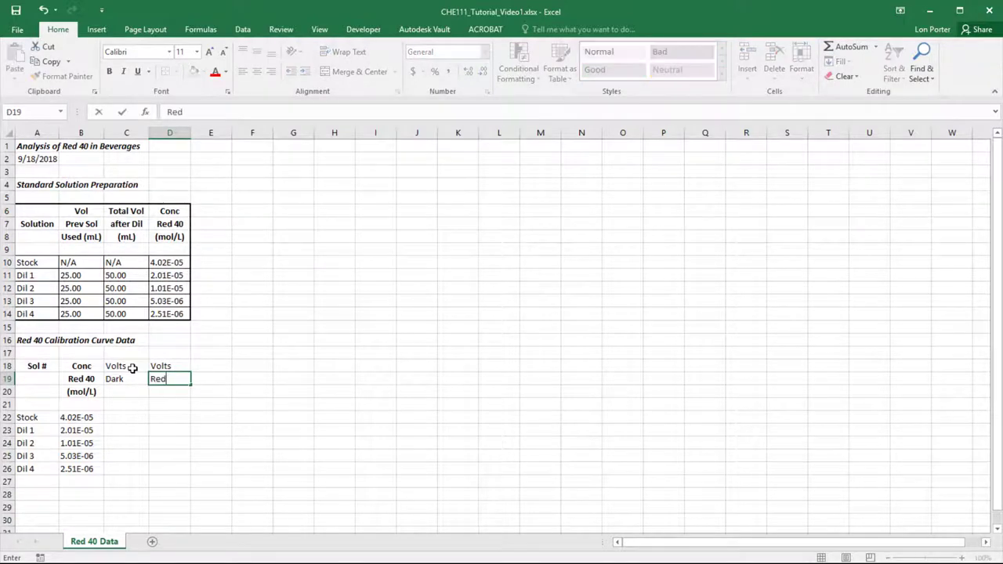
pyautogui.press('BackSpace')
pyautogui.write('f')
pyautogui.press('Tab')
pyautogui.press('Up')
pyautogui.write('Volts')
pyautogui.press('Return')
pyautogui.write('Sample')
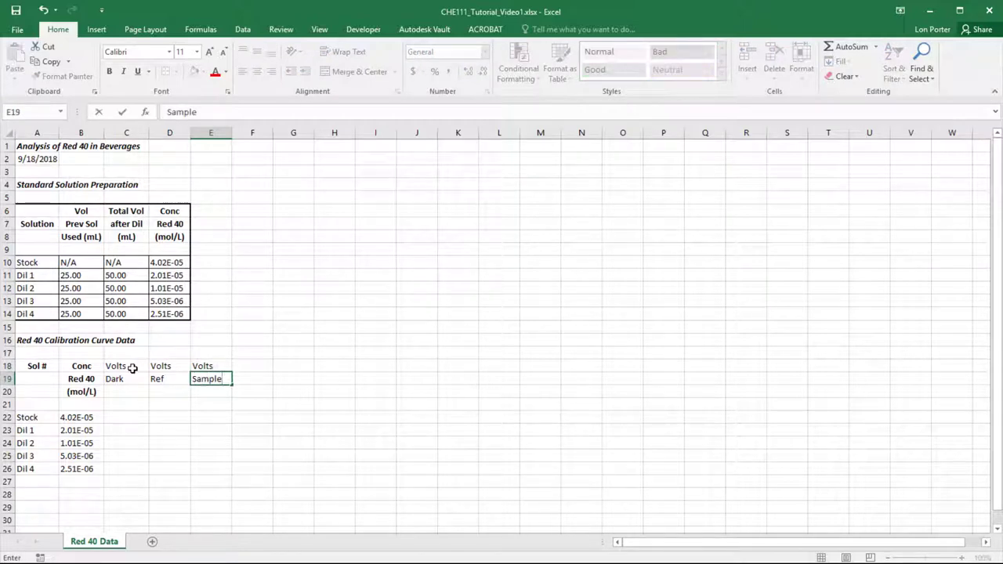
# - Add the column headings "%T" in F18 and "Abs" in G18
pyautogui.click(258, 366)
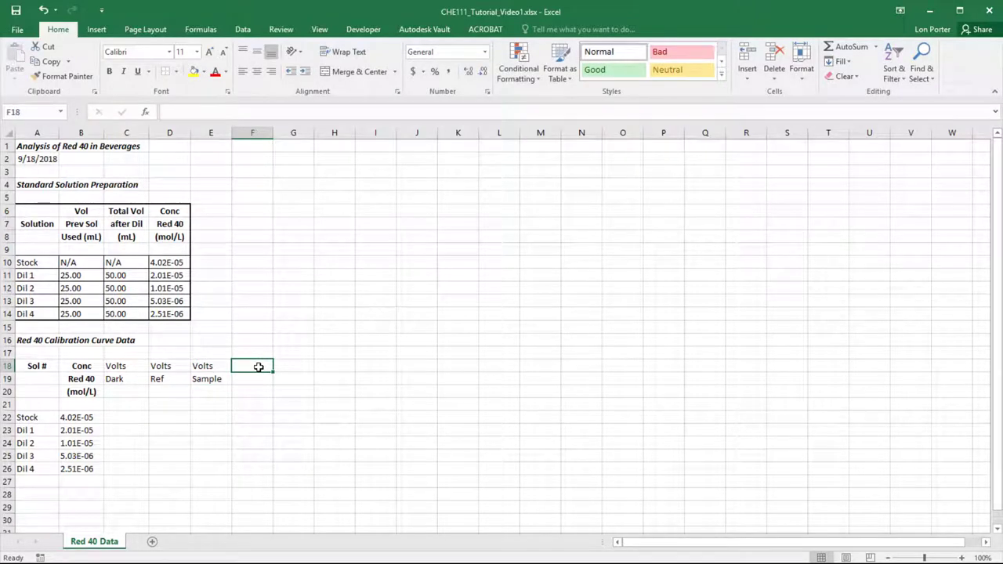
pyautogui.write('%T')
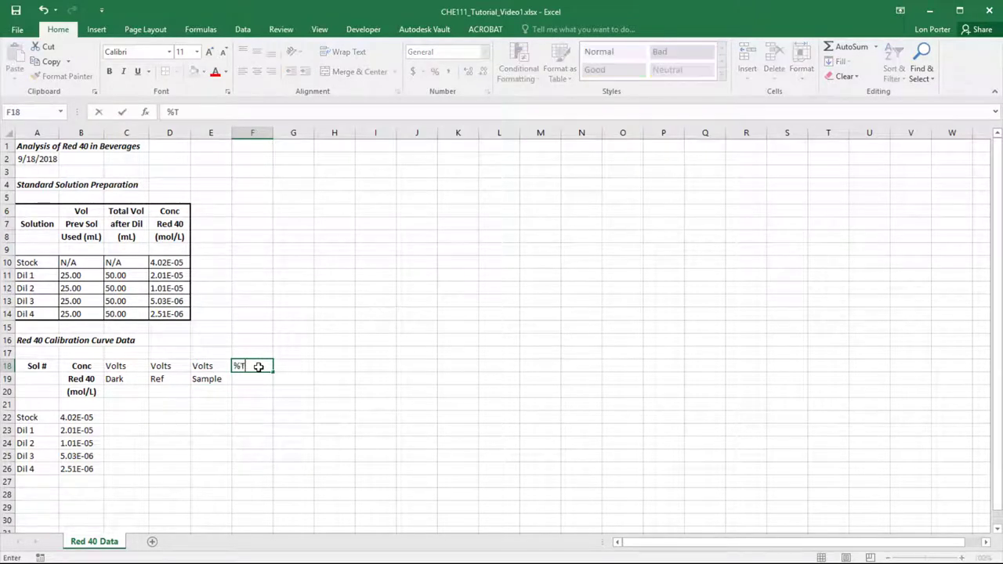
pyautogui.press('Tab')
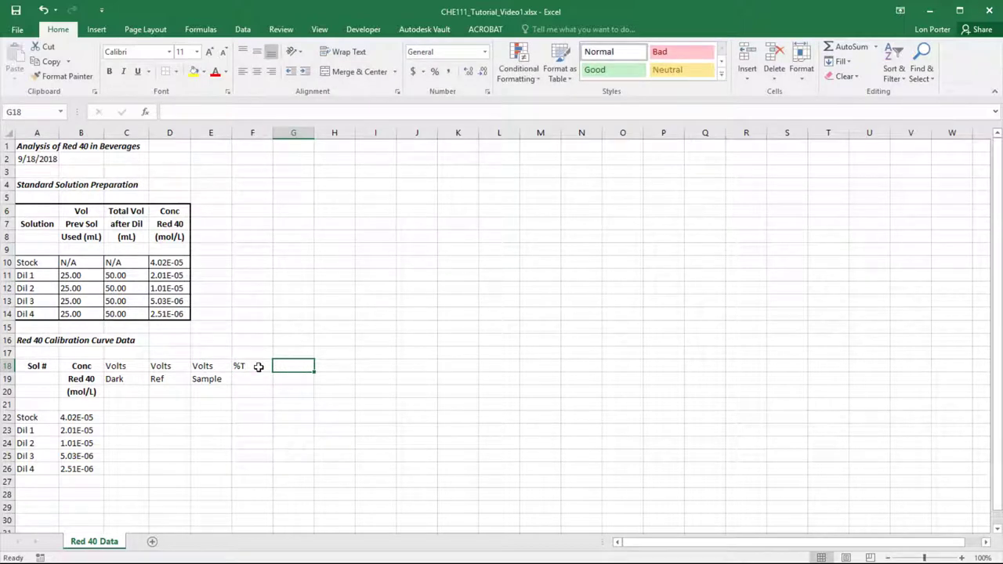
pyautogui.write('A')
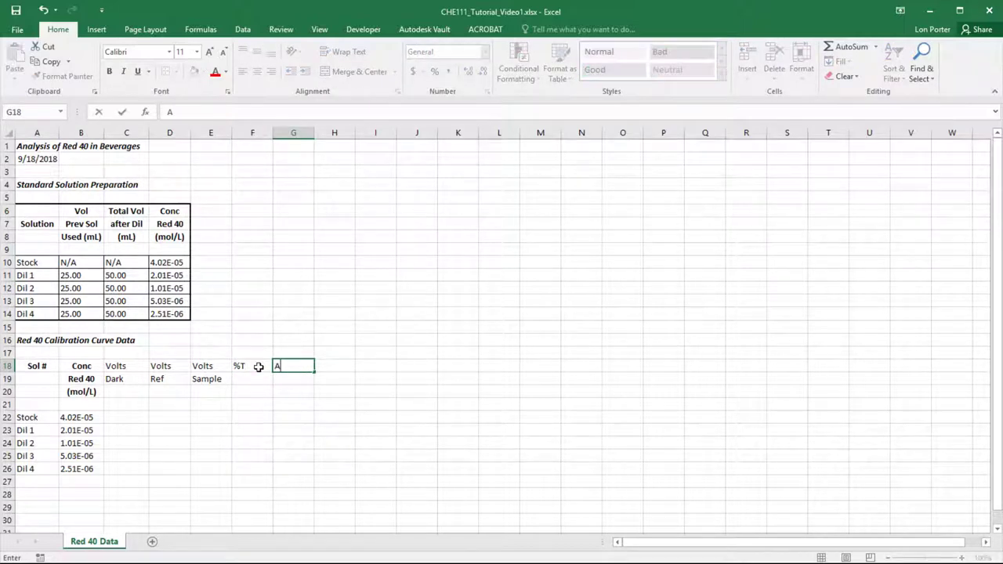
pyautogui.write('bs')
# - Format all calibration table headings in A18:G20 as bold and centred
pyautogui.moveTo(45, 365); pyautogui.dragTo(301, 392)
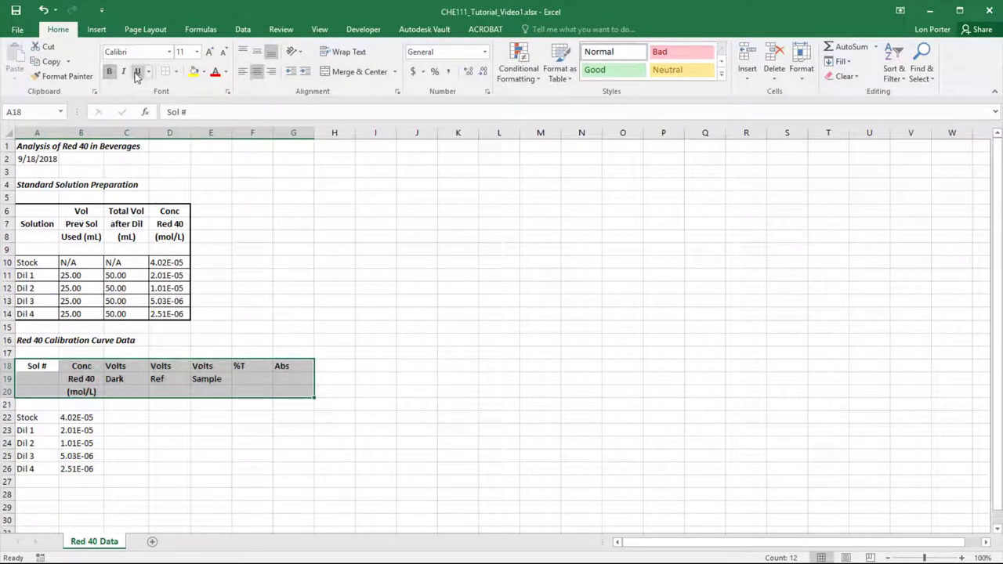
pyautogui.click(243, 72)
pyautogui.click(256, 71)
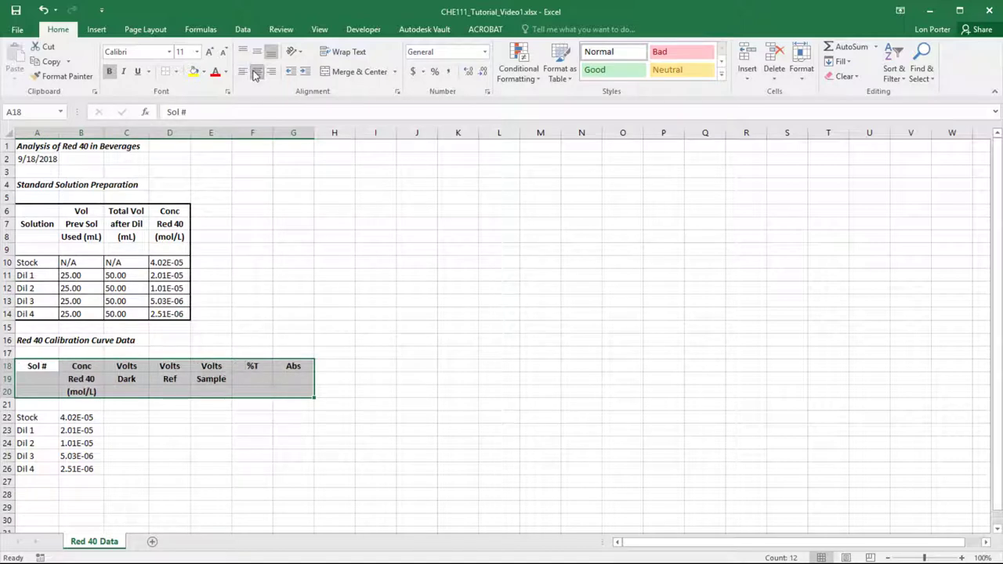
pyautogui.click(218, 433)
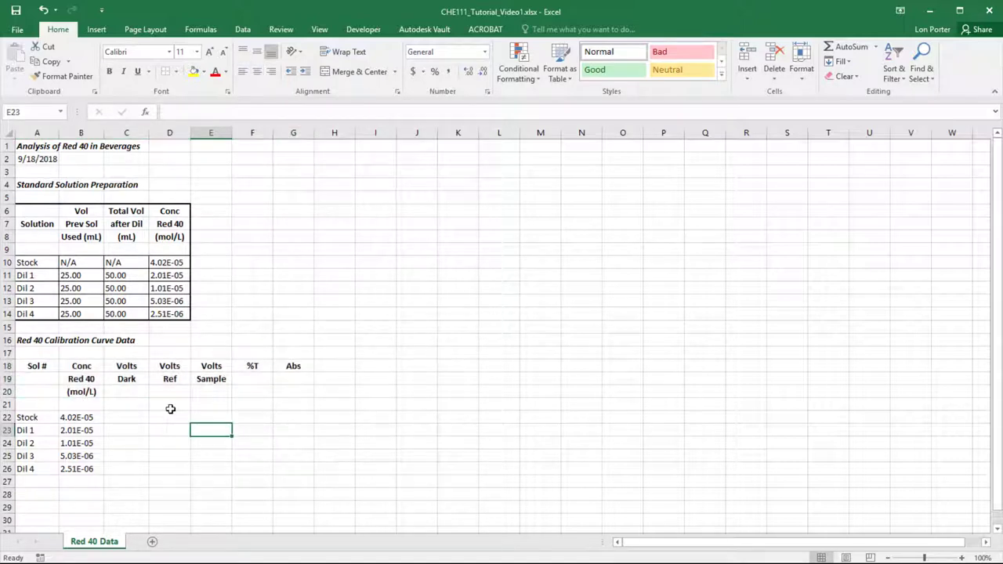
# - Italicise the voltage subheadings "Dark", "Ref" and "Sample" in C19:E19
pyautogui.moveTo(125, 379); pyautogui.dragTo(211, 381)
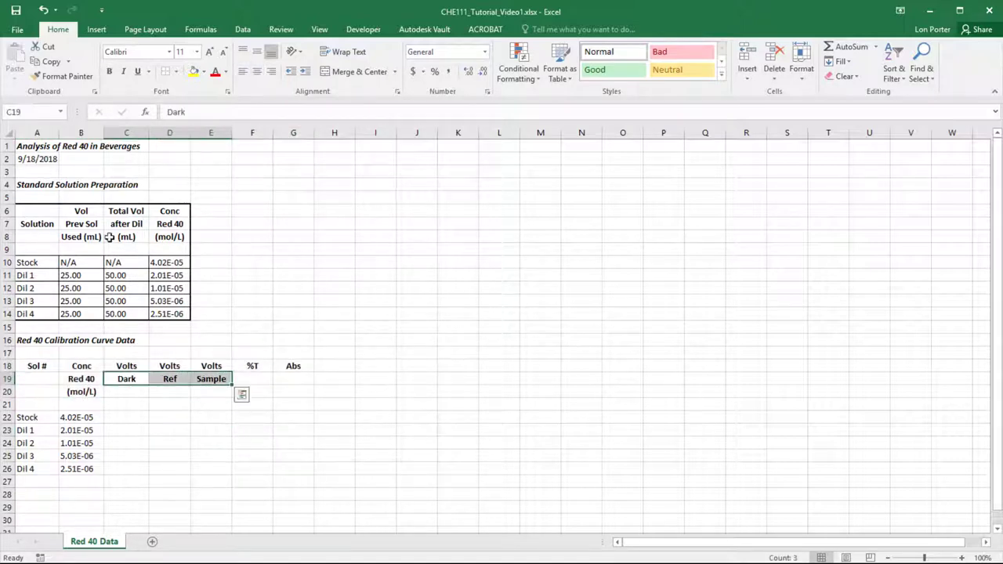
pyautogui.click(123, 71)
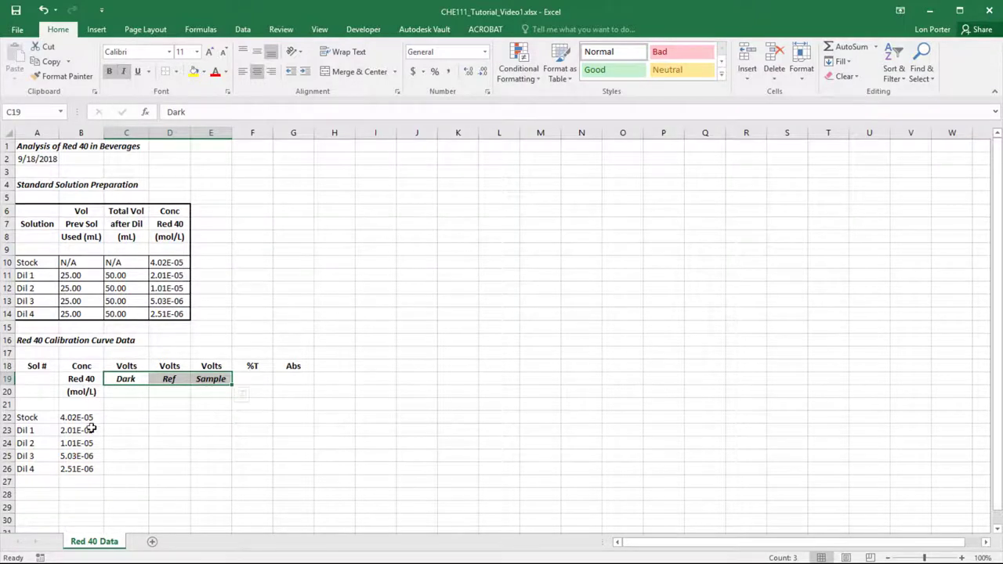
# - Enter a dark voltage of 5.45 for all five solutions in C22:C26
pyautogui.click(119, 415)
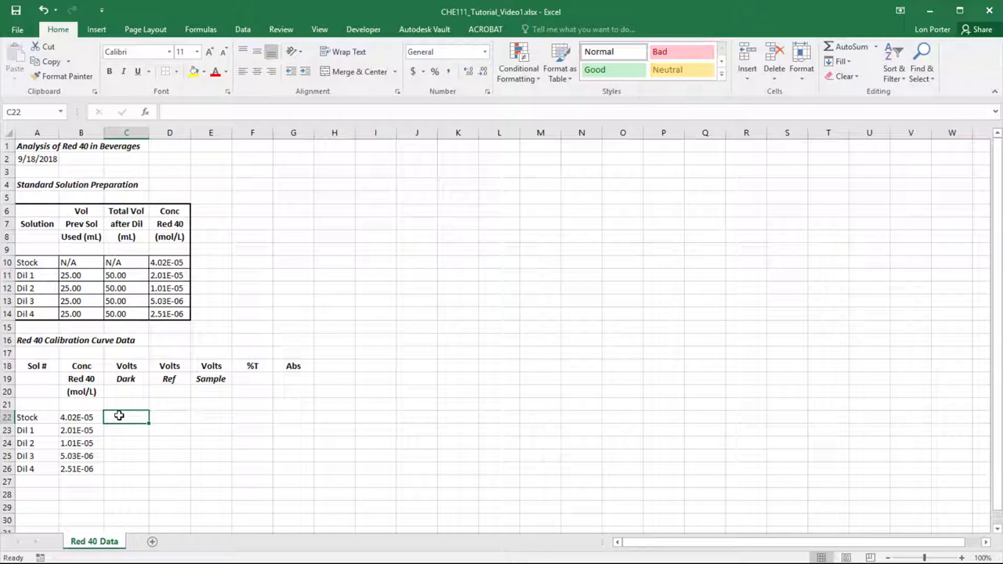
pyautogui.write('5.45')
pyautogui.press('Return')
pyautogui.write('5.45')
pyautogui.press('Return')
pyautogui.write('5.45')
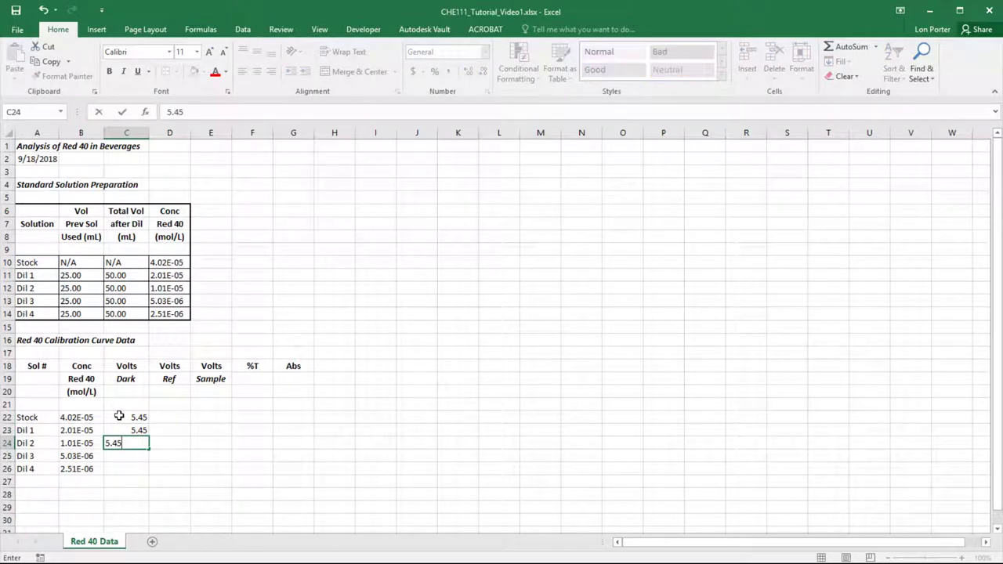
pyautogui.press('Return')
pyautogui.write('5.4')
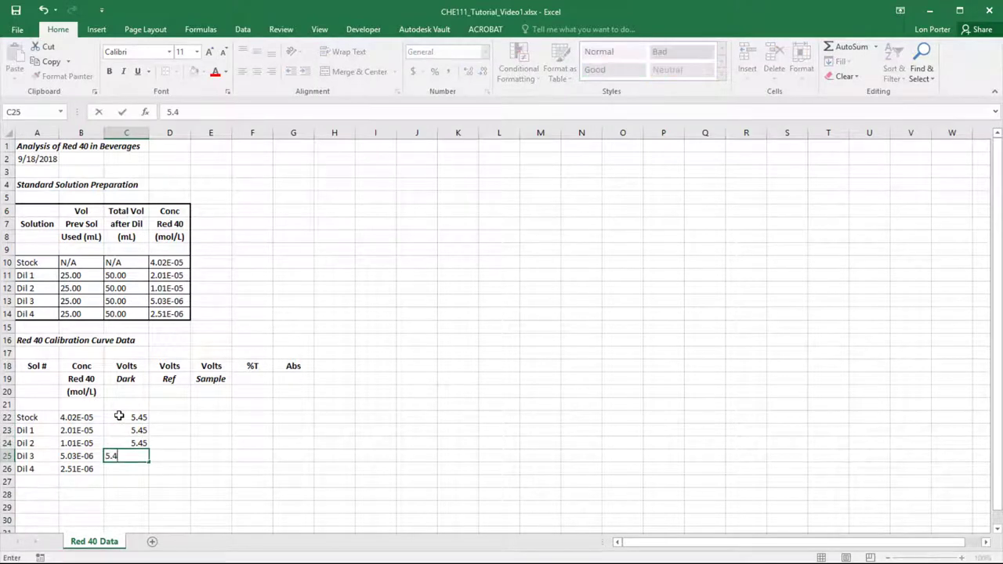
pyautogui.write('5')
pyautogui.press('Return')
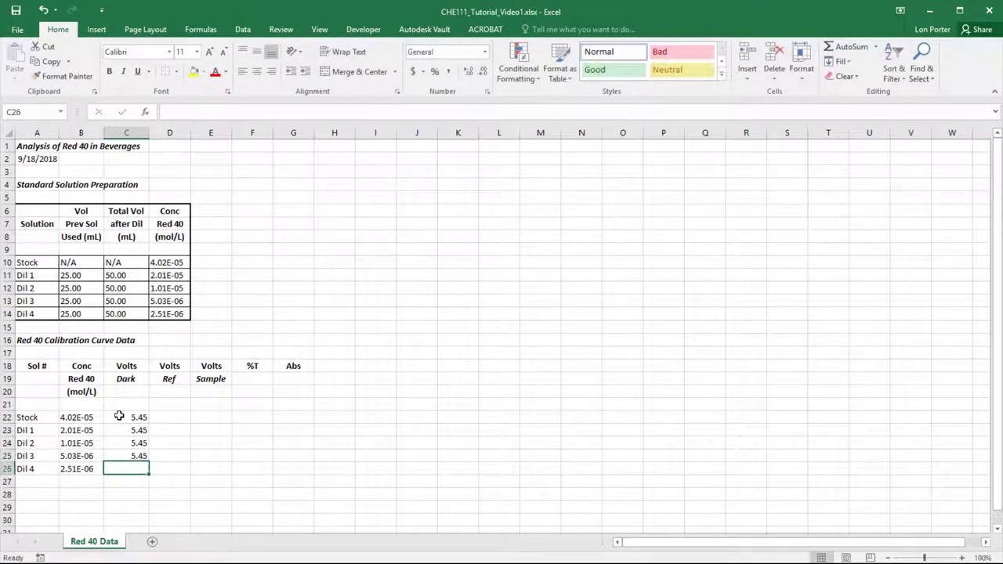
pyautogui.write('5.45')
pyautogui.press('Return')
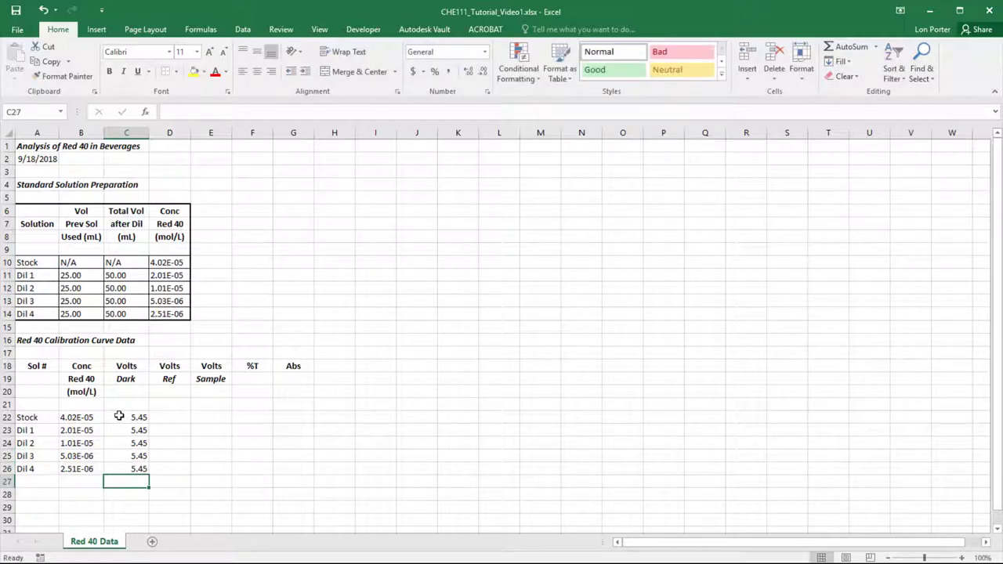
# - Enter the reference voltages 7.03, 6.95, 6.93, 6.92 and 6.93 in D22:D26
pyautogui.press('Tab')
pyautogui.press('Up')
pyautogui.press('Up')
pyautogui.press('Up')
pyautogui.press('Up')
pyautogui.press('Up')
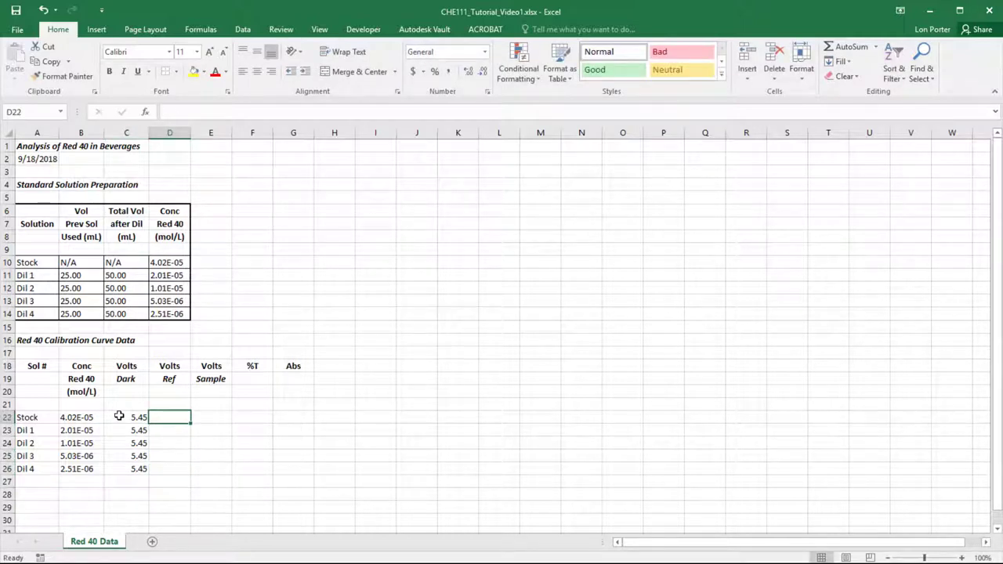
pyautogui.write('7.03')
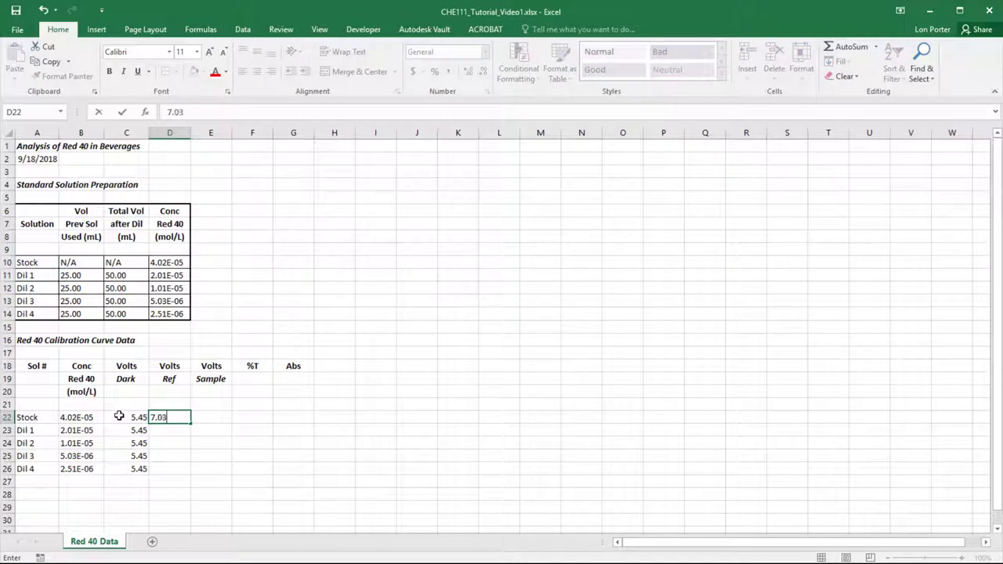
pyautogui.press('Return')
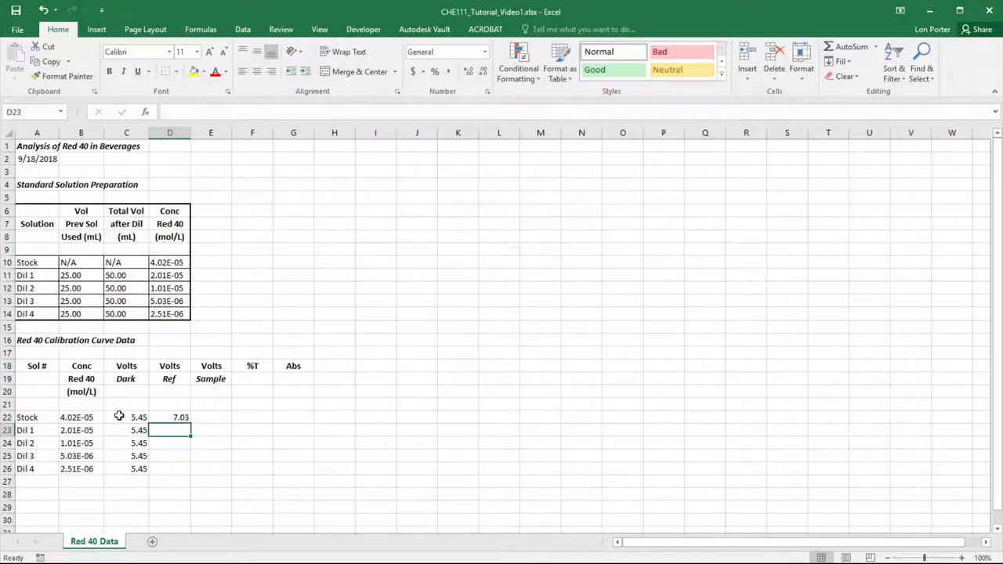
pyautogui.write('6.95')
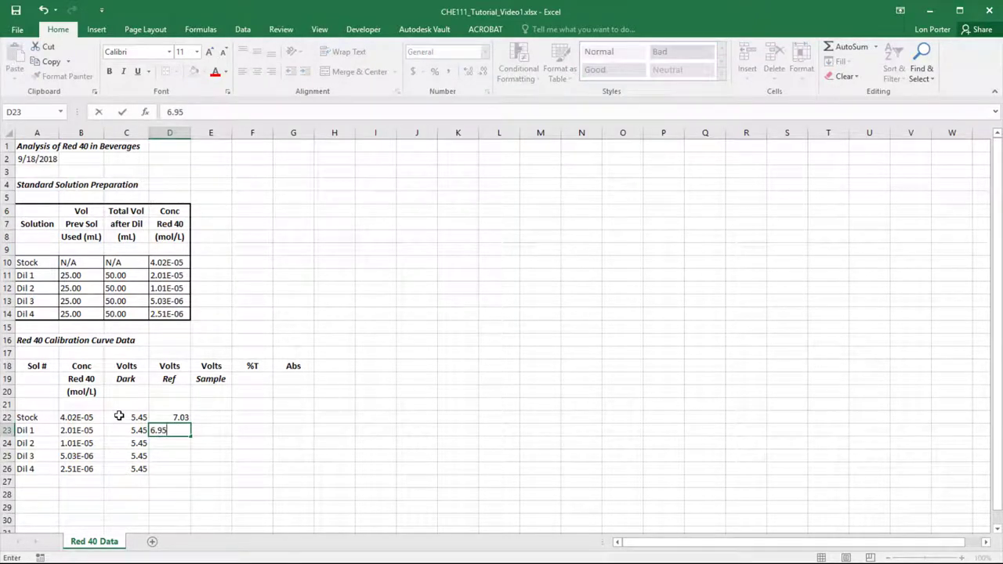
pyautogui.press('Return')
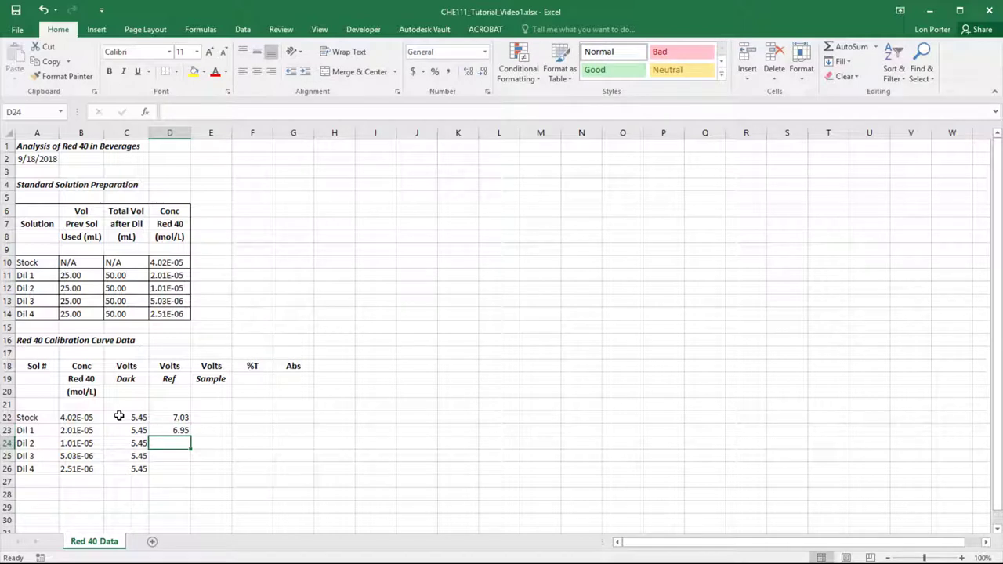
pyautogui.write('6.93')
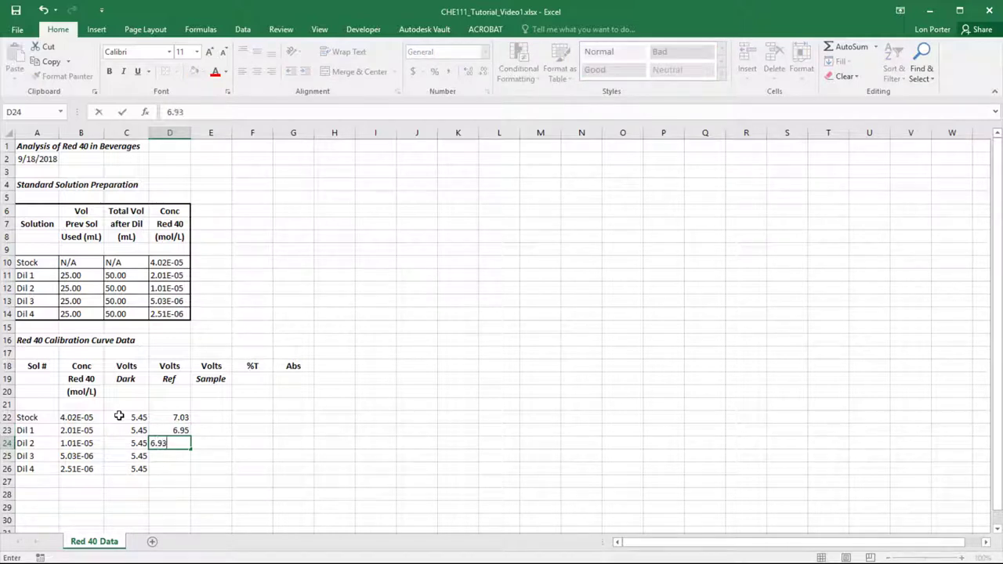
pyautogui.press('Return')
pyautogui.write('6.')
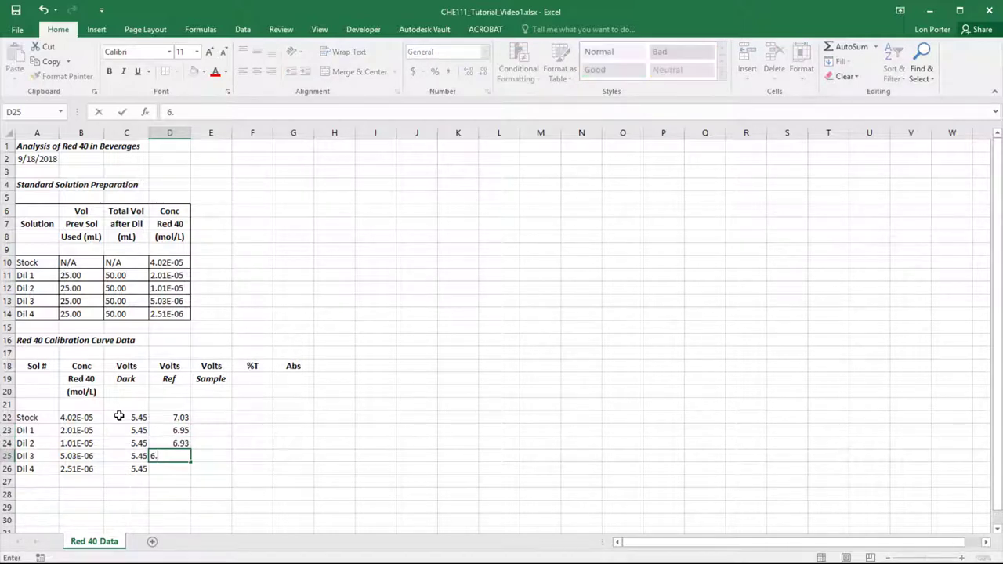
pyautogui.write('92')
pyautogui.press('Return')
pyautogui.write('6.93')
pyautogui.press('Return')
# - Enter the sample voltages 5.72, 6.05, 6.30, 6.58 and 6.77 in E22:E26
pyautogui.press('Right')
pyautogui.press('Up')
pyautogui.press('Up')
pyautogui.press('Up')
pyautogui.press('Up')
pyautogui.press('Up')
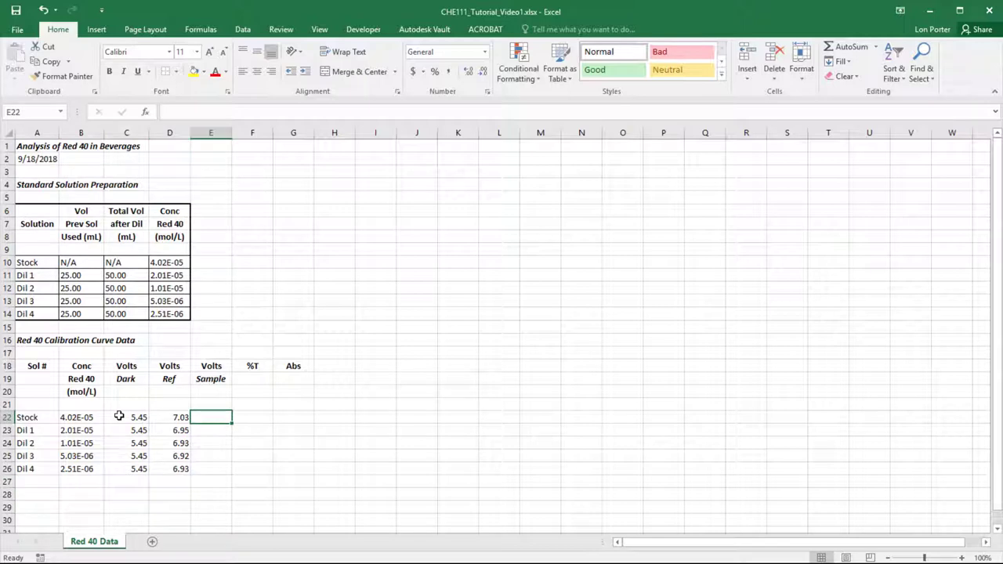
pyautogui.write('5.72')
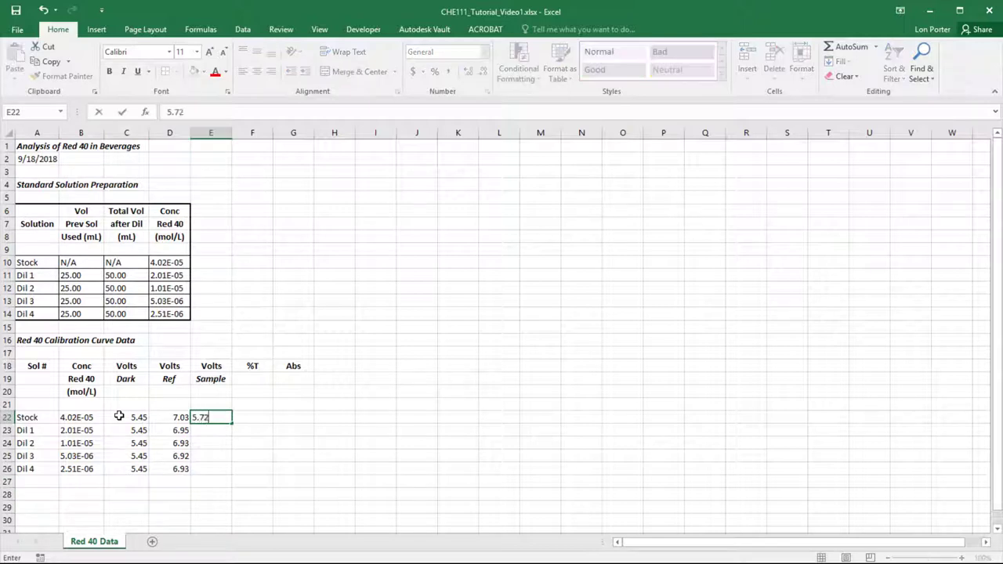
pyautogui.press('Return')
pyautogui.write('6.')
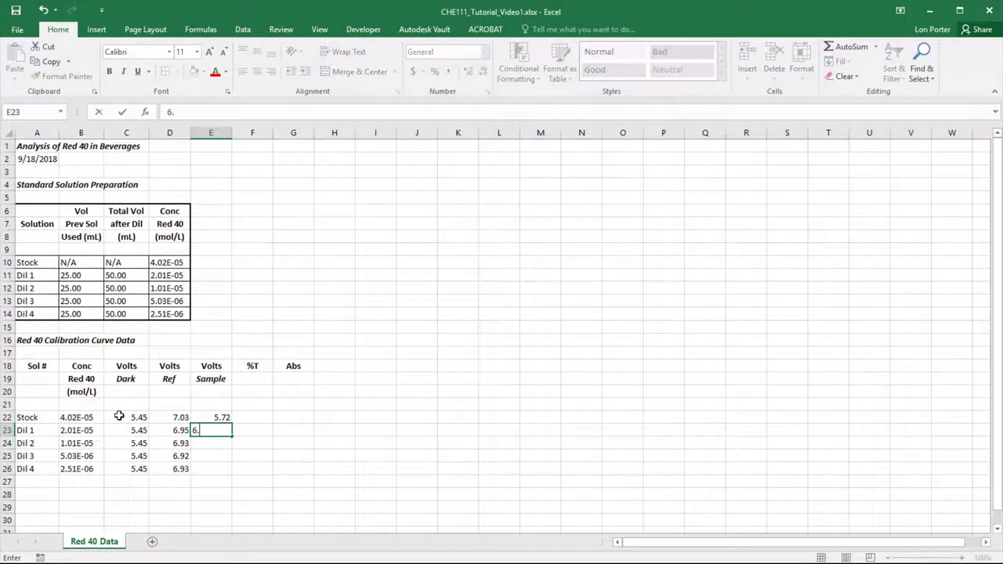
pyautogui.write('05')
pyautogui.press('Return')
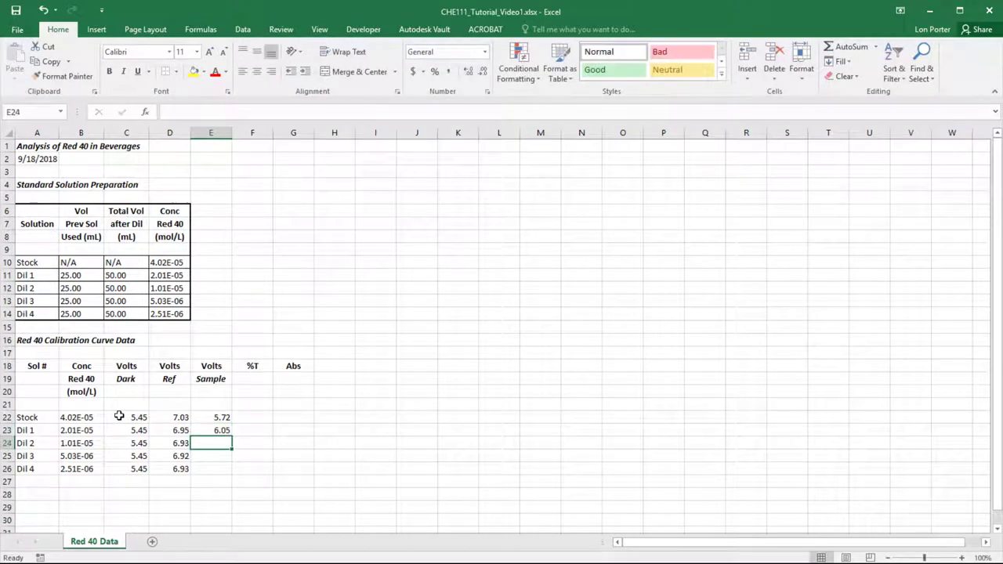
pyautogui.write('6.30')
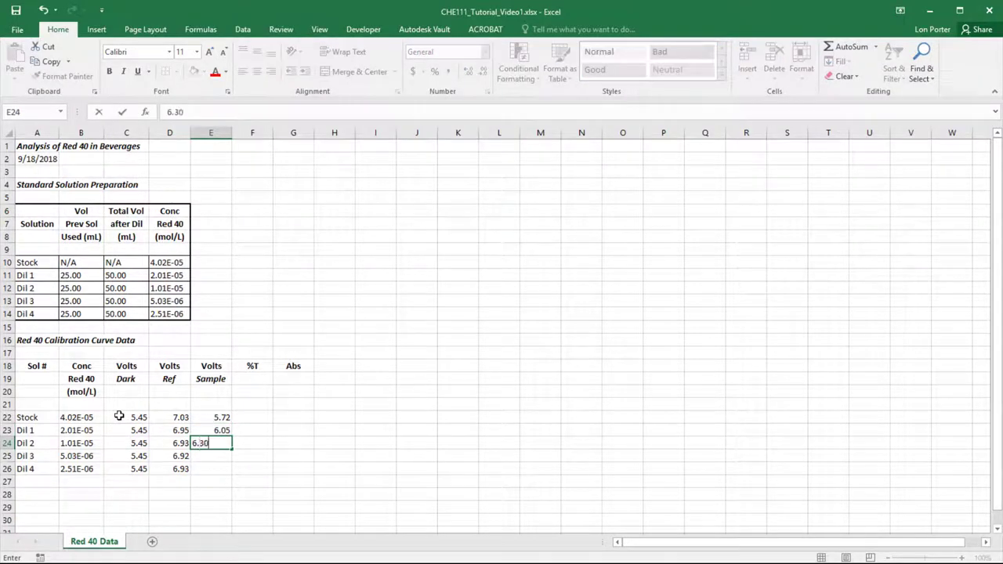
pyautogui.press('Return')
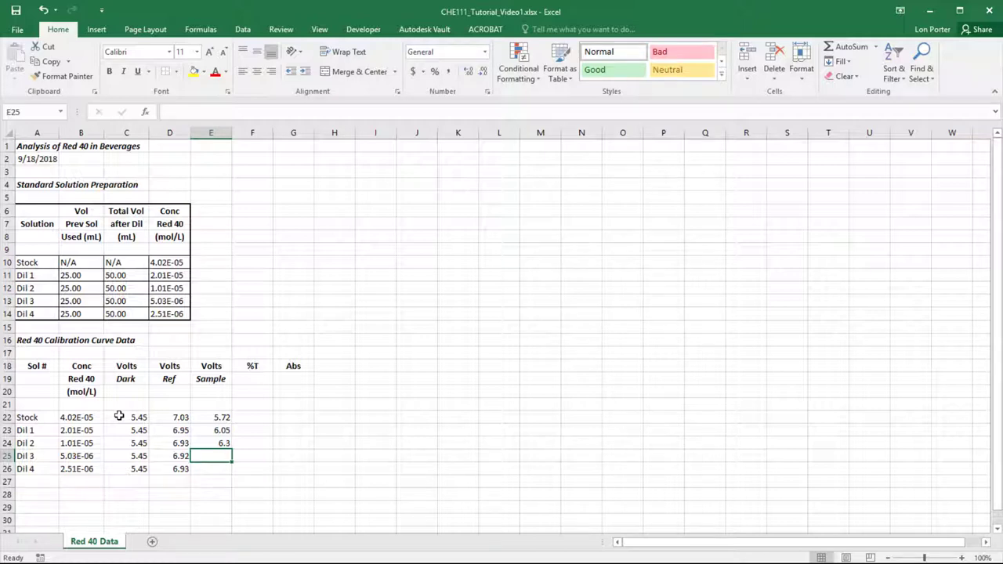
pyautogui.write('6.58')
pyautogui.press('Return')
pyautogui.write('6.77')
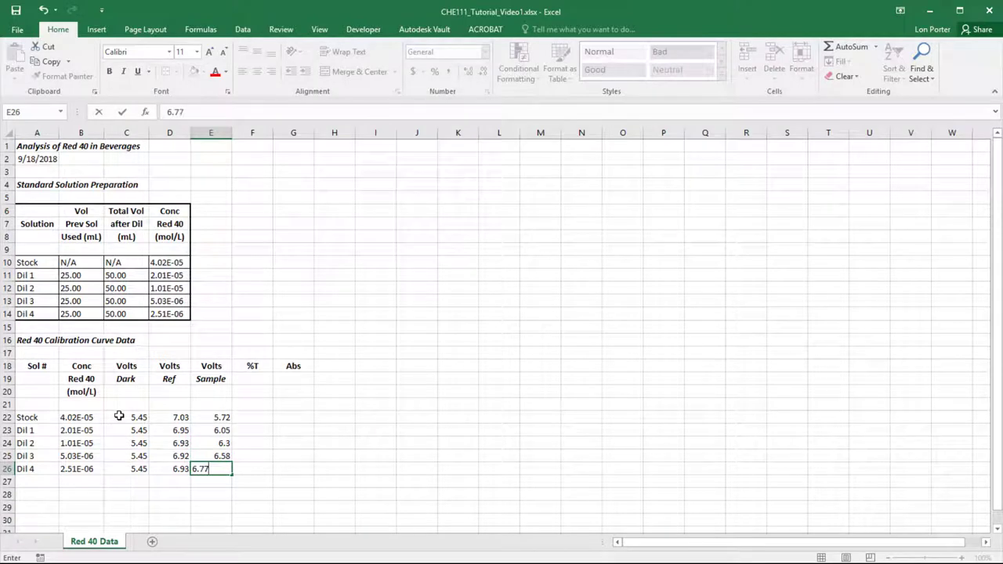
pyautogui.press('Return')
pyautogui.press('Up')
pyautogui.press('Up')
pyautogui.press('Up')
pyautogui.press('Up')
pyautogui.press('Up')
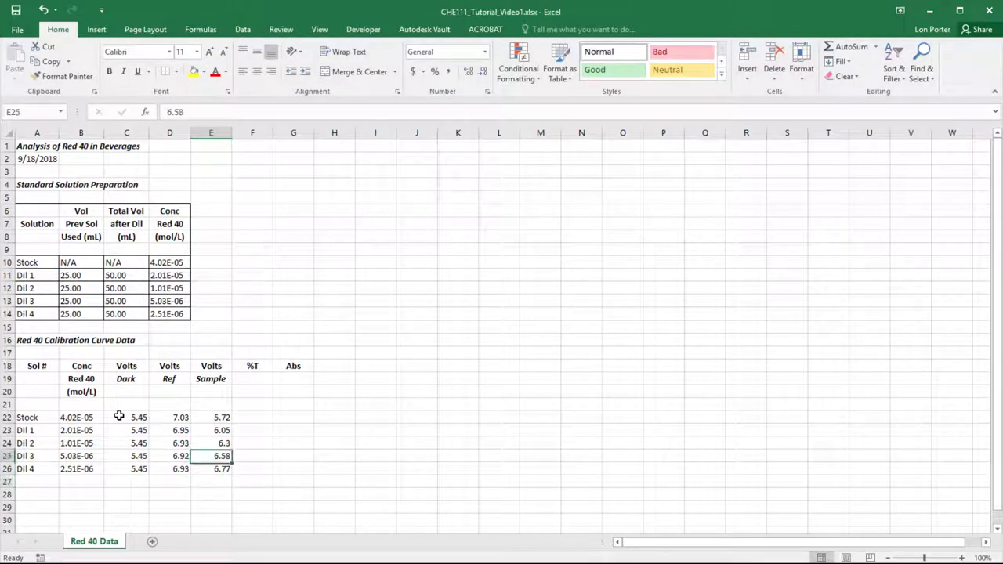
pyautogui.press('Right')
pyautogui.press('Right')
pyautogui.press('Left')
pyautogui.press('Left')
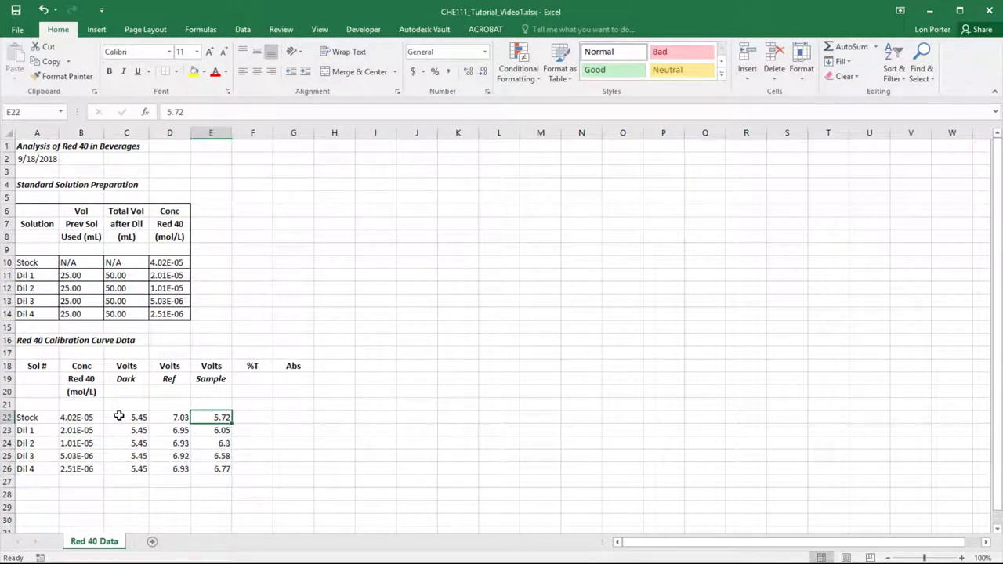
pyautogui.press('Right')
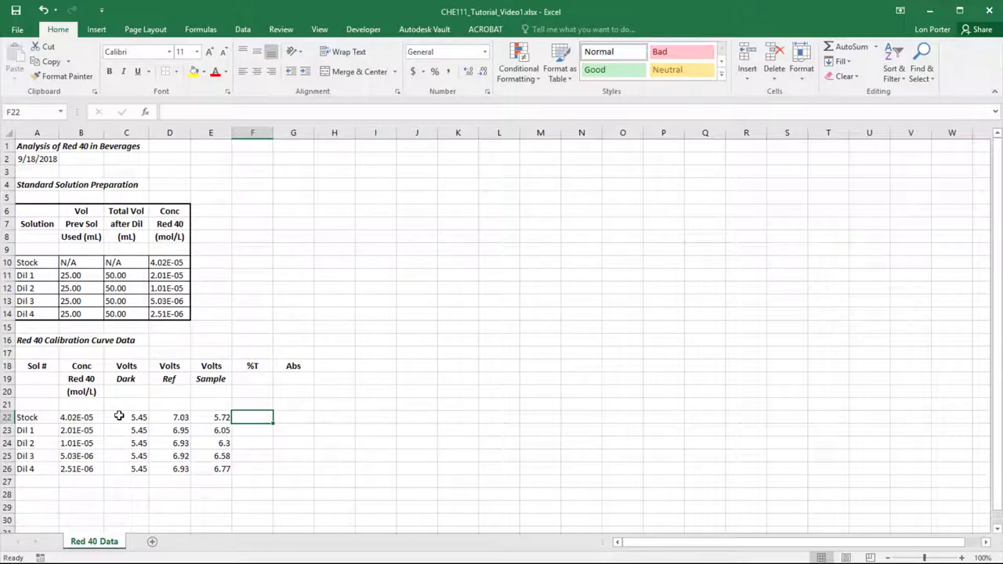
pyautogui.press('Left')
pyautogui.press('Left')
pyautogui.press('Left')
pyautogui.press('Left')
pyautogui.press('Left')
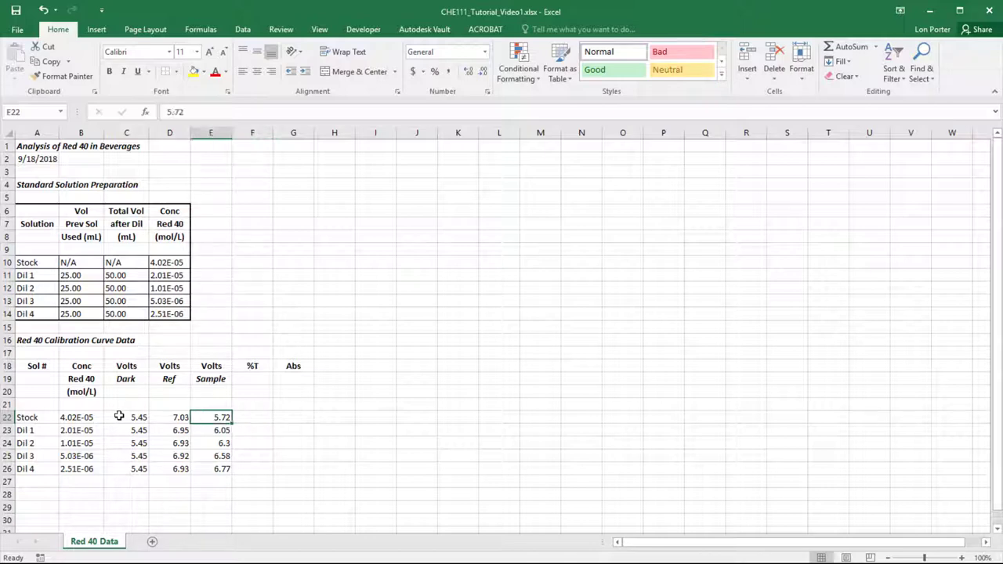
pyautogui.press('Right')
pyautogui.press('Right')
pyautogui.press('Right')
pyautogui.press('Right')
# - Try to make the Dil 2 sample voltage in E24 show its trailing zero by re-entering 6.30
pyautogui.click(221, 444)
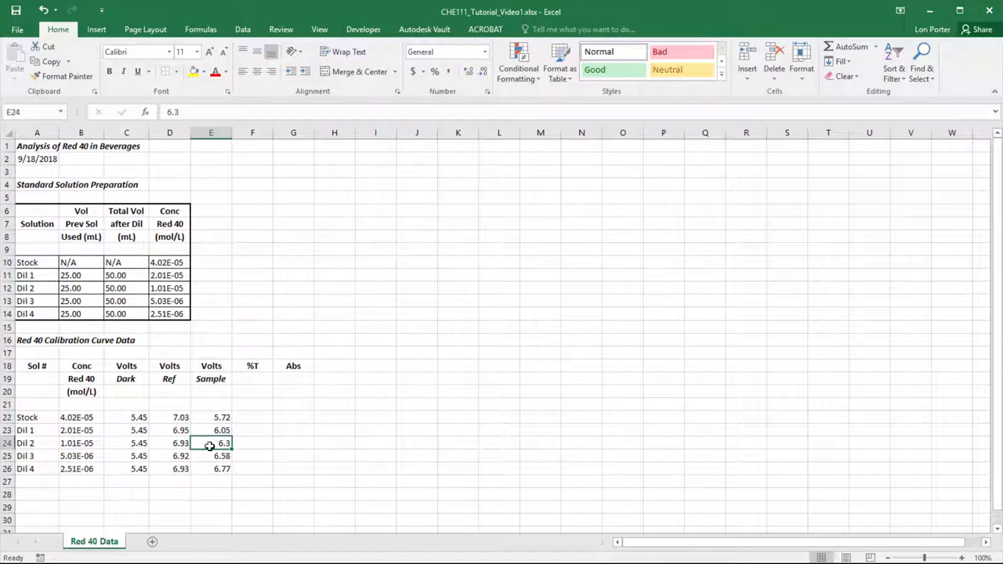
pyautogui.write('6.30')
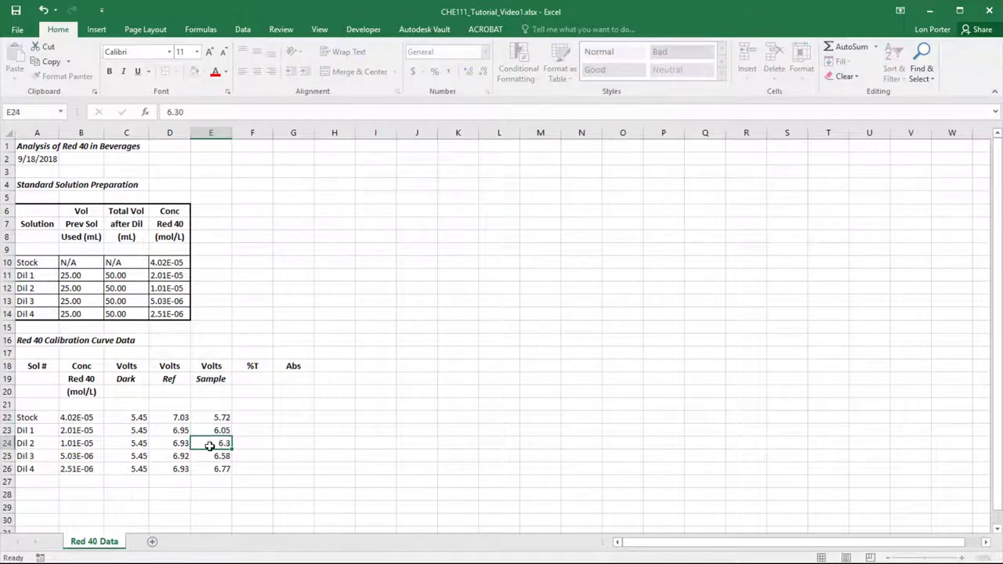
pyautogui.press('Return')
# - Format the Dil 2 sample voltage in E24 to display two decimal places
pyautogui.click(205, 445)
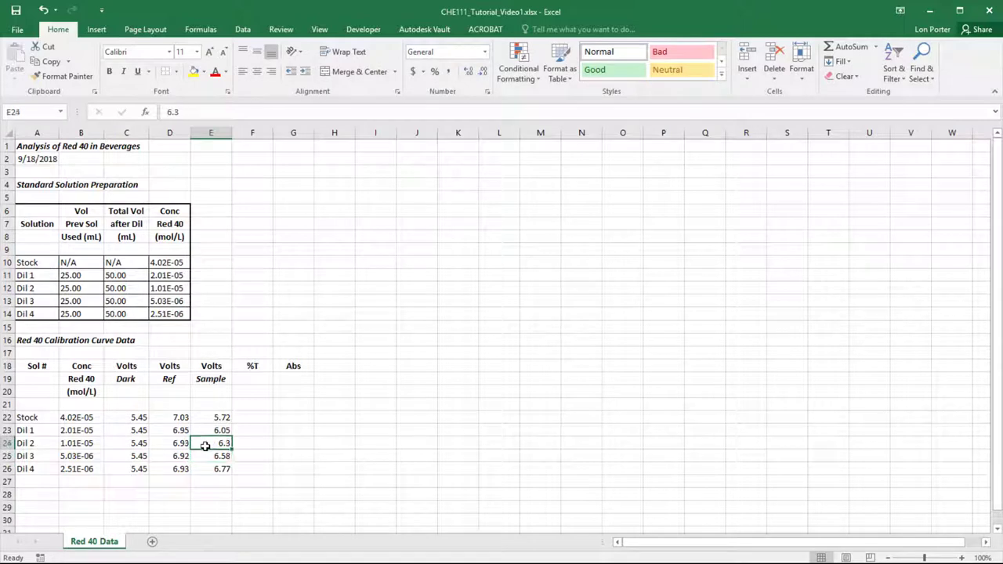
pyautogui.click(484, 73)
pyautogui.click(250, 417)
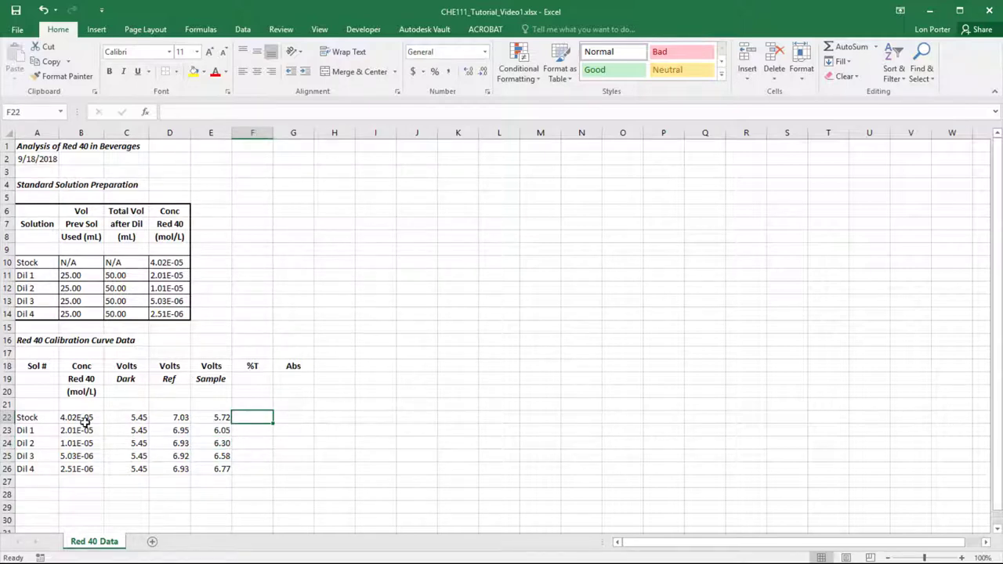
# - Left-align the calibration table's solution names, concentrations and voltages in A22:E26
pyautogui.moveTo(37, 416); pyautogui.dragTo(213, 470)
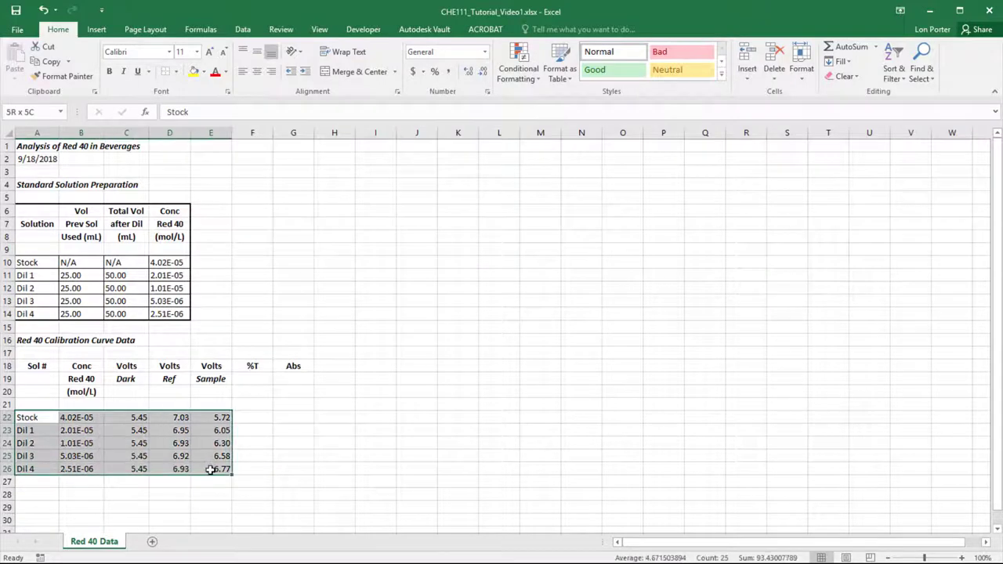
pyautogui.click(243, 72)
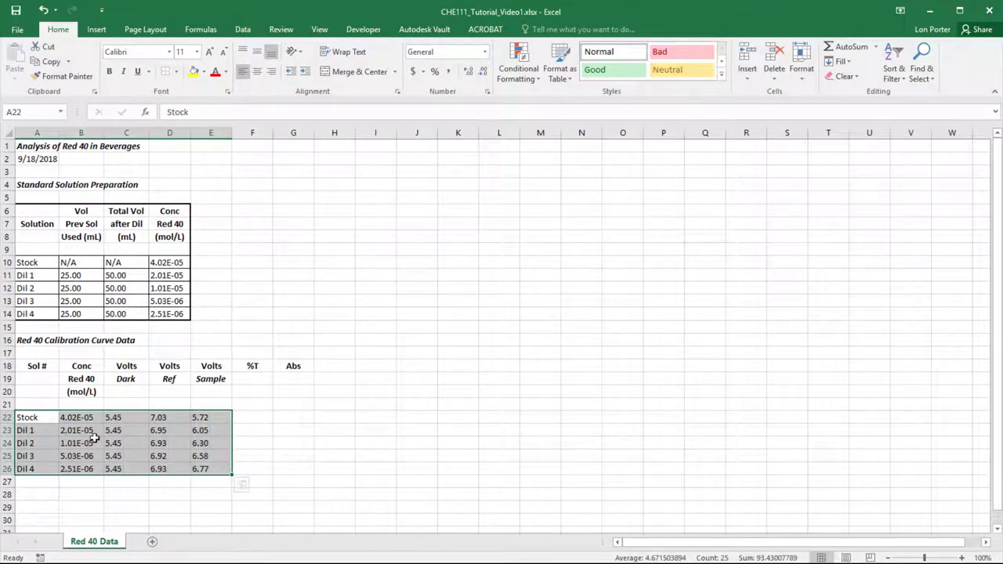
pyautogui.click(283, 412)
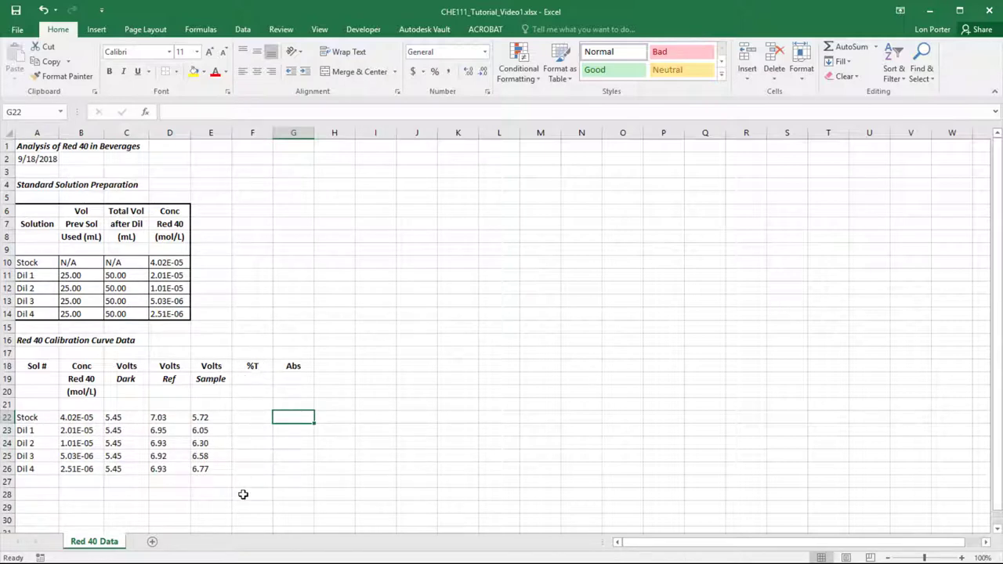
# - Enter the formula =(E22-C22)/(D22-C22)*100 in F22 to calculate the stock solution's %T
pyautogui.click(246, 417)
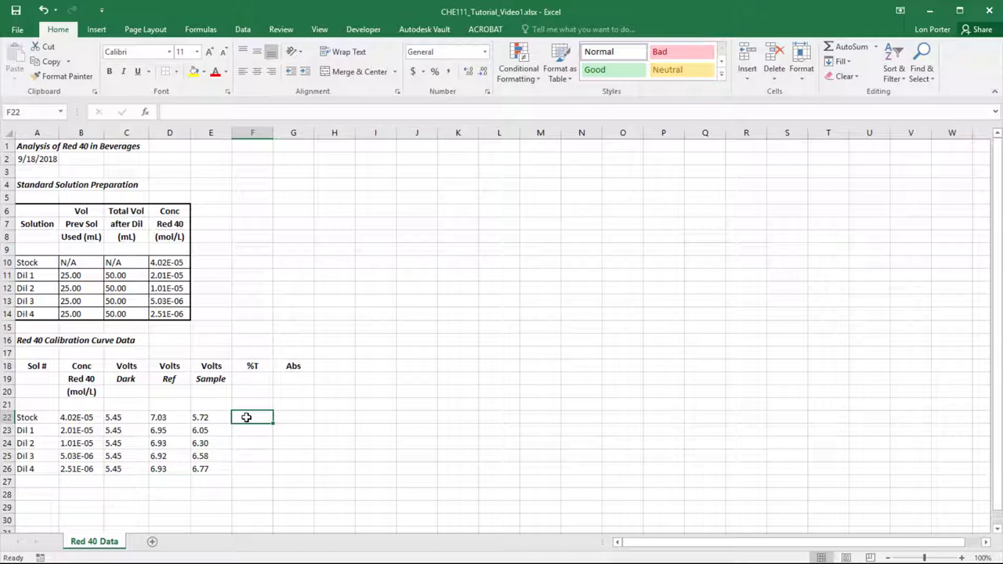
pyautogui.write('=(')
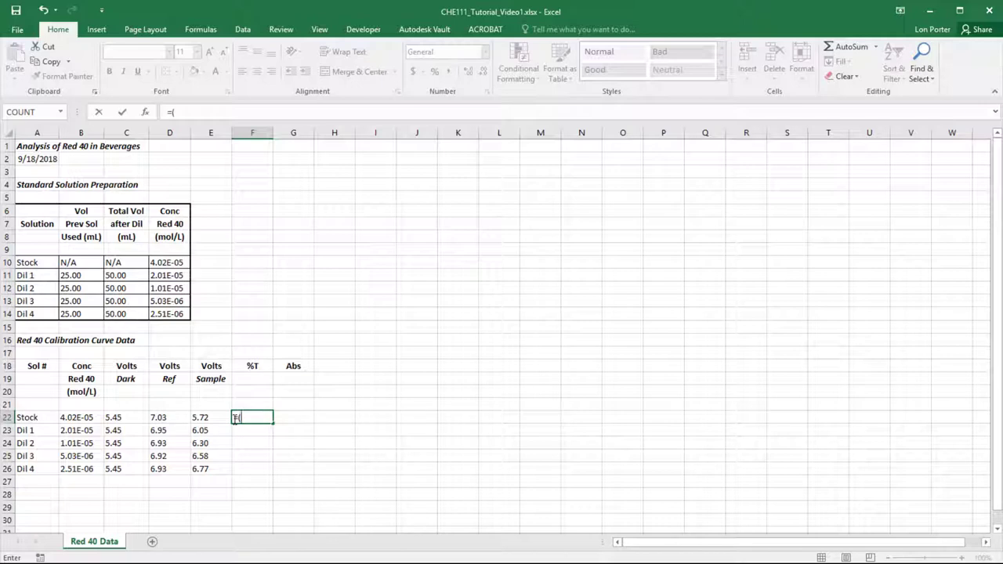
pyautogui.click(205, 417)
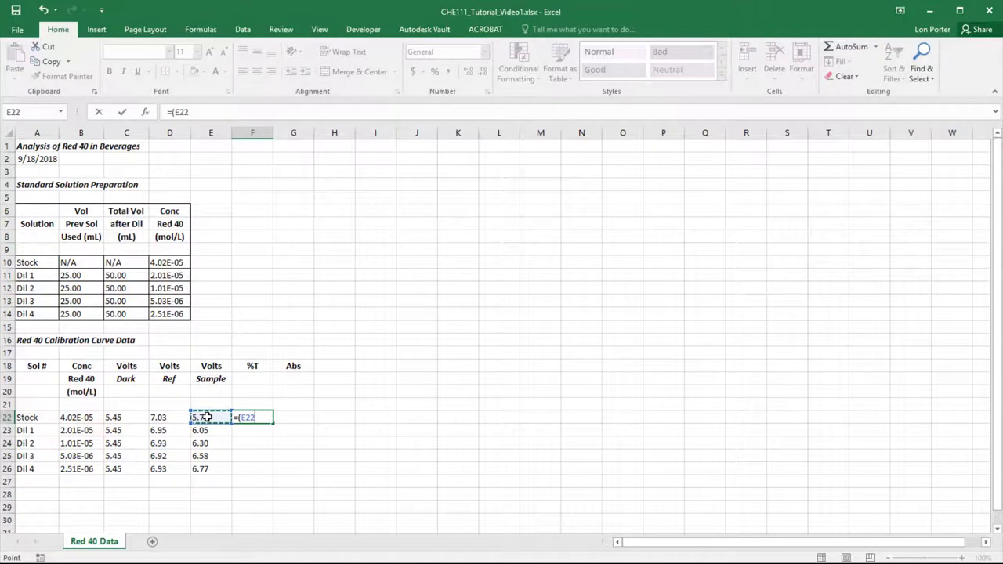
pyautogui.write('-')
pyautogui.click(126, 417)
pyautogui.write(')/(')
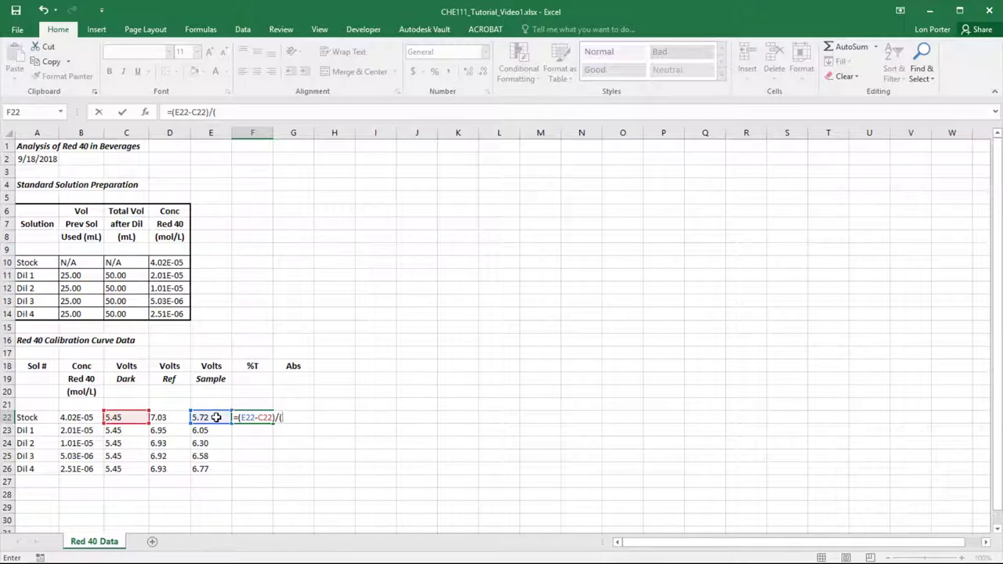
pyautogui.click(171, 417)
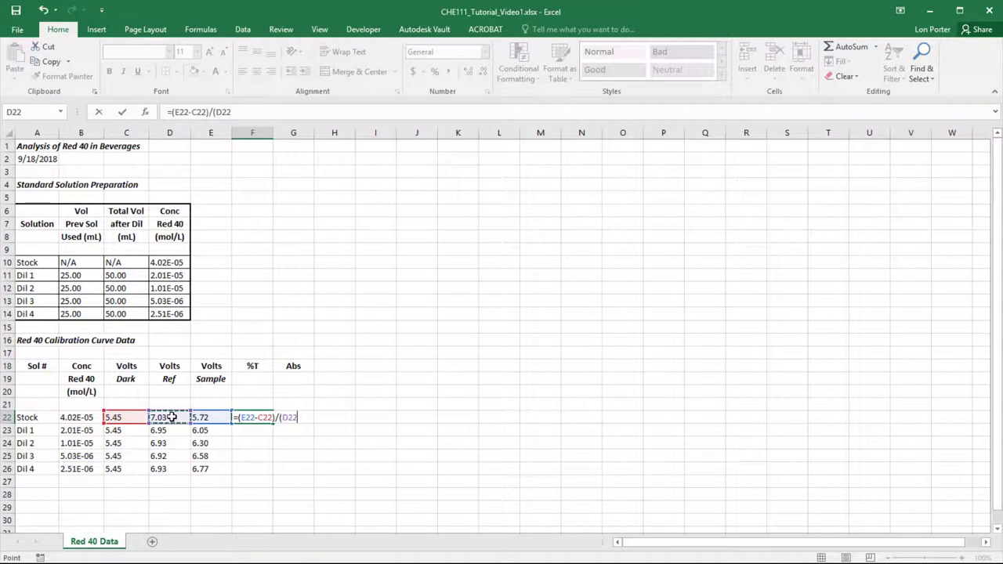
pyautogui.write('-')
pyautogui.click(115, 417)
pyautogui.write(')*100')
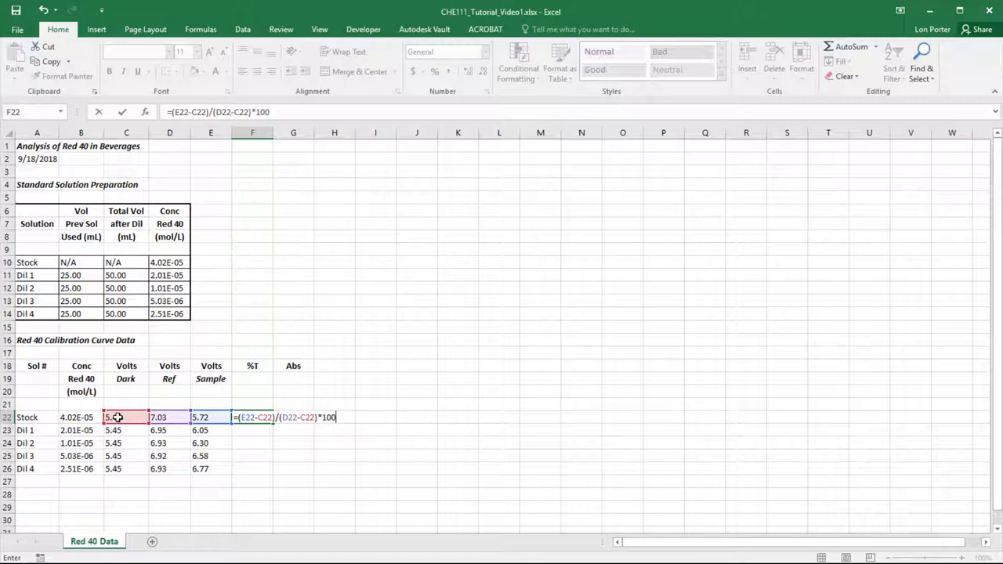
pyautogui.press('Return')
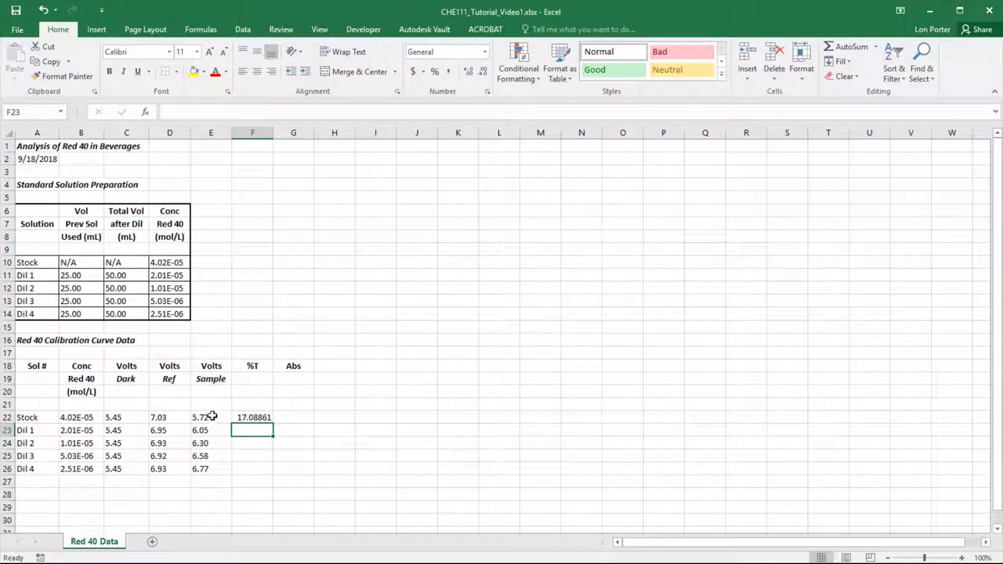
# - Display the %T value in F22 with two decimal places and fill its formula down to F26
pyautogui.click(261, 417)
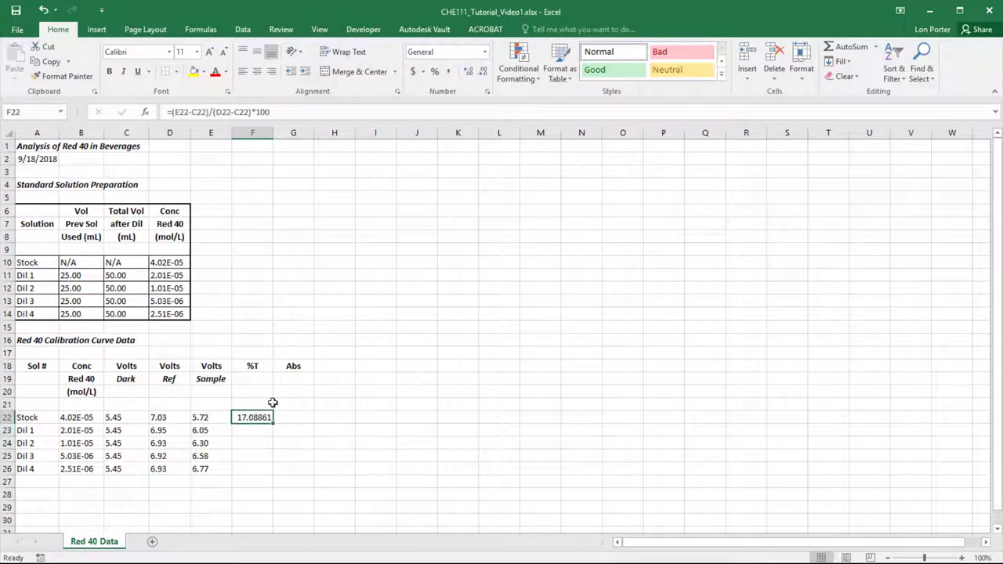
pyautogui.click(482, 72)
pyautogui.click(483, 72)
pyautogui.click(483, 71)
pyautogui.doubleClick(270, 424)
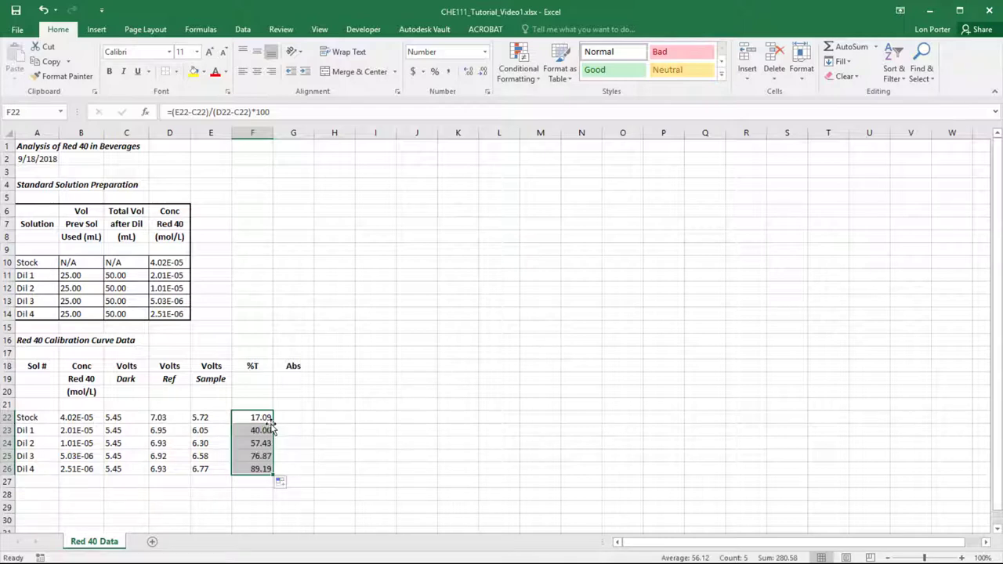
# - Left-align the %T values in F22:F26 and display them with one decimal place
pyautogui.click(243, 72)
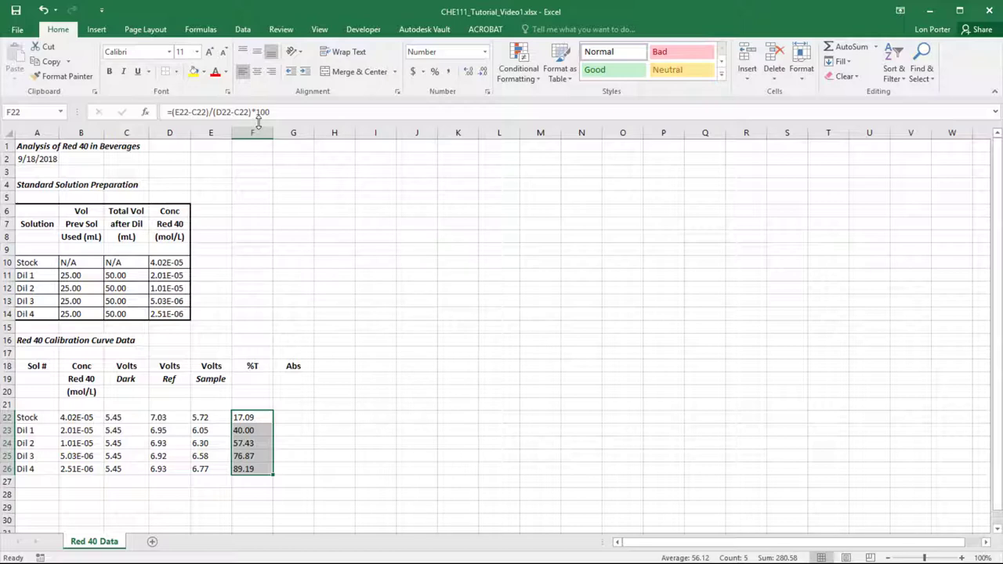
pyautogui.click(268, 420)
pyautogui.moveTo(268, 420); pyautogui.dragTo(264, 469)
pyautogui.click(483, 76)
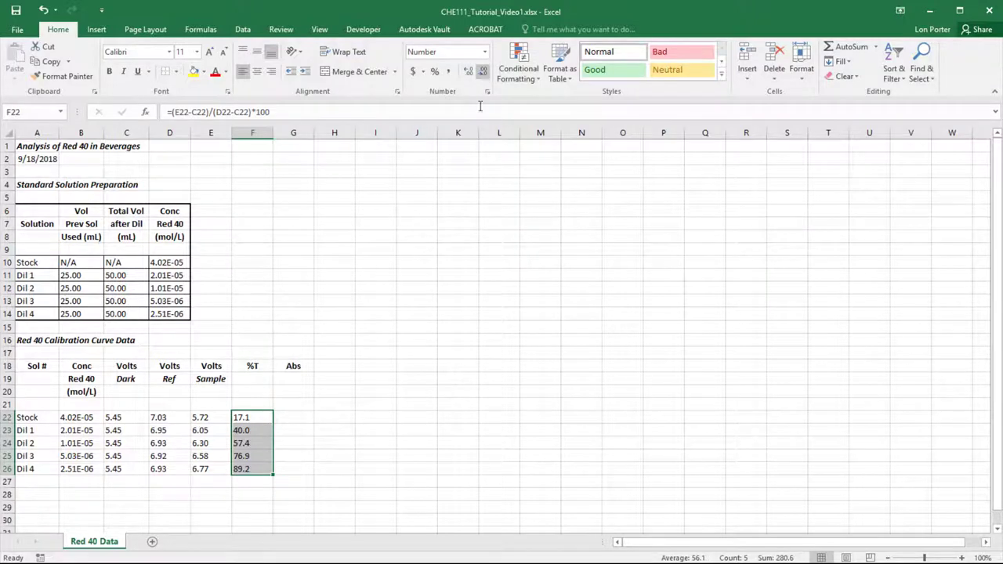
# - Enter the formula =2-LOG(F22) in G22 to calculate the stock solution's absorbance
pyautogui.click(299, 418)
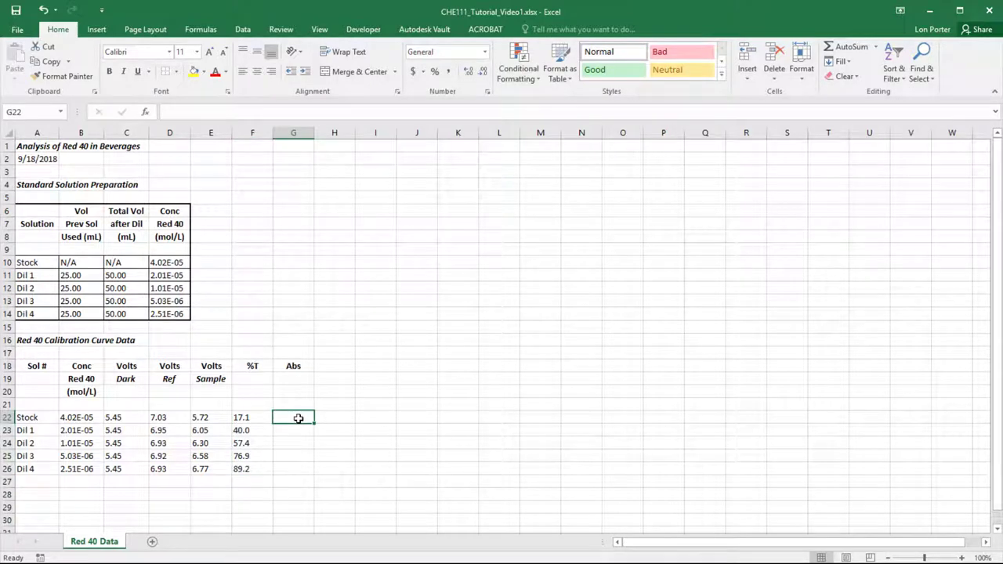
pyautogui.write('=')
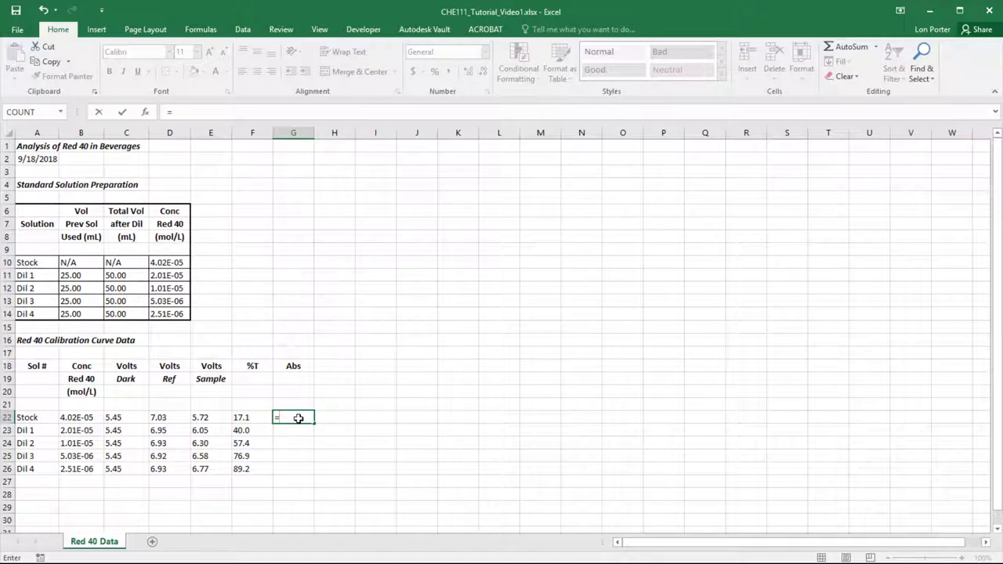
pyautogui.write('2')
pyautogui.write('-log')
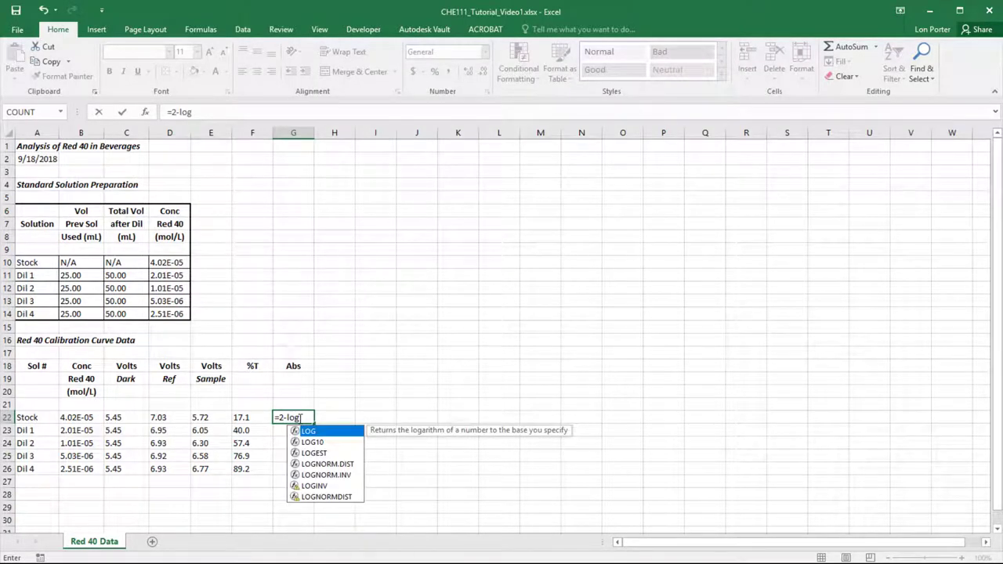
pyautogui.write('(')
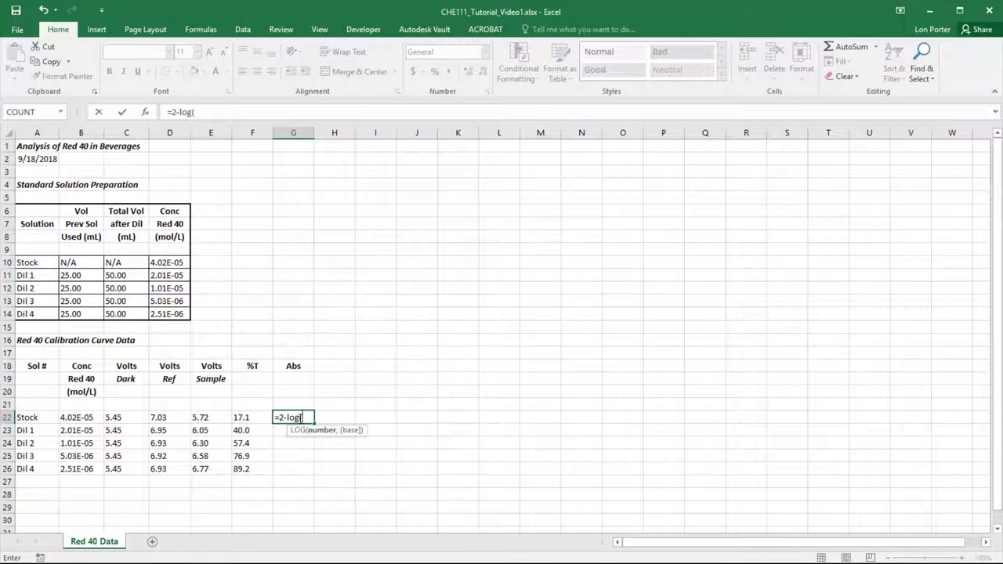
pyautogui.click(256, 417)
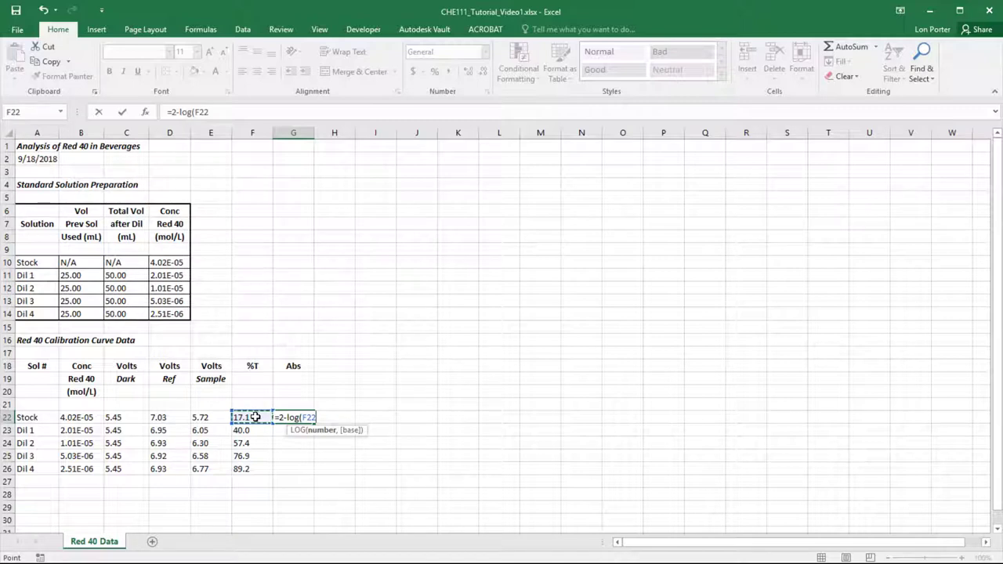
pyautogui.press('Return')
pyautogui.write('\\')
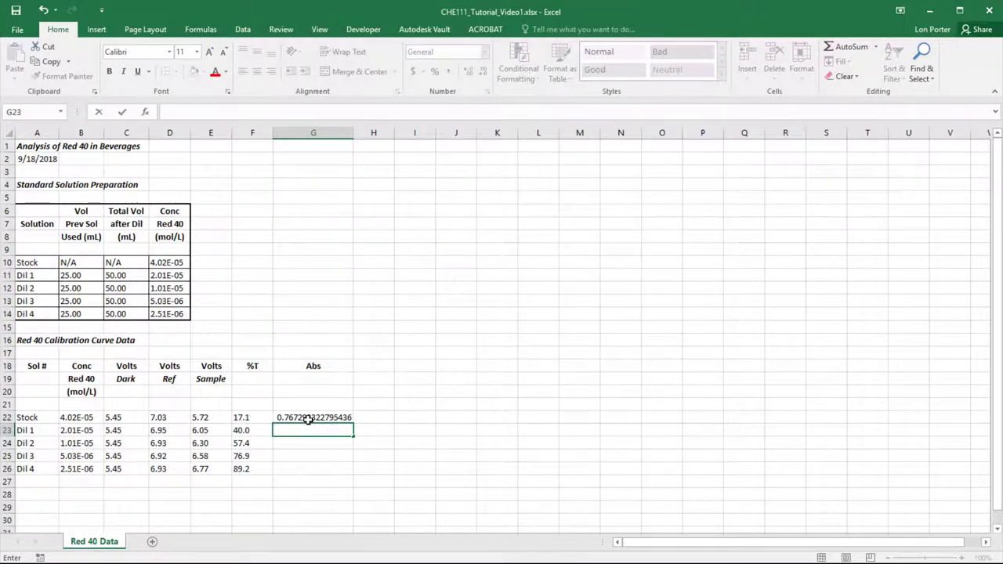
# - Fill the absorbance formula down to G26 and display the values in G22:G26 with three decimal places
pyautogui.click(308, 419)
pyautogui.doubleClick(353, 436)
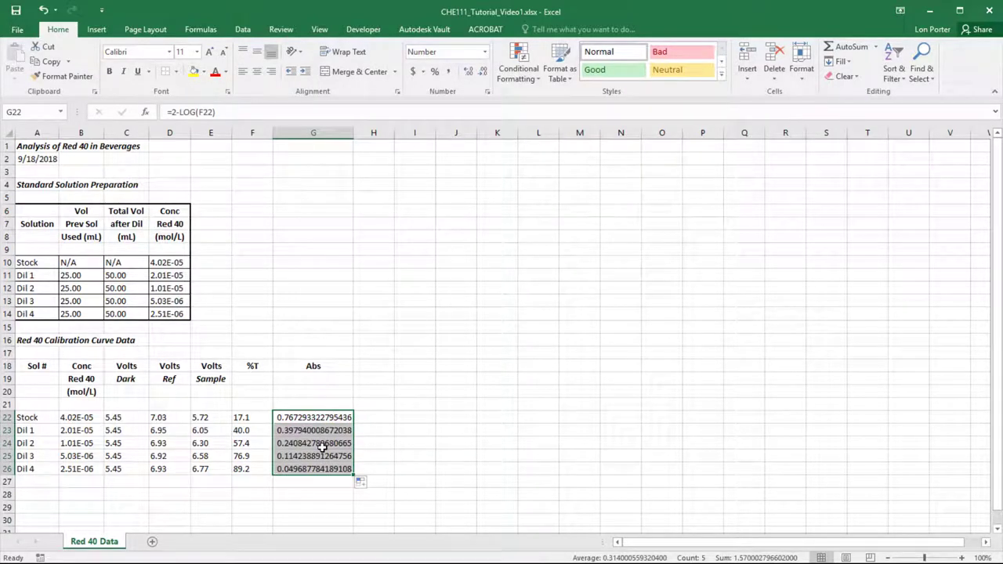
pyautogui.click(483, 71)
pyautogui.click(484, 72)
pyautogui.click(483, 71)
pyautogui.click(483, 71)
pyautogui.click(484, 71)
pyautogui.click(484, 75)
pyautogui.click(483, 75)
pyautogui.click(484, 75)
pyautogui.click(484, 75)
pyautogui.click(483, 75)
pyautogui.click(483, 76)
pyautogui.click(484, 76)
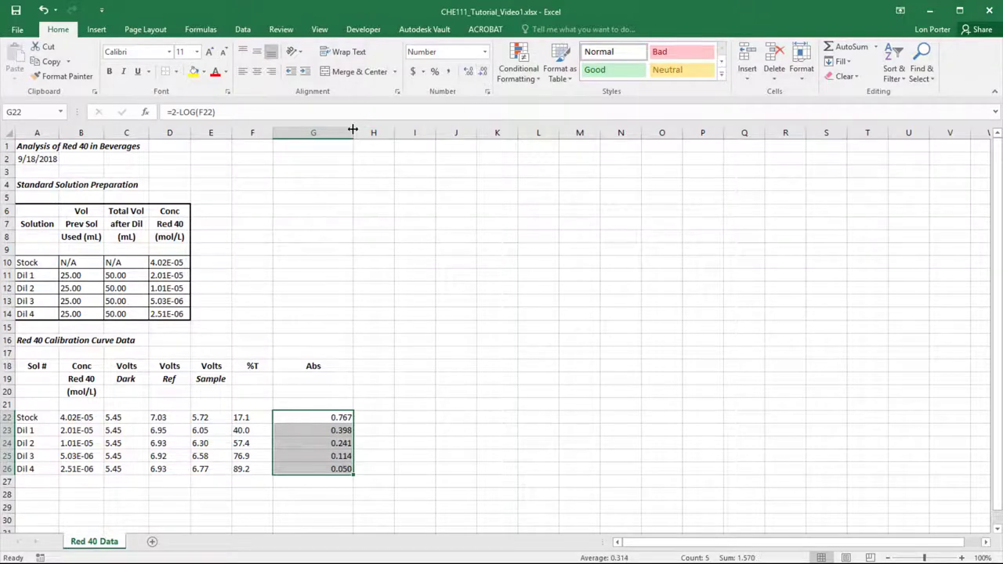
# - Narrow the Abs column G and left-align the calibration data in A22:G26
pyautogui.moveTo(353, 129); pyautogui.dragTo(308, 133)
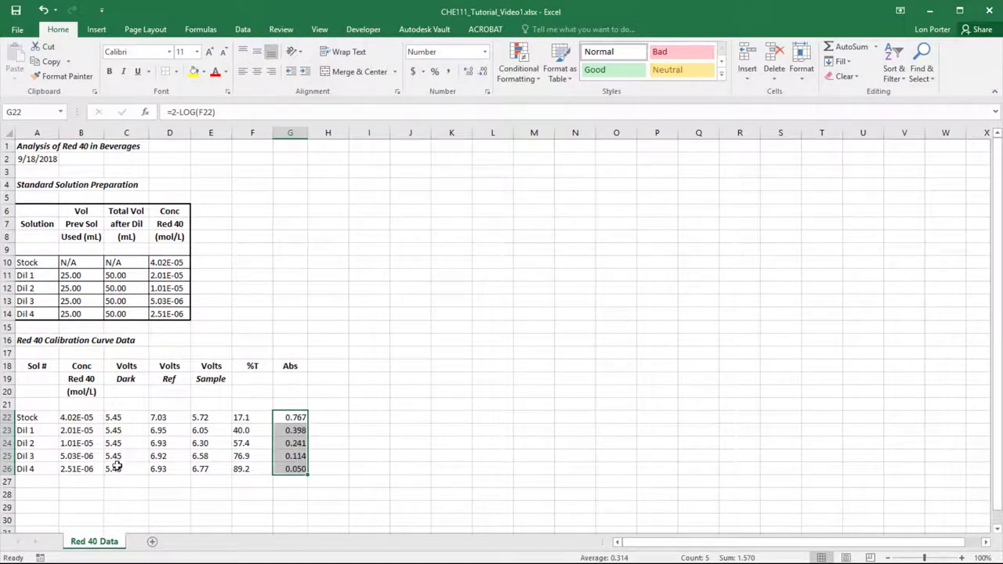
pyautogui.click(109, 492)
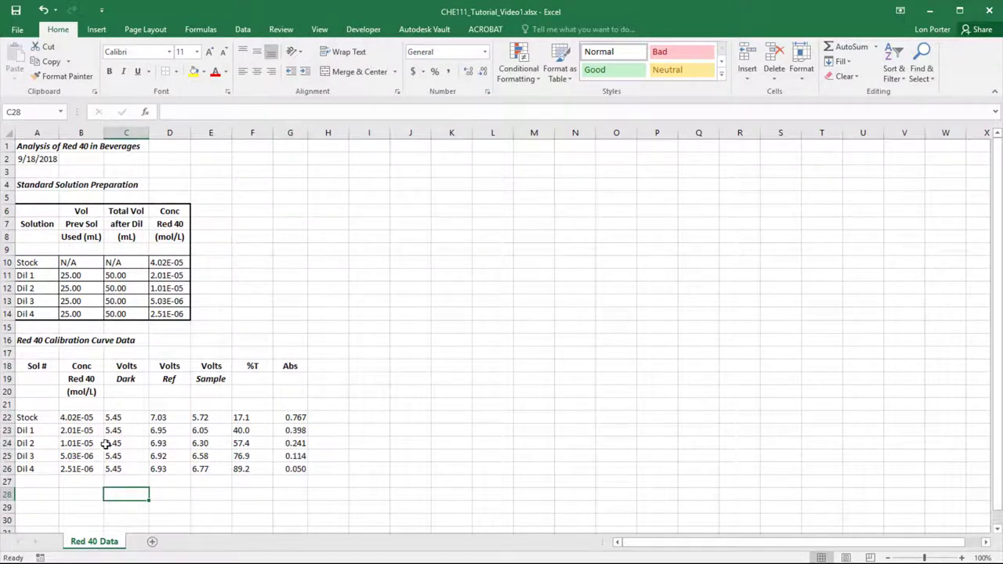
pyautogui.click(27, 415)
pyautogui.moveTo(145, 445); pyautogui.dragTo(290, 470)
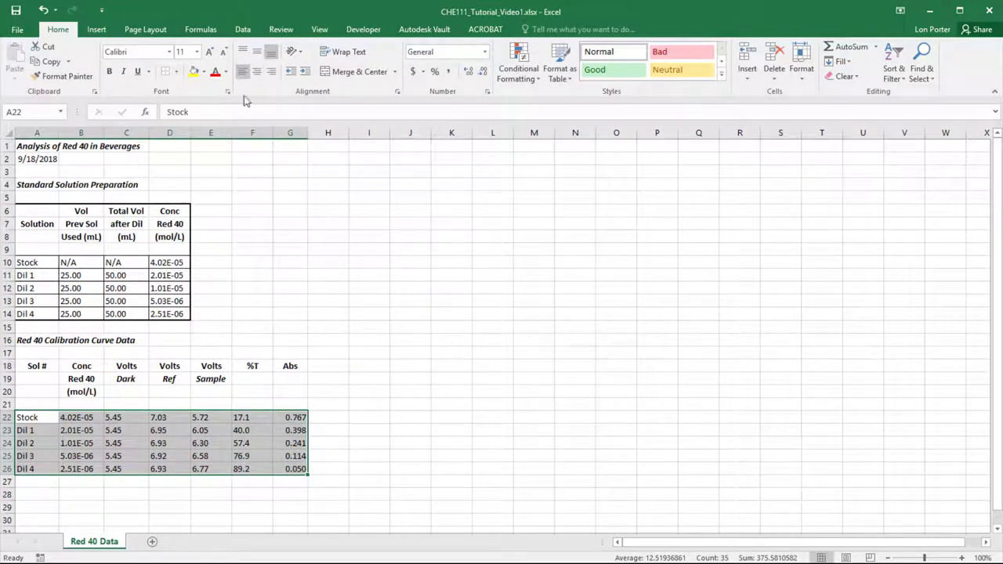
pyautogui.click(246, 72)
pyautogui.click(246, 72)
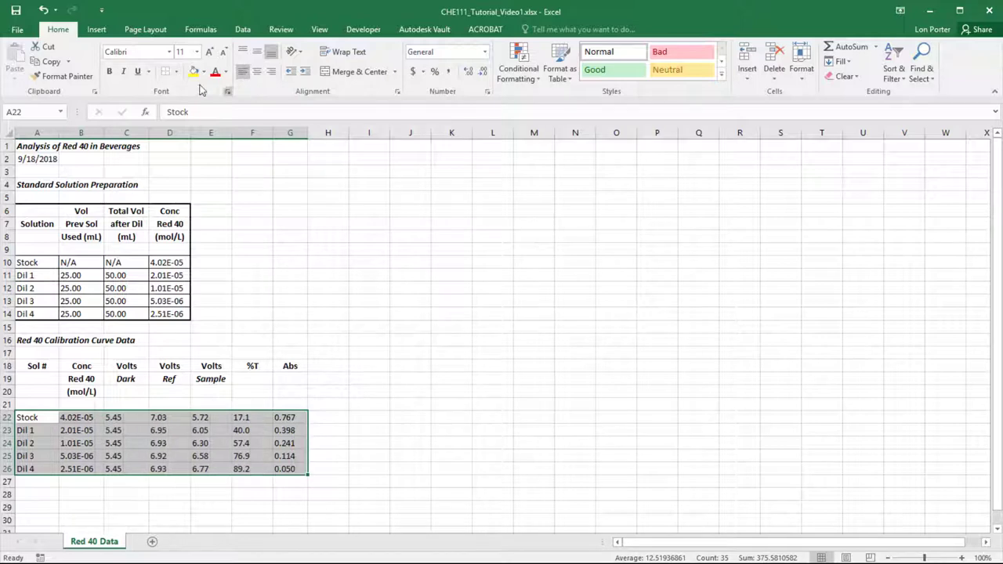
# - Apply all borders to A22:G26 and a thick outside border around the whole calibration table in A18:G26
pyautogui.click(176, 71)
pyautogui.click(188, 181)
pyautogui.click(37, 366)
pyautogui.moveTo(37, 366); pyautogui.dragTo(287, 465)
pyautogui.click(177, 71)
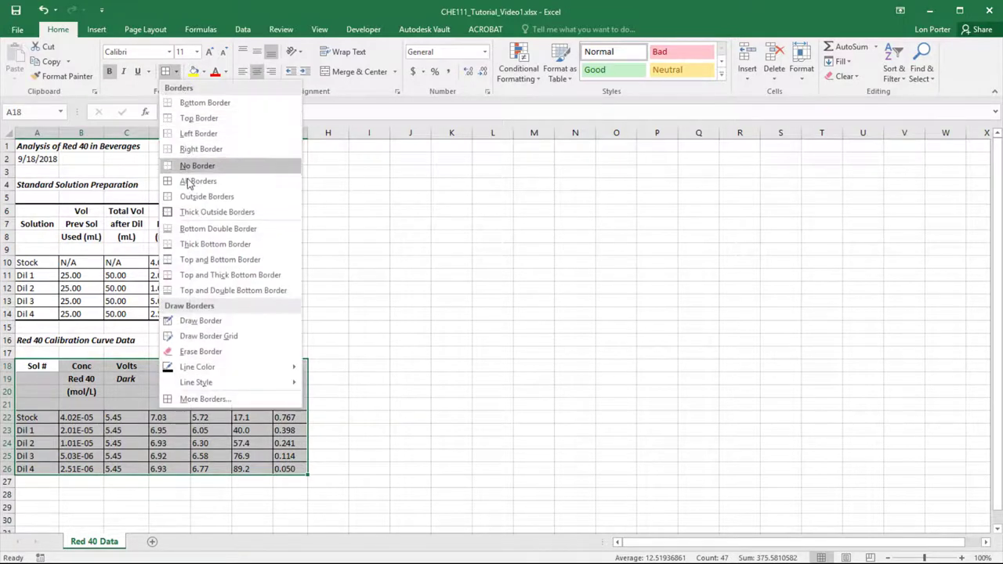
pyautogui.click(182, 212)
pyautogui.click(259, 257)
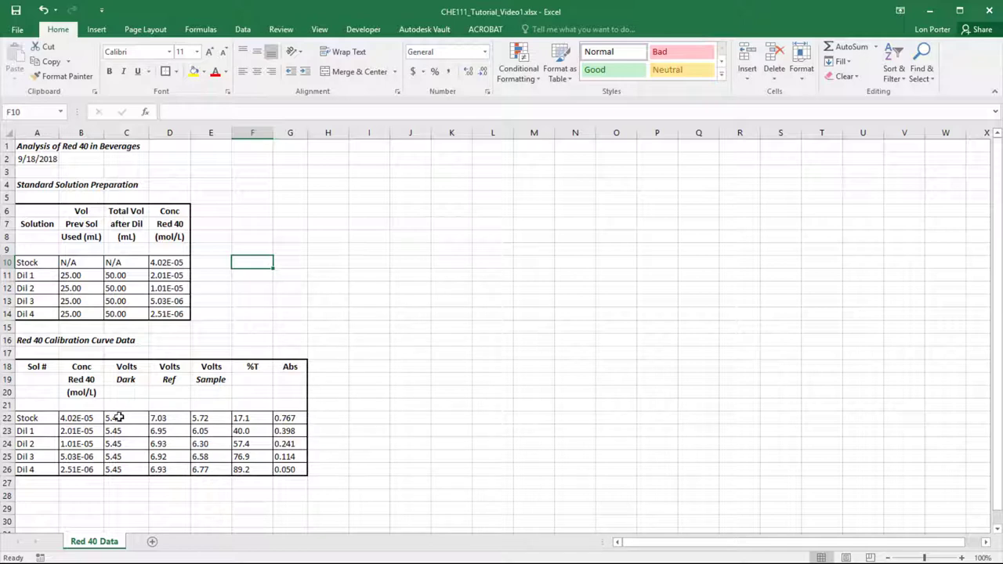
# - Insert a markers-only scatter chart of %T (F22:F26) against concentration (B22:B26) and move it up beside the standard solution table
pyautogui.moveTo(90, 421); pyautogui.dragTo(90, 470)
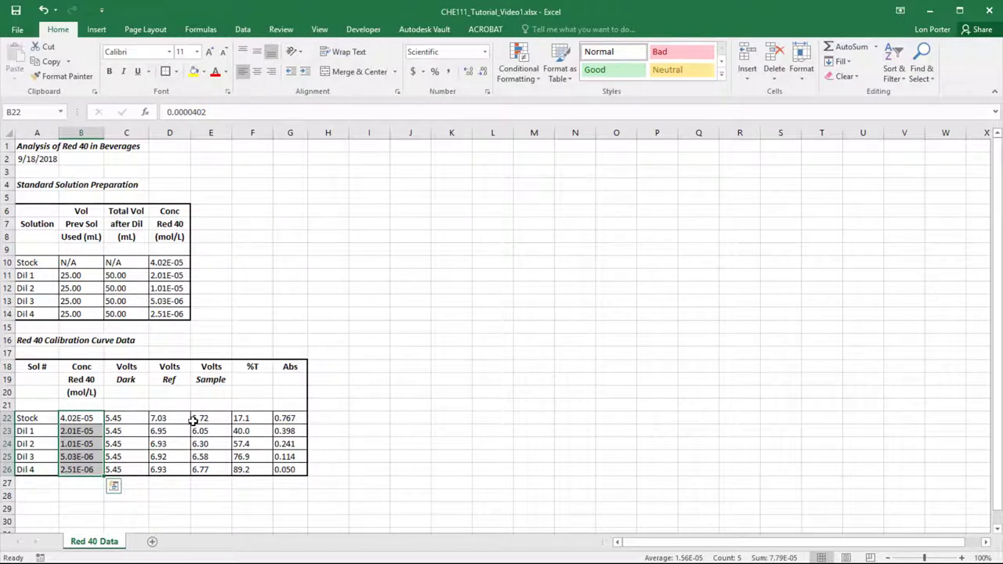
pyautogui.keyDown('ctrl'); pyautogui.moveTo(244, 417); pyautogui.dragTo(243, 468); pyautogui.keyUp('ctrl')
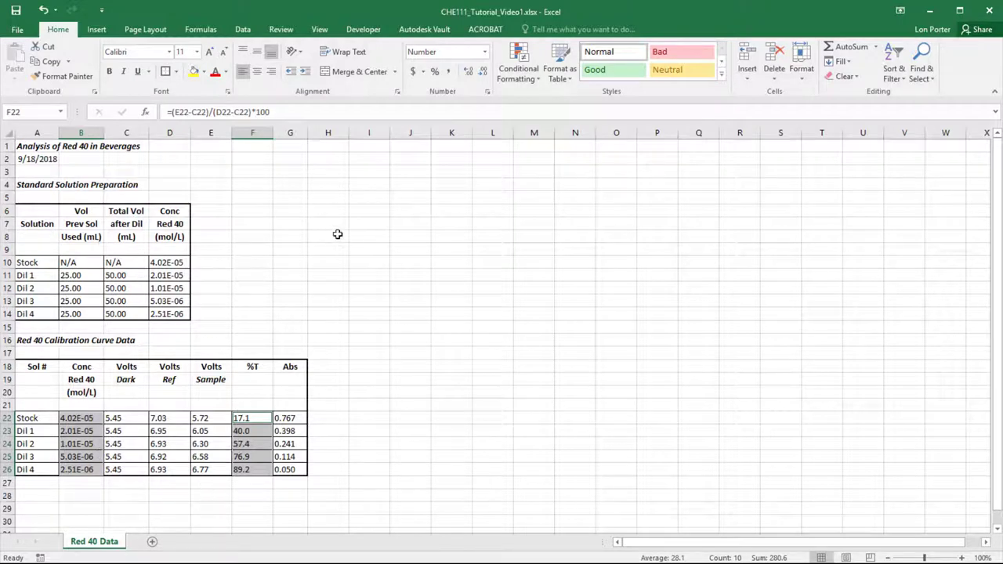
pyautogui.click(98, 30)
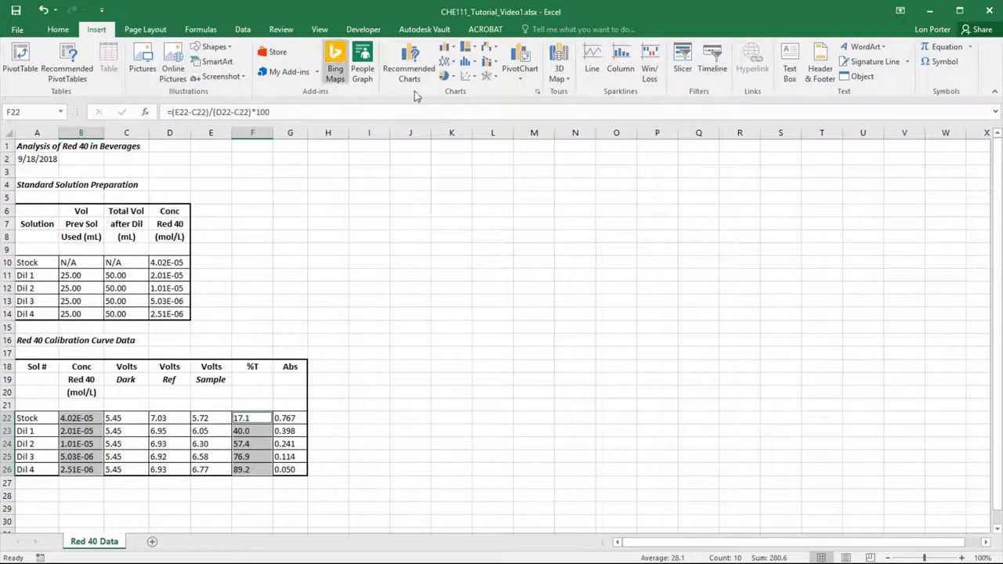
pyautogui.click(475, 77)
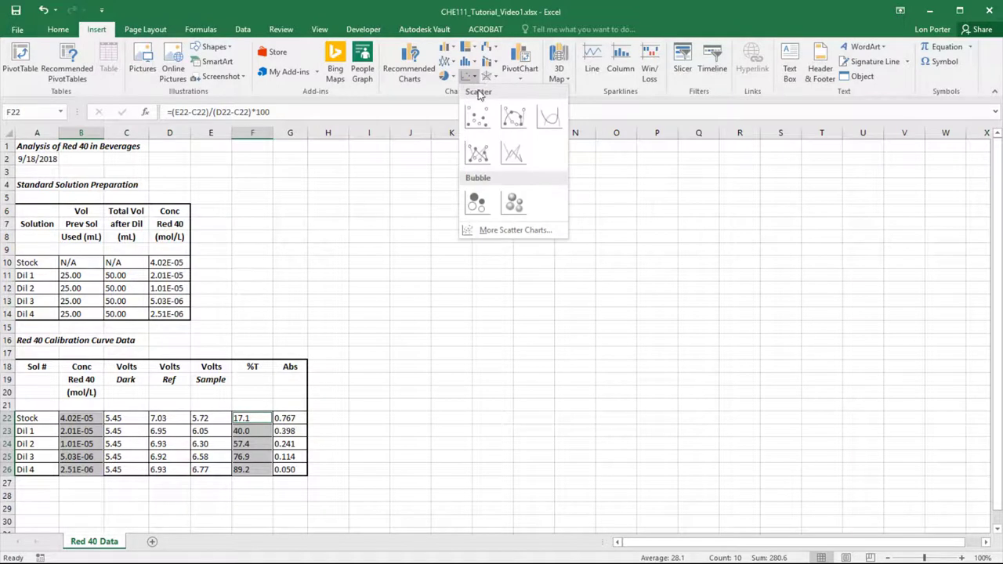
pyautogui.click(515, 120)
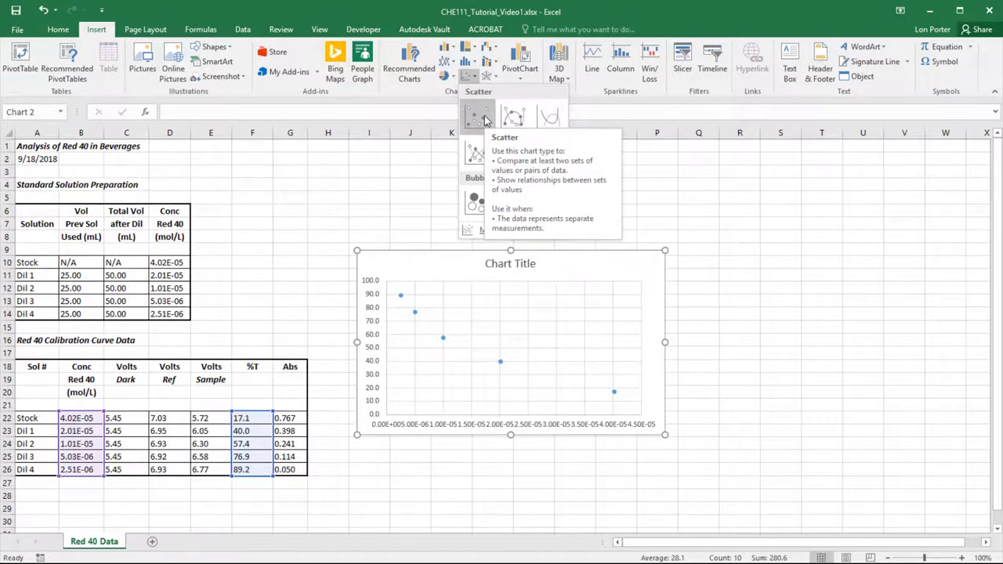
pyautogui.click(483, 120)
pyautogui.moveTo(460, 224); pyautogui.dragTo(515, 167)
# - Replace the chart title with two lines: "Red 40 Calibration Curve" and "%T vs Conc (mol/L)"
pyautogui.doubleClick(474, 174)
pyautogui.write('Red')
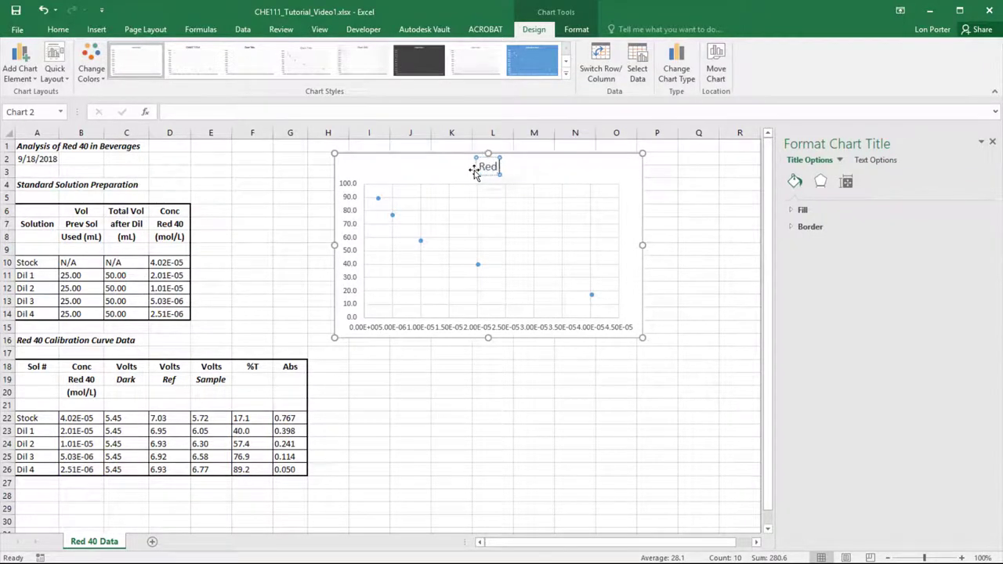
pyautogui.write(' 40 Cali')
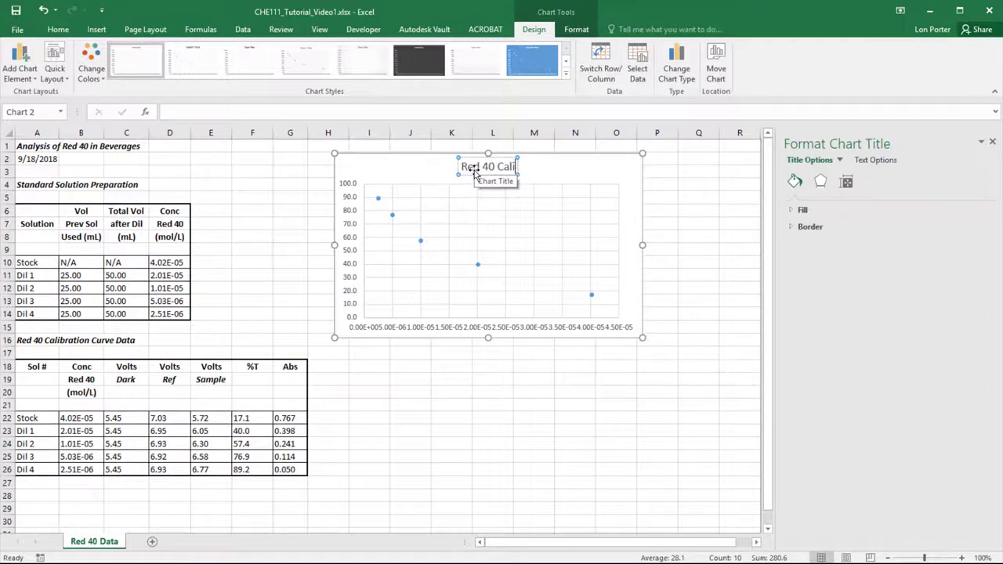
pyautogui.write('bration Curve')
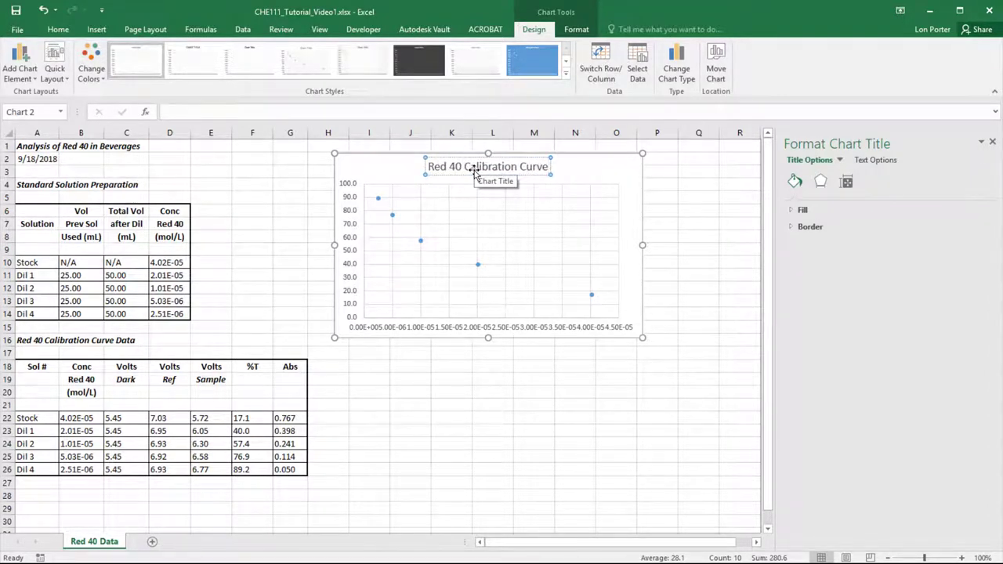
pyautogui.press('Return')
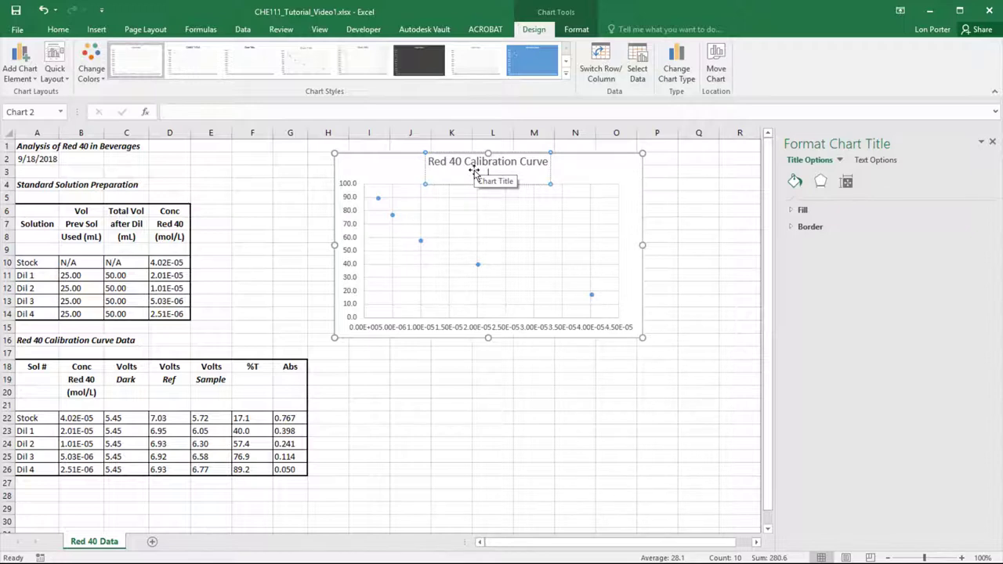
pyautogui.write('%T vs Conc (mol/L)')
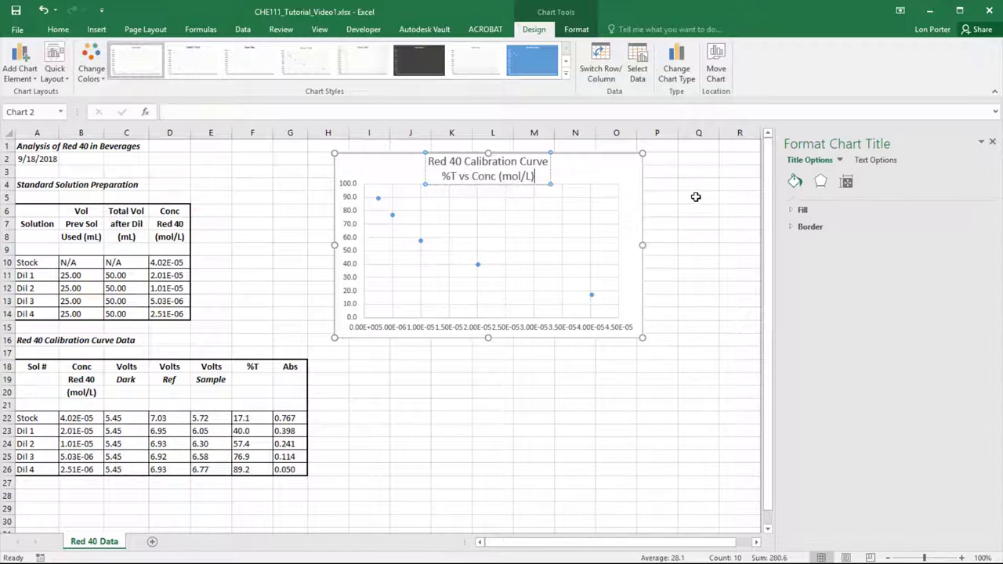
# - Make the two-line chart title bold with black text
pyautogui.click(687, 173)
pyautogui.click(567, 179)
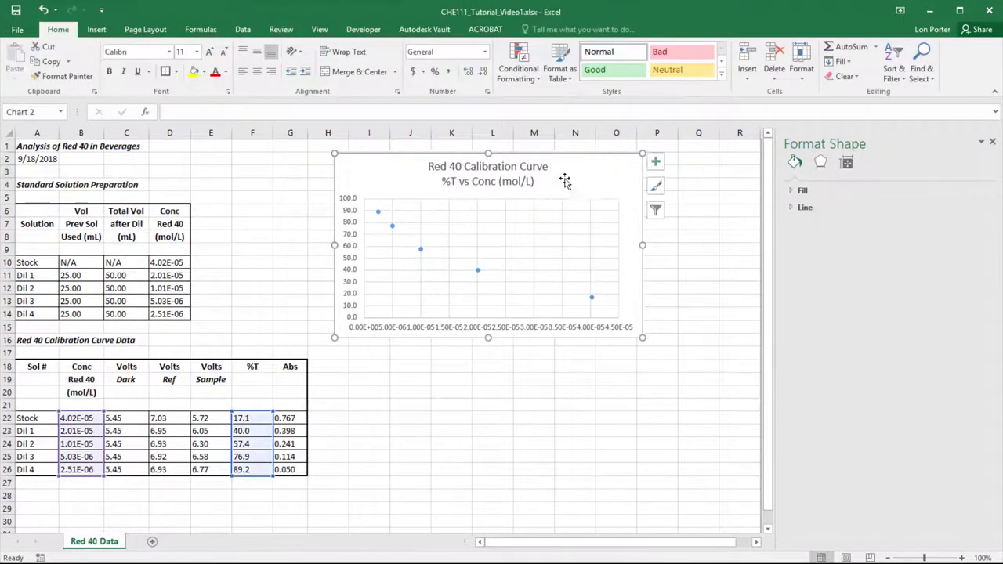
pyautogui.click(519, 179)
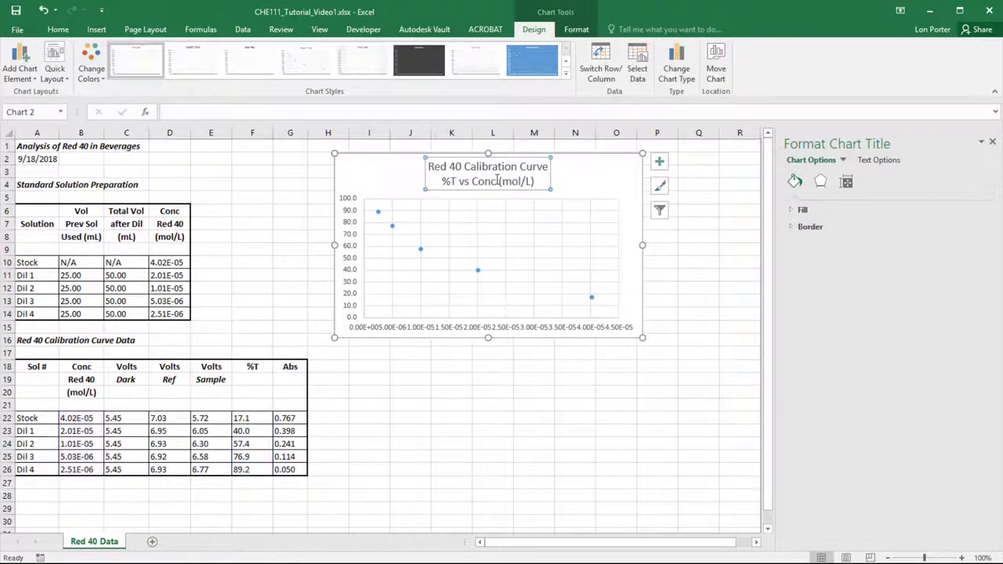
pyautogui.click(63, 30)
pyautogui.click(228, 73)
pyautogui.click(227, 88)
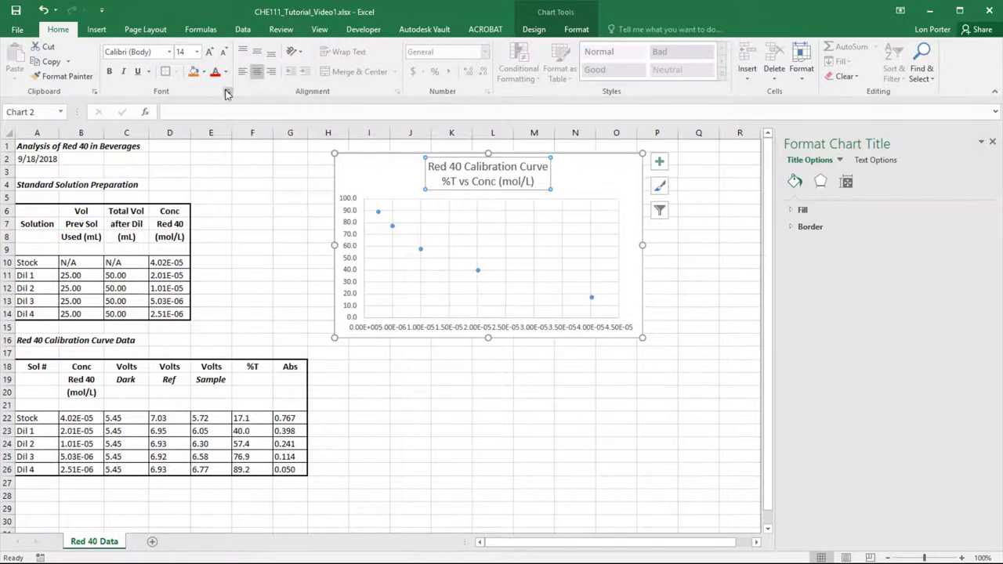
pyautogui.click(109, 71)
# - Make the chart's vertical axis labels bold and enlarge their font
pyautogui.click(351, 222)
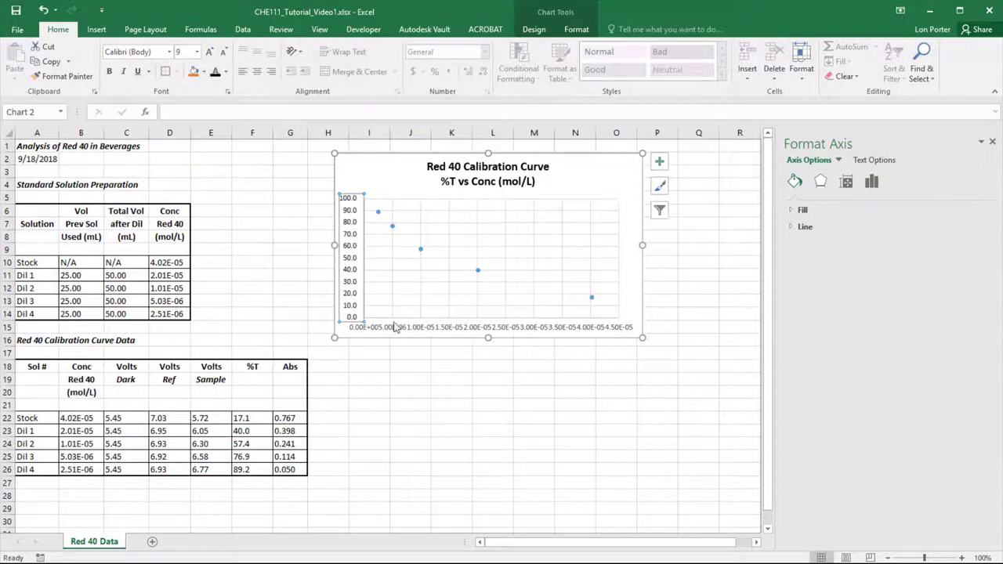
pyautogui.click(109, 71)
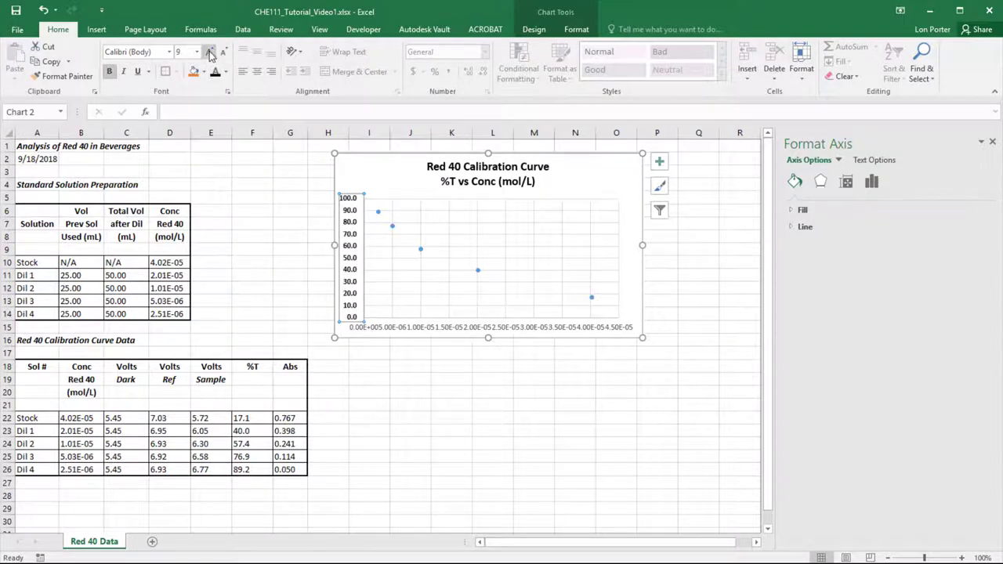
pyautogui.click(209, 52)
pyautogui.click(209, 52)
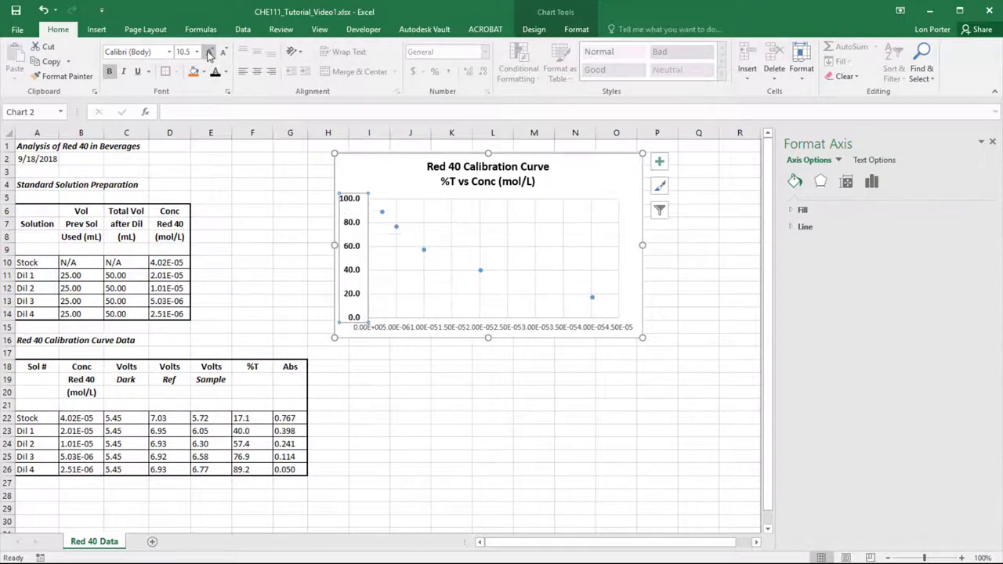
# - Enlarge the chart's horizontal axis labels to font size 11
pyautogui.click(399, 329)
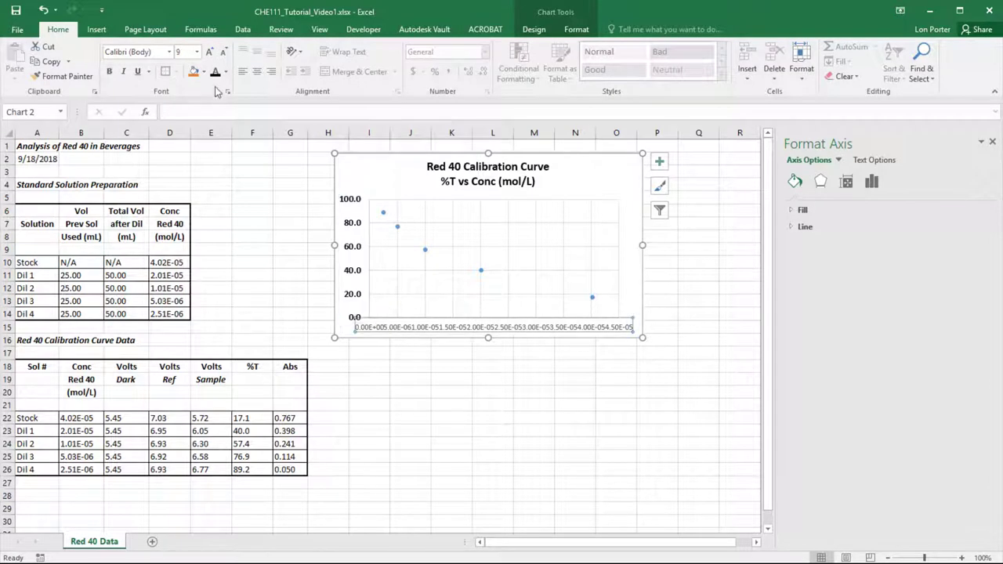
pyautogui.click(210, 52)
pyautogui.click(209, 52)
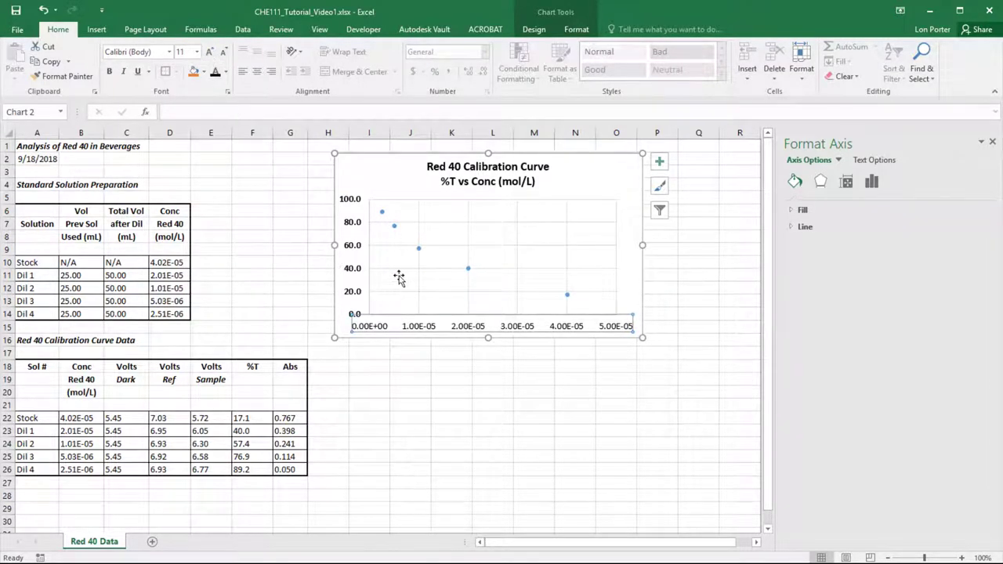
# - Add horizontal and vertical axis titles to the %T calibration chart
pyautogui.click(629, 287)
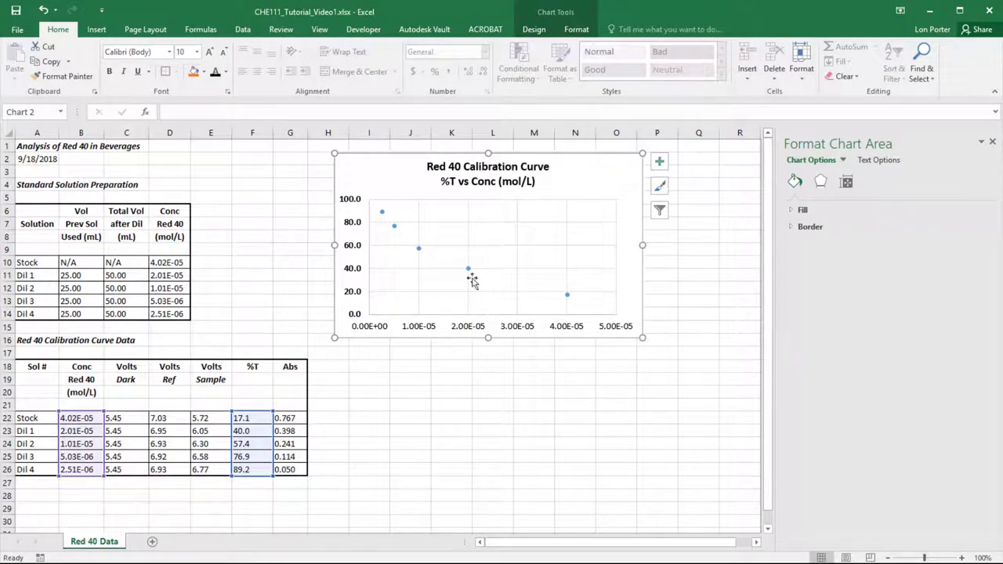
pyautogui.click(606, 187)
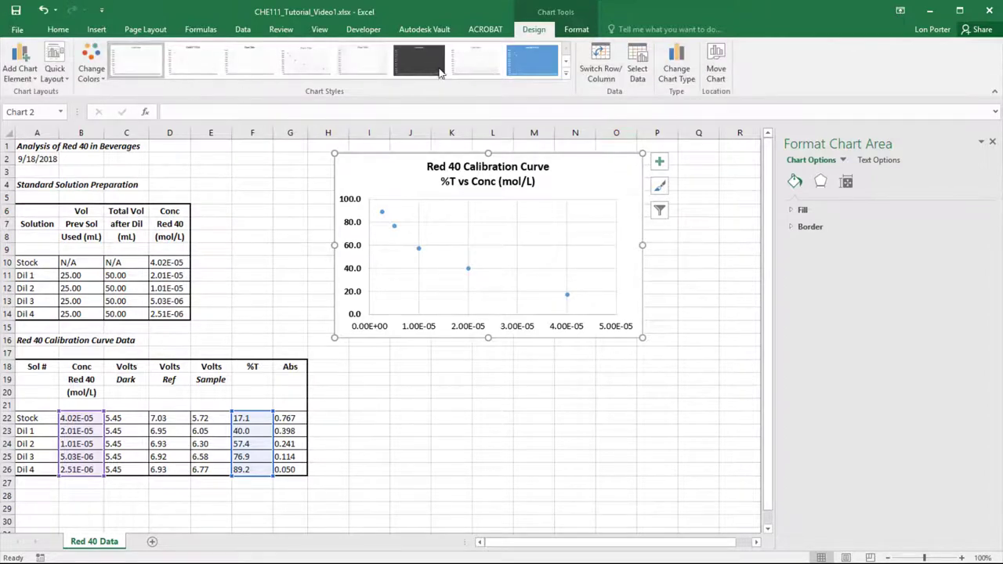
pyautogui.click(580, 29)
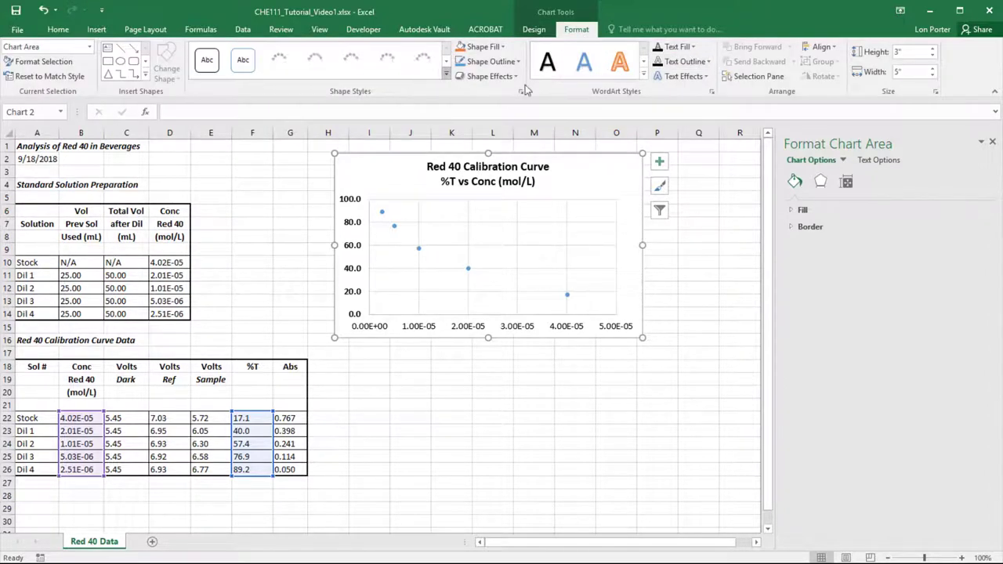
pyautogui.click(659, 162)
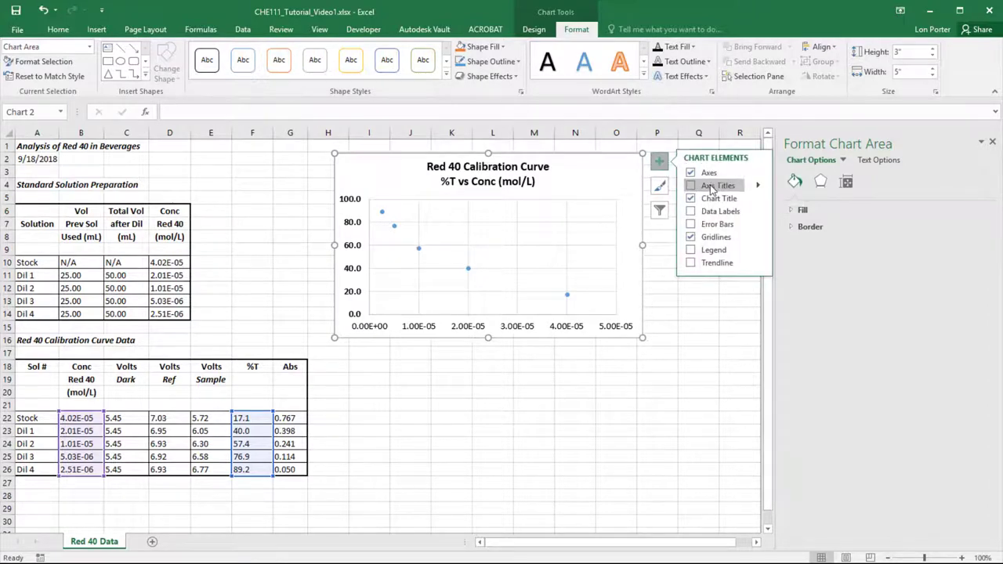
pyautogui.click(712, 188)
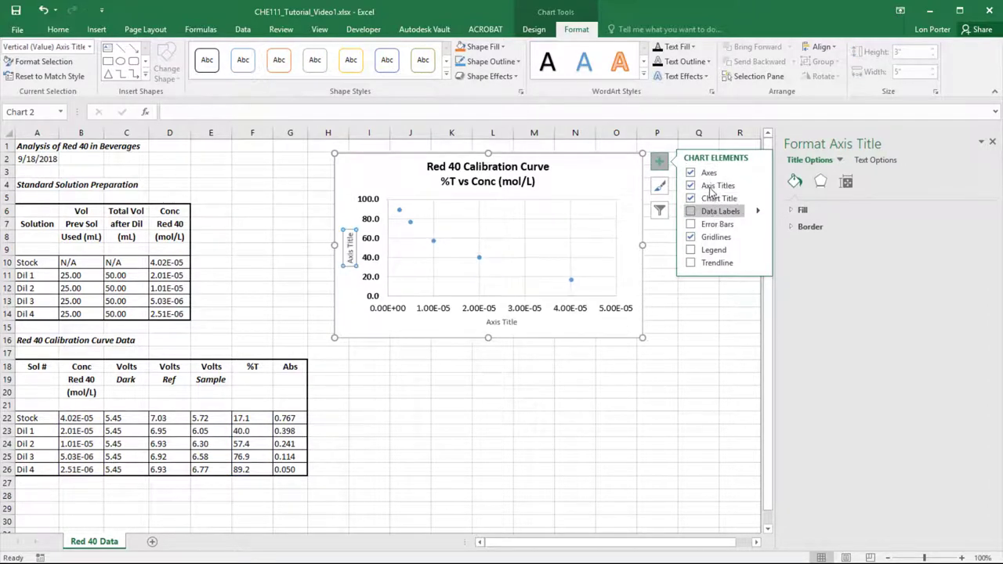
# - Replace the horizontal axis title with "Red 40 Concentration (mol/L)"
pyautogui.click(502, 323)
pyautogui.tripleClick(501, 322)
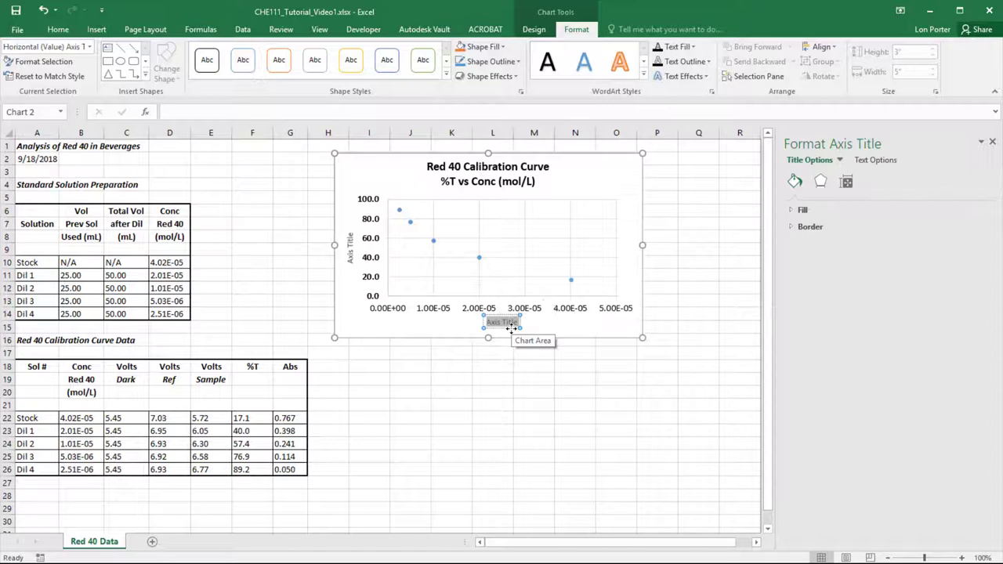
pyautogui.press('BackSpace')
pyautogui.write('Red')
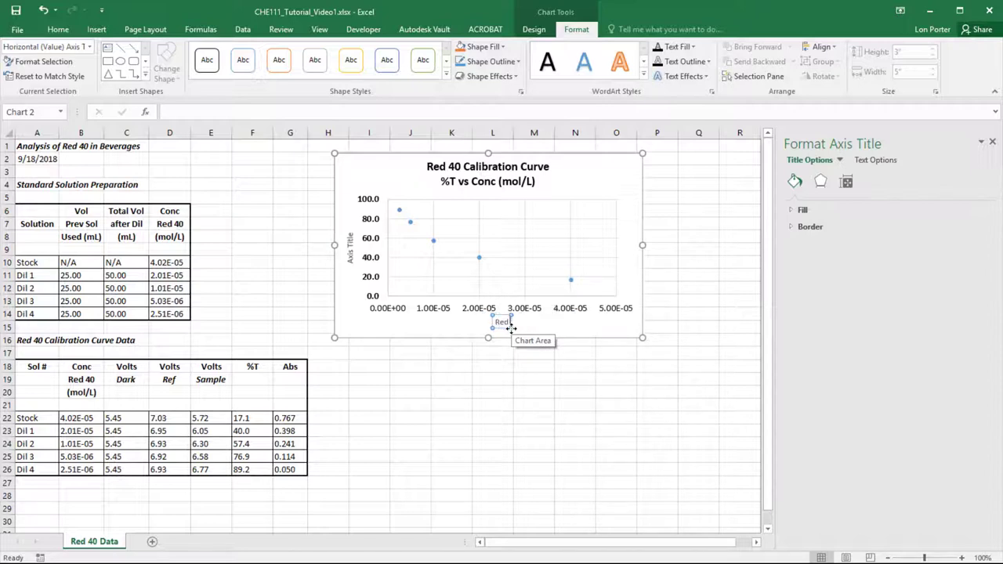
pyautogui.write(' 40 Con (mol/L)')
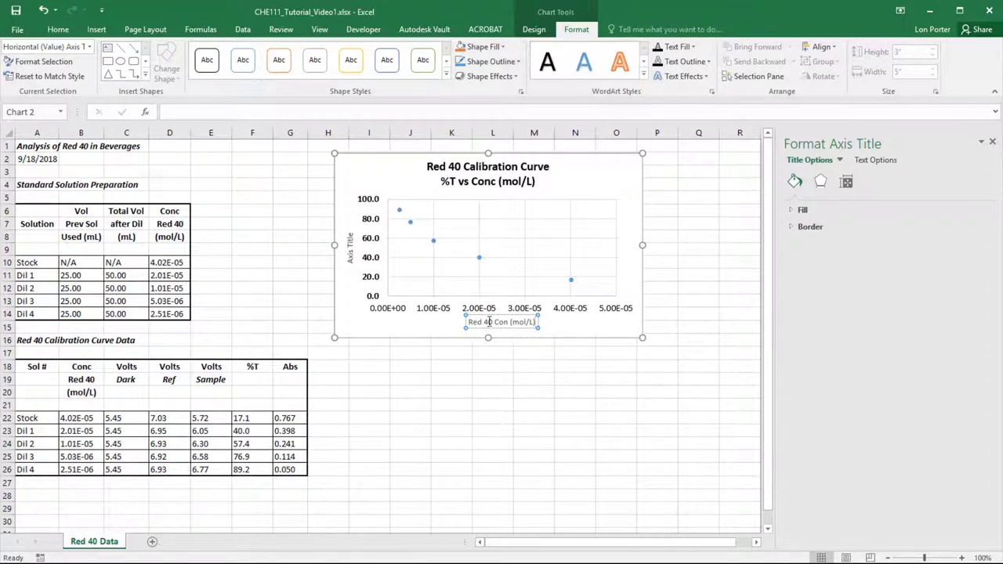
pyautogui.click(510, 329)
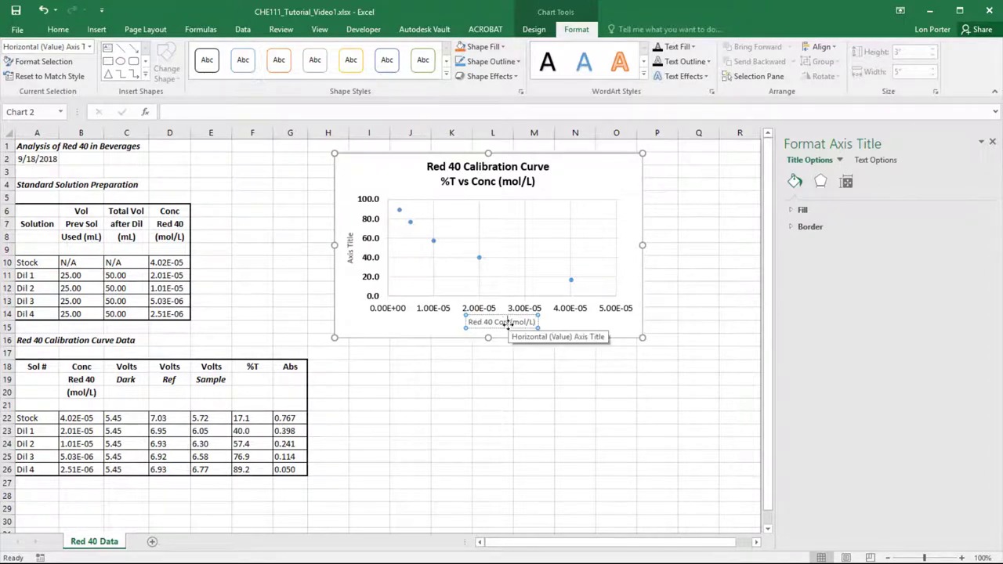
pyautogui.write('centration')
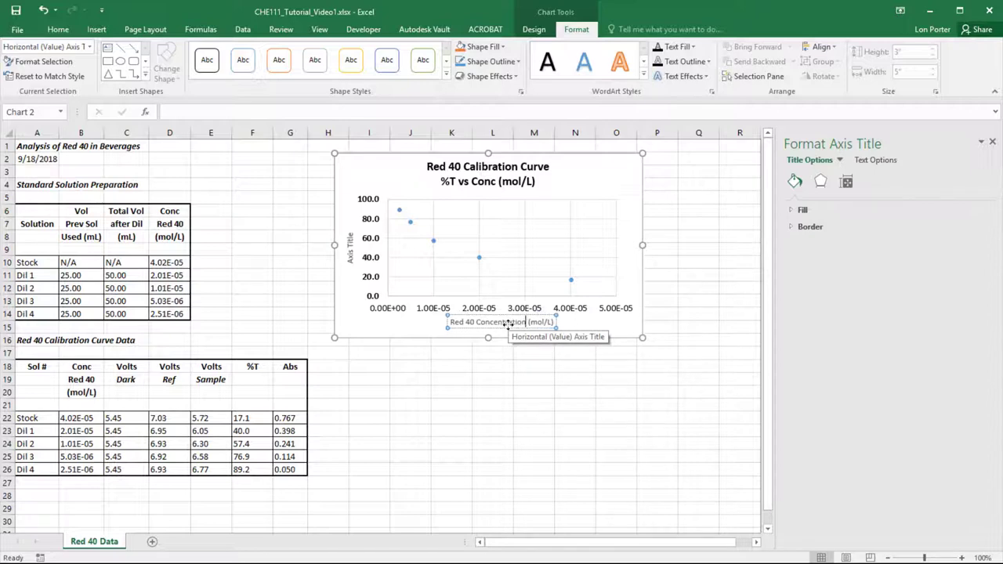
# - Replace the vertical axis title with "% Transmittance"
pyautogui.click(350, 248)
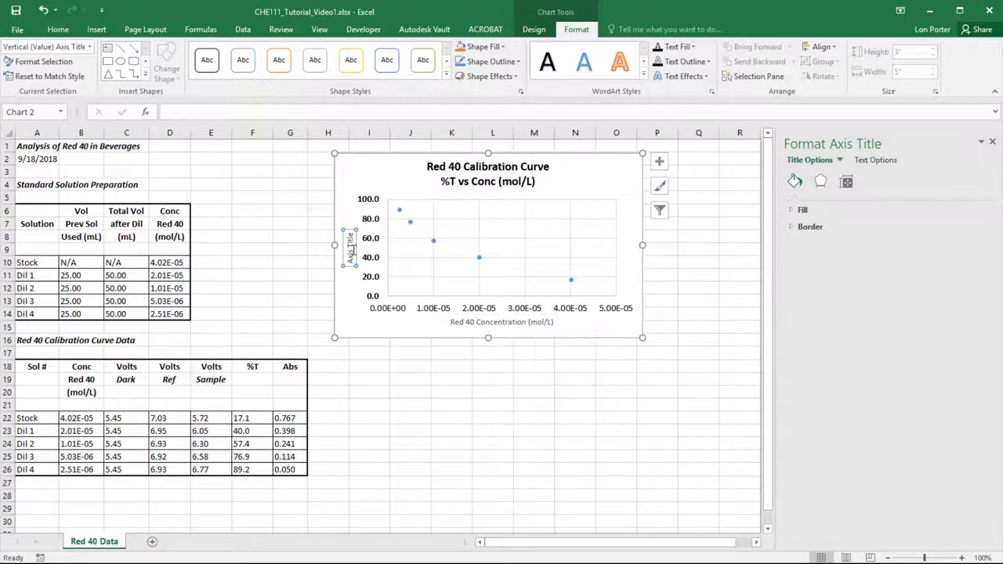
pyautogui.tripleClick(352, 249)
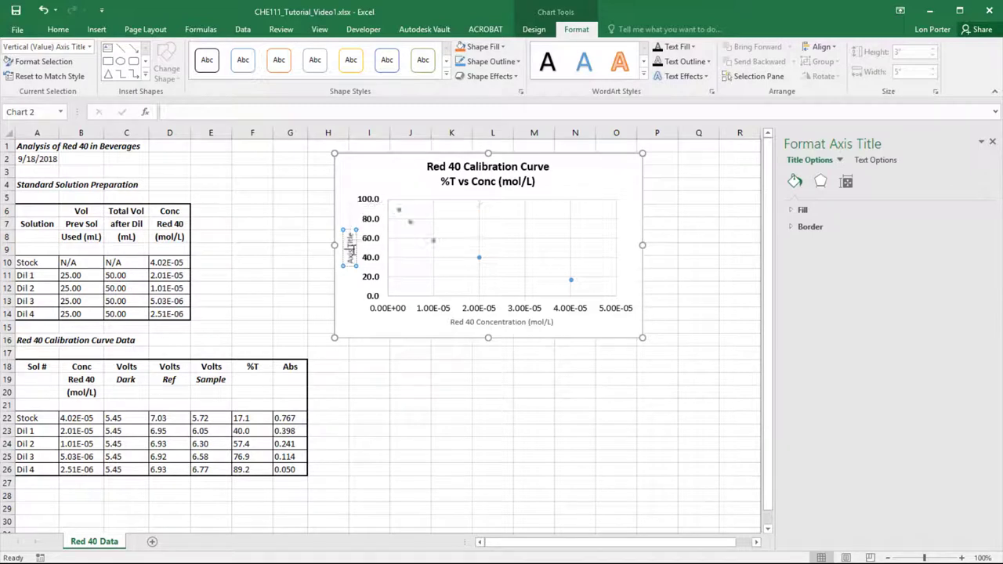
pyautogui.write('% Transmittance')
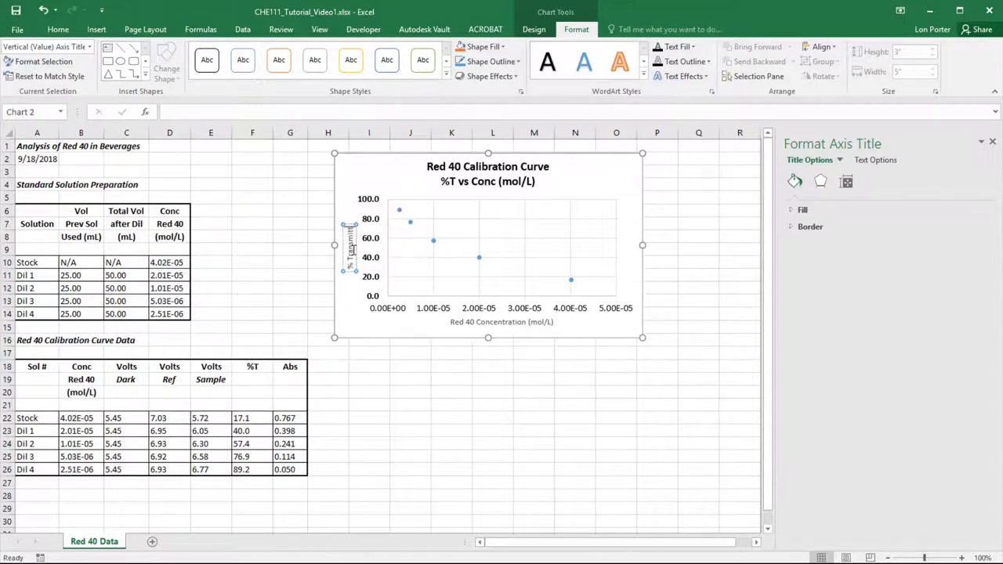
pyautogui.click(398, 362)
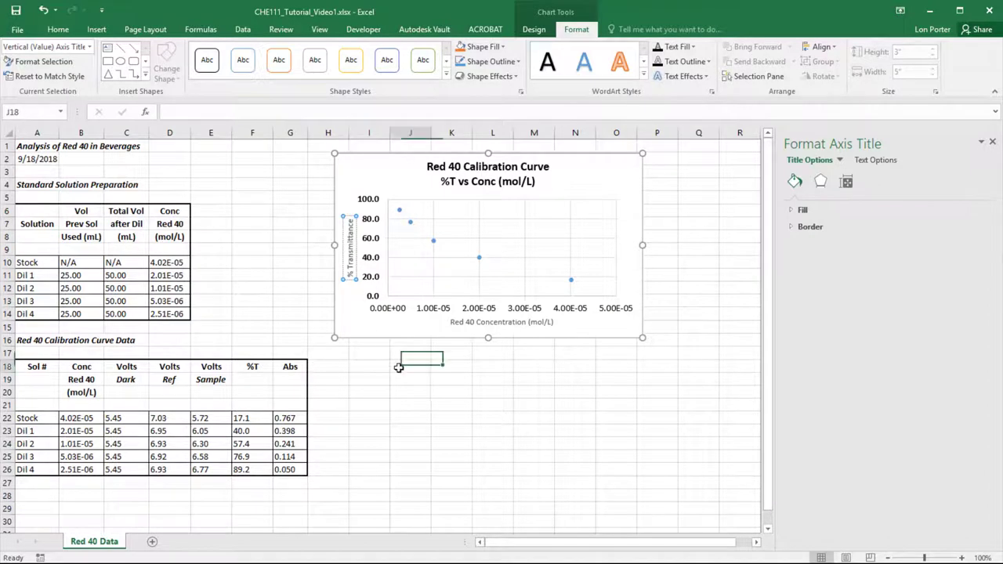
# - Make the "% Transmittance" axis title bold and enlarge its font
pyautogui.click(351, 263)
pyautogui.click(58, 29)
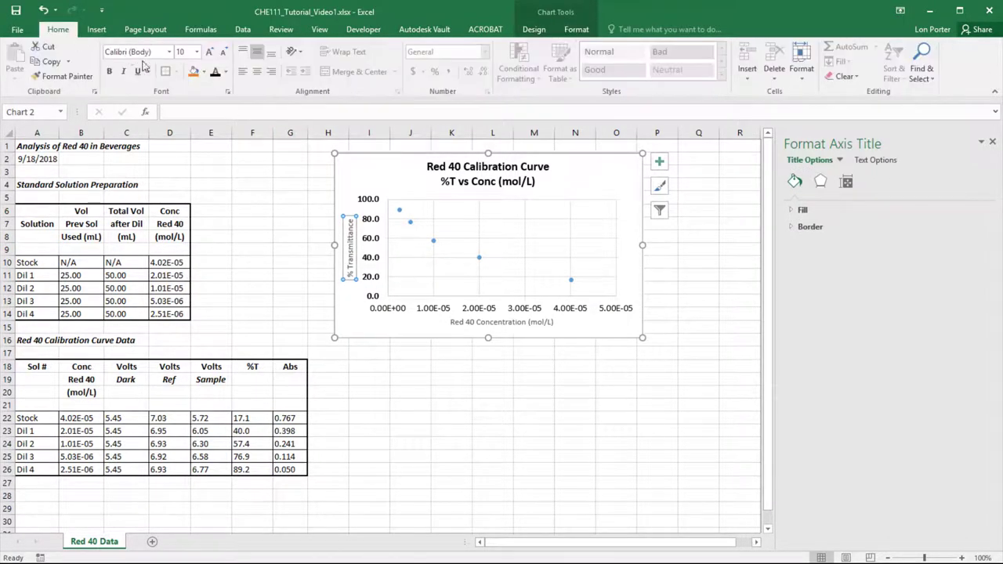
pyautogui.click(209, 52)
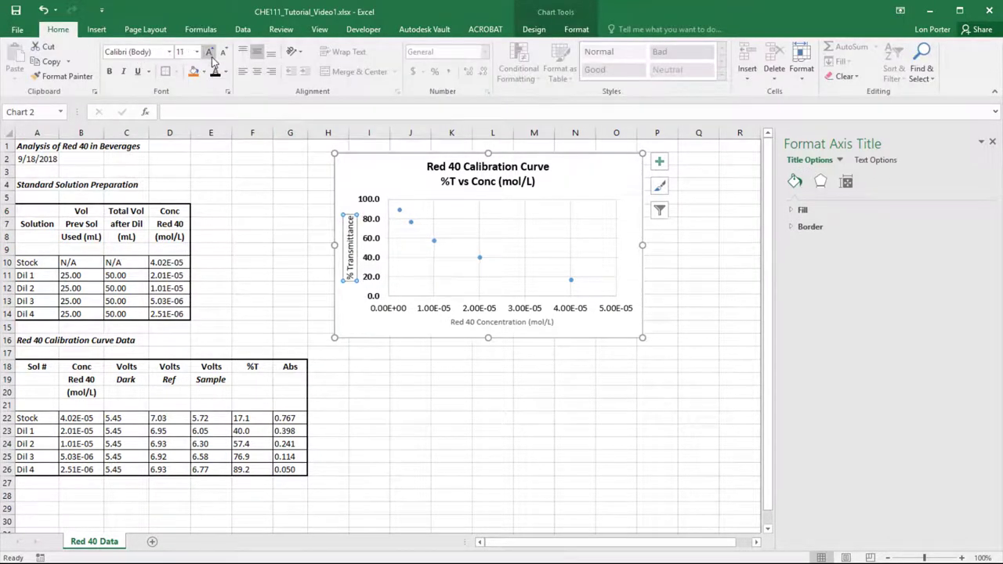
pyautogui.click(109, 73)
pyautogui.click(210, 51)
# - Set the "Red 40 Concentration (mol/L)" axis title to bold at font size 12
pyautogui.click(451, 324)
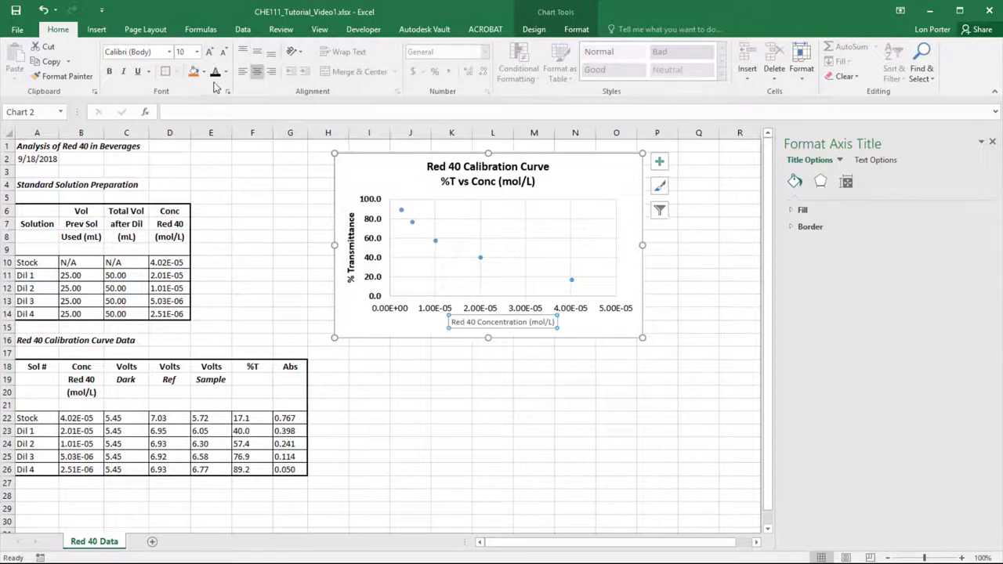
pyautogui.click(209, 52)
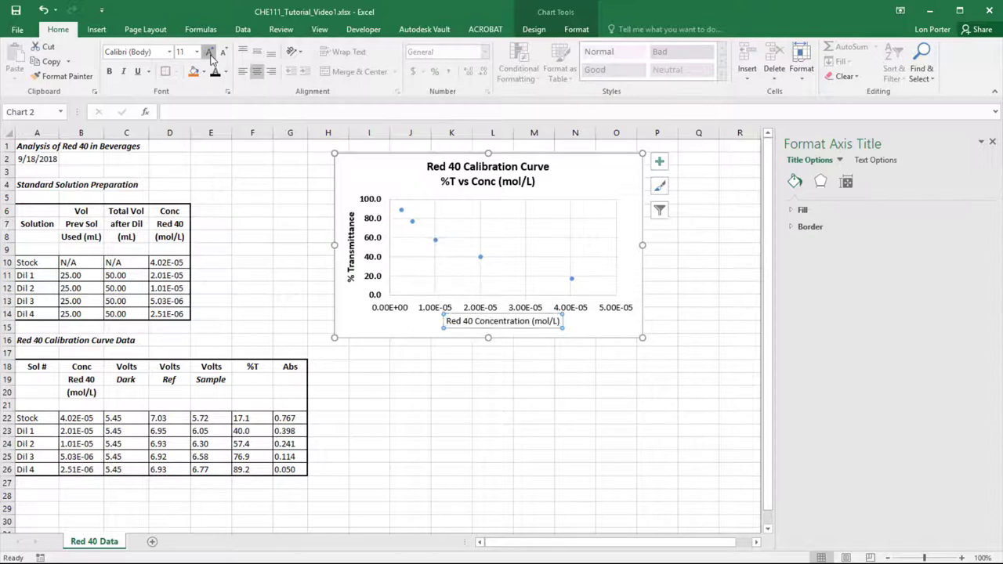
pyautogui.click(209, 52)
pyautogui.click(111, 72)
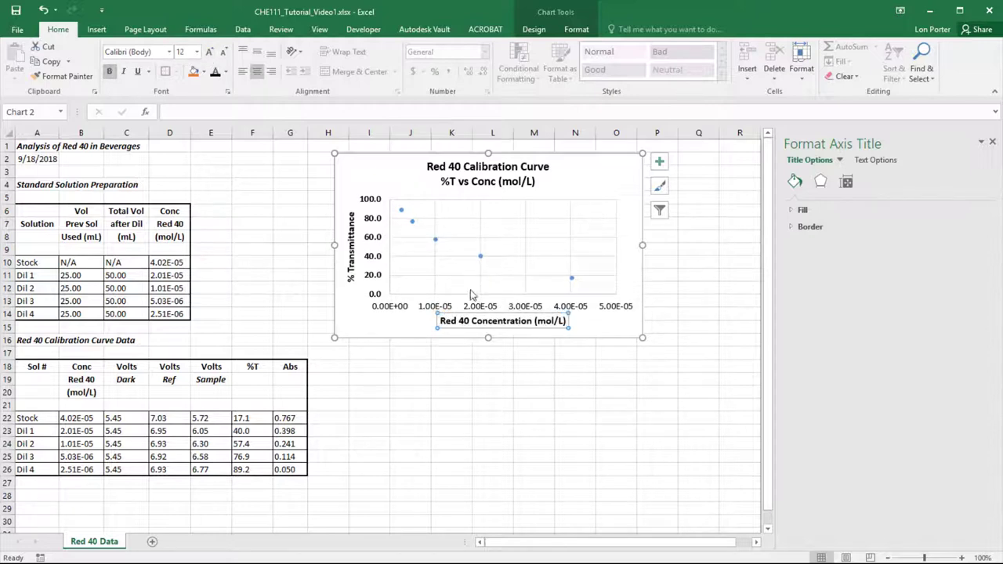
# - Make the horizontal axis number labels bold and deselect the chart
pyautogui.click(537, 310)
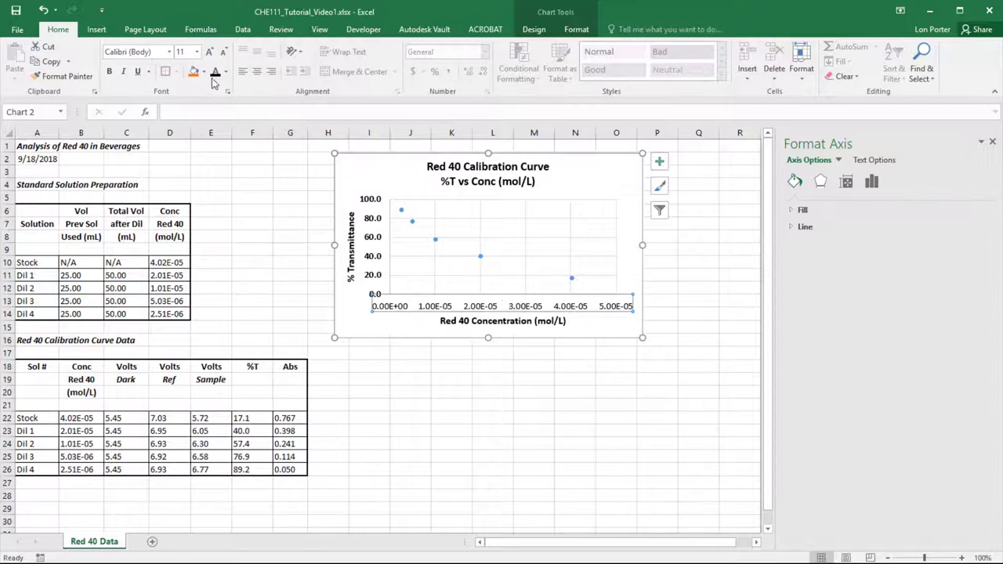
pyautogui.click(111, 71)
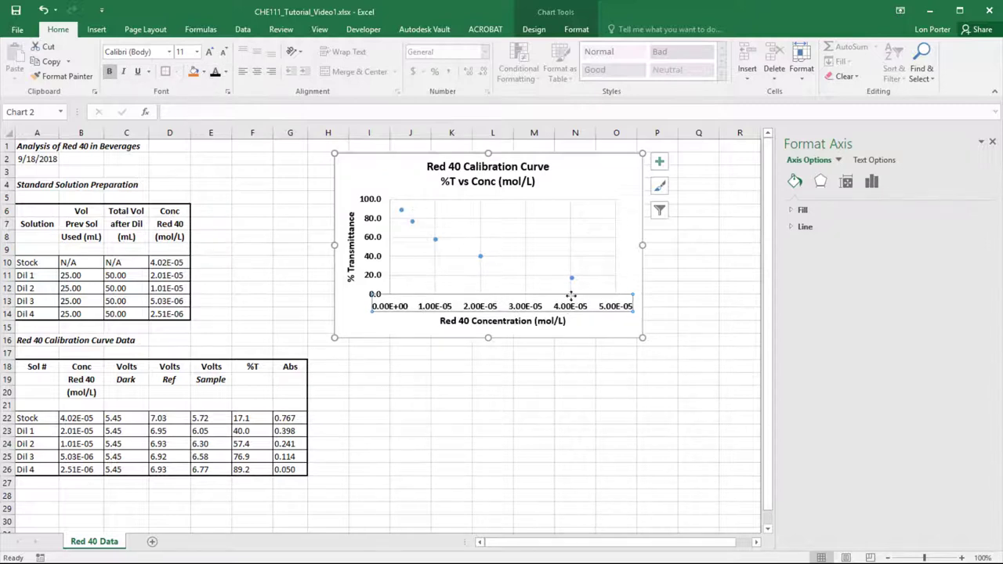
pyautogui.click(632, 379)
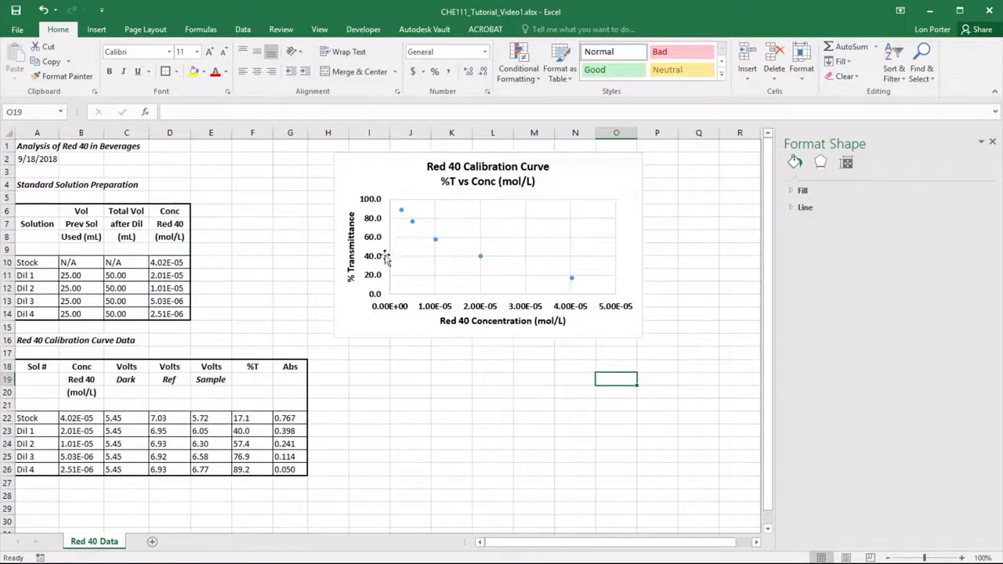
# - Open the vertical axis options and try a minimum bound of 5
pyautogui.click(376, 261)
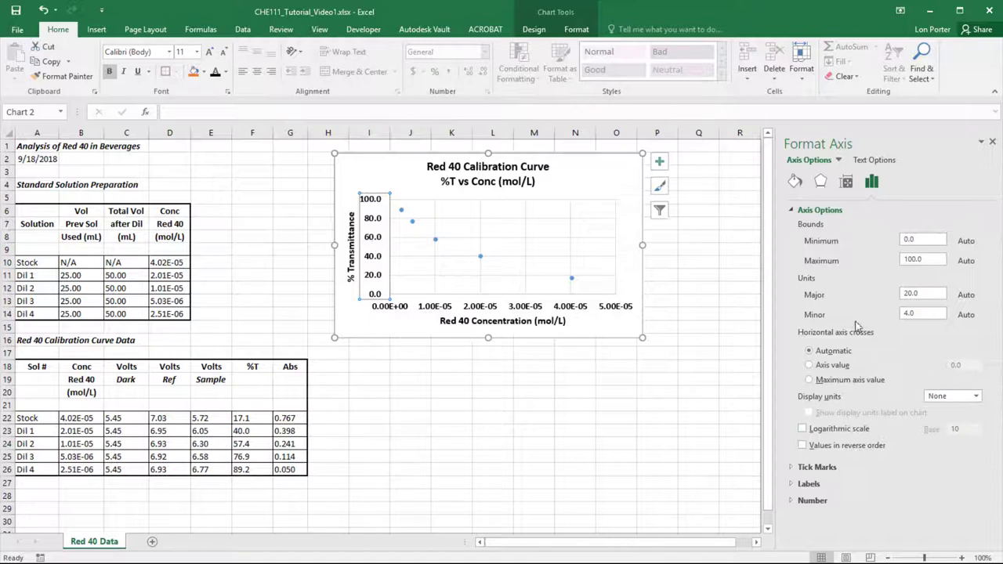
pyautogui.click(374, 228)
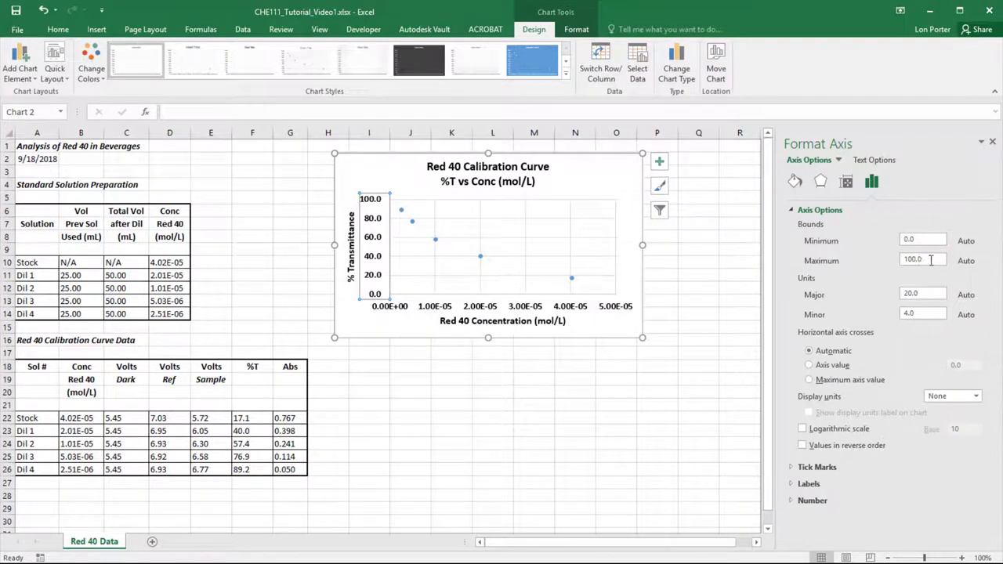
pyautogui.moveTo(922, 265); pyautogui.dragTo(884, 265)
pyautogui.click(923, 240)
pyautogui.write('5')
pyautogui.press('Return')
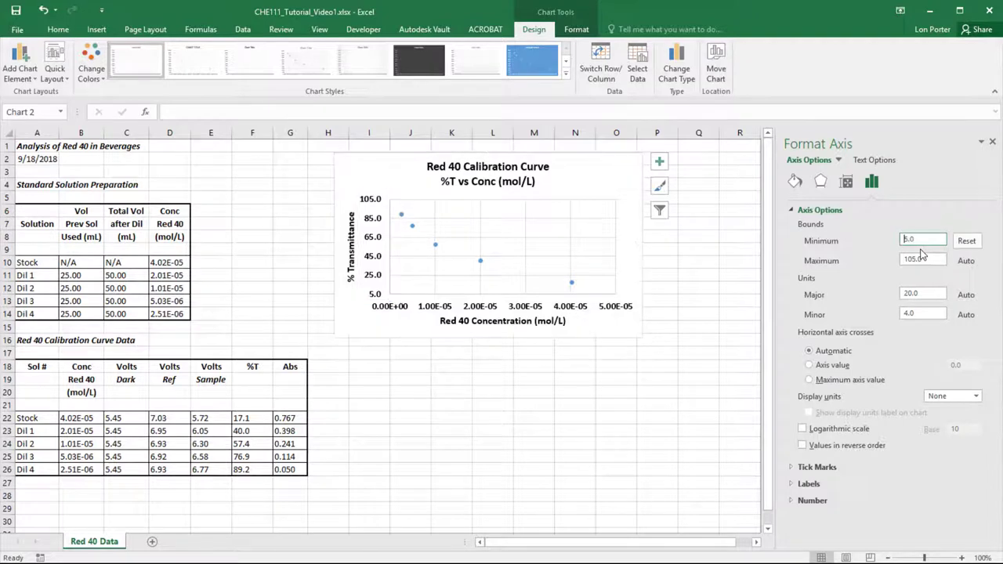
# - Set the vertical axis minimum bound to 0.0
pyautogui.moveTo(919, 240); pyautogui.dragTo(891, 244)
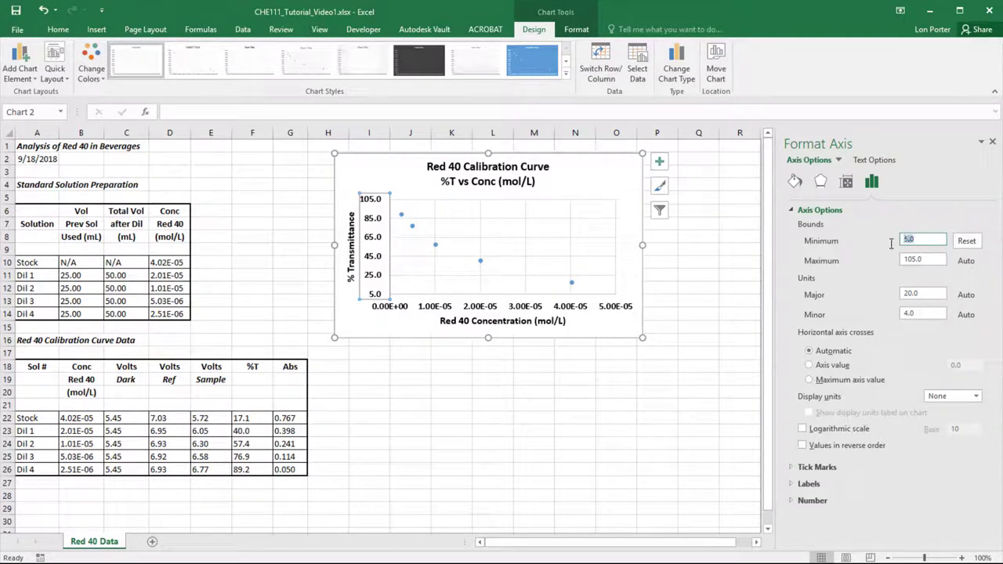
pyautogui.write('0.0')
pyautogui.click(933, 260)
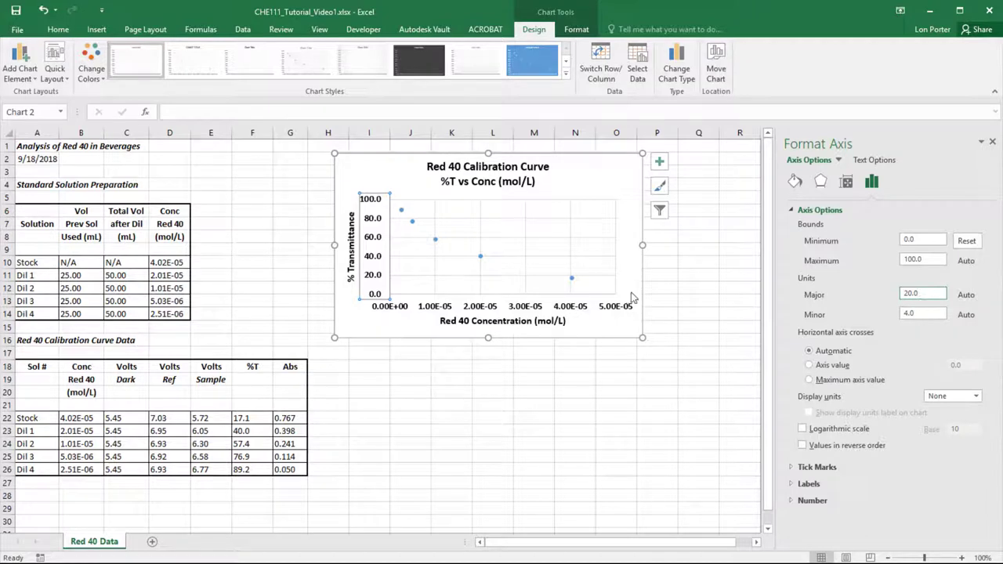
# - Set the minor unit of the vertical axis to 10.0
pyautogui.click(900, 314)
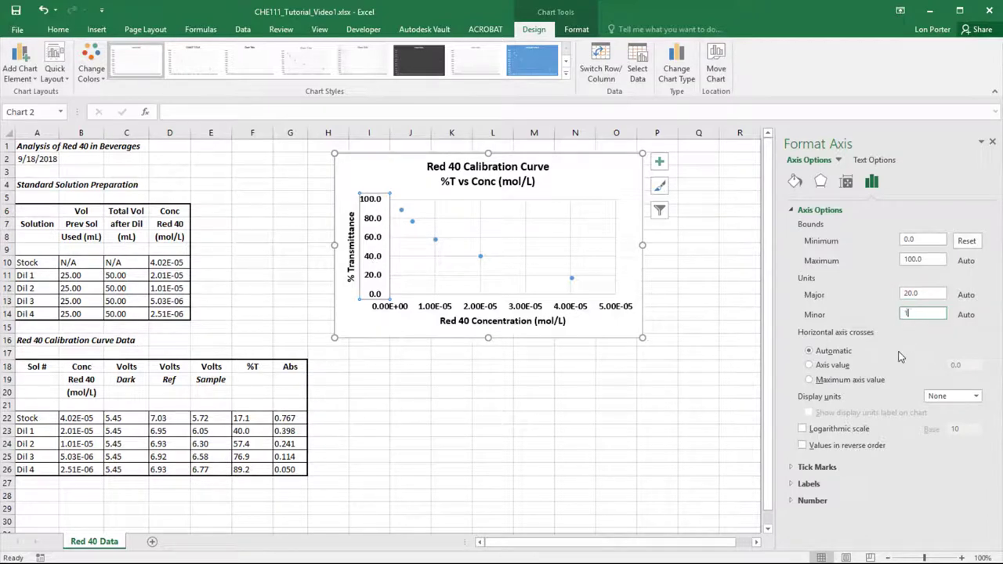
pyautogui.write('10')
pyautogui.press('Return')
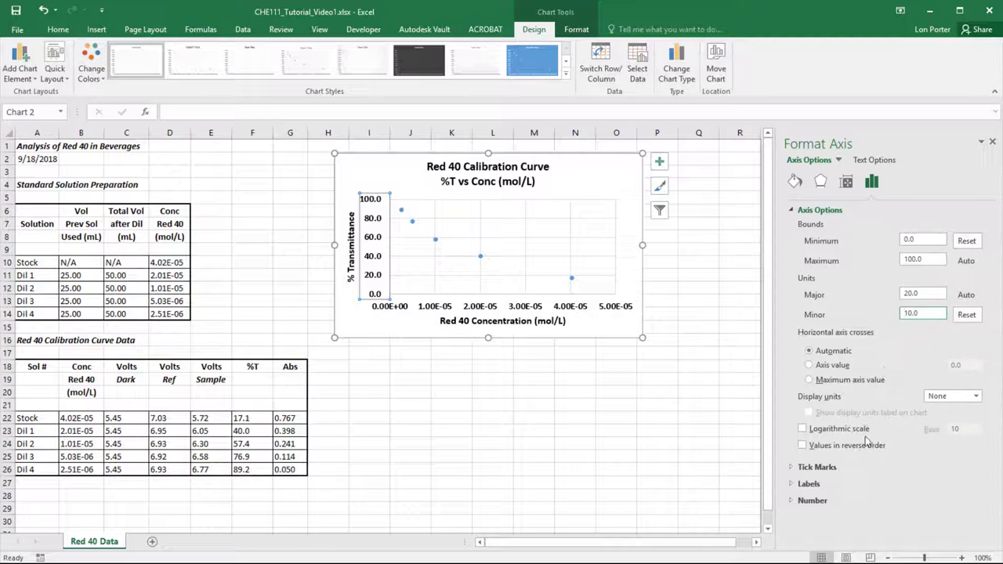
# - Set both the major and minor tick marks of the vertical axis to Outside
pyautogui.click(819, 467)
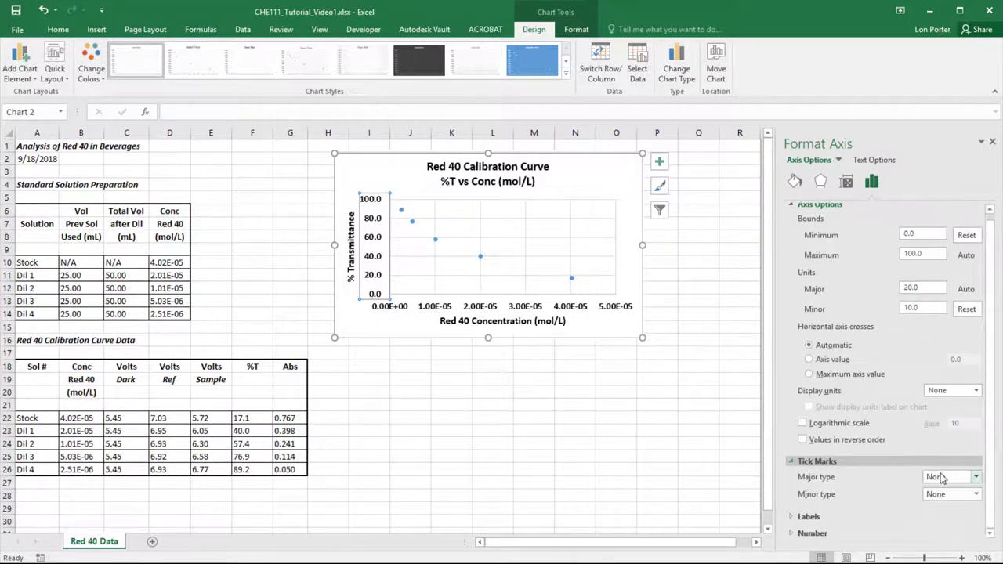
pyautogui.click(975, 477)
pyautogui.click(938, 515)
pyautogui.click(940, 494)
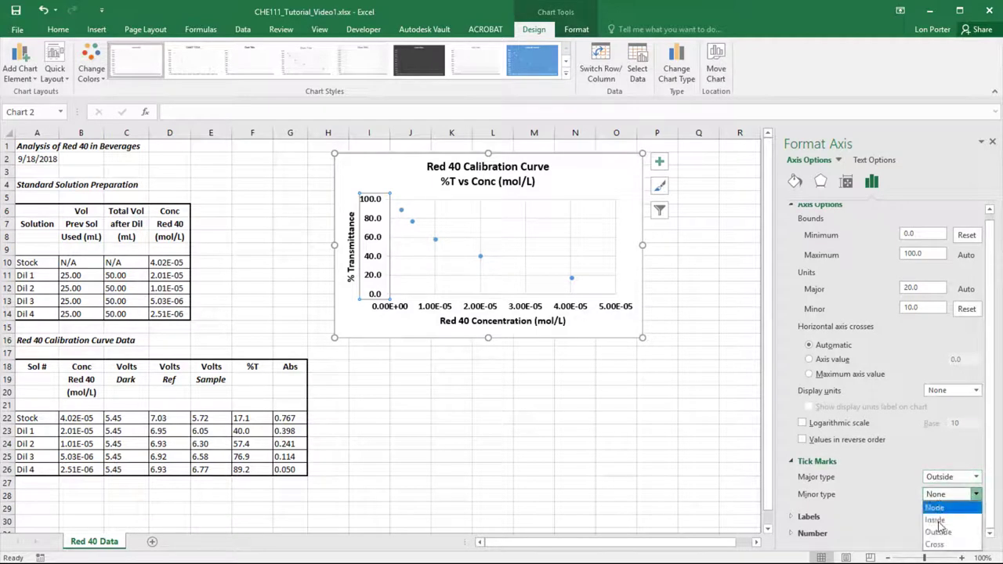
pyautogui.click(939, 533)
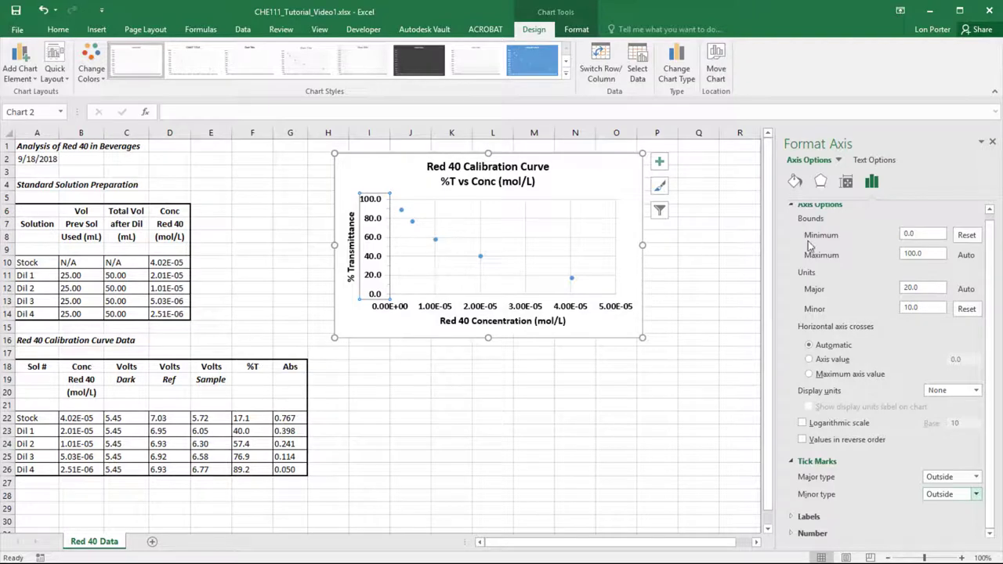
# - Set the vertical axis number labels to 0 decimal places and deselect the chart
pyautogui.click(809, 517)
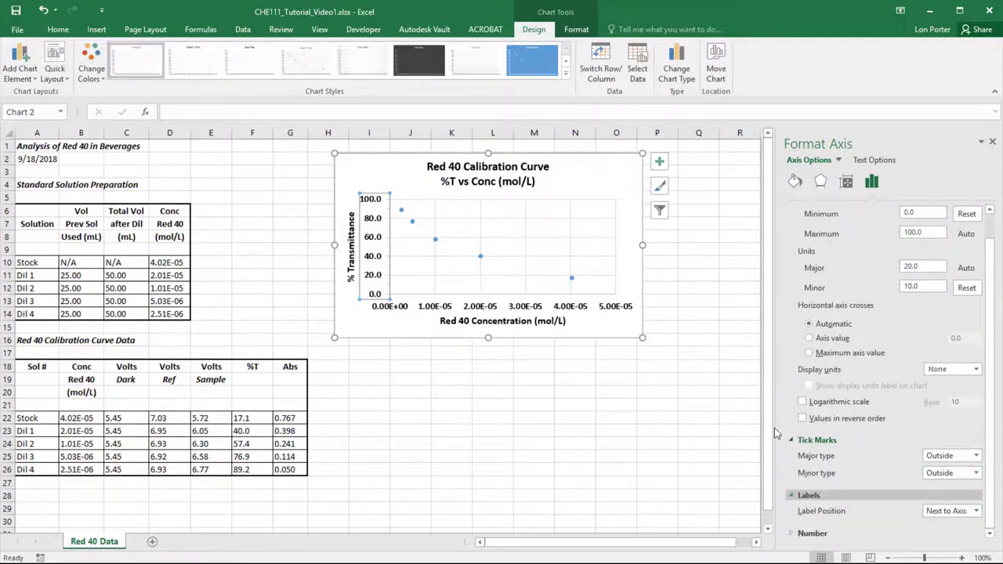
pyautogui.click(823, 531)
pyautogui.scroll(-4, 882, 453)
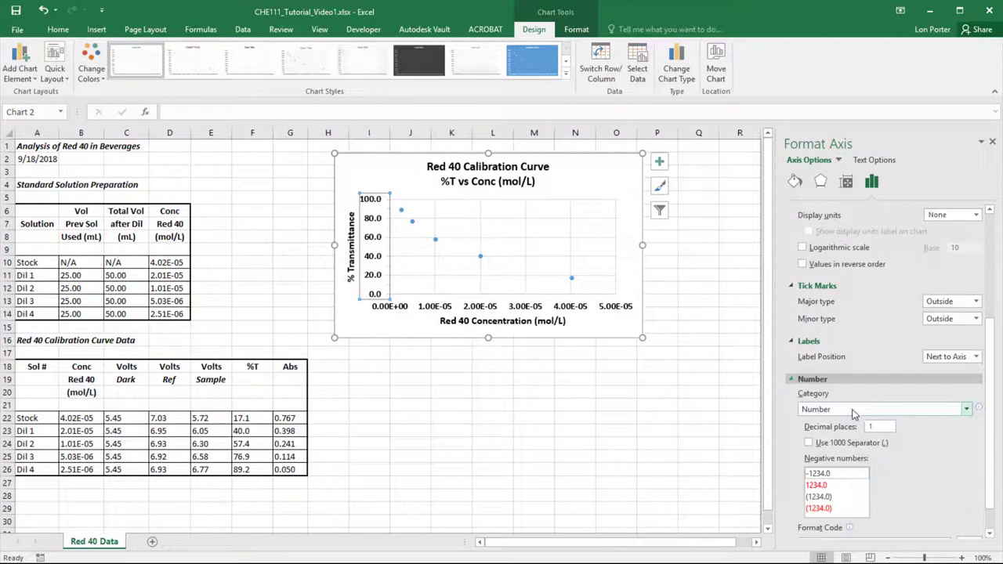
pyautogui.click(876, 425)
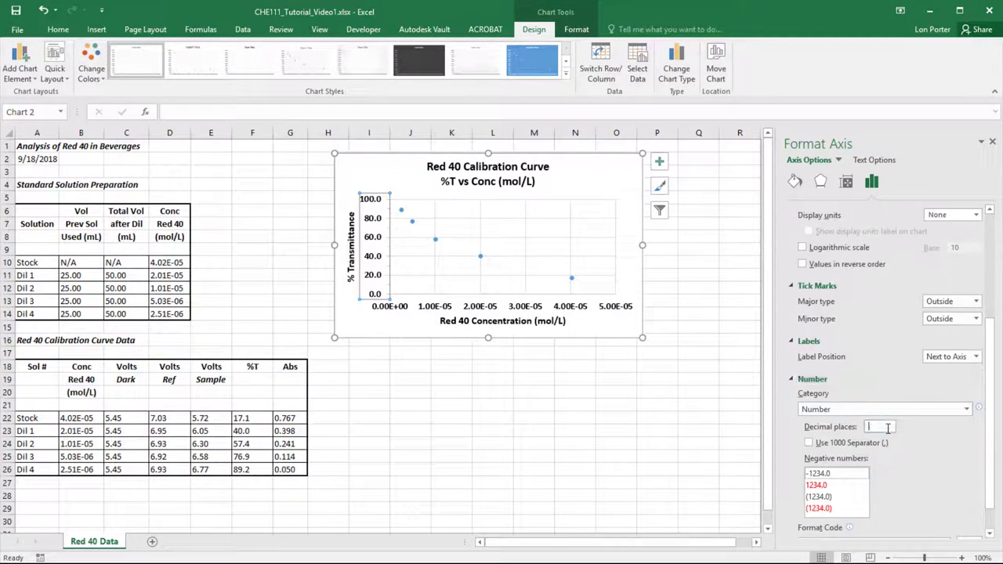
pyautogui.press('Return')
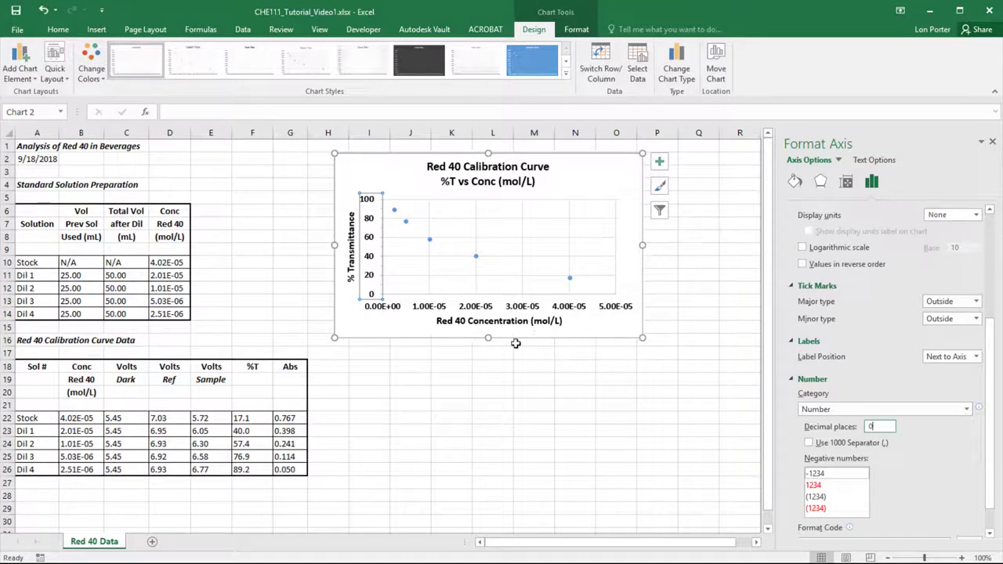
pyautogui.click(705, 379)
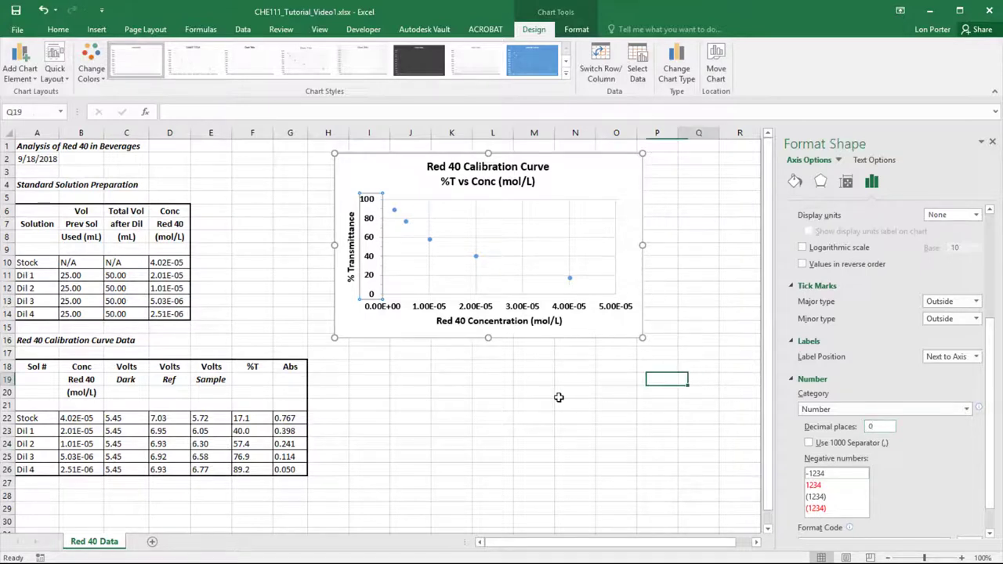
# - Format the vertical axis line as black with a width of 1 pt
pyautogui.click(381, 243)
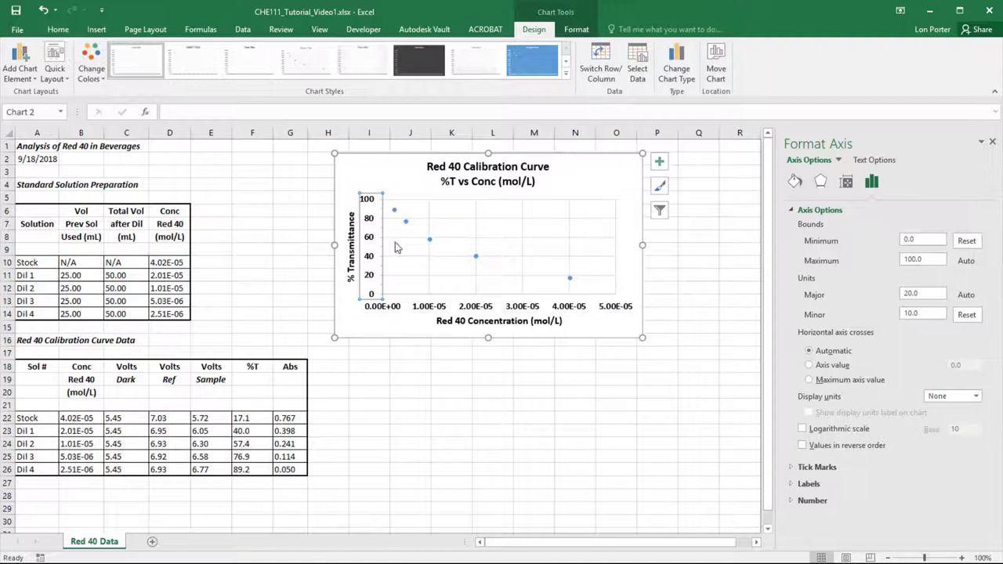
pyautogui.click(794, 182)
pyautogui.click(799, 210)
pyautogui.click(805, 348)
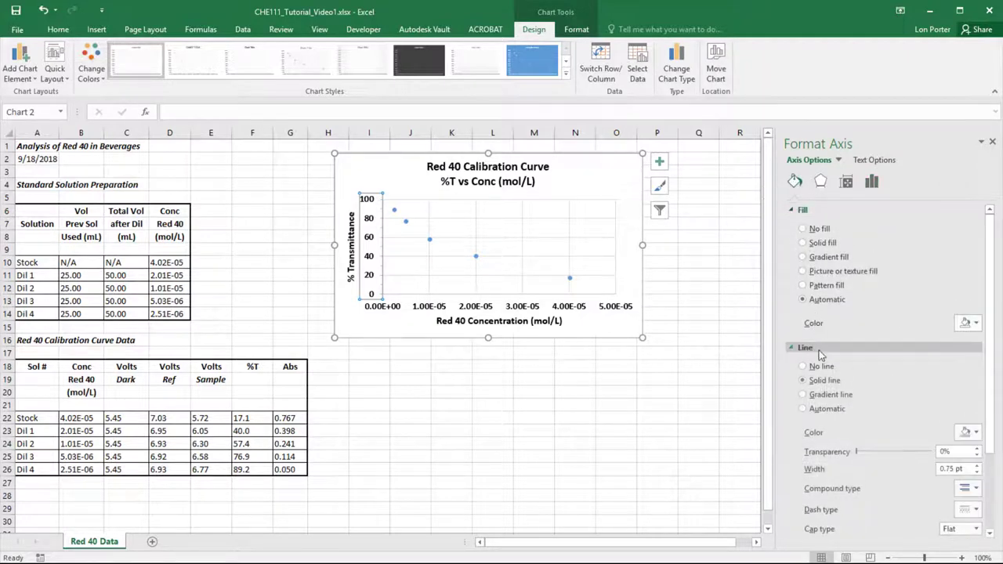
pyautogui.scroll(-2, 940, 368)
pyautogui.click(976, 372)
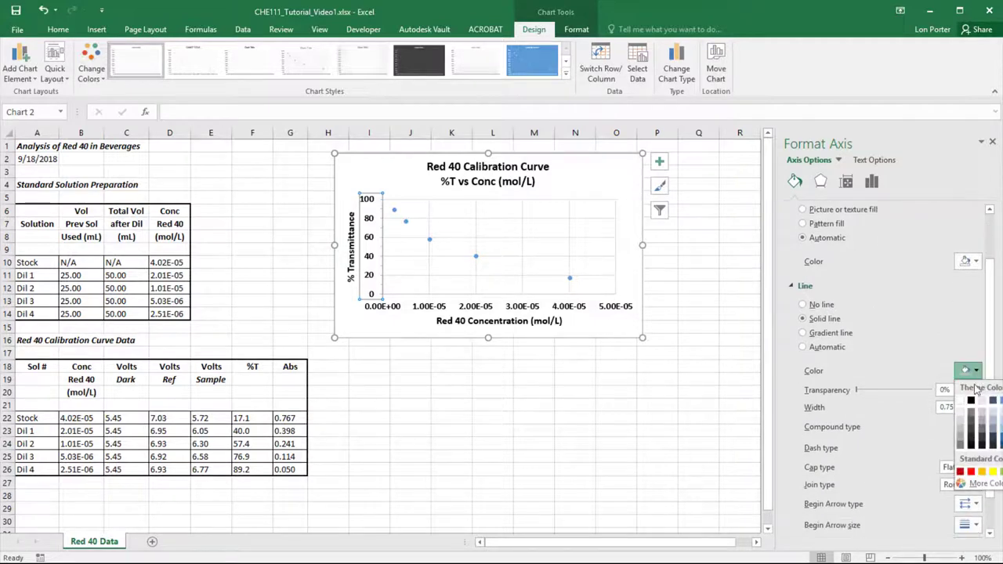
pyautogui.click(971, 405)
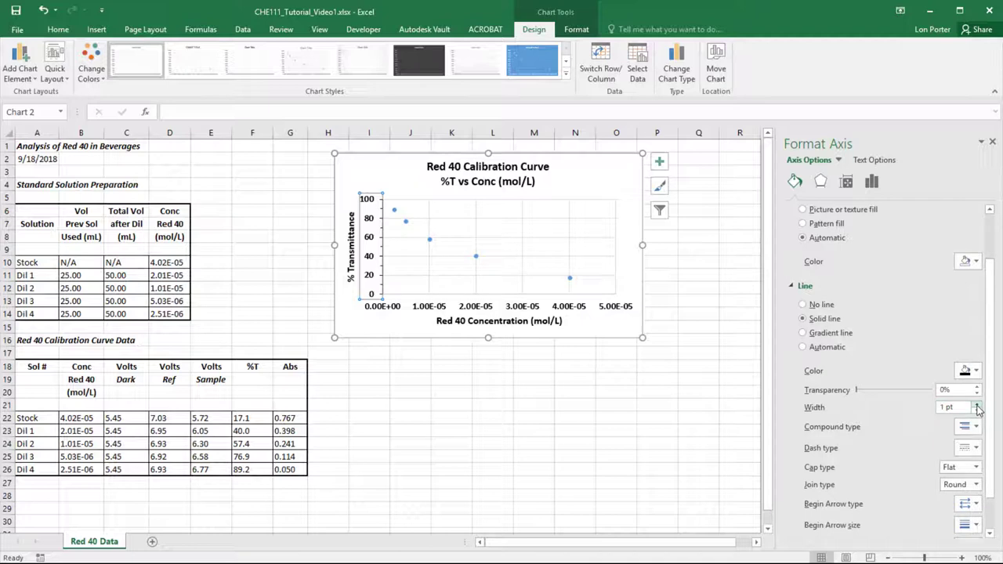
pyautogui.click(557, 377)
# - Set the major tick marks of the horizontal axis to Outside and expand its label options
pyautogui.click(549, 306)
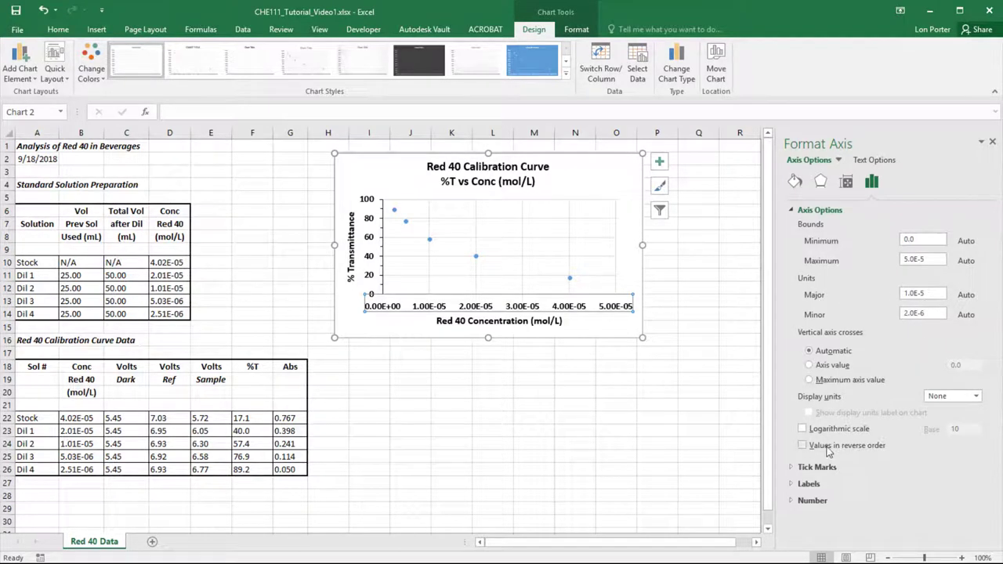
pyautogui.click(816, 468)
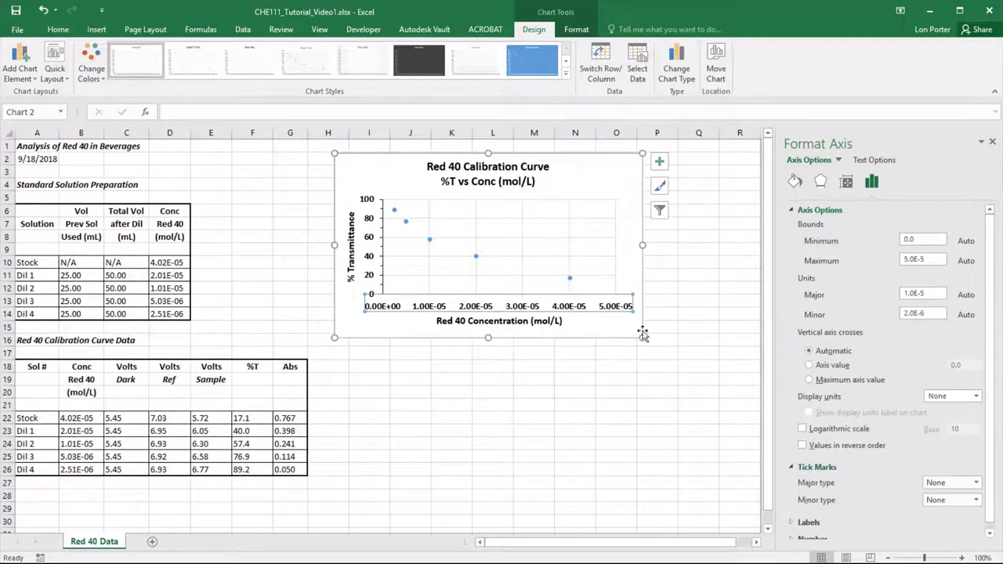
pyautogui.click(952, 476)
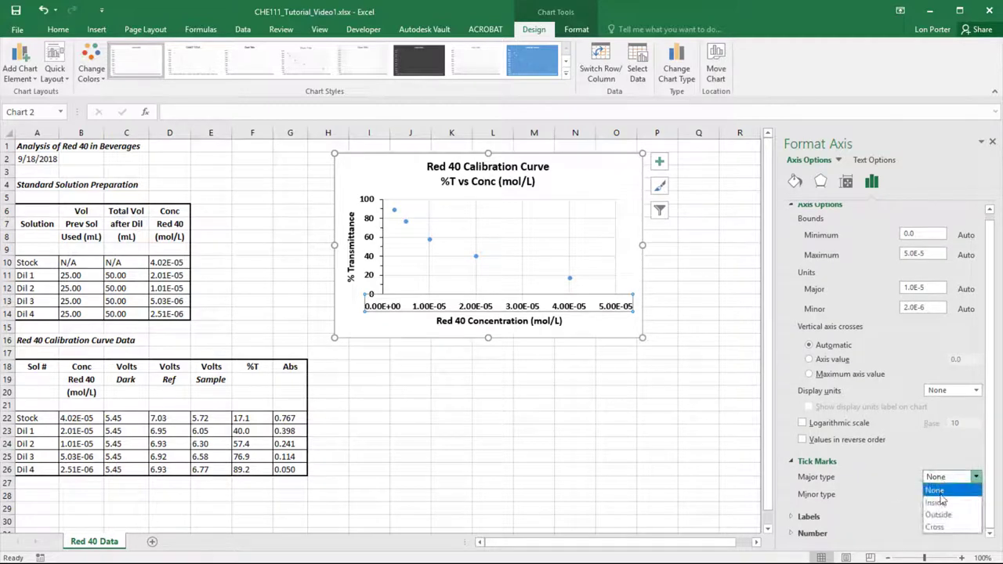
pyautogui.click(942, 517)
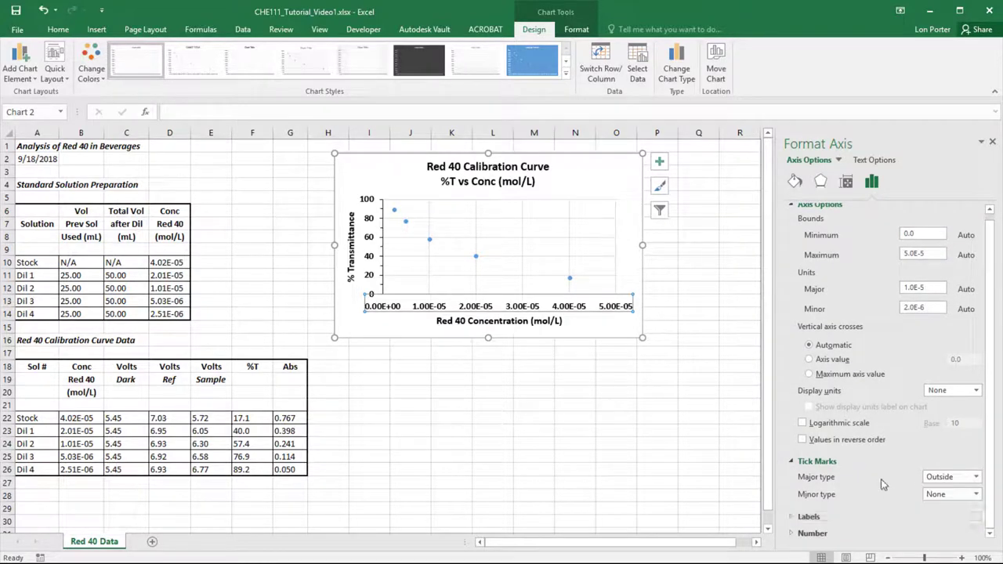
pyautogui.click(807, 517)
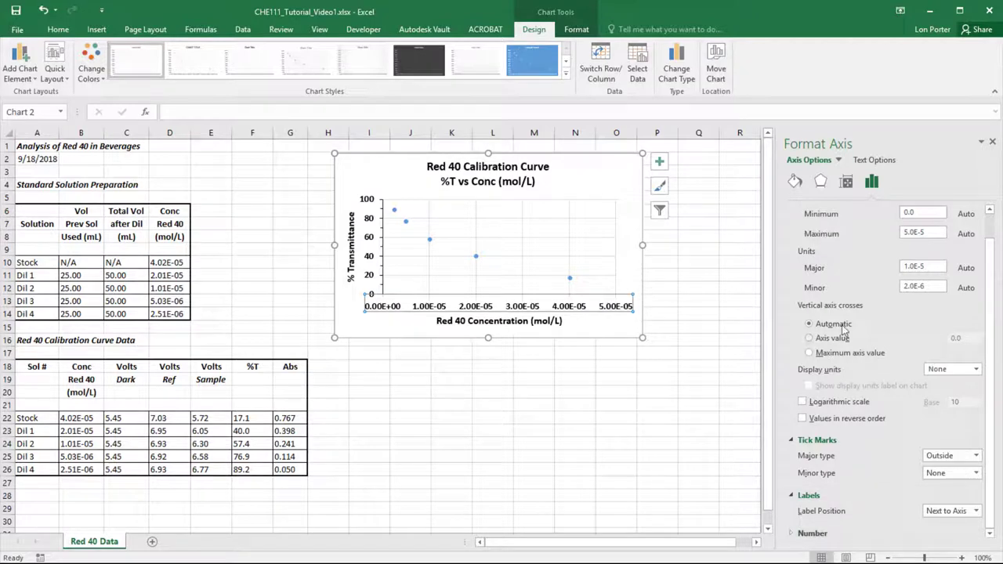
# - Change the horizontal axis line color to black and deselect the chart
pyautogui.click(796, 182)
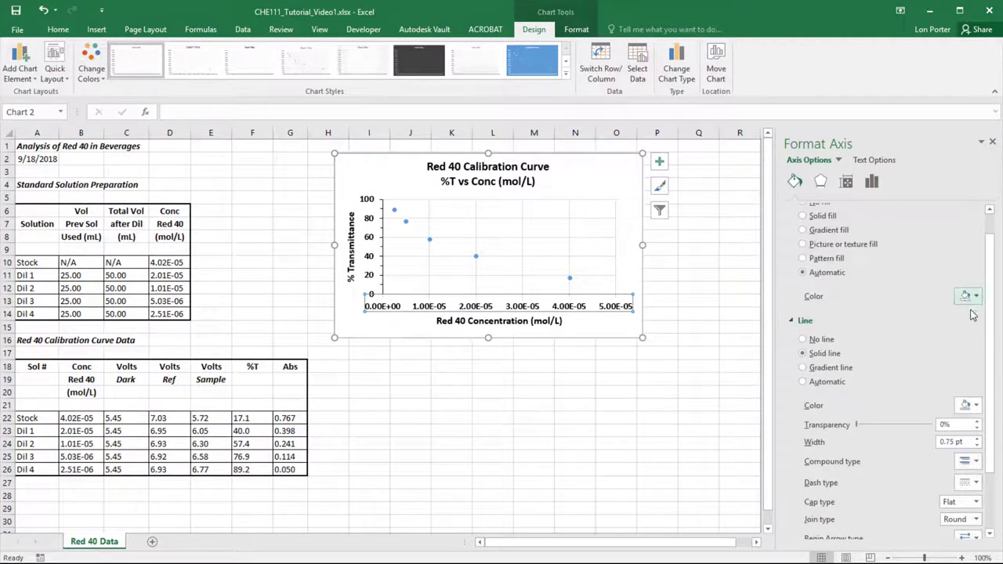
pyautogui.click(972, 406)
pyautogui.click(971, 435)
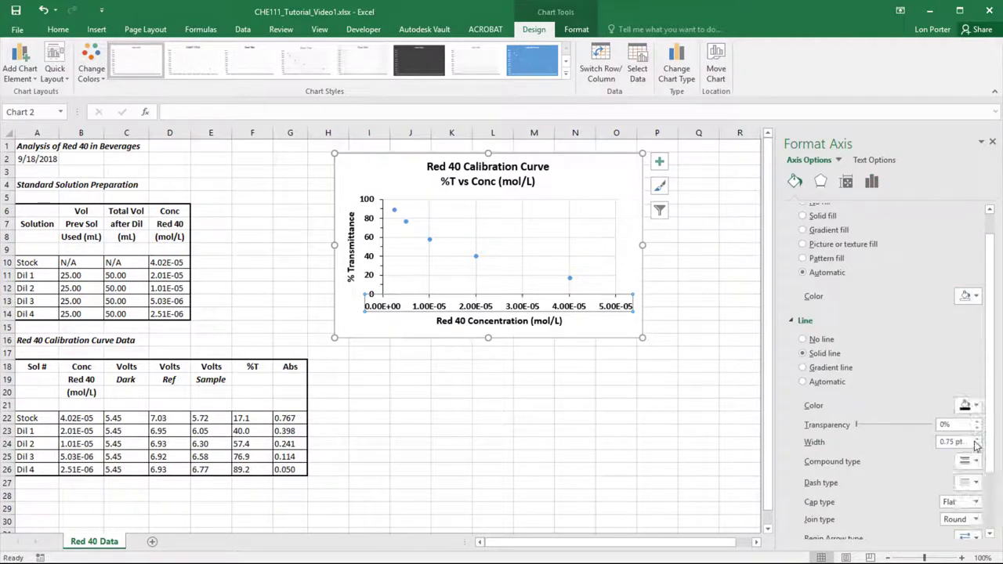
pyautogui.click(685, 415)
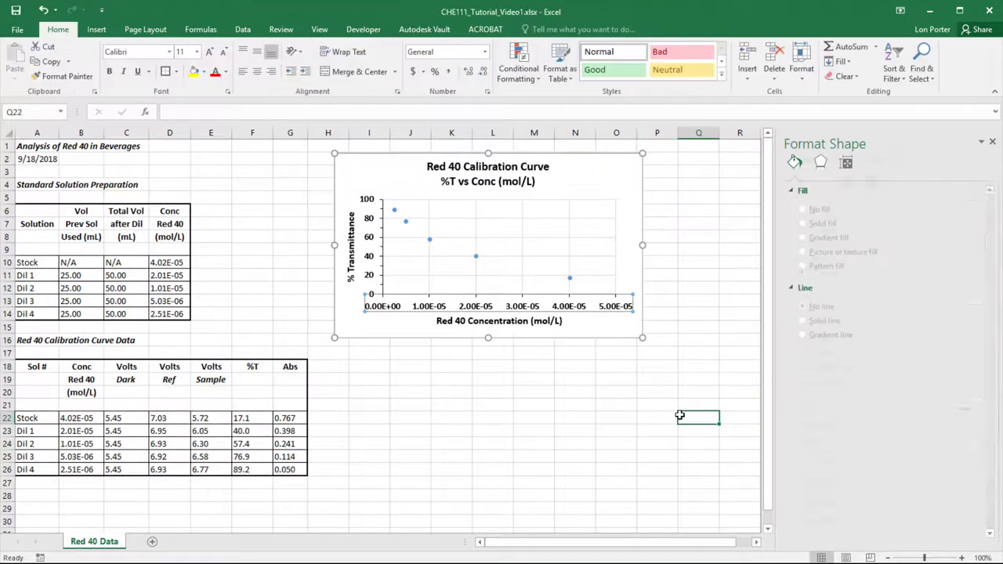
# - Remove the gridlines from the %T calibration chart
pyautogui.click(587, 208)
pyautogui.click(659, 163)
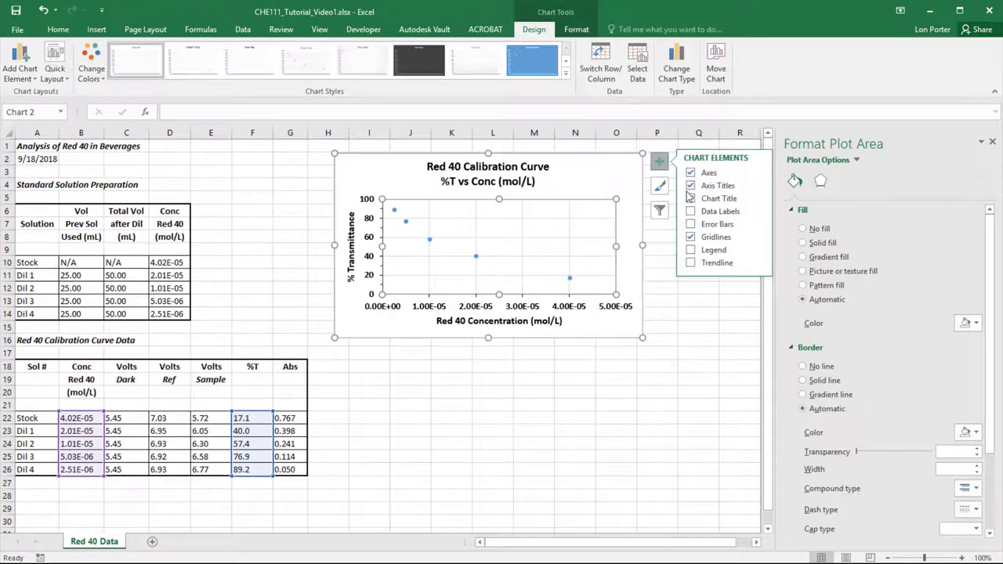
pyautogui.click(691, 236)
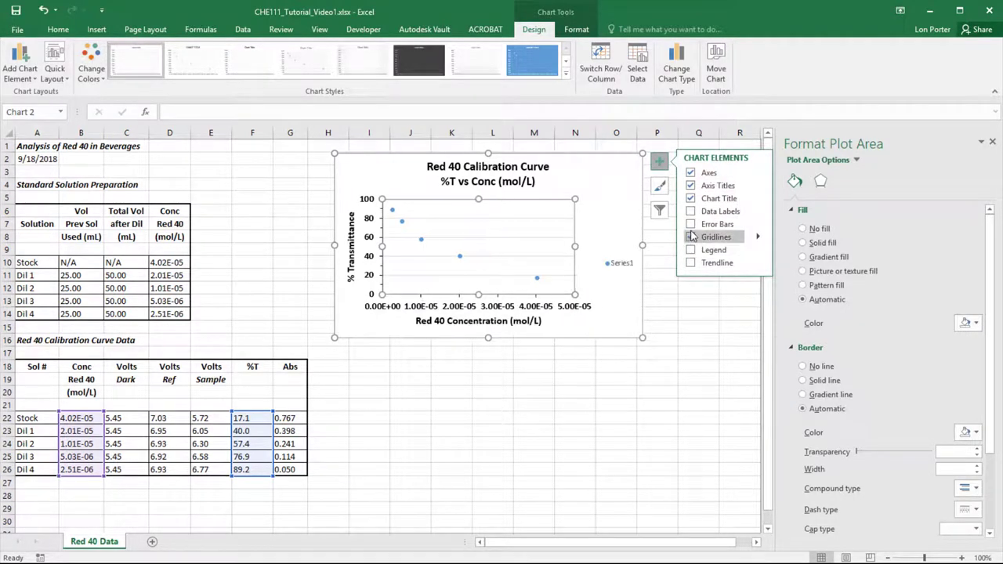
pyautogui.click(689, 238)
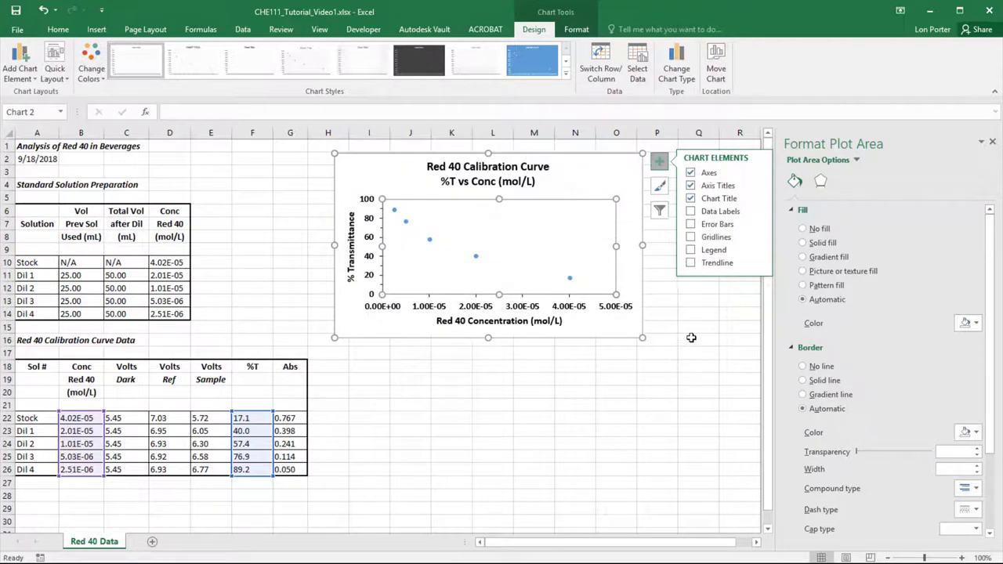
# - Try showing a legend on the chart, remove it again and deselect the chart
pyautogui.click(690, 250)
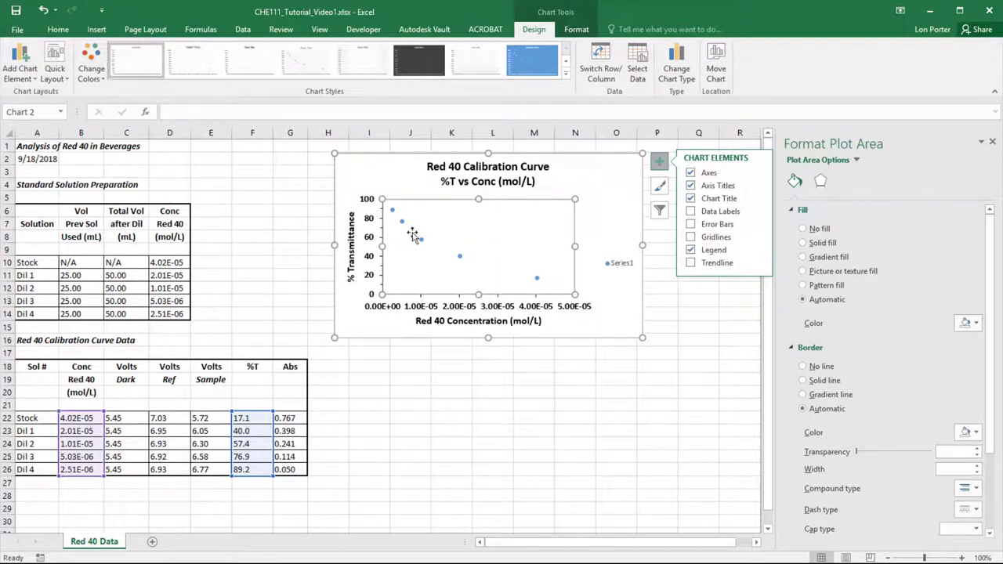
pyautogui.click(690, 250)
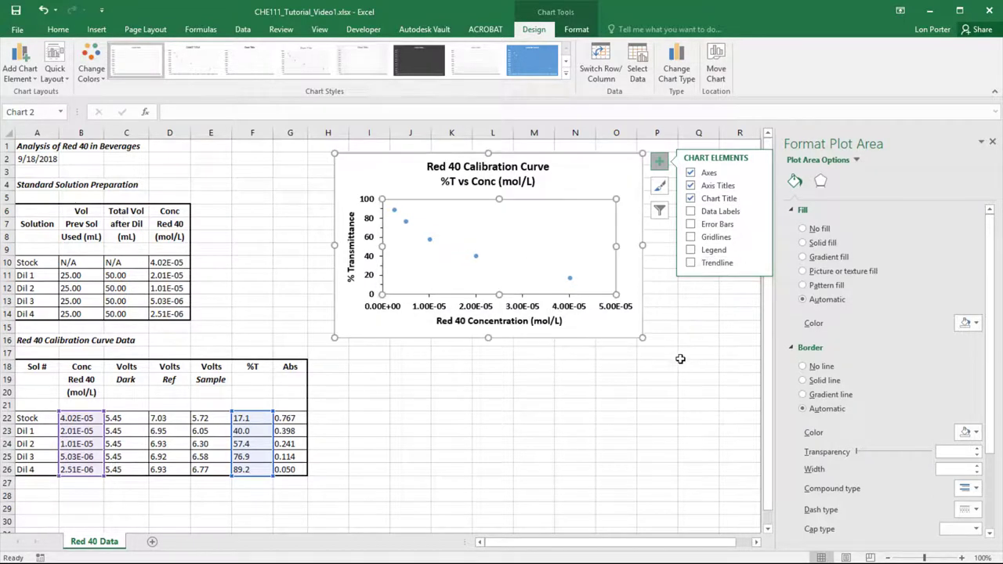
pyautogui.click(587, 376)
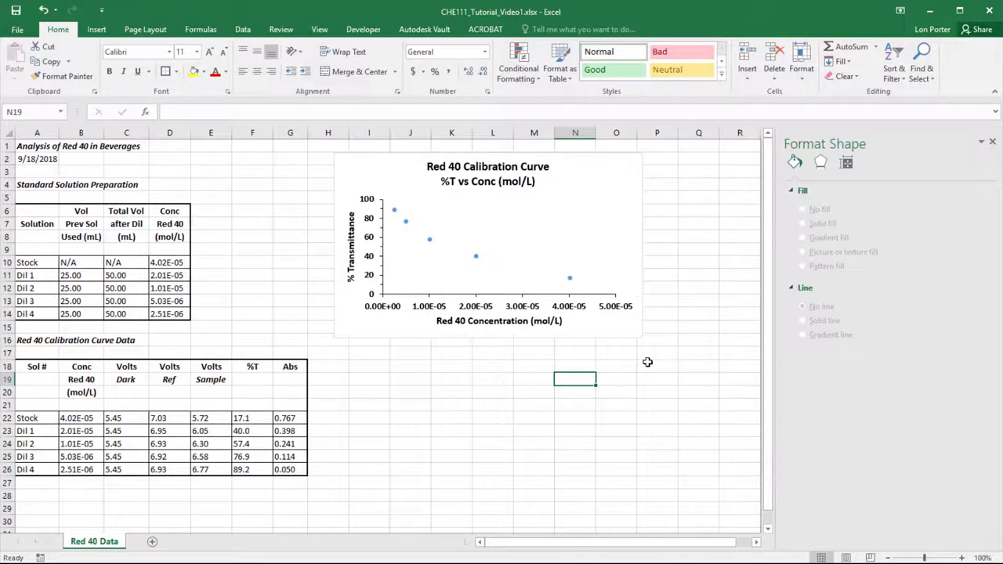
# - Give the data series markers a solid fill, trying dark red before choosing standard red, and deselect the chart
pyautogui.click(570, 281)
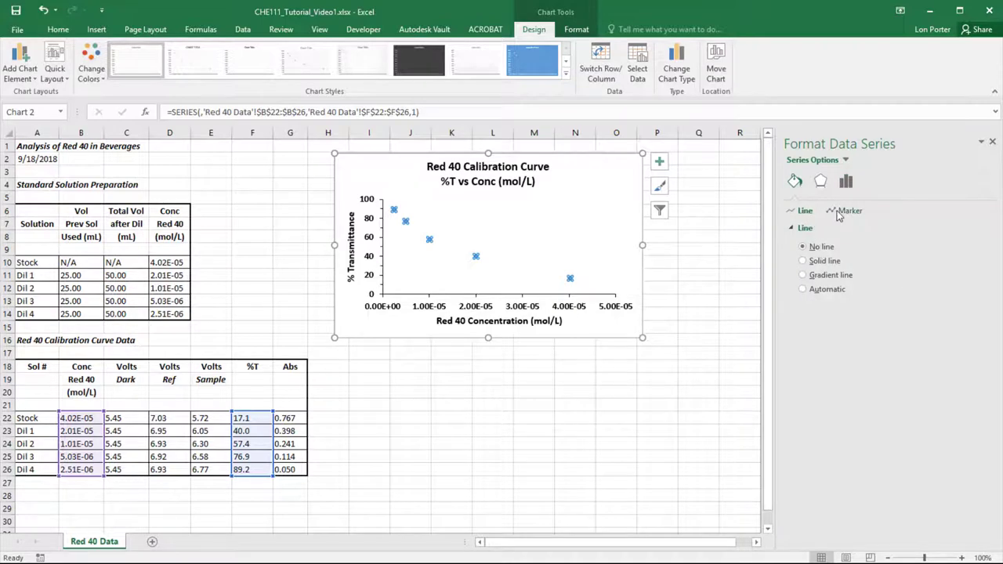
pyautogui.click(840, 212)
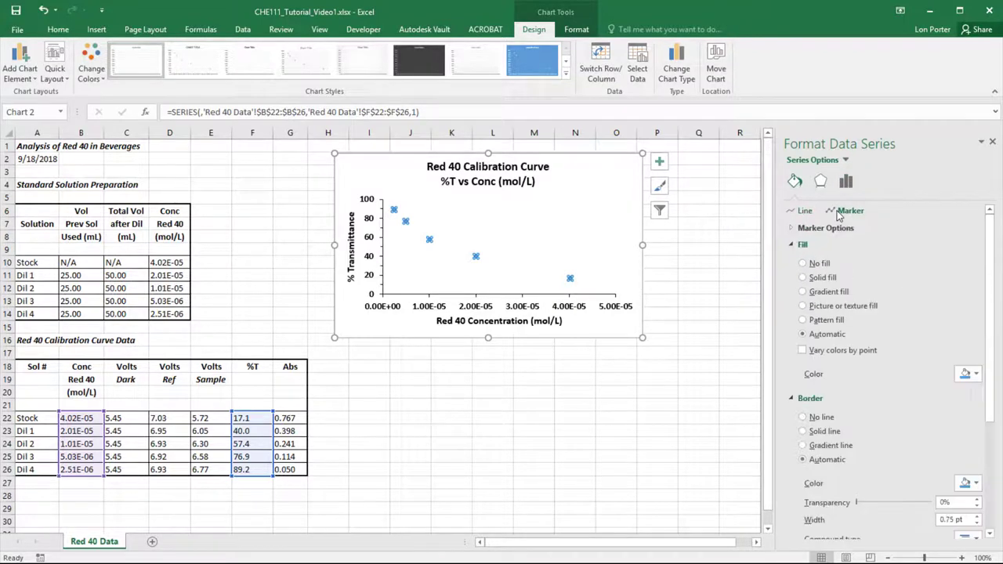
pyautogui.click(975, 375)
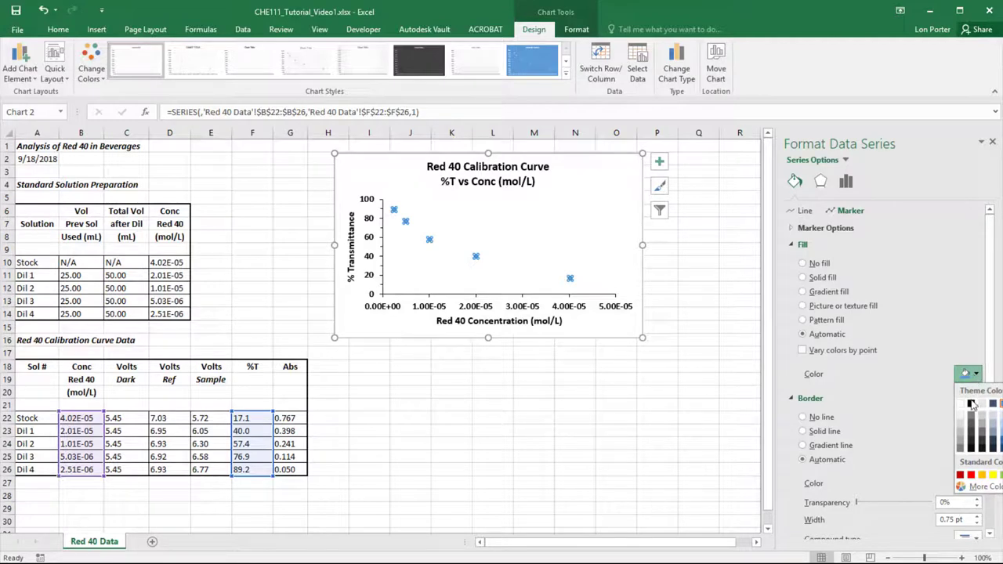
pyautogui.click(967, 476)
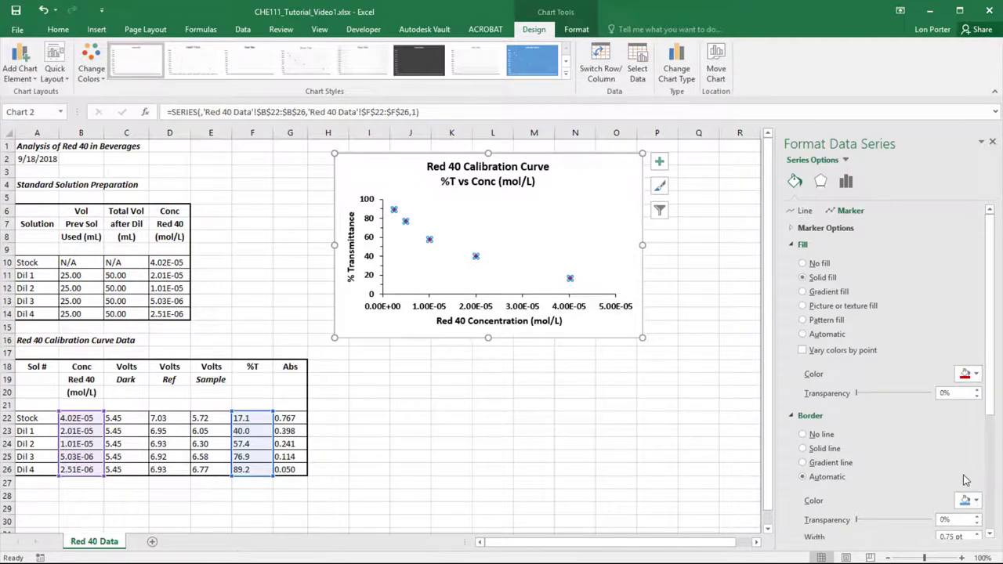
pyautogui.click(976, 376)
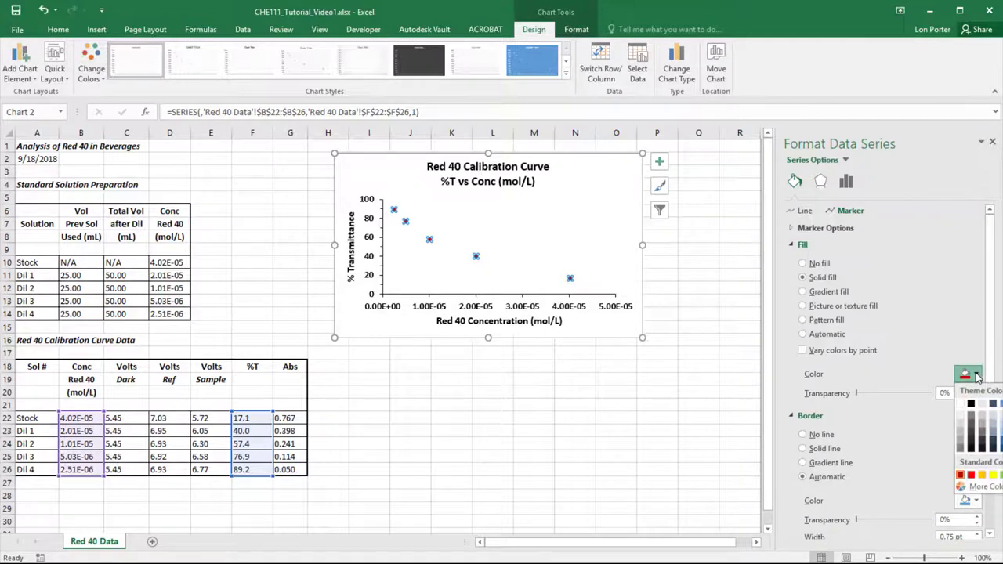
pyautogui.click(971, 477)
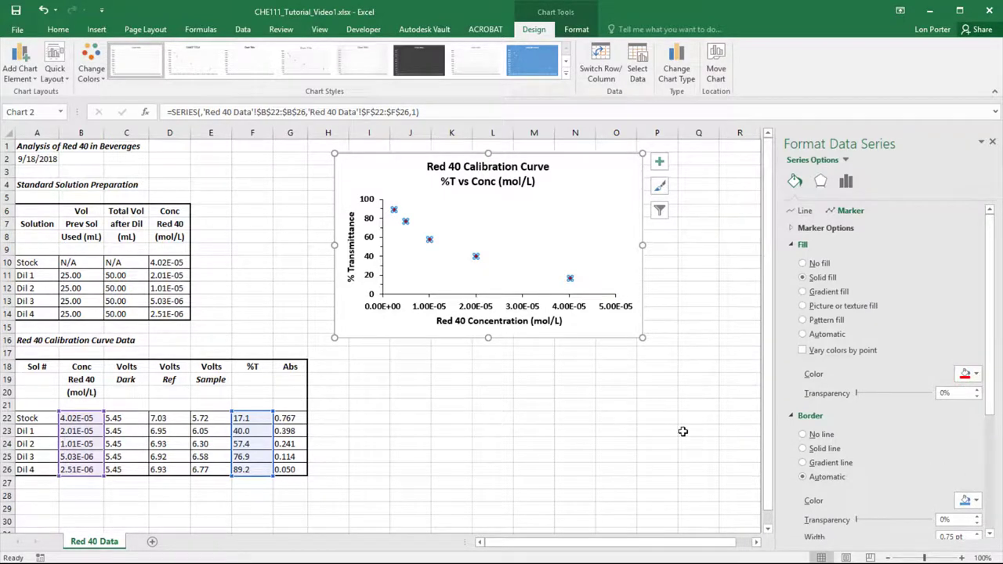
pyautogui.click(684, 431)
pyautogui.click(659, 394)
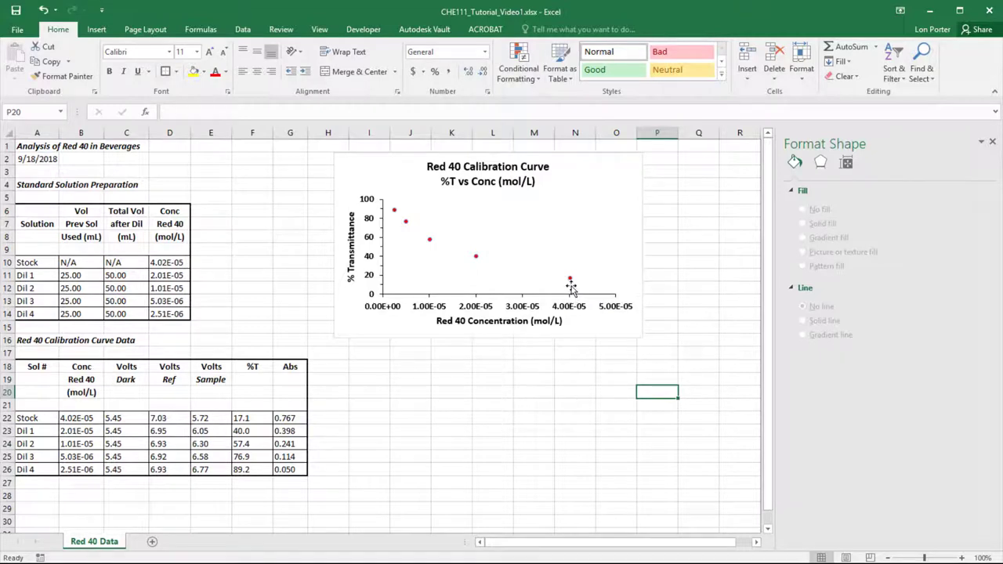
pyautogui.moveTo(570, 282)
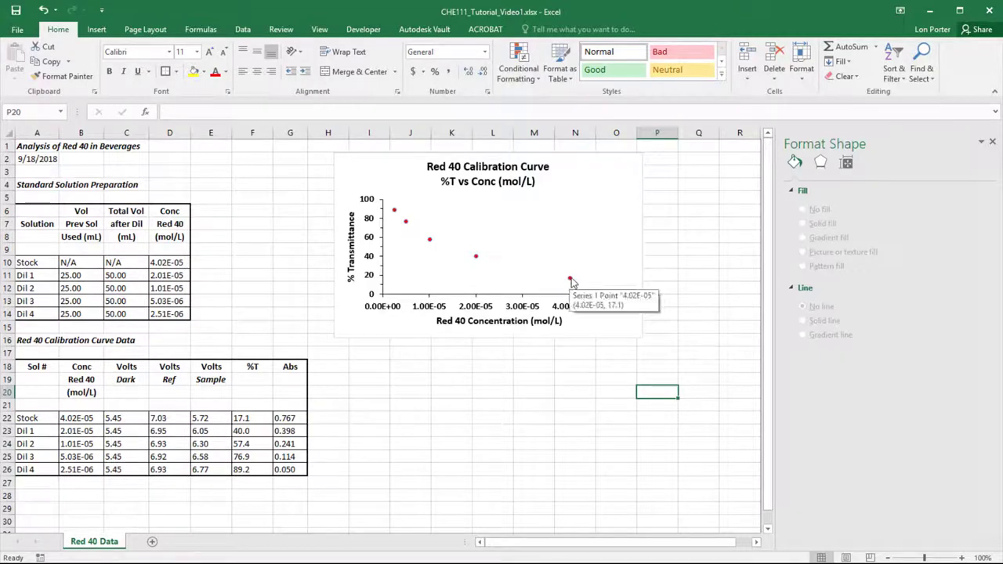
pyautogui.click(595, 262)
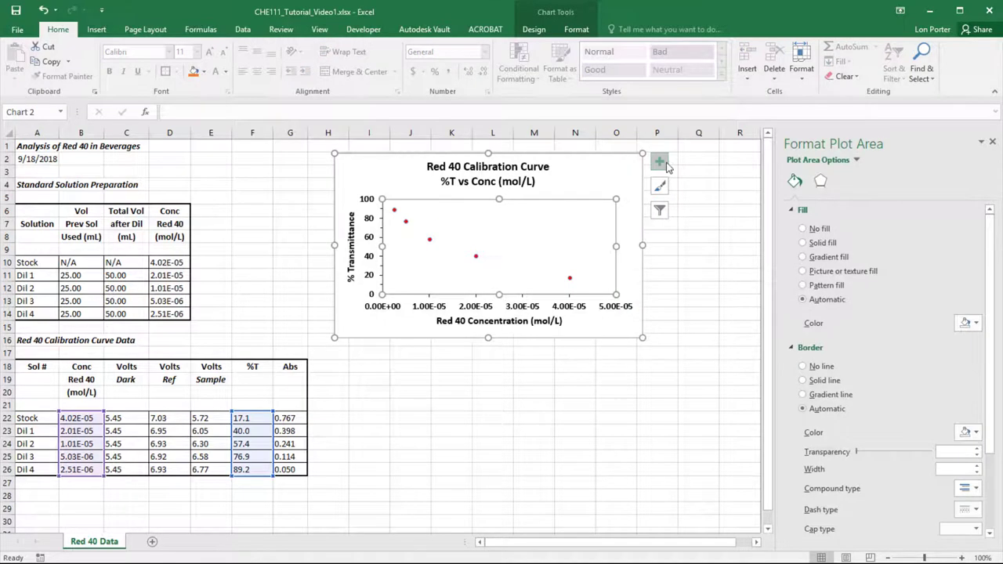
pyautogui.click(658, 161)
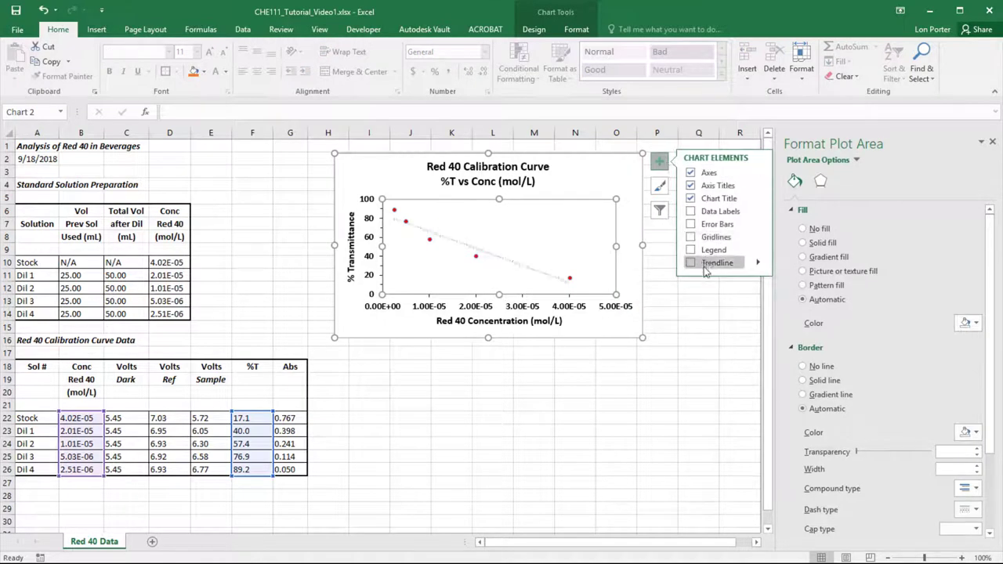
pyautogui.click(696, 343)
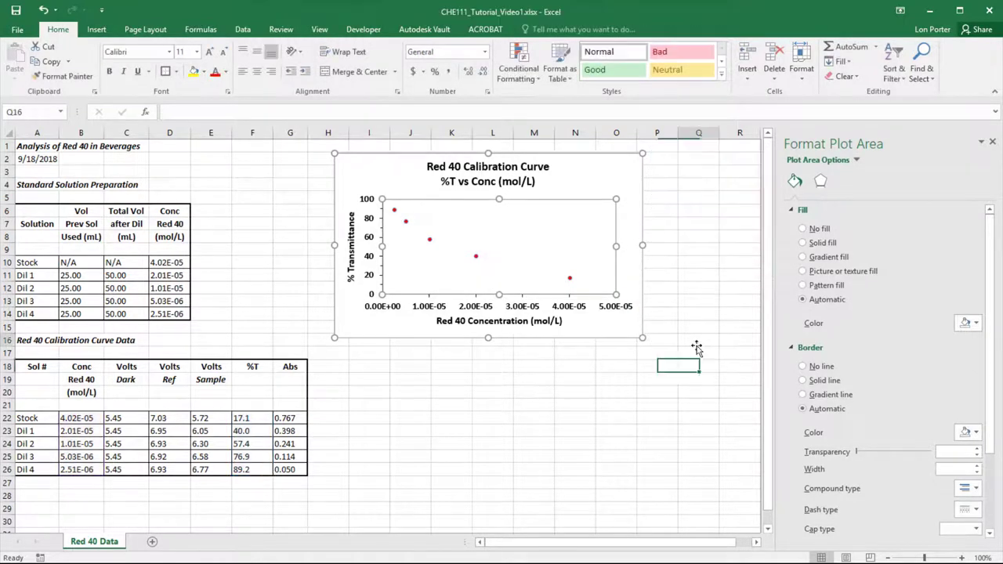
pyautogui.rightClick(571, 281)
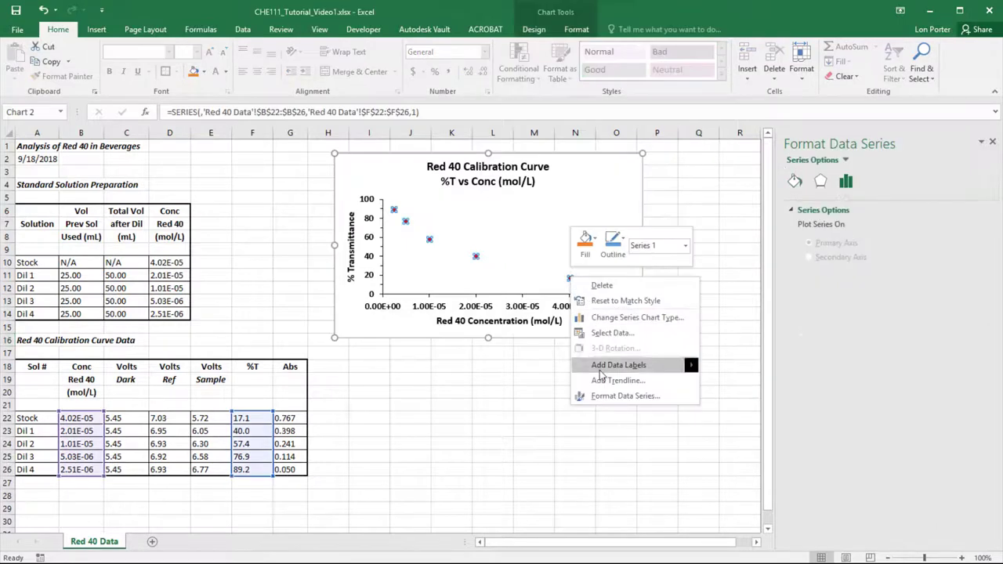
pyautogui.press('Escape')
pyautogui.click(649, 278)
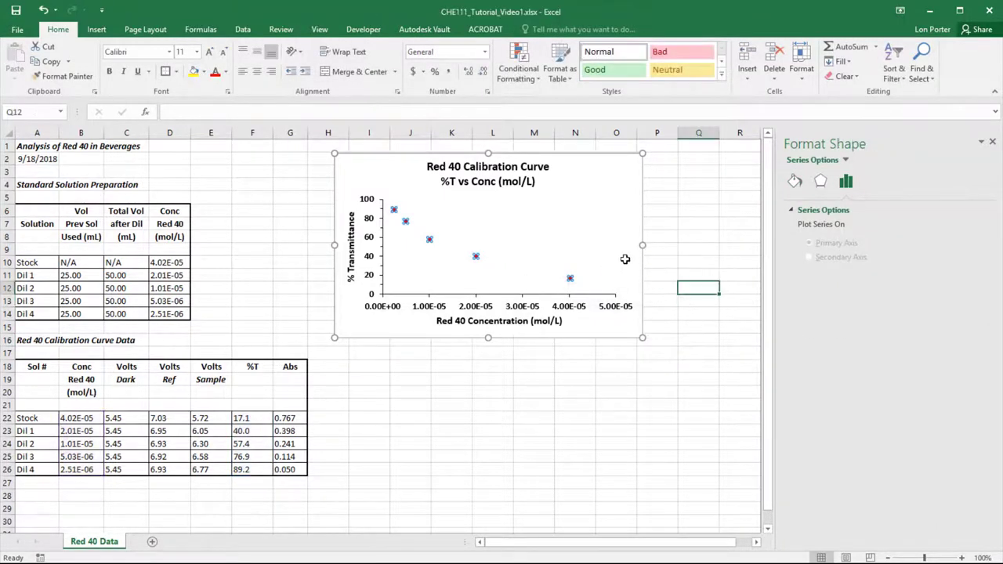
pyautogui.click(571, 280)
pyautogui.click(548, 379)
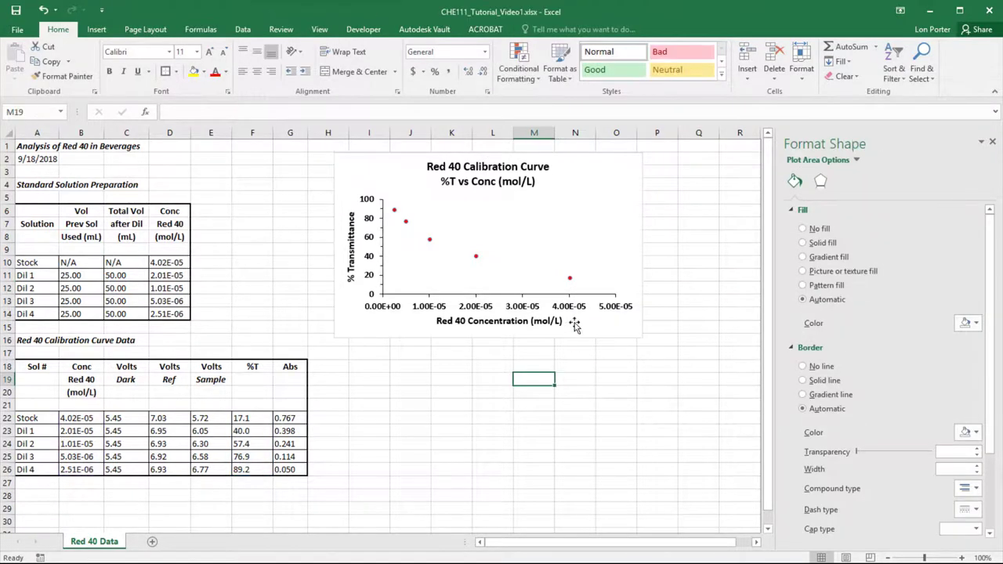
# - Add a linear trendline to the %T data series and display its equation and R-squared value on the chart
pyautogui.rightClick(570, 280)
pyautogui.click(616, 379)
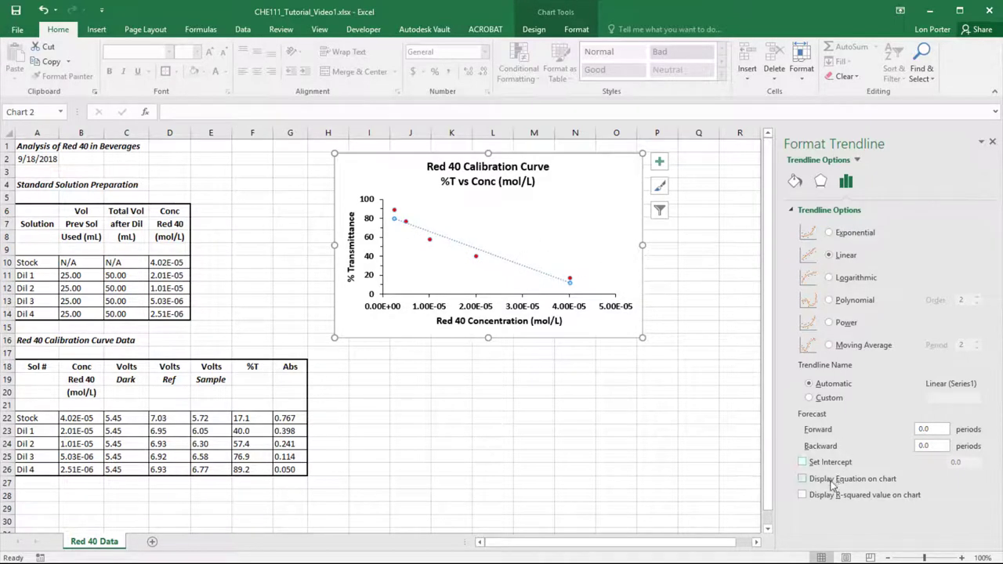
pyautogui.click(802, 479)
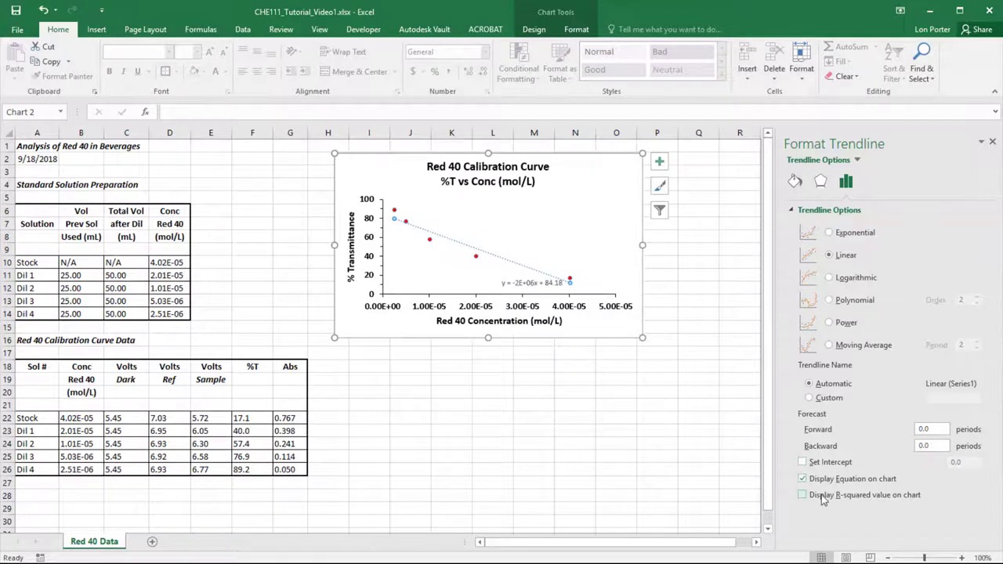
pyautogui.click(803, 495)
# - Make the trendline label bold at size 11, place it in the empty area above the trendline, and deselect the chart
pyautogui.moveTo(532, 283); pyautogui.dragTo(552, 206)
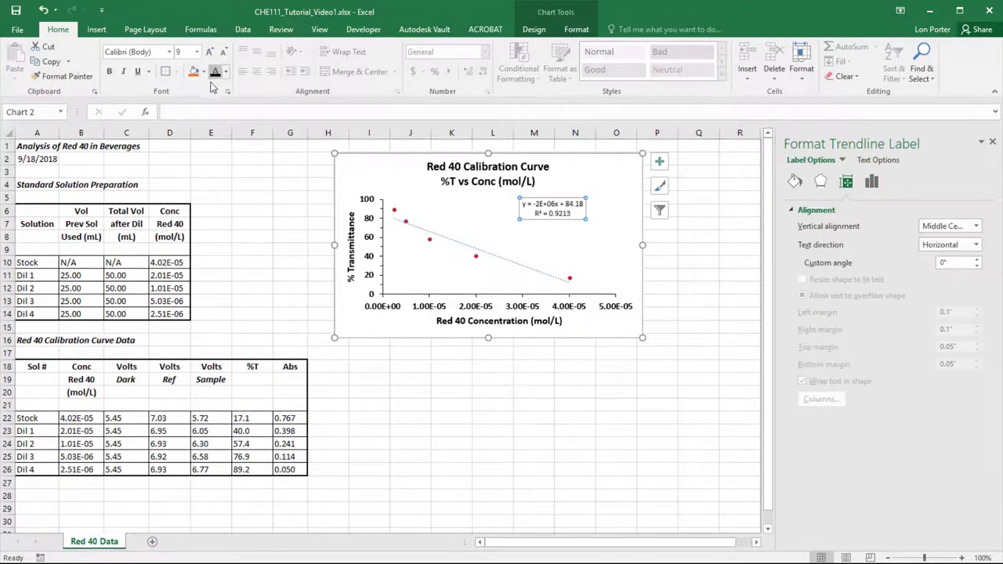
pyautogui.click(210, 52)
pyautogui.click(210, 52)
pyautogui.click(210, 52)
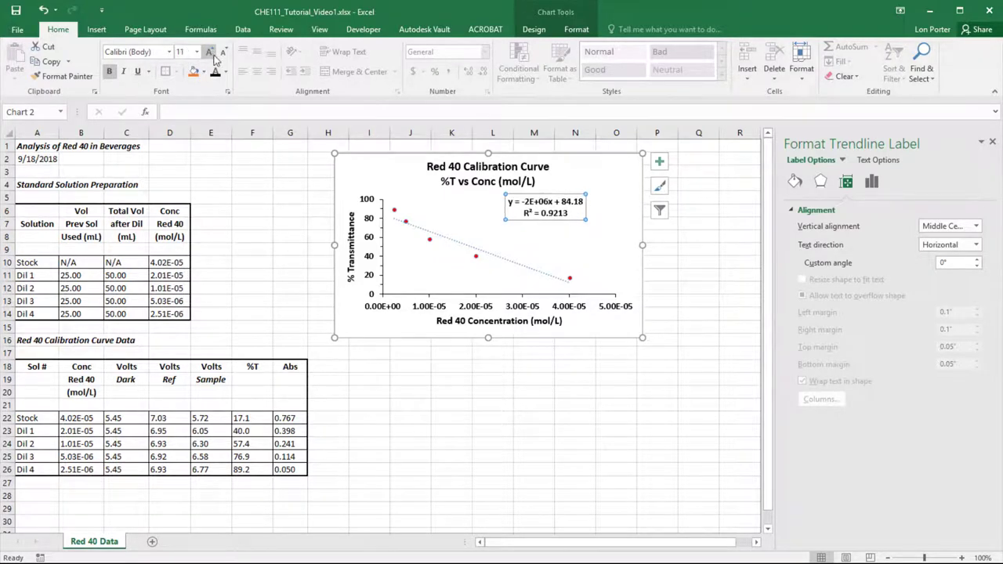
pyautogui.moveTo(539, 196); pyautogui.dragTo(520, 211)
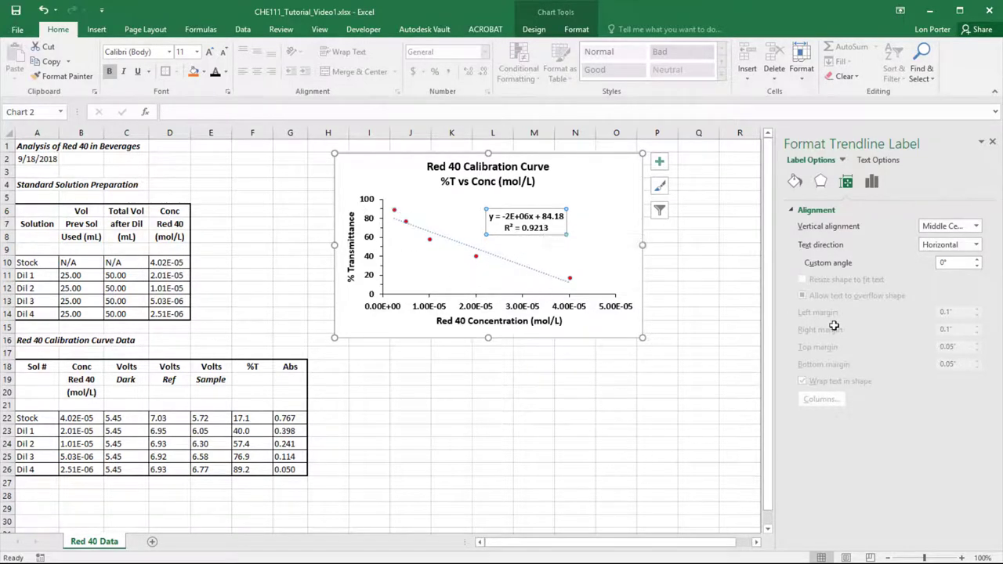
pyautogui.click(680, 290)
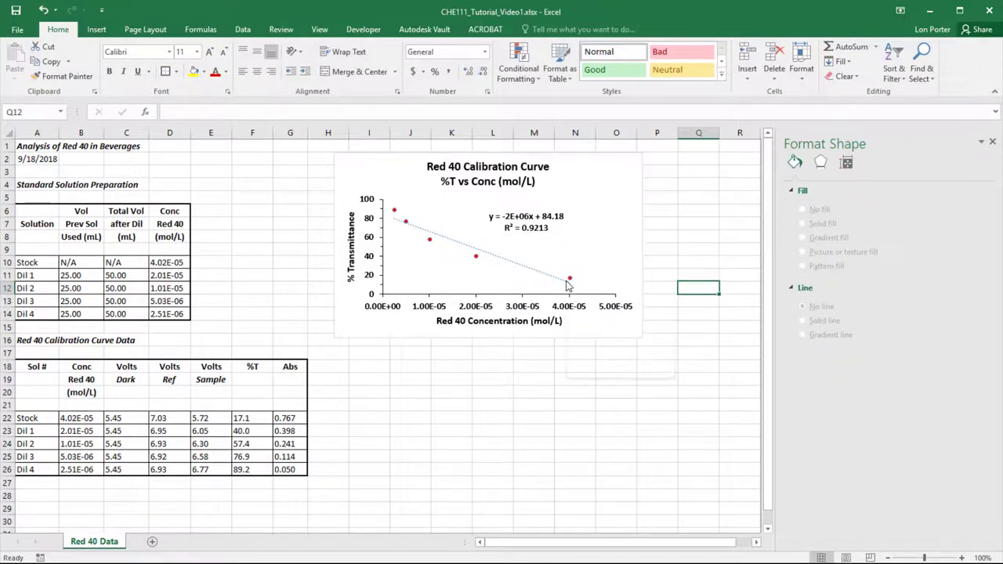
# - Change the trendline type to Exponential and move the chart slightly right and up to the first row
pyautogui.rightClick(568, 284)
pyautogui.click(603, 369)
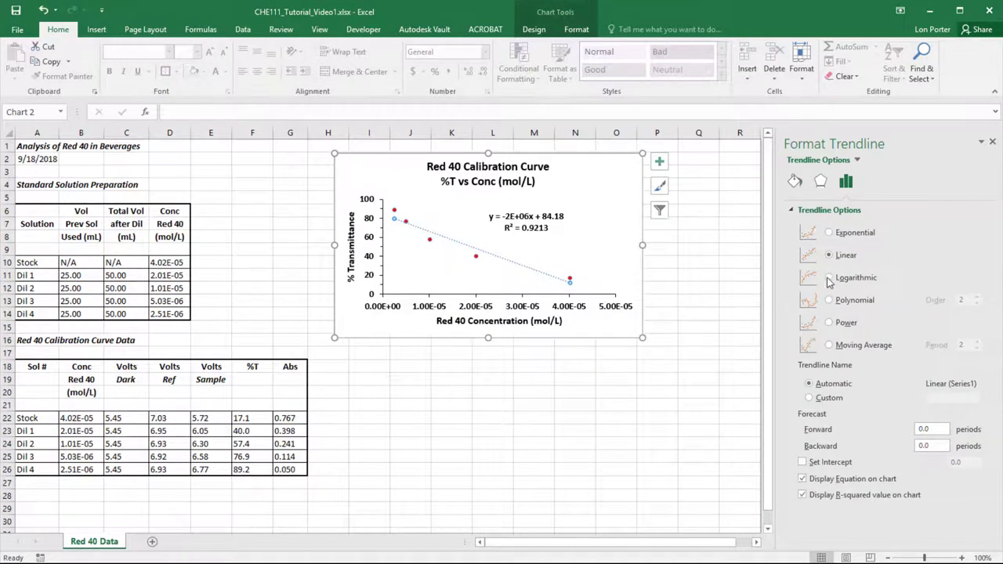
pyautogui.click(844, 237)
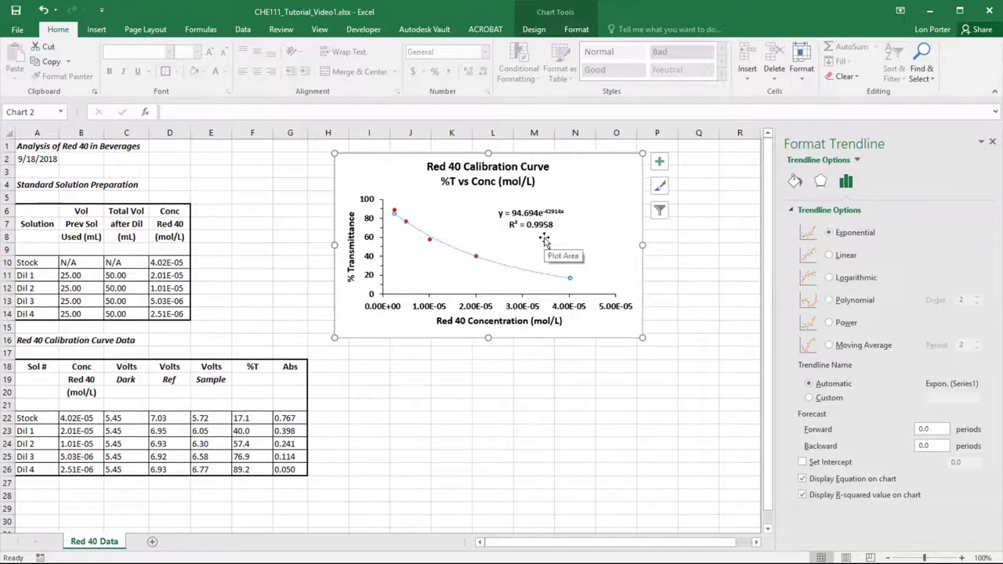
pyautogui.click(709, 264)
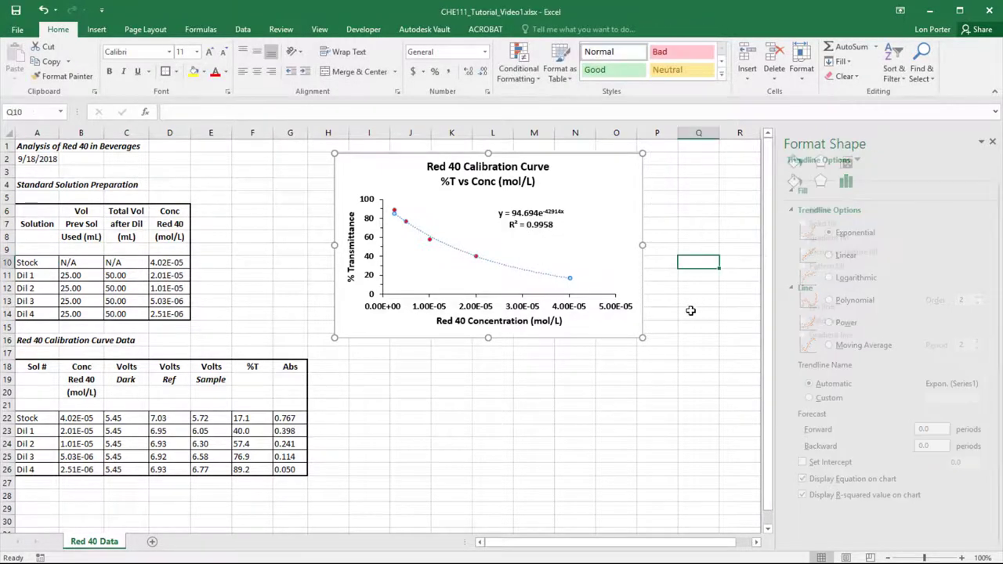
pyautogui.click(518, 430)
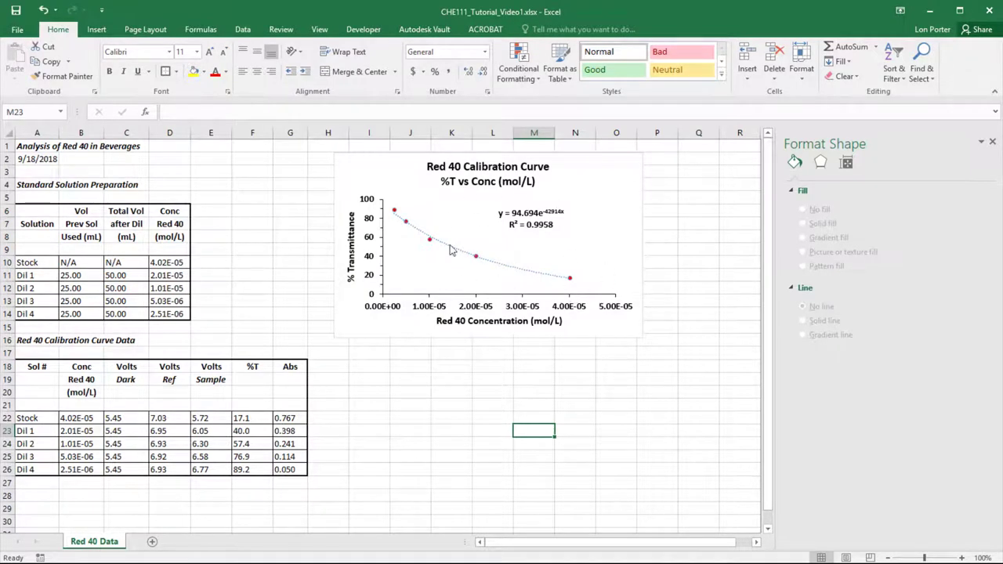
pyautogui.moveTo(590, 188); pyautogui.dragTo(637, 180)
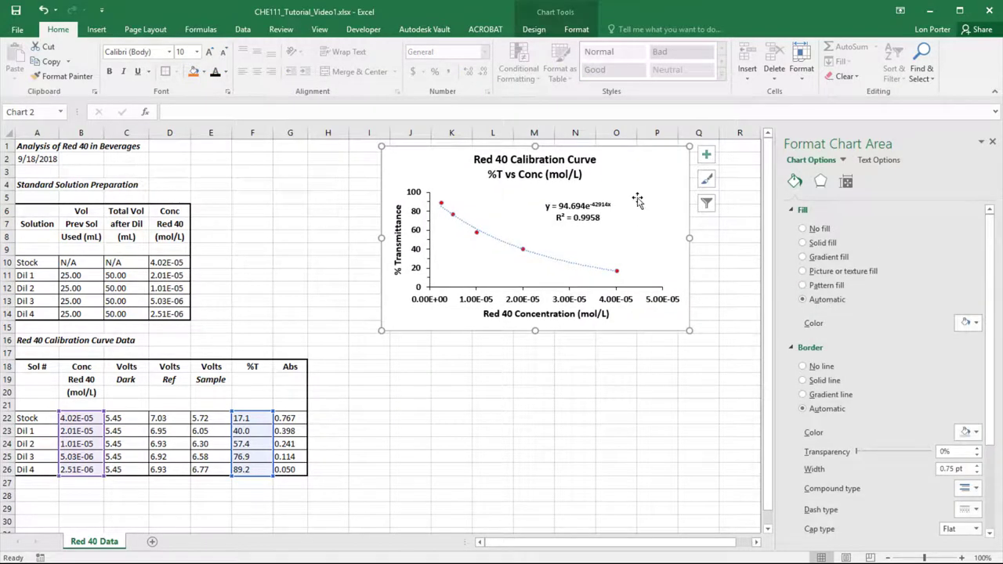
pyautogui.click(604, 405)
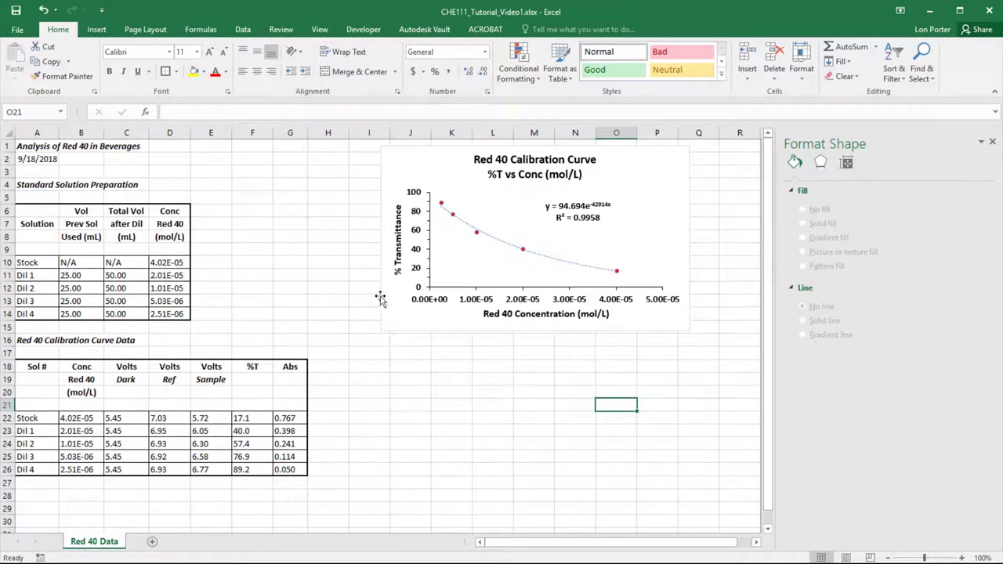
# - Set the sheet to print with Fit Sheet on One Page scaling and Landscape Orientation, and return to the worksheet
pyautogui.click(18, 29)
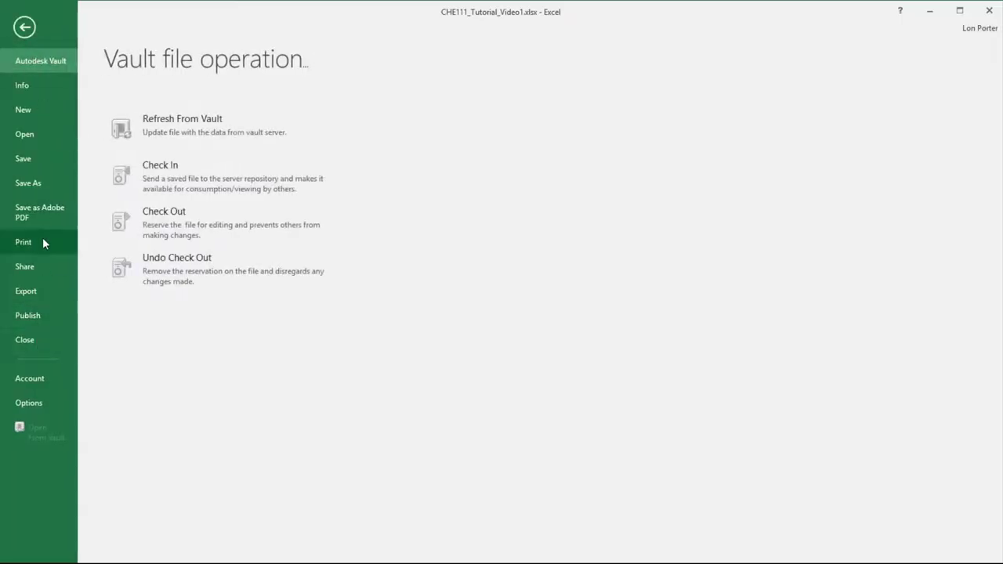
pyautogui.click(43, 238)
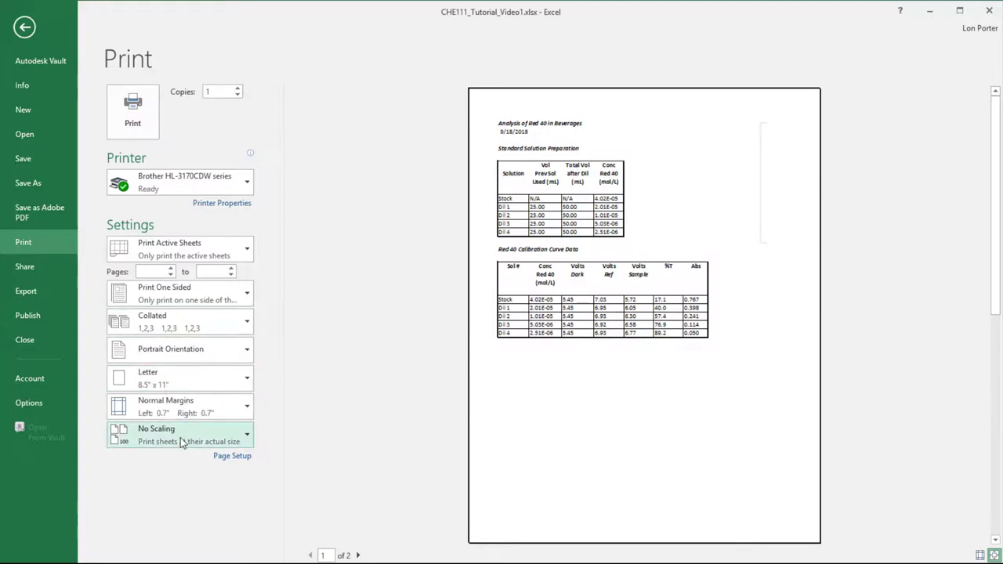
pyautogui.click(181, 441)
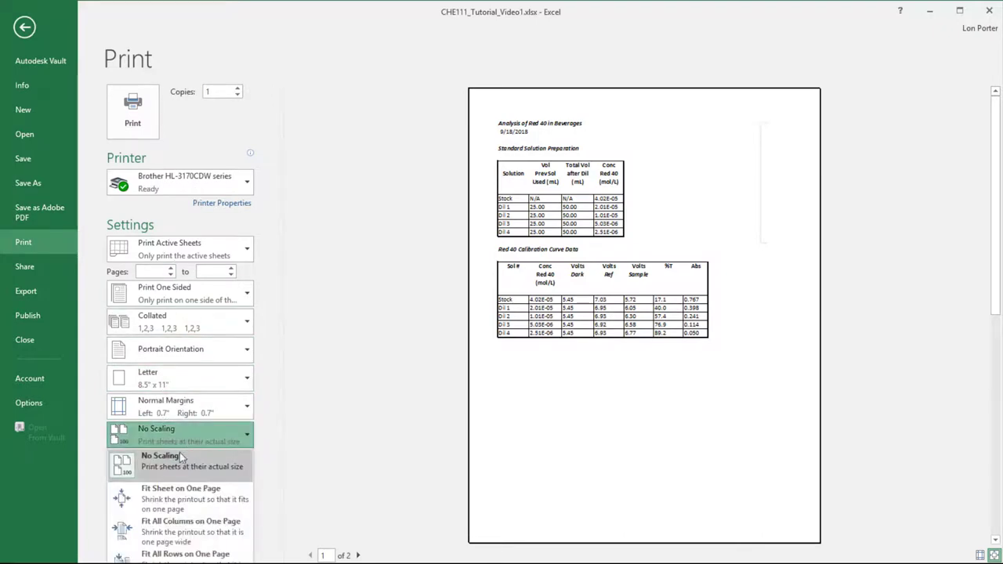
pyautogui.click(182, 498)
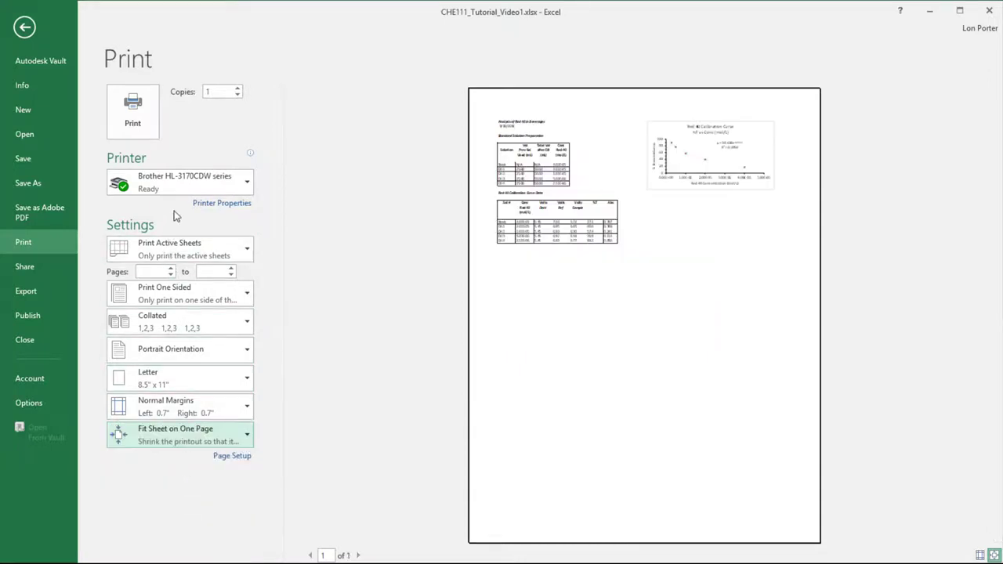
pyautogui.click(174, 406)
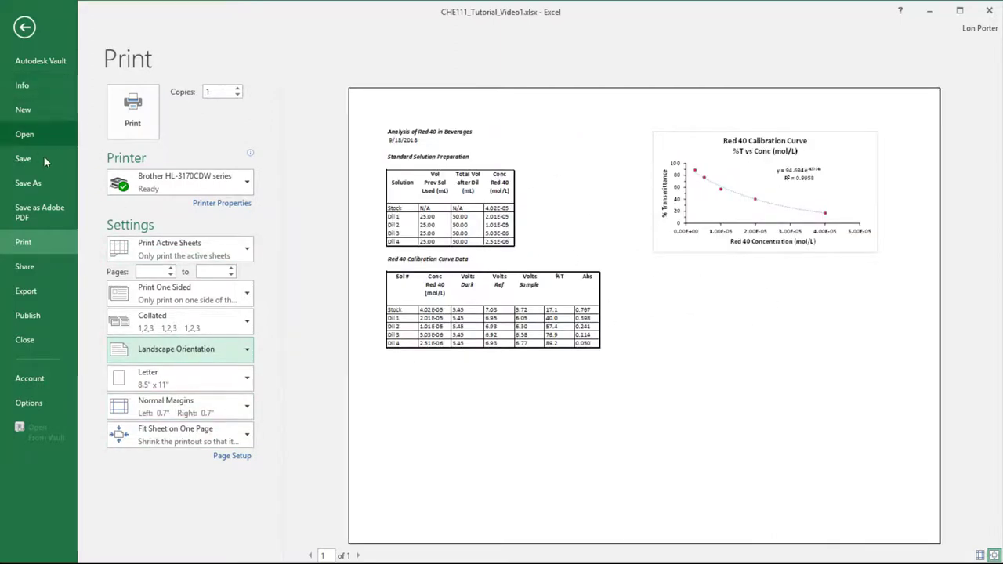
pyautogui.click(25, 29)
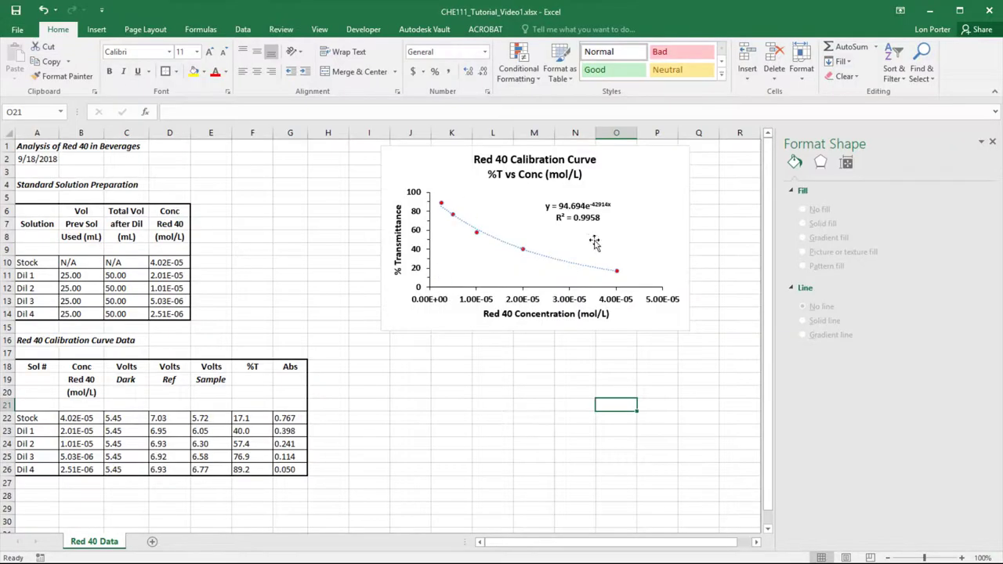
# - Preview the print layout of the selected %T calibration chart alone and return to the worksheet
pyautogui.click(403, 309)
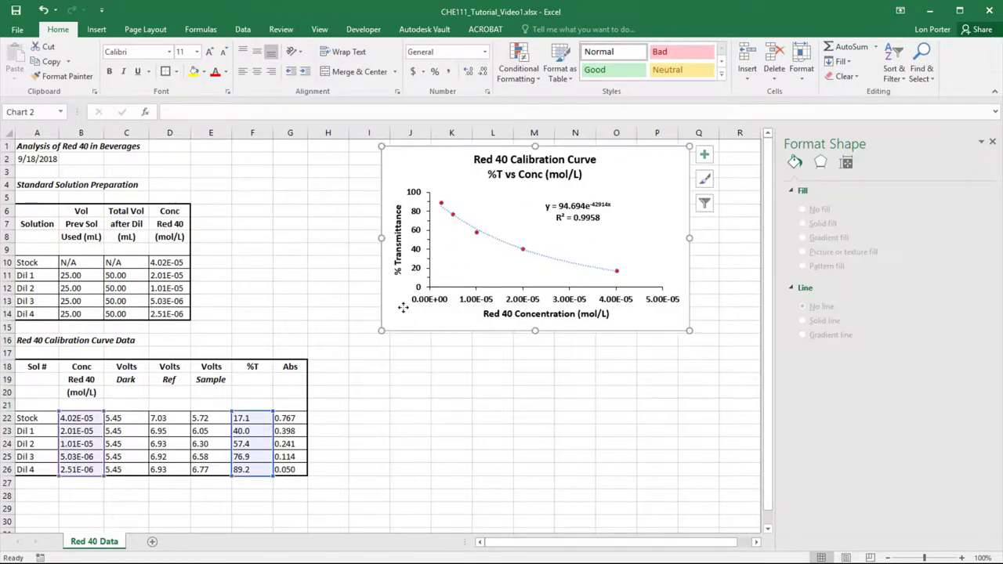
pyautogui.click(26, 31)
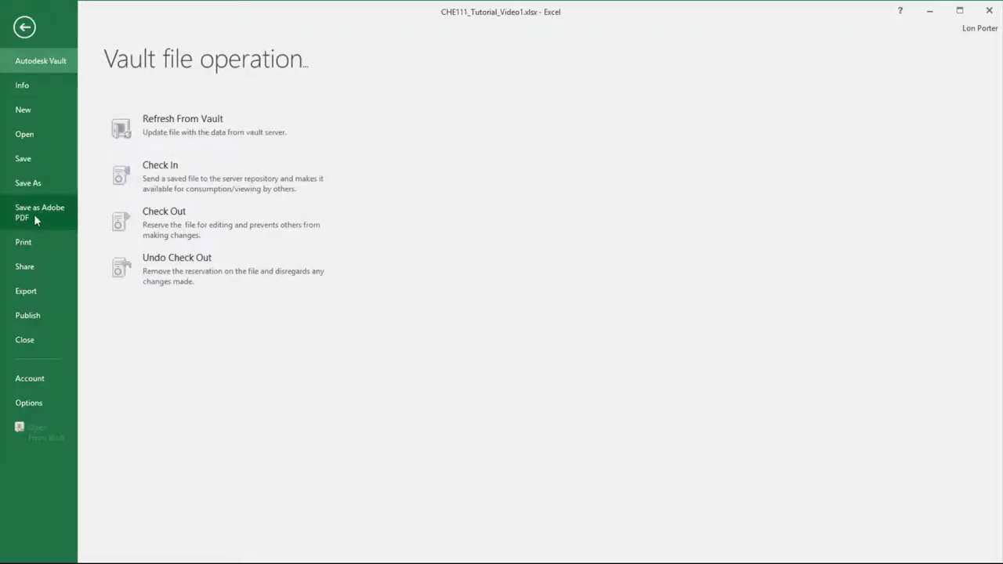
pyautogui.click(24, 242)
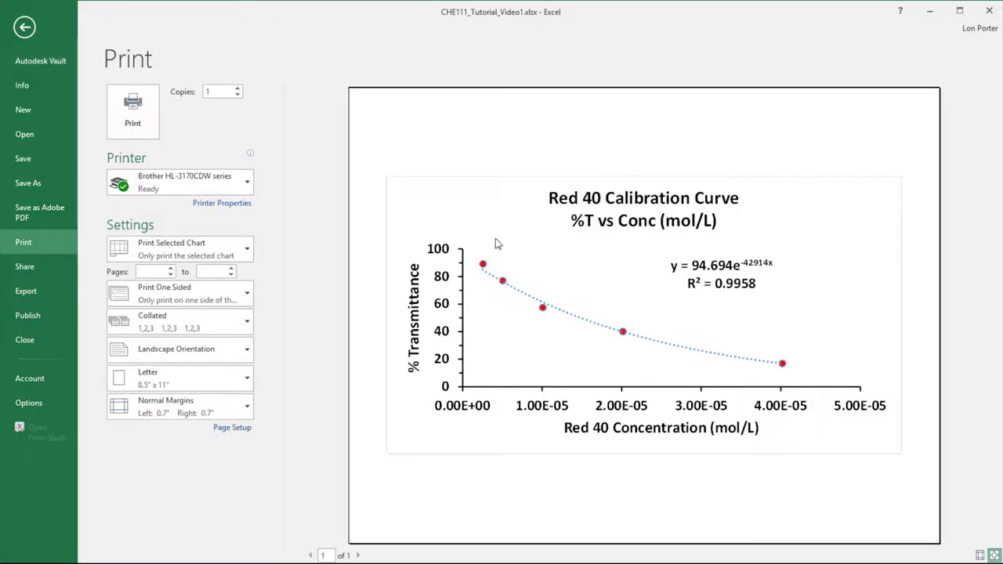
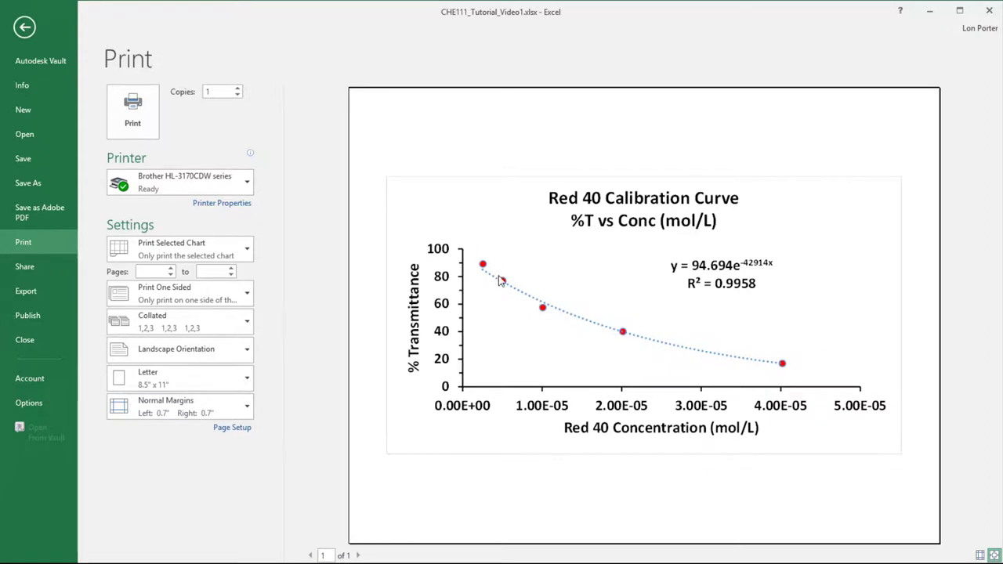
pyautogui.click(25, 28)
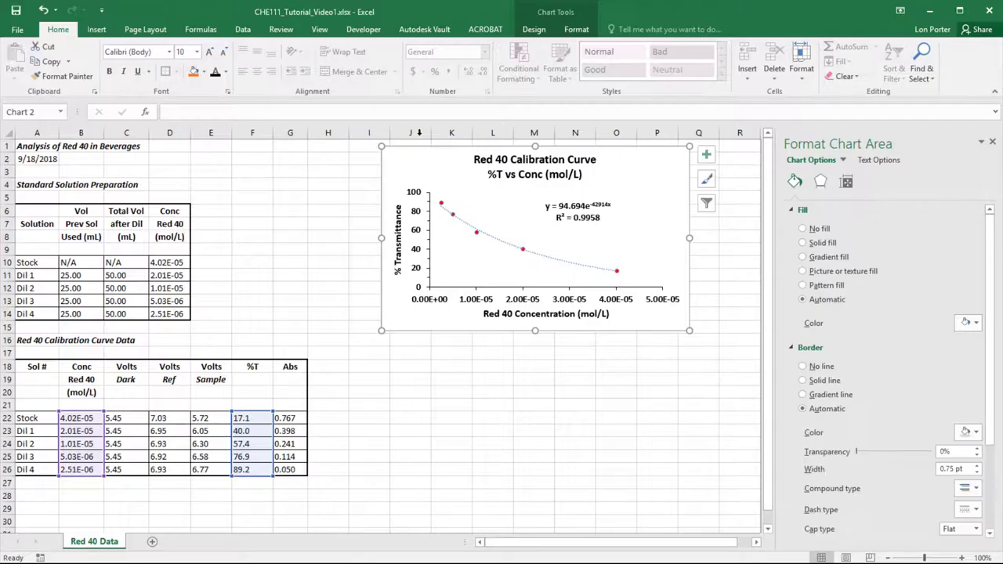
# - Move the chart slightly left to span about columns I to P, and inspect its highlighted source data ranges
pyautogui.moveTo(431, 186); pyautogui.dragTo(407, 184)
pyautogui.click(430, 380)
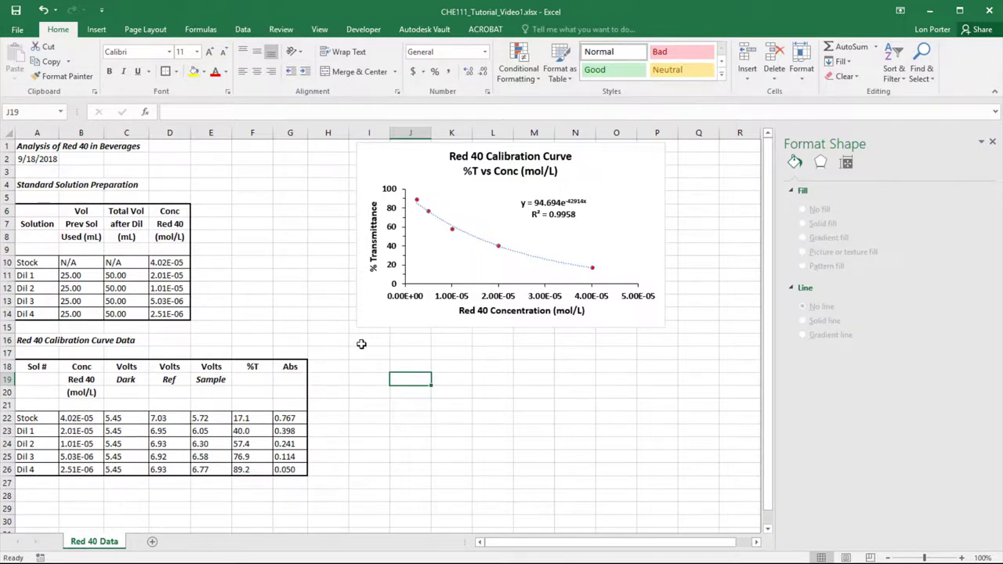
pyautogui.click(380, 303)
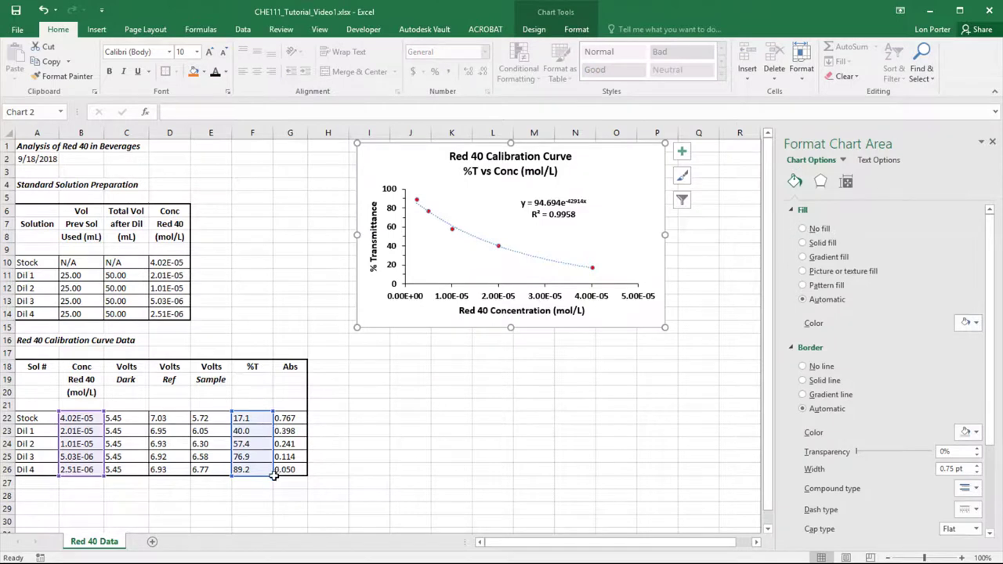
pyautogui.moveTo(274, 475); pyautogui.dragTo(273, 475)
pyautogui.moveTo(274, 409)
pyautogui.mouseDown()
pyautogui.moveTo(276, 445)
pyautogui.moveTo(274, 415)
pyautogui.mouseUp()
pyautogui.click(374, 365)
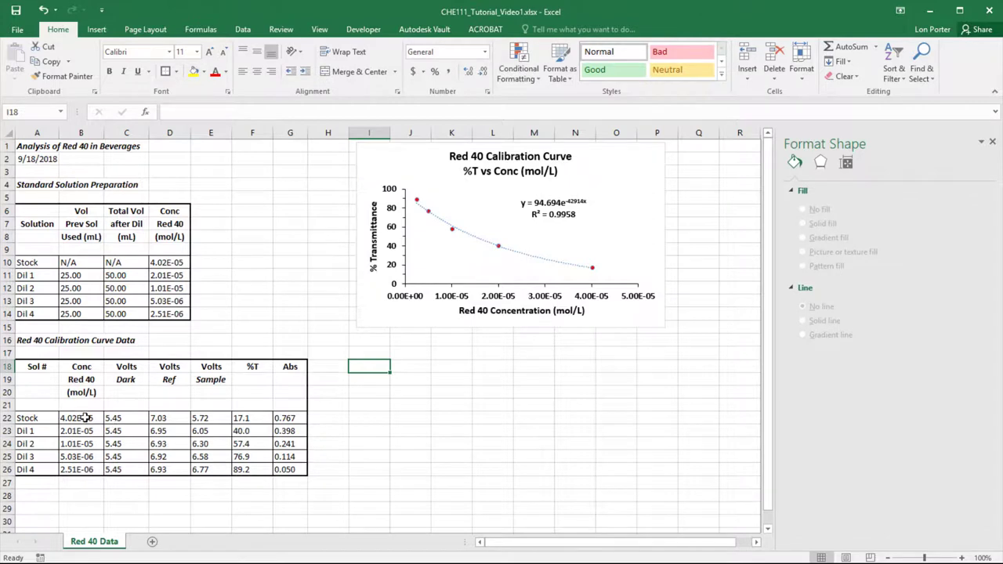
# - Insert a markers-only scatter chart of B22:B26 against G22:G26 and place it directly beneath the %T calibration chart
pyautogui.moveTo(84, 418); pyautogui.dragTo(86, 470)
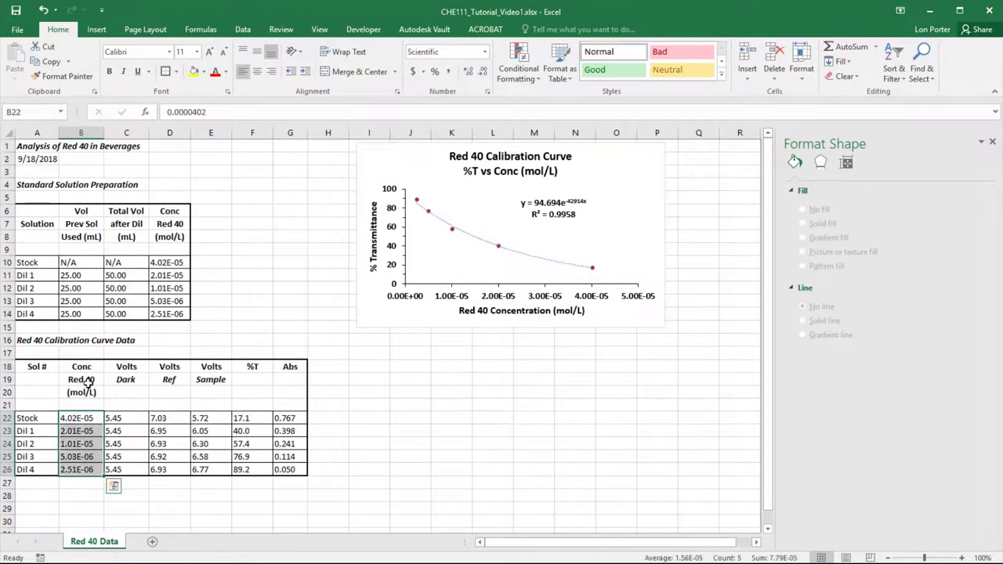
pyautogui.moveTo(284, 418); pyautogui.dragTo(286, 469)
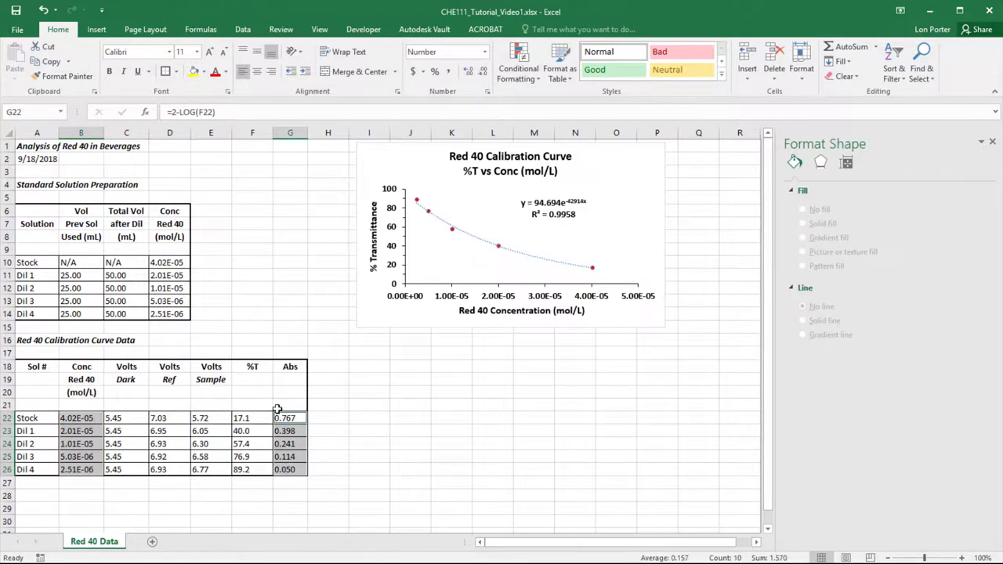
pyautogui.click(96, 29)
pyautogui.click(473, 78)
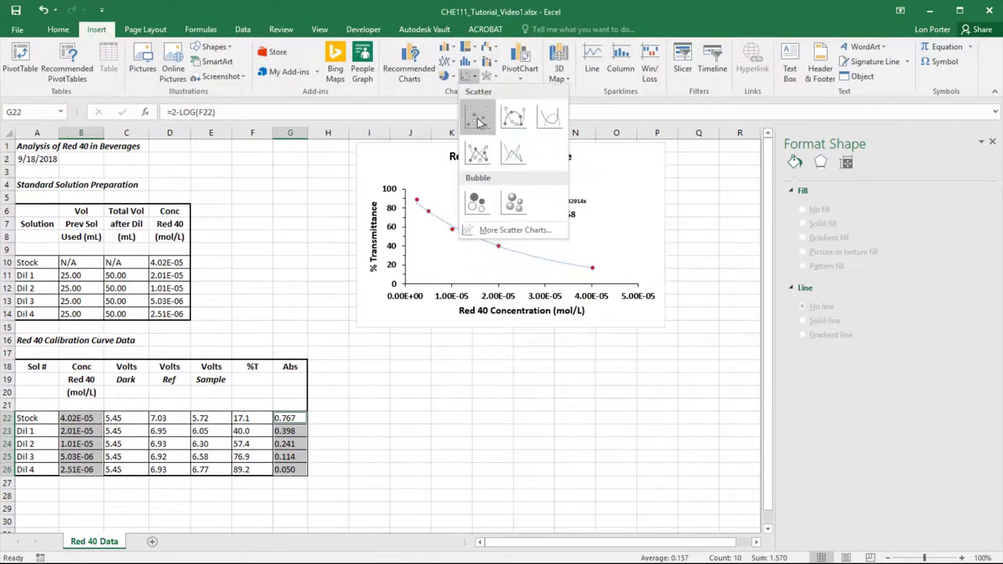
pyautogui.click(475, 116)
pyautogui.moveTo(449, 264); pyautogui.dragTo(563, 343)
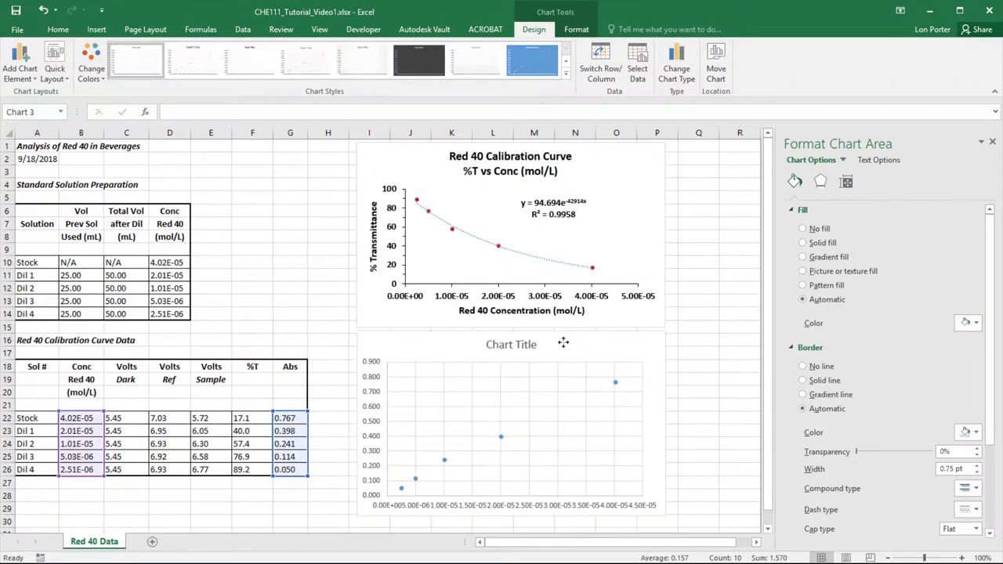
# - Copy the full title of the %T calibration chart and paste it over the new chart's placeholder title
pyautogui.click(527, 161)
pyautogui.tripleClick(527, 161)
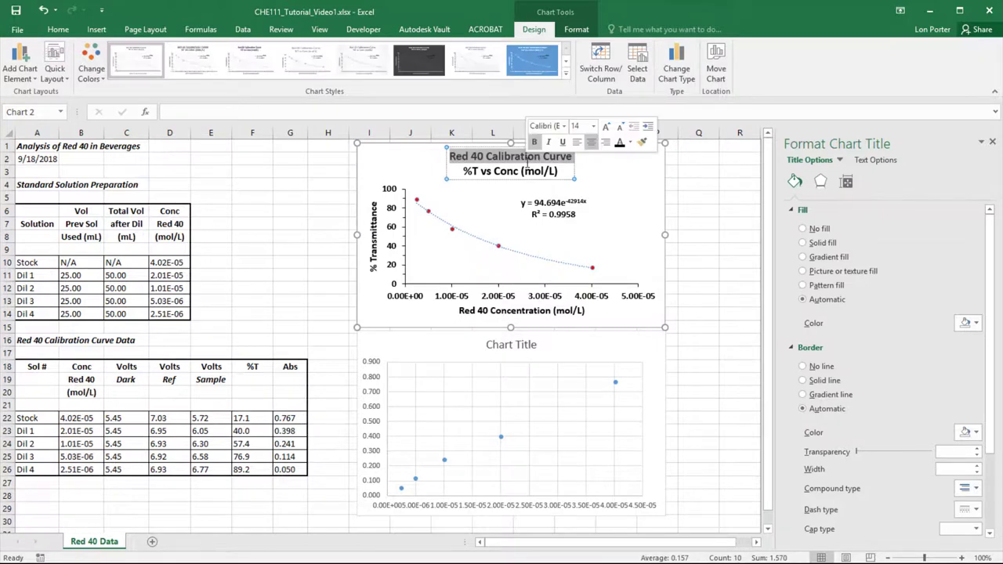
pyautogui.hotkey('ctrl', 'a')
pyautogui.hotkey('ctrl', 'c')
pyautogui.click(511, 344)
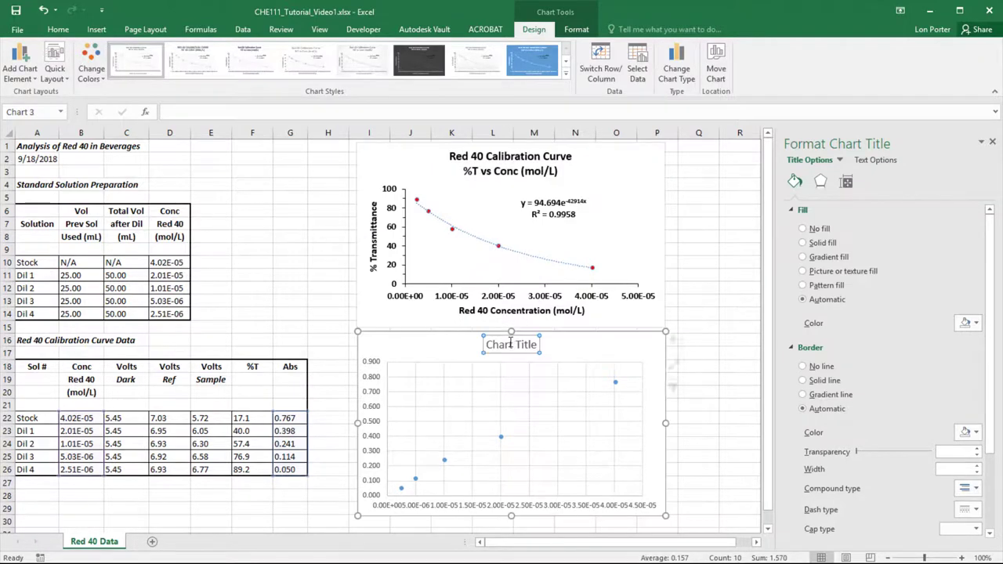
pyautogui.doubleClick(510, 343)
pyautogui.hotkey('ctrl', 'a')
pyautogui.hotkey('ctrl', 'v')
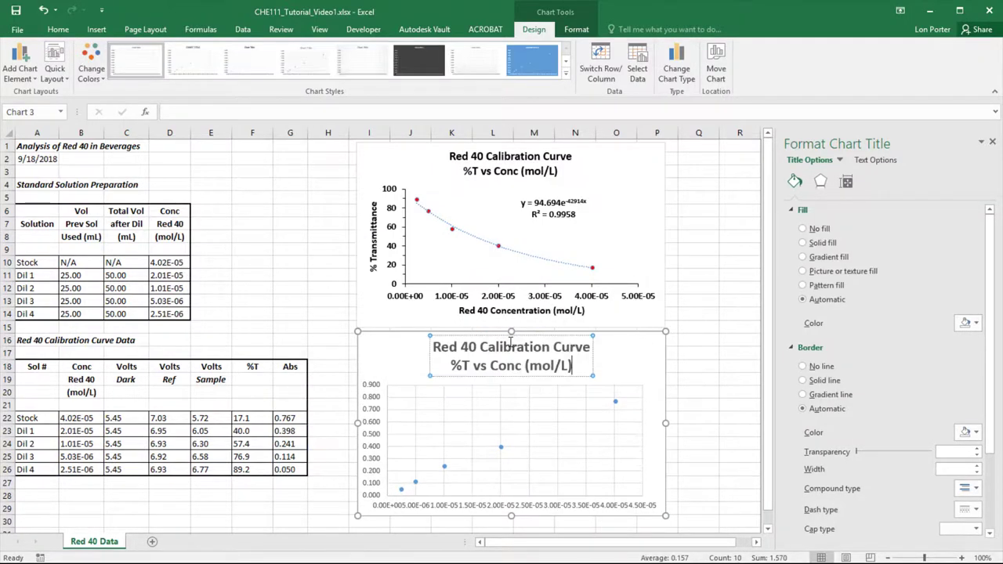
# - Change the second line of the new chart's title to "Abs vs Conc (mol/L)" and color the title black
pyautogui.moveTo(452, 365); pyautogui.dragTo(468, 366)
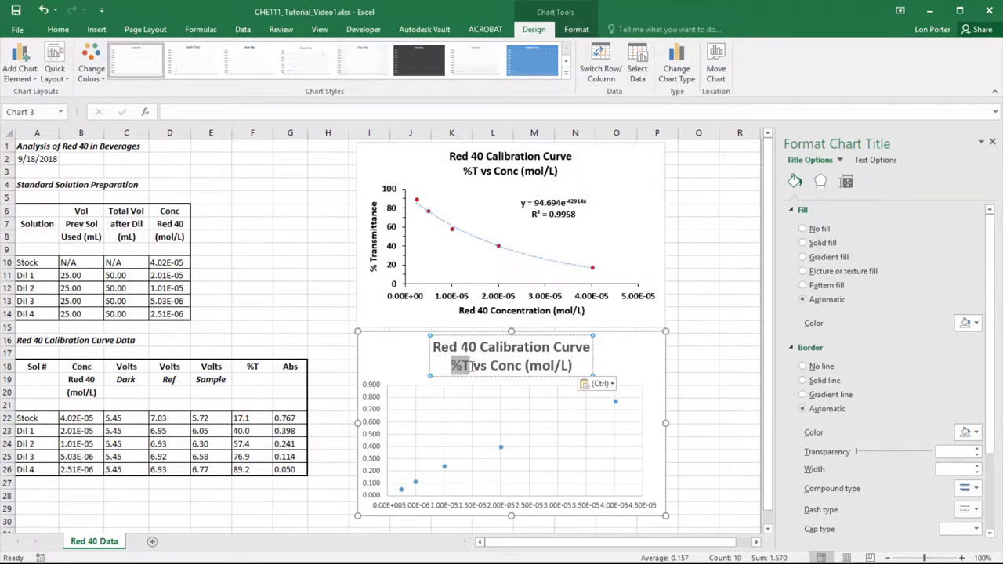
pyautogui.write('A')
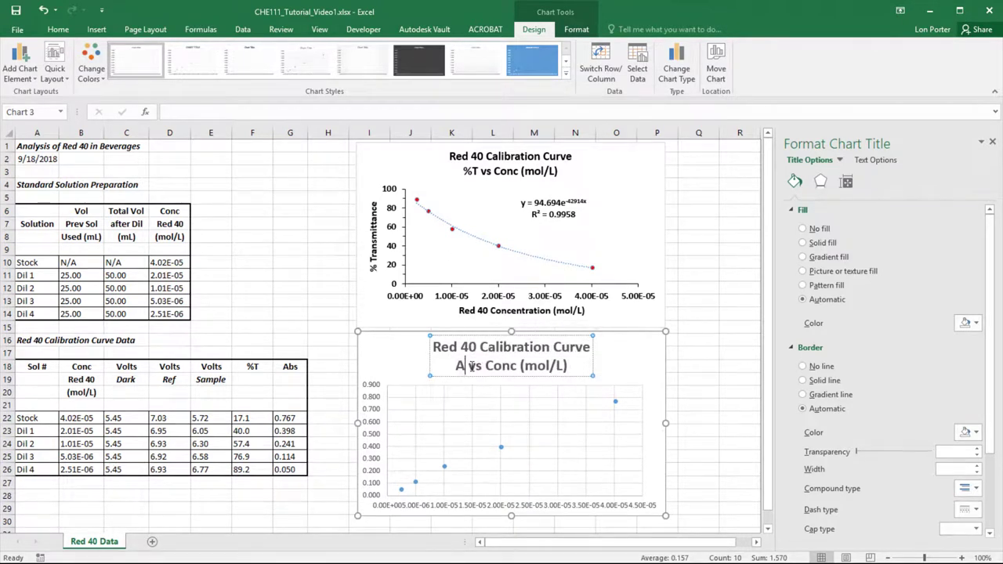
pyautogui.write('bs')
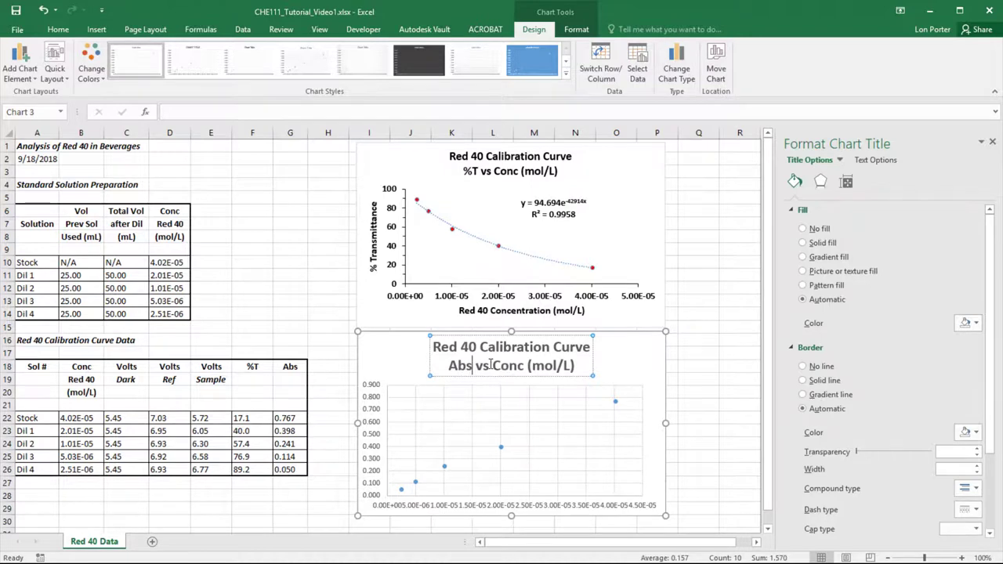
pyautogui.click(522, 337)
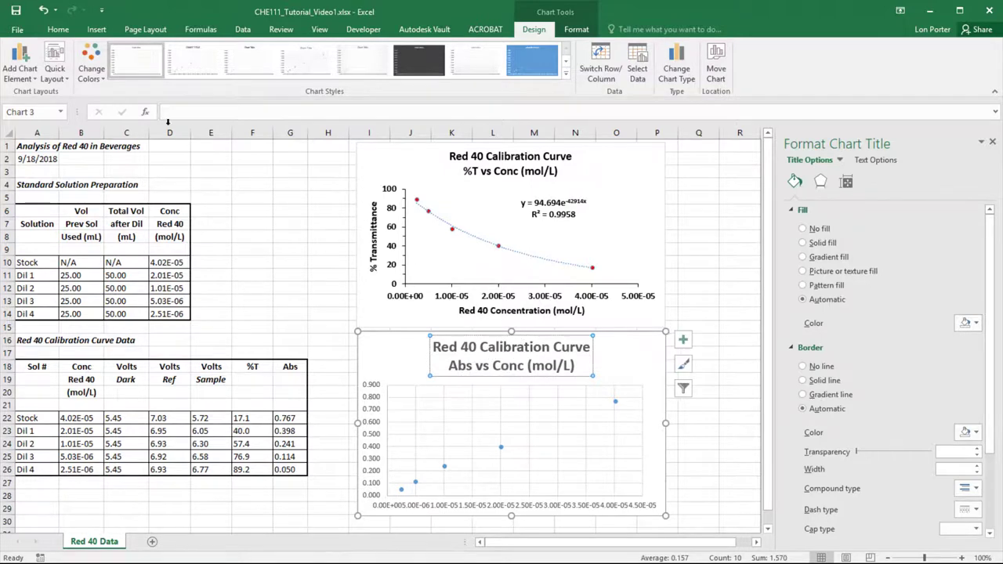
pyautogui.click(59, 29)
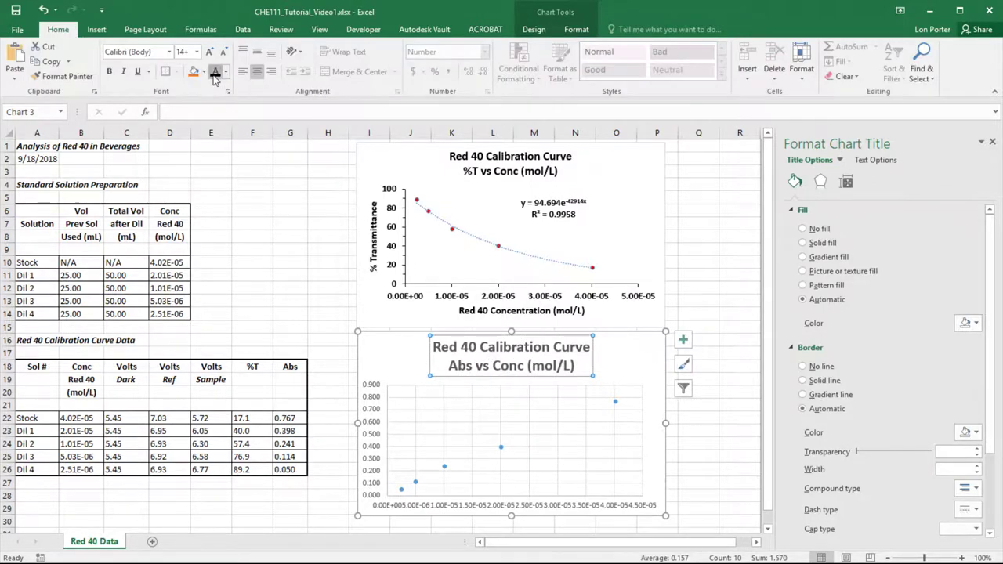
pyautogui.click(266, 301)
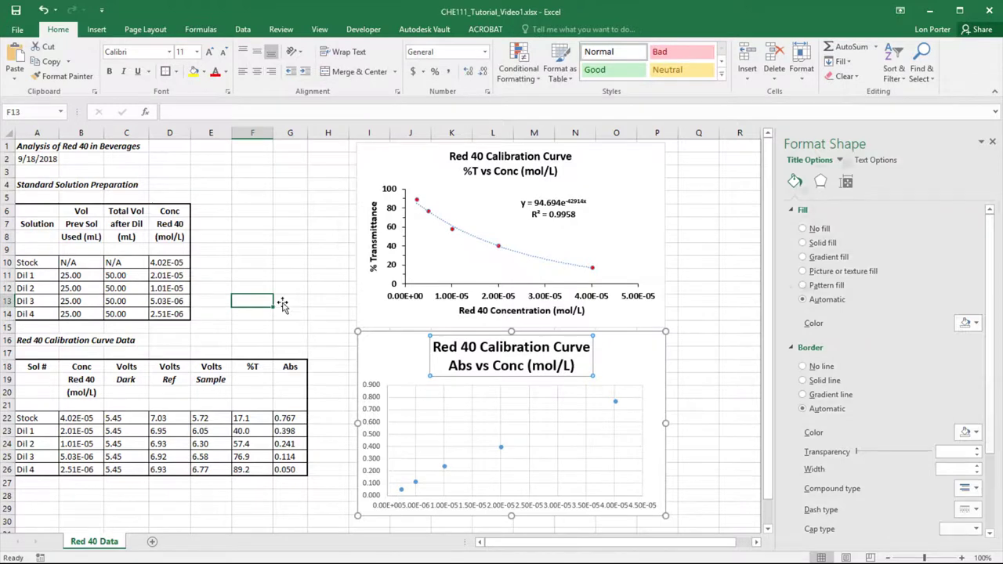
# - Enlarge the absorbance chart's vertical axis numbers to 12 pt and color them black
pyautogui.click(374, 402)
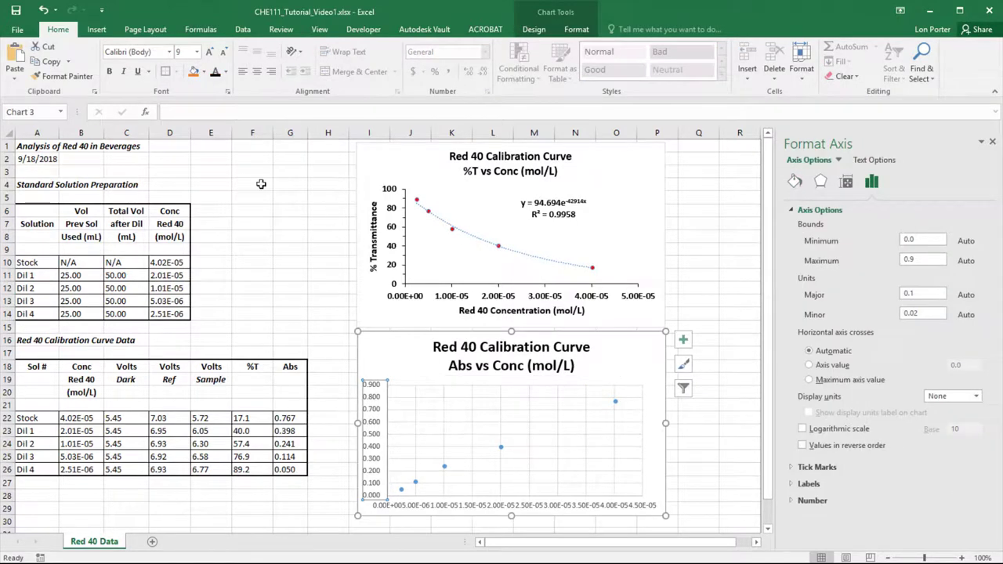
pyautogui.click(209, 51)
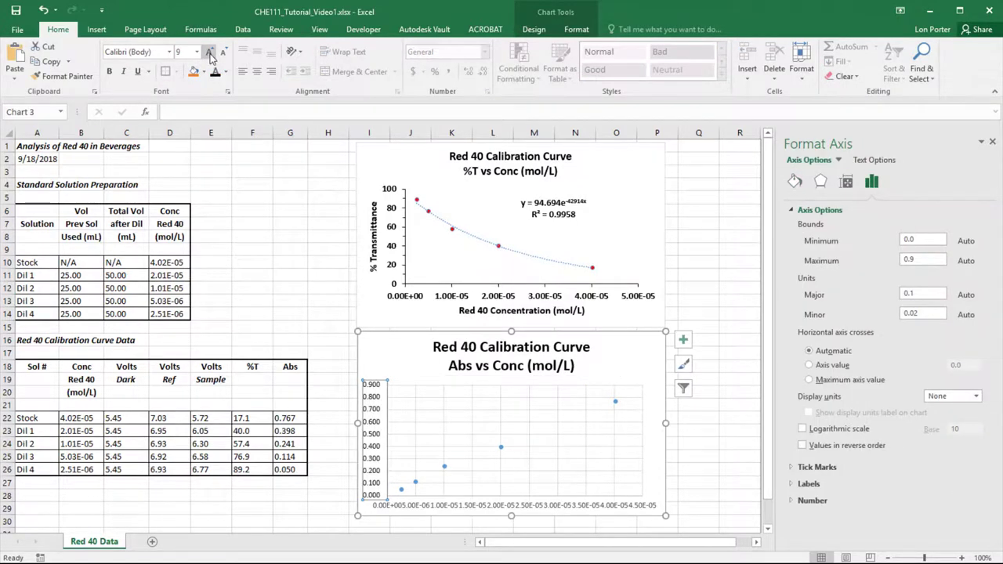
pyautogui.click(375, 215)
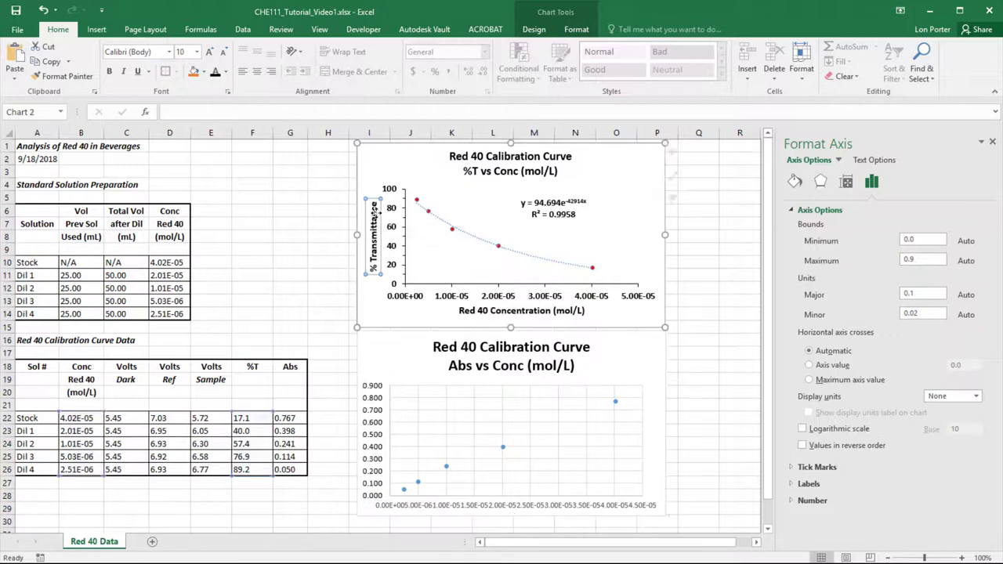
pyautogui.click(374, 397)
pyautogui.click(210, 53)
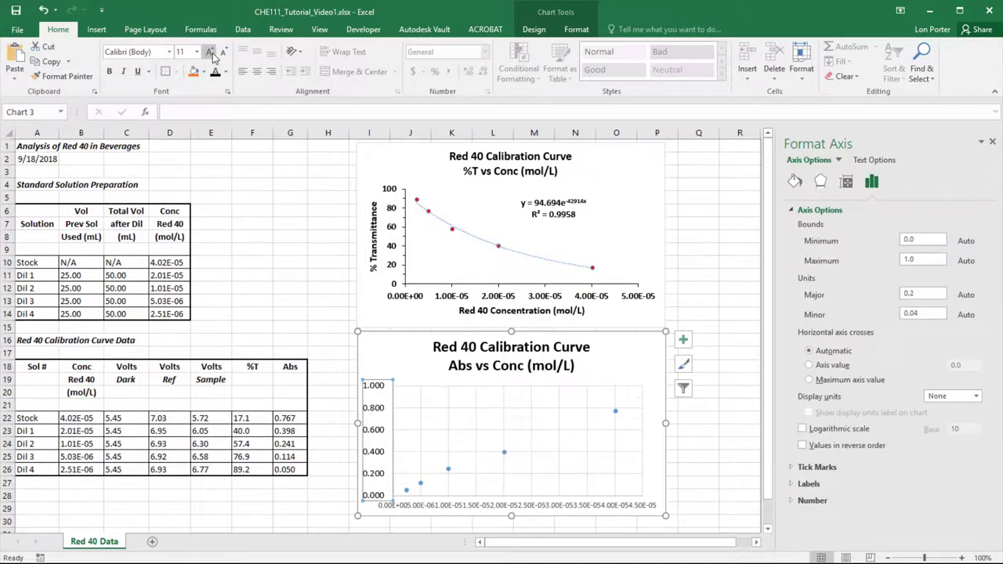
# - Make the absorbance chart's horizontal axis numbers 12 pt, black and bold, and bold the vertical axis numbers
pyautogui.click(431, 497)
pyautogui.click(209, 53)
pyautogui.click(209, 53)
pyautogui.click(209, 53)
pyautogui.click(209, 52)
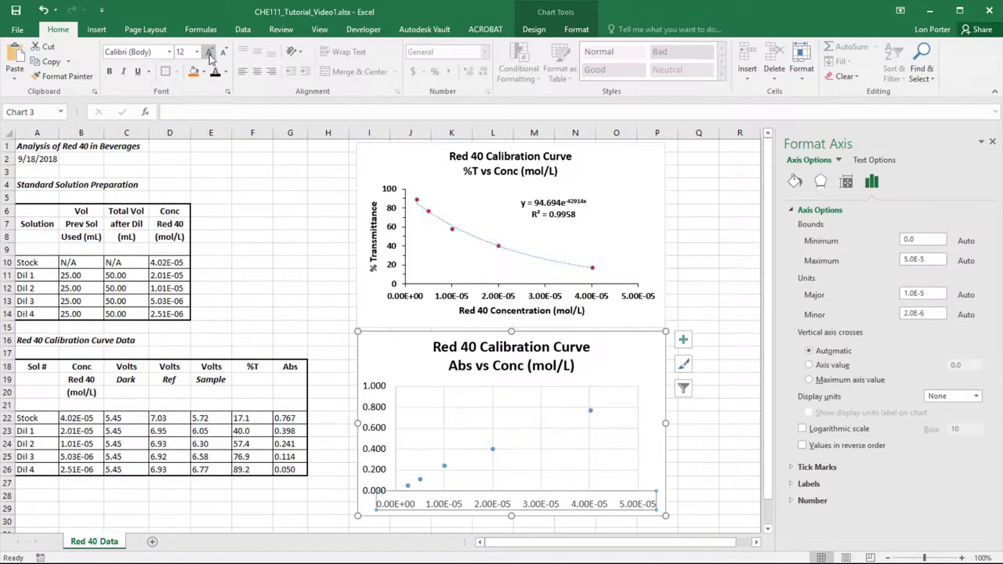
pyautogui.click(109, 70)
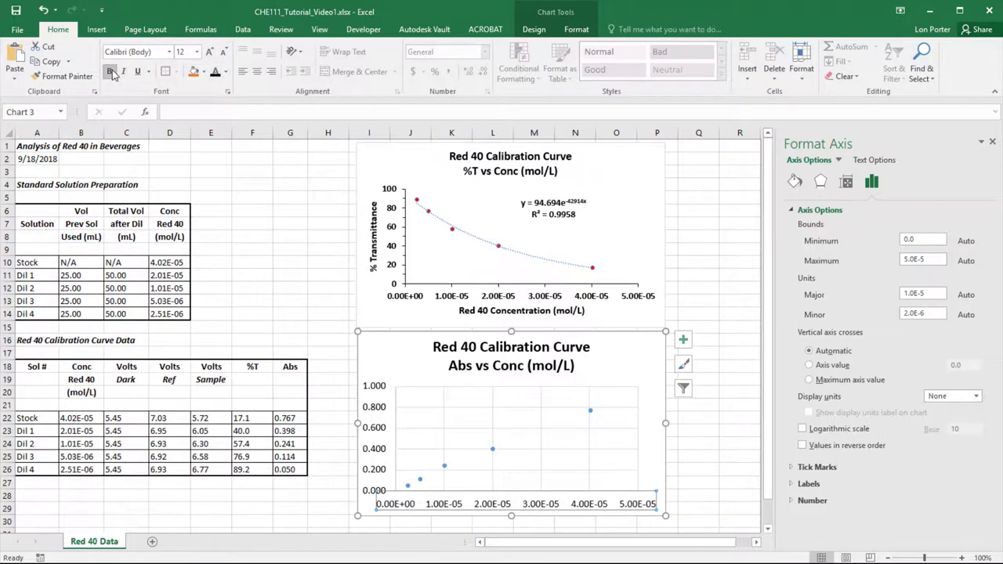
pyautogui.click(380, 407)
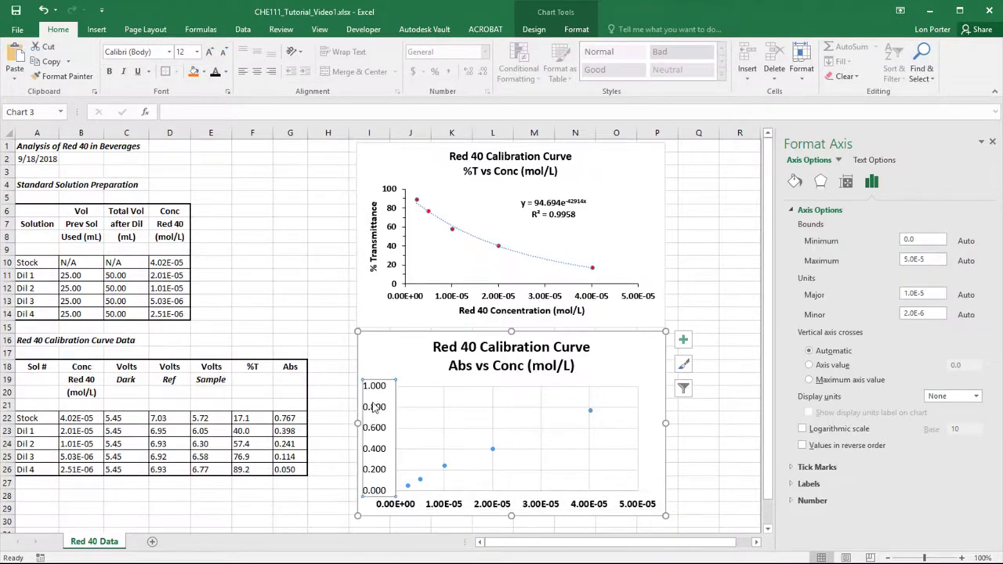
pyautogui.click(109, 72)
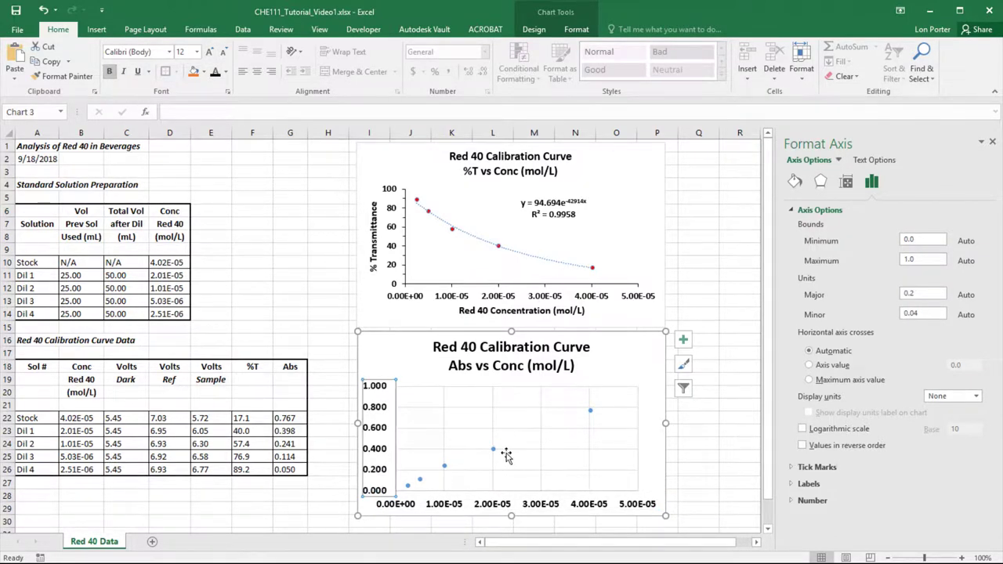
# - Remove the gridlines from the absorbance chart and add axis titles
pyautogui.click(620, 423)
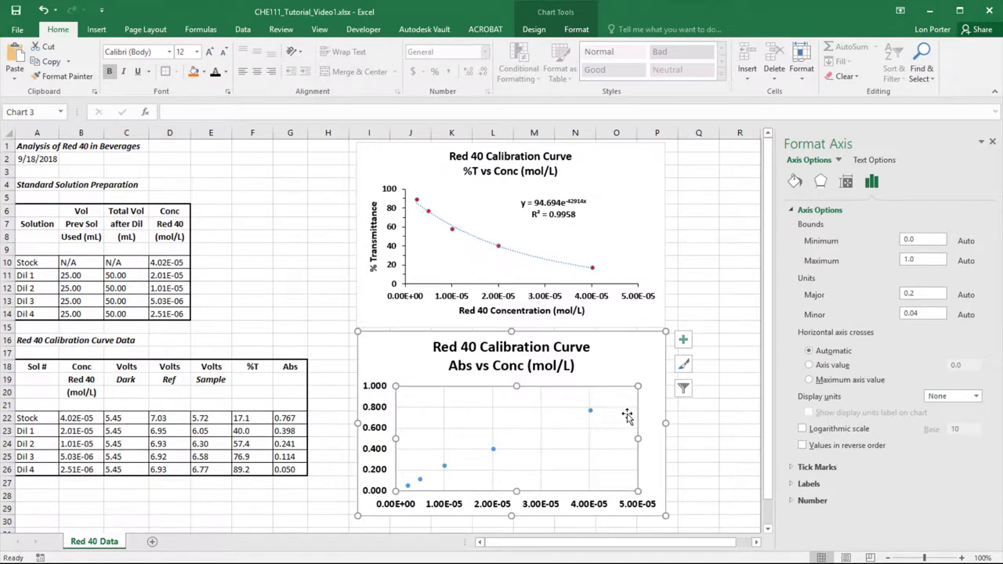
pyautogui.click(683, 343)
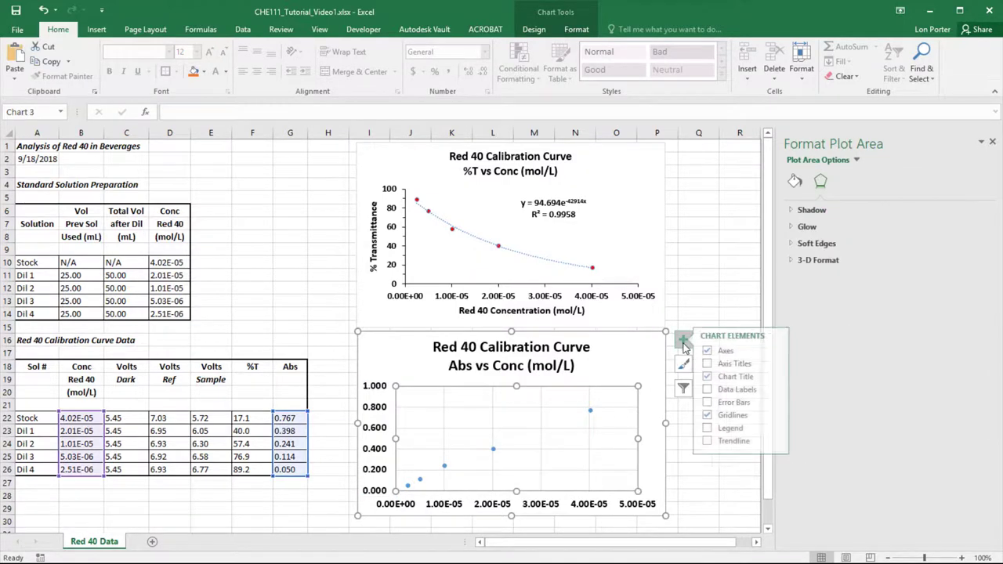
pyautogui.click(716, 414)
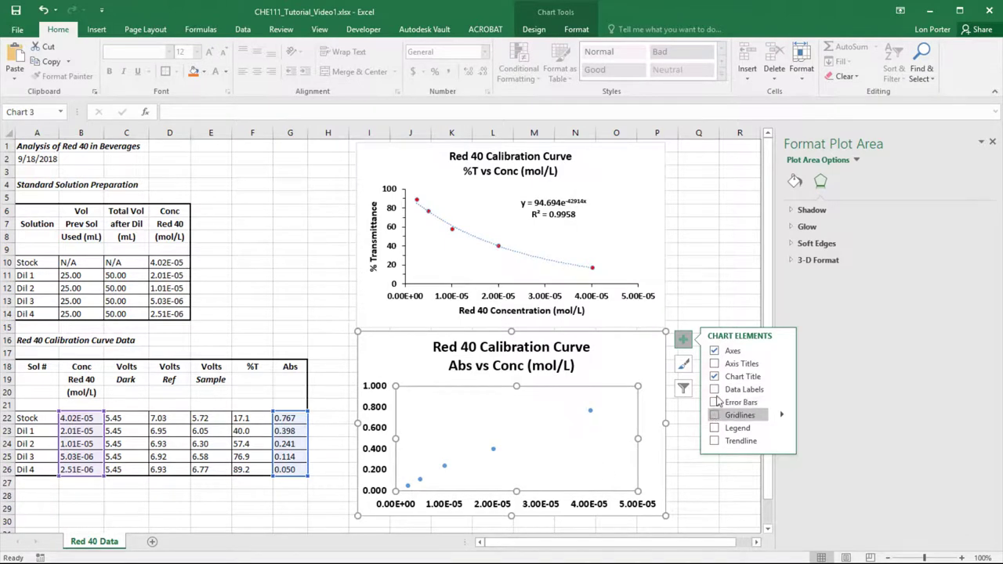
pyautogui.click(713, 365)
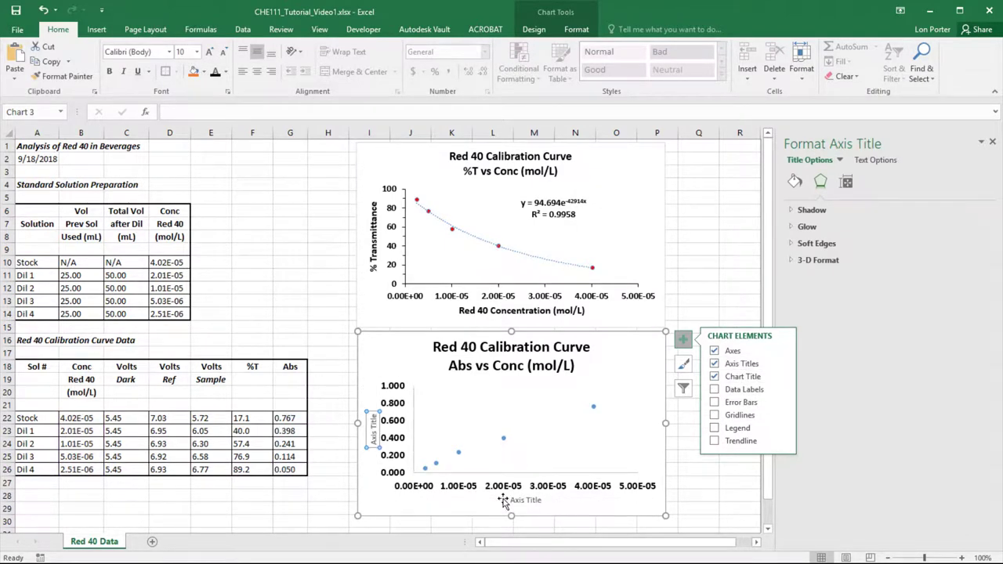
# - Set the absorbance chart's vertical axis title to "Absorbance"
pyautogui.doubleClick(375, 430)
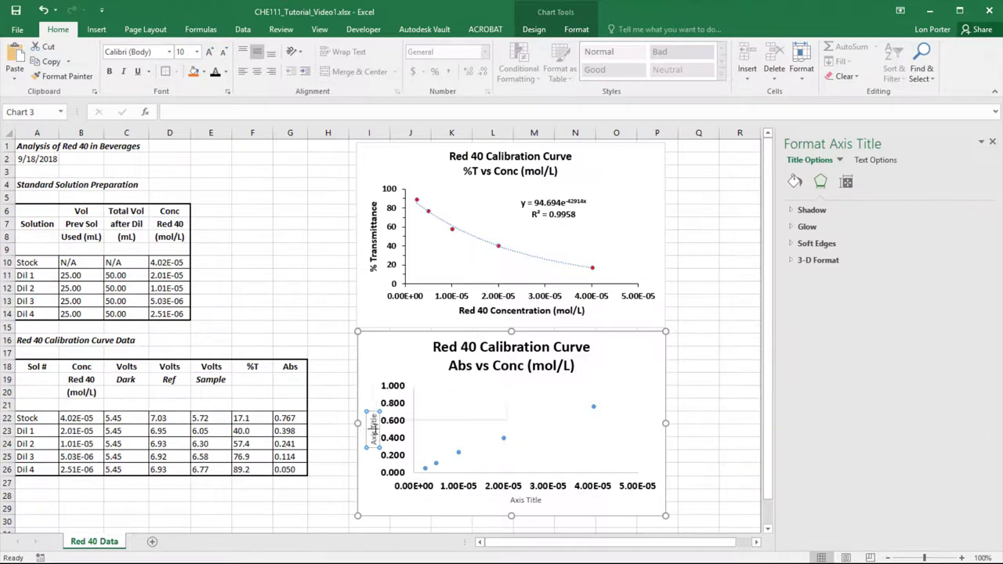
pyautogui.tripleClick(374, 428)
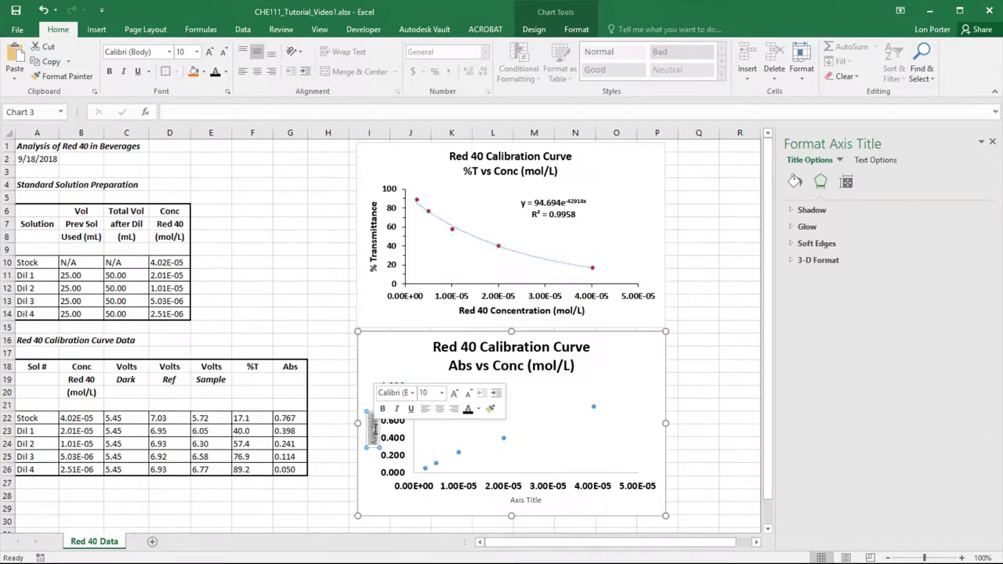
pyautogui.write('Absorbance')
# - Copy "Red 40 Concentration (mol/L)" from the %T chart's horizontal axis title and paste it as the absorbance chart's horizontal axis title
pyautogui.click(532, 497)
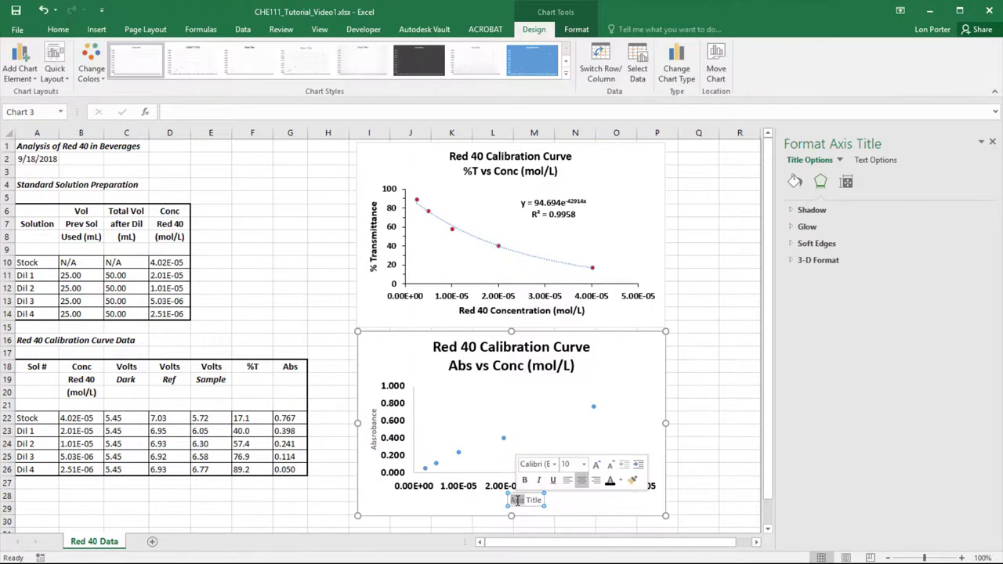
pyautogui.click(498, 311)
pyautogui.tripleClick(498, 312)
pyautogui.hotkey('ctrl', 'c')
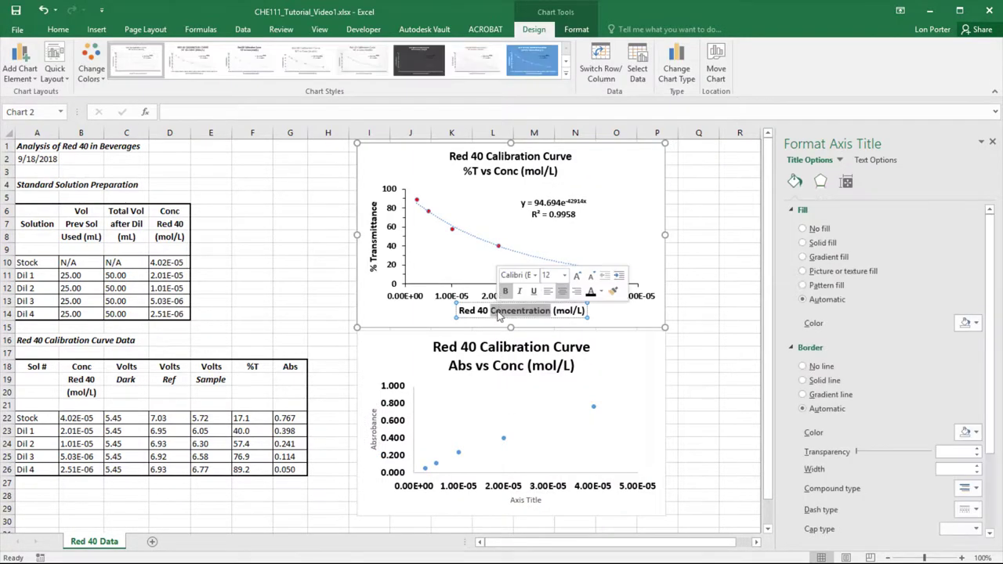
pyautogui.click(527, 500)
pyautogui.doubleClick(528, 500)
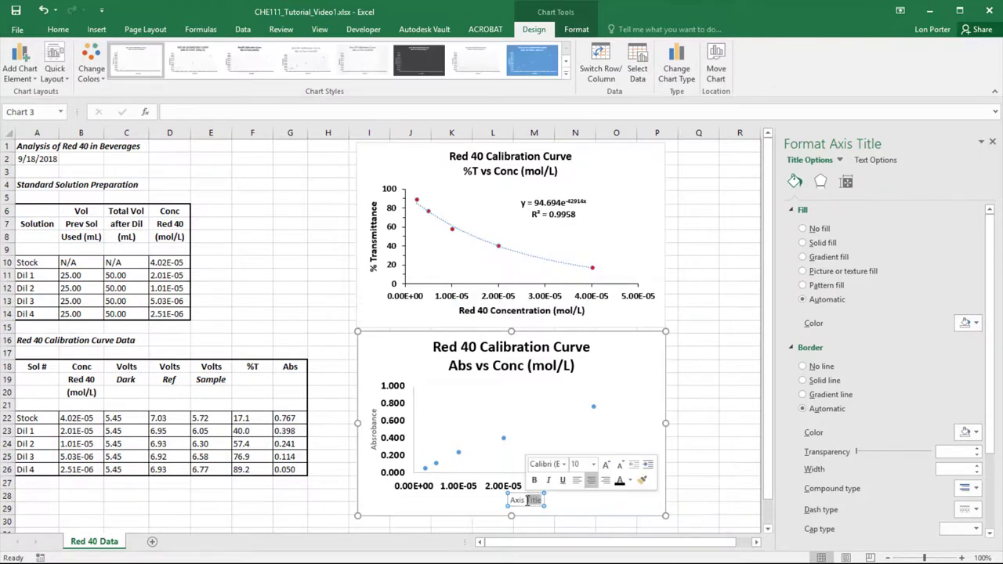
pyautogui.click(527, 500)
pyautogui.tripleClick(527, 500)
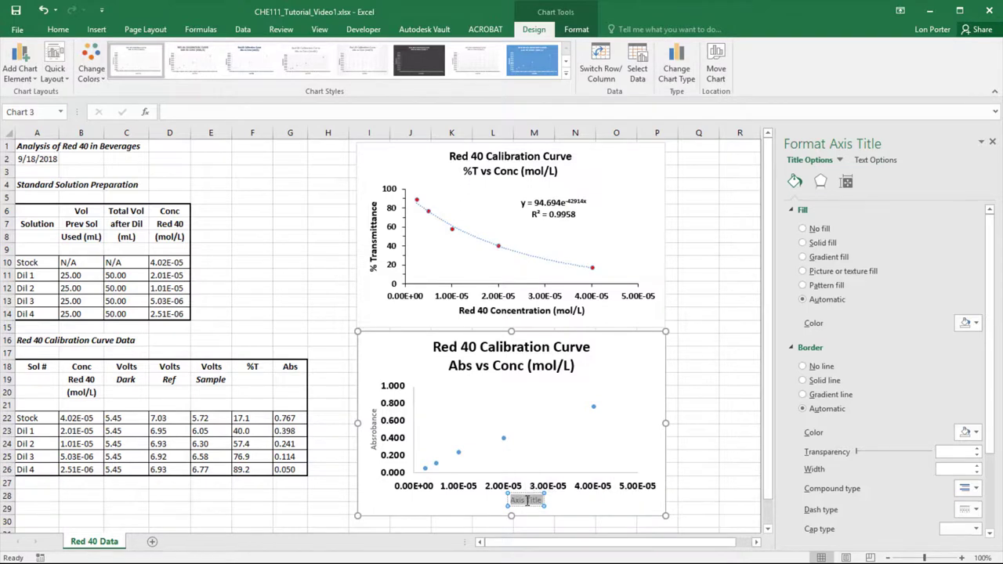
pyautogui.hotkey('ctrl', 'v')
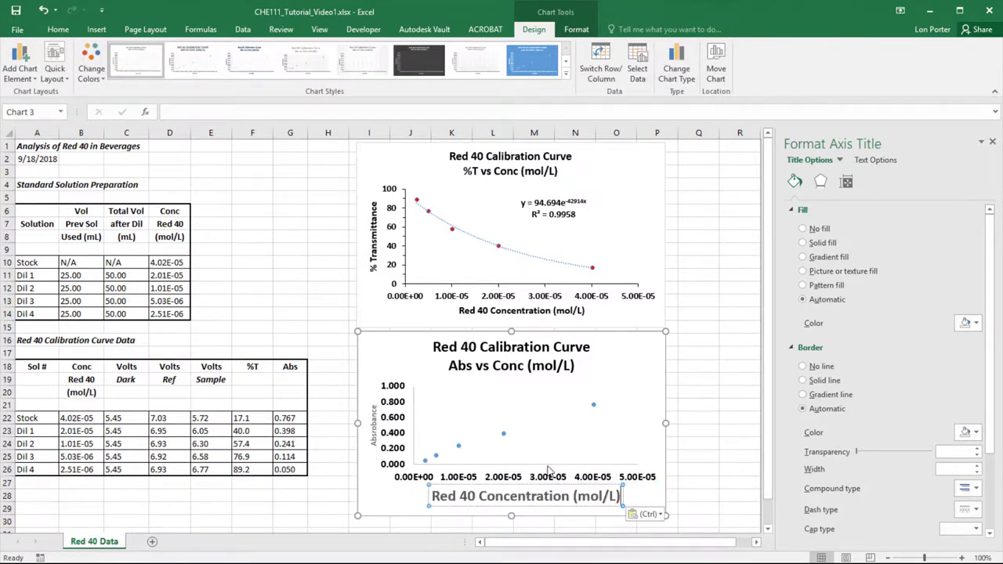
# - Check the %T chart's horizontal axis title formatting, and make the absorbance chart's horizontal axis title 10.5 pt, black and bold
pyautogui.click(538, 312)
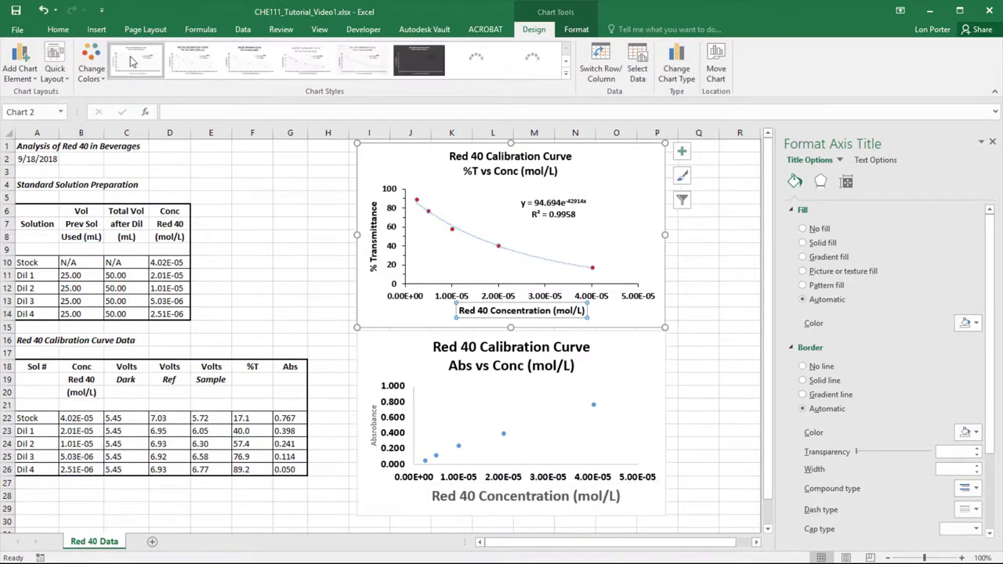
pyautogui.click(58, 29)
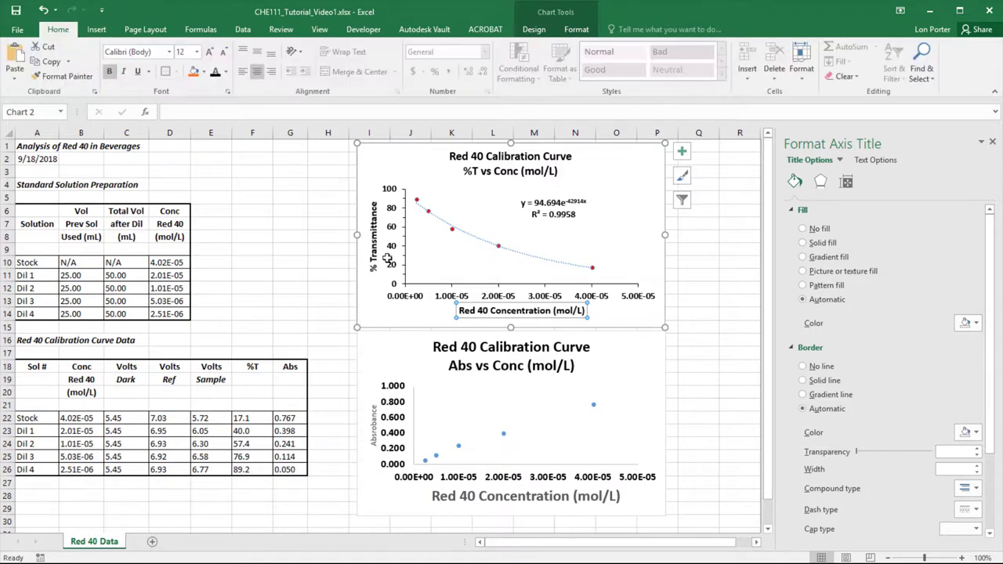
pyautogui.click(514, 497)
pyautogui.click(224, 52)
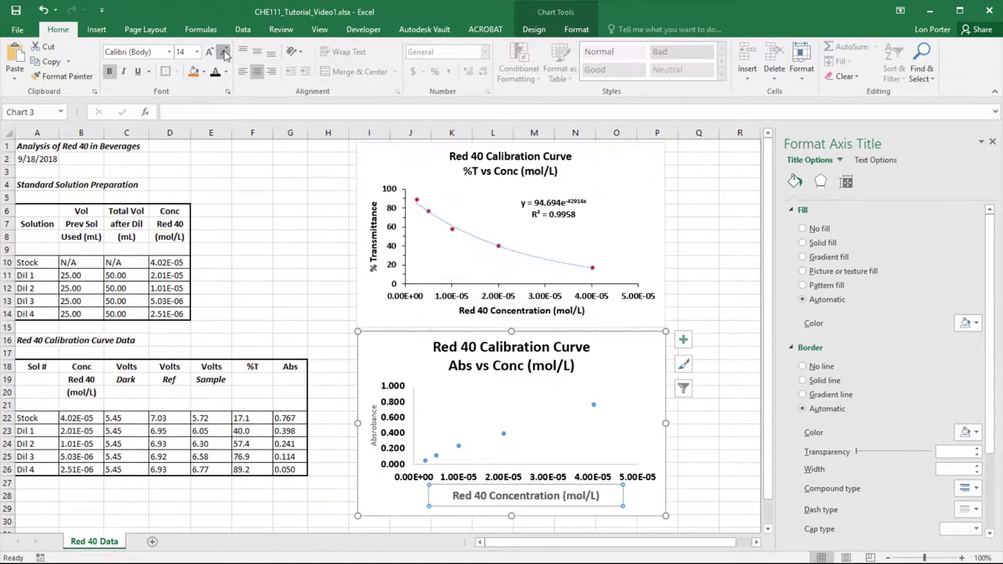
pyautogui.click(224, 52)
pyautogui.click(224, 53)
pyautogui.click(224, 53)
pyautogui.click(224, 53)
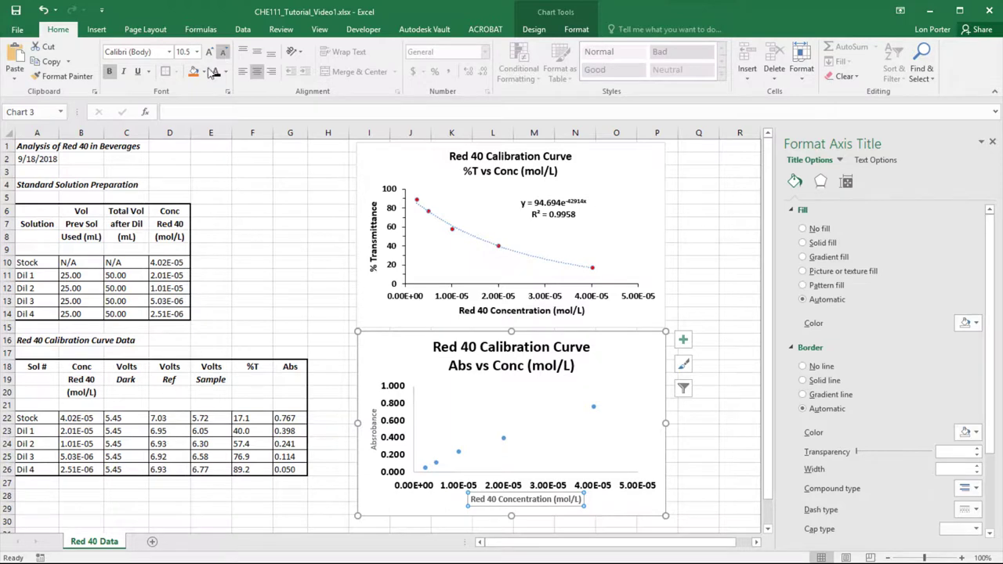
pyautogui.click(109, 71)
pyautogui.click(214, 72)
pyautogui.click(109, 72)
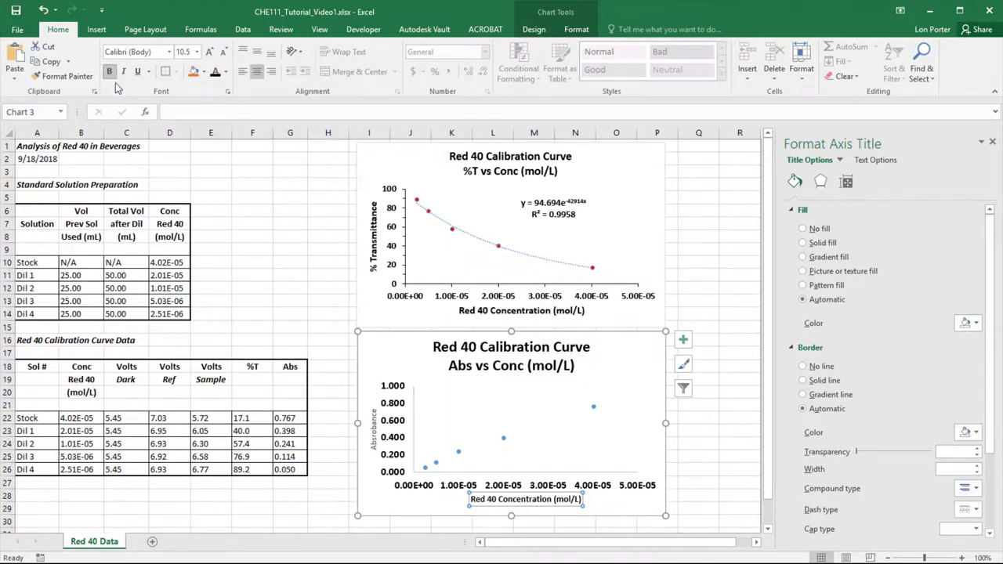
# - Make the absorbance chart's vertical axis title bold, black and 12 pt
pyautogui.click(375, 431)
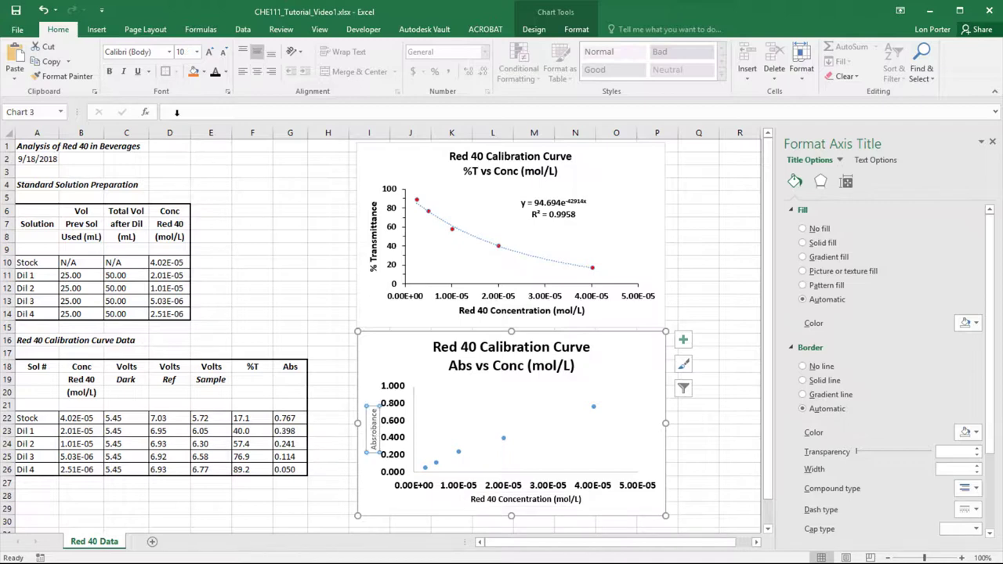
pyautogui.click(109, 73)
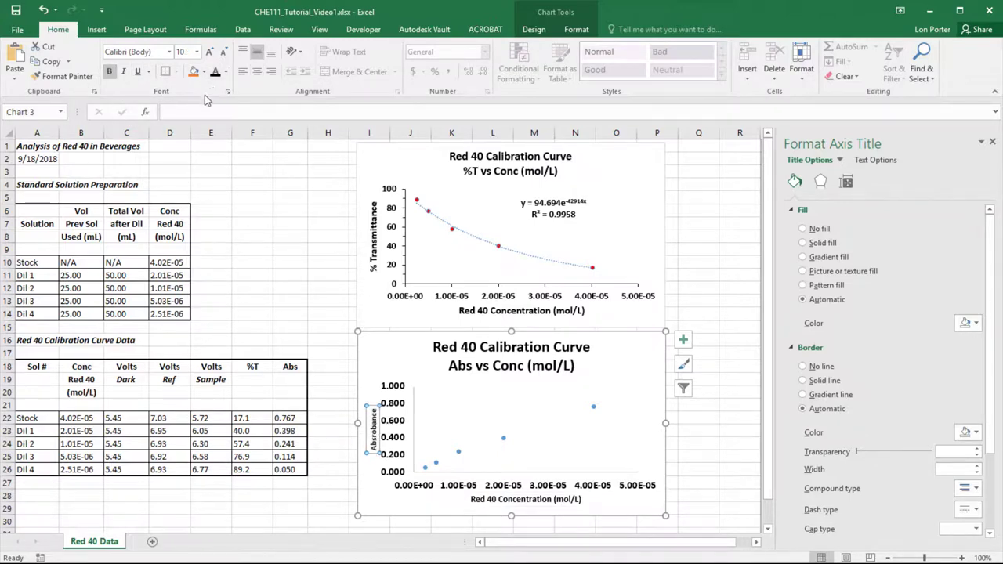
pyautogui.click(208, 52)
pyautogui.click(208, 52)
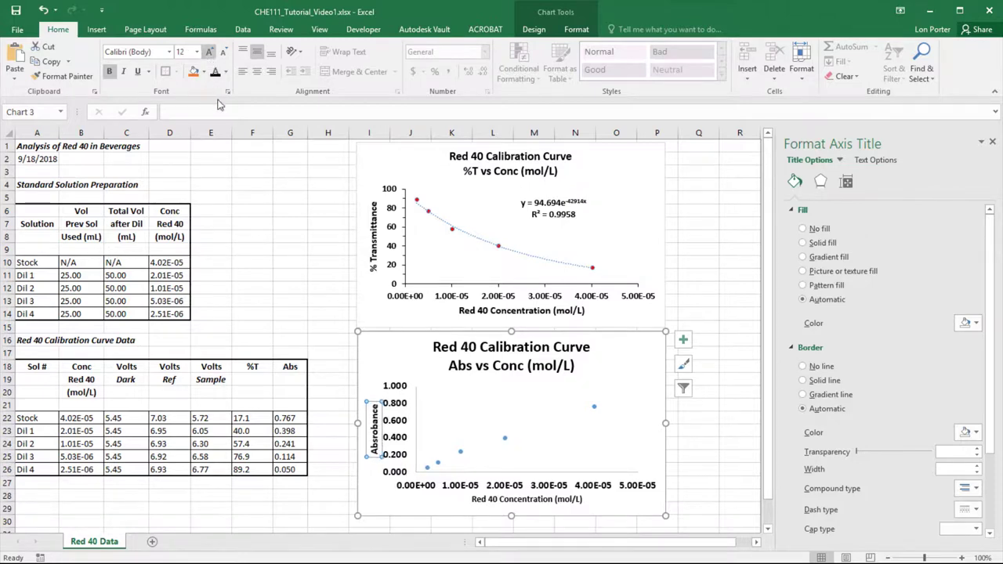
pyautogui.click(720, 449)
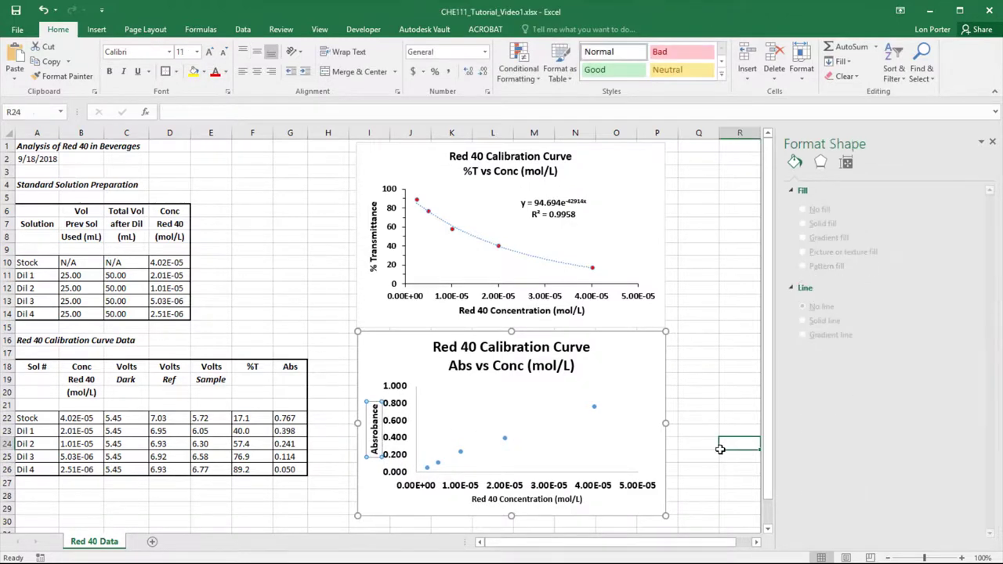
# - Increase the absorbance chart's horizontal axis title to 12 pt
pyautogui.click(538, 500)
pyautogui.click(209, 52)
pyautogui.click(208, 52)
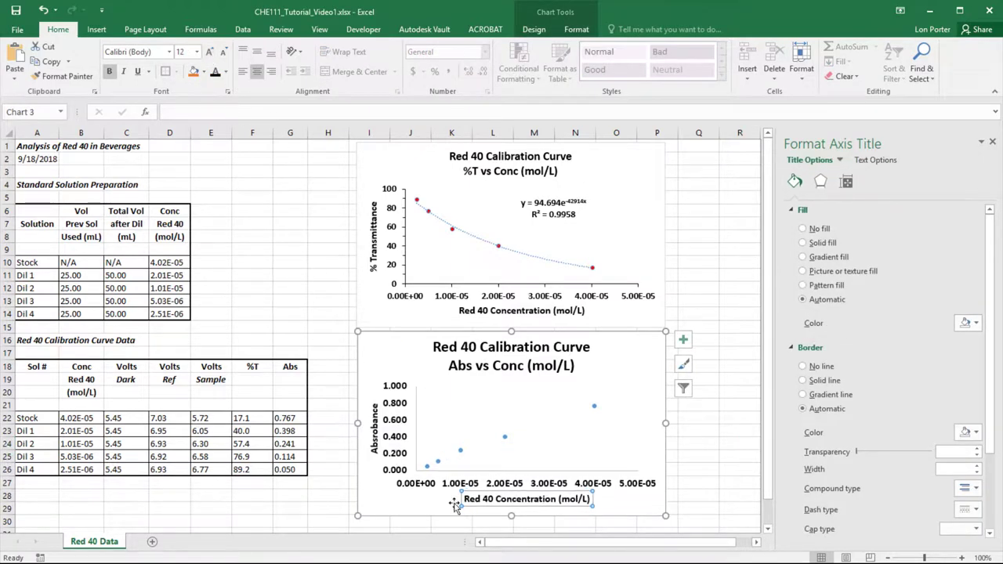
# - Set the minor unit of the absorbance chart's vertical axis to 0.1
pyautogui.click(397, 442)
pyautogui.click(872, 182)
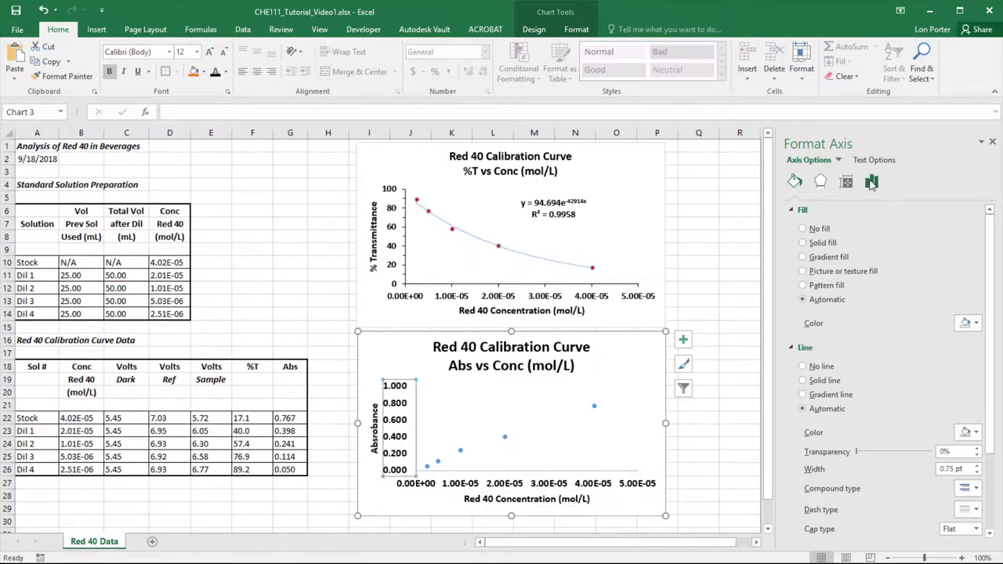
pyautogui.click(815, 211)
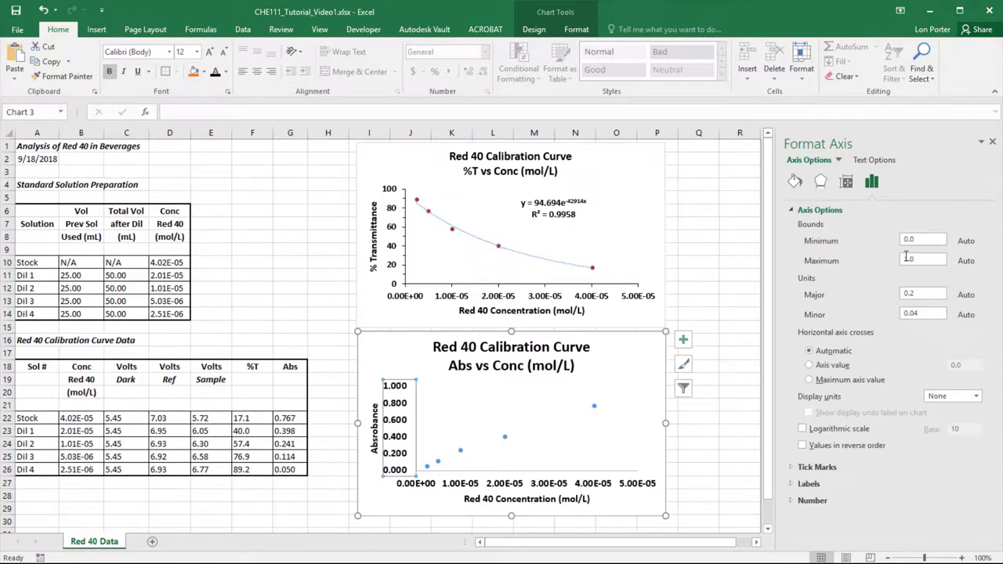
pyautogui.doubleClick(915, 315)
pyautogui.write('0.1')
pyautogui.click(934, 294)
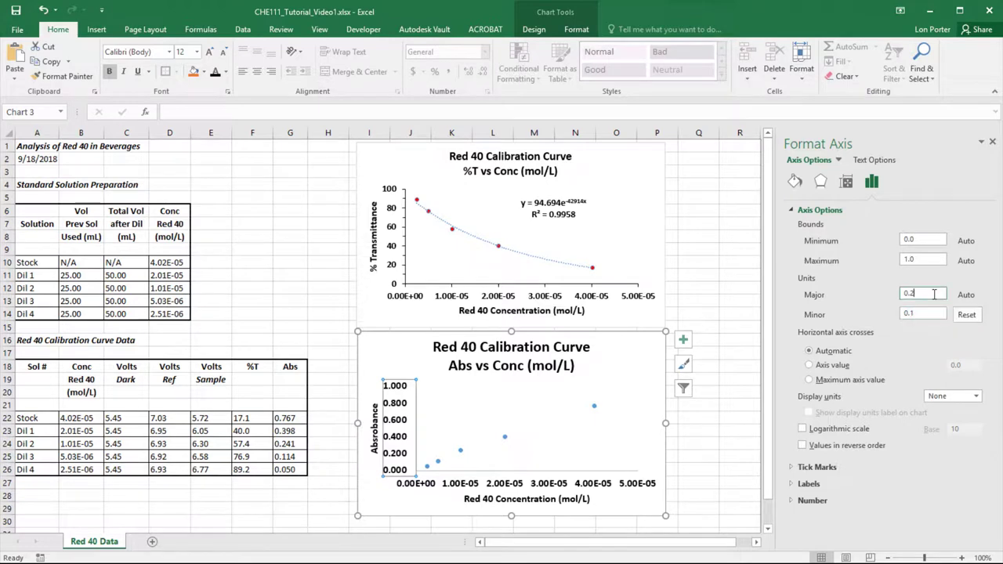
# - Set both the major and minor tick marks of the absorbance chart's vertical axis to Outside
pyautogui.click(817, 467)
pyautogui.click(976, 482)
pyautogui.click(943, 521)
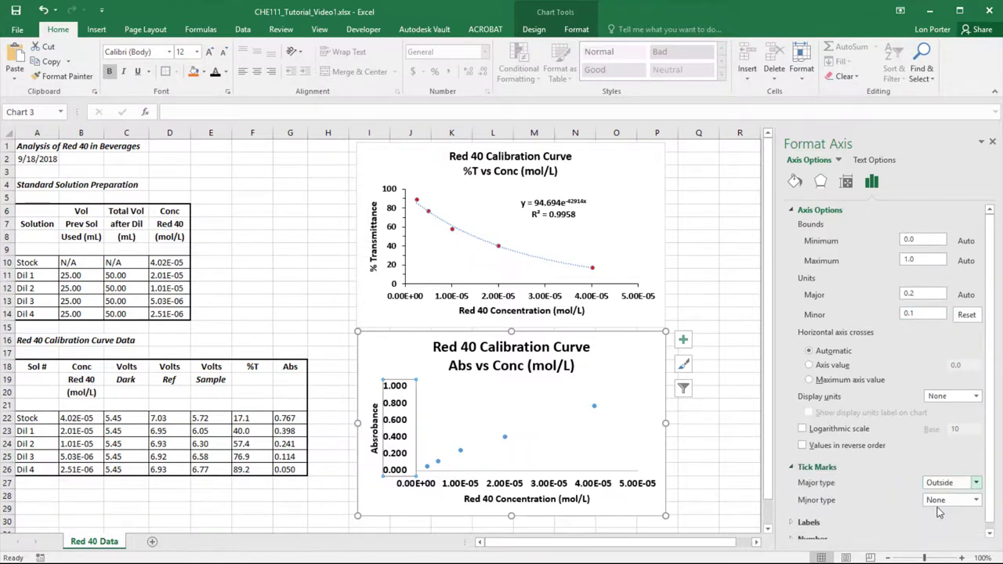
pyautogui.click(976, 500)
pyautogui.click(936, 513)
pyautogui.click(975, 500)
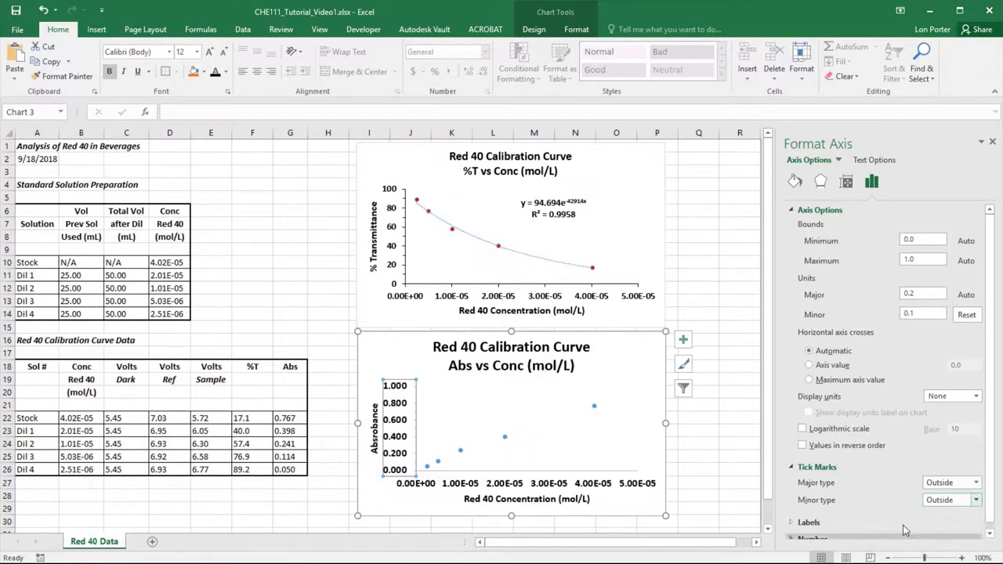
pyautogui.click(901, 530)
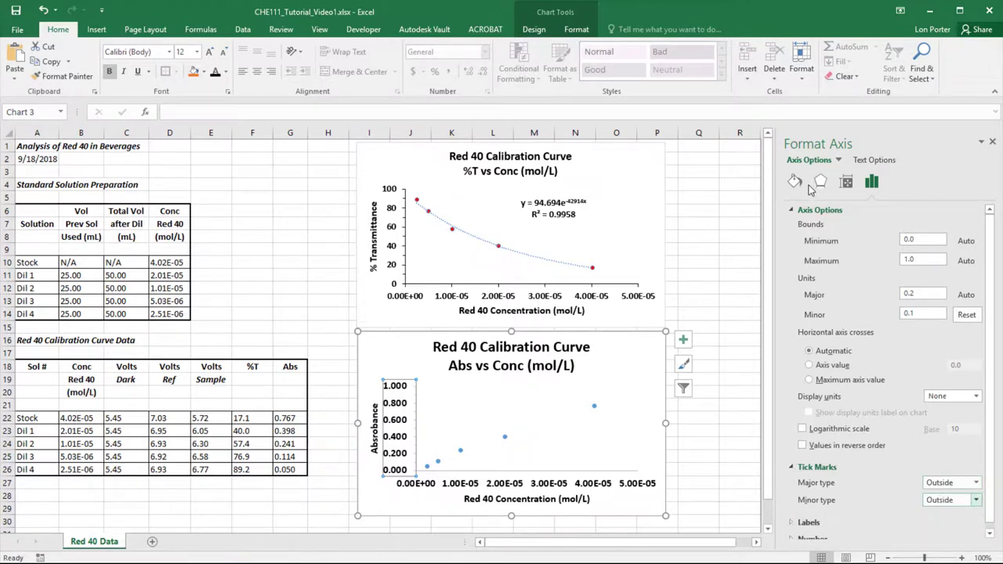
pyautogui.scroll(-1, 842, 338)
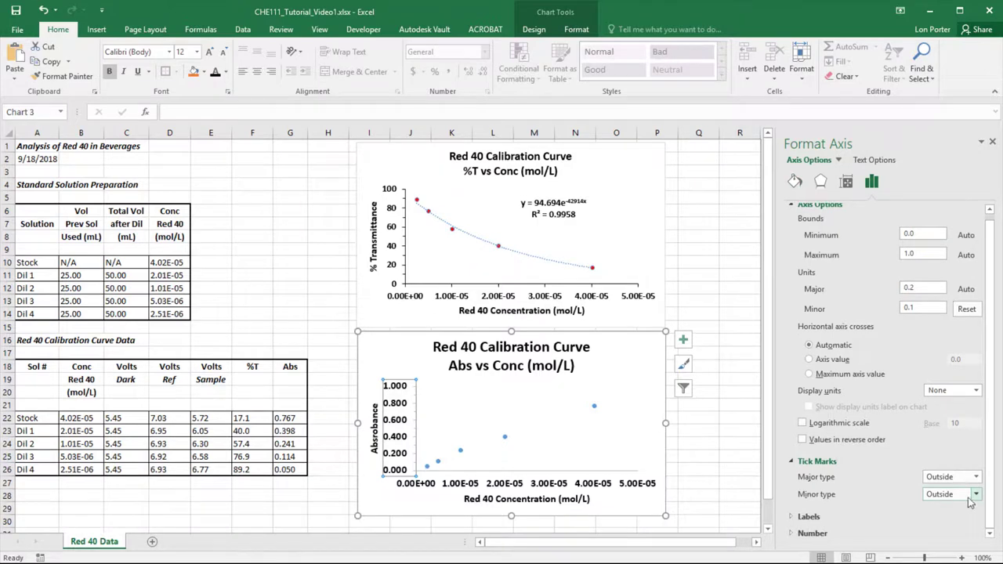
# - Format the absorbance chart's vertical axis numbers with 2 decimal places
pyautogui.click(815, 532)
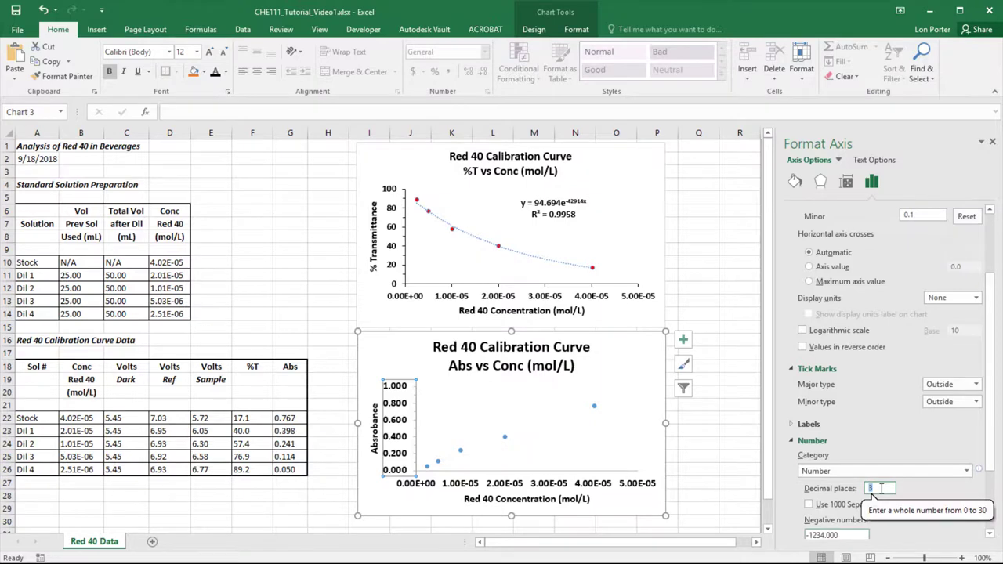
pyautogui.write('2')
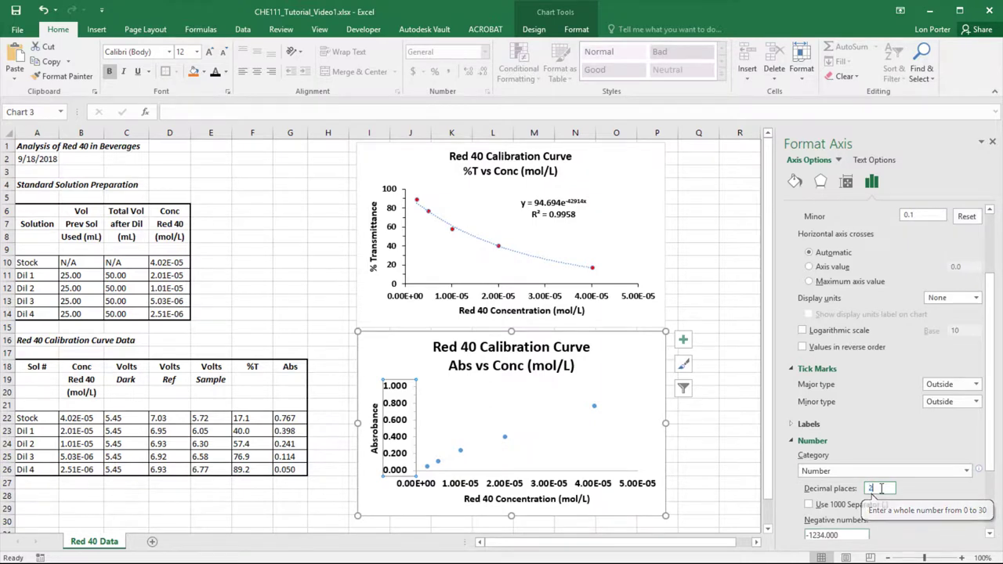
pyautogui.press('Return')
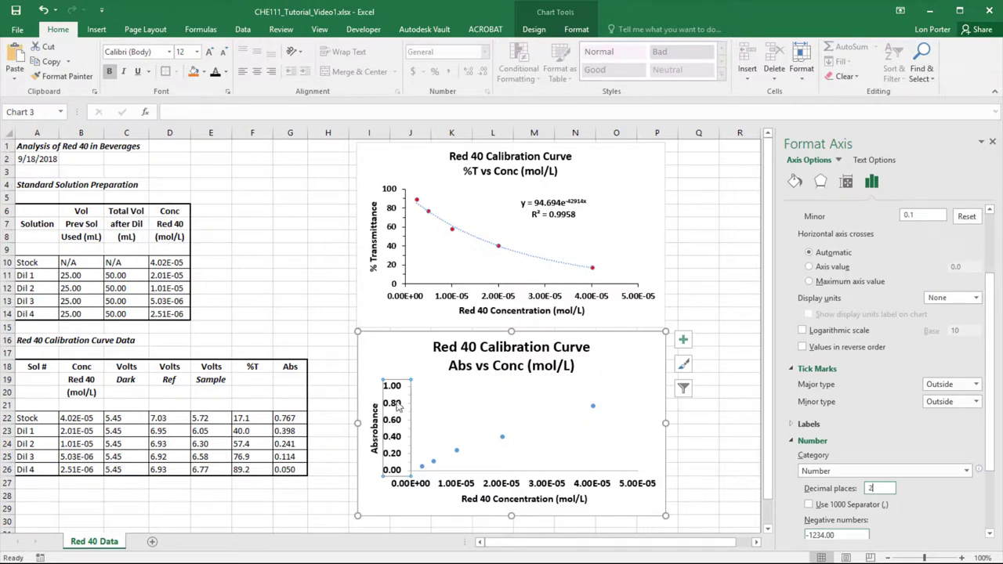
# - Make the absorbance chart's vertical axis line black and 1 pt wide
pyautogui.click(795, 181)
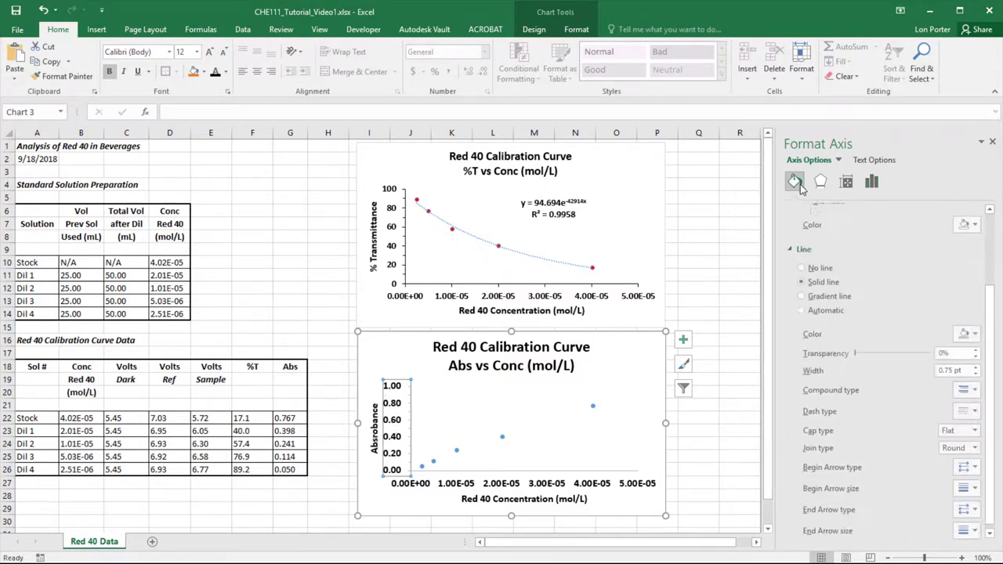
pyautogui.click(975, 336)
pyautogui.click(971, 365)
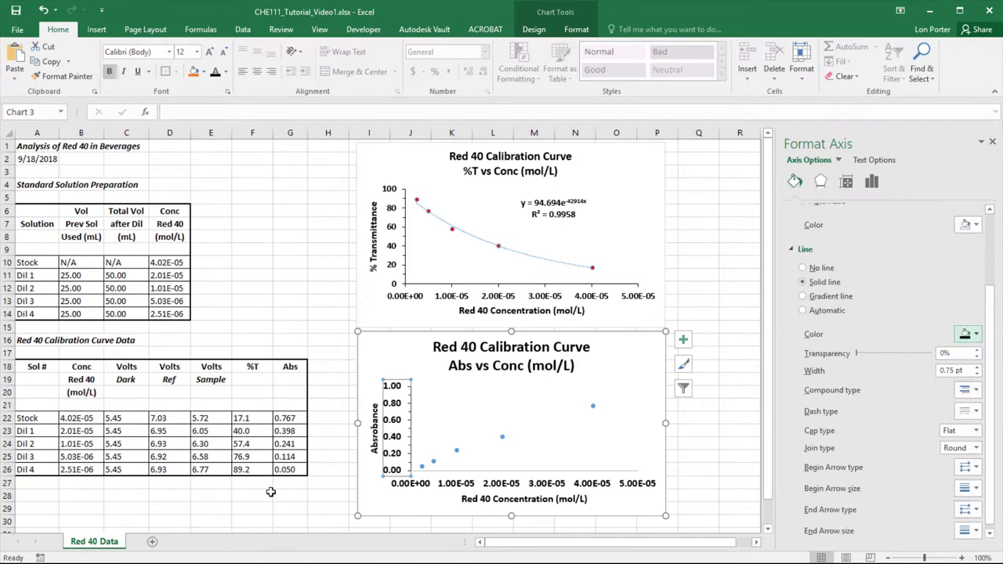
pyautogui.click(977, 367)
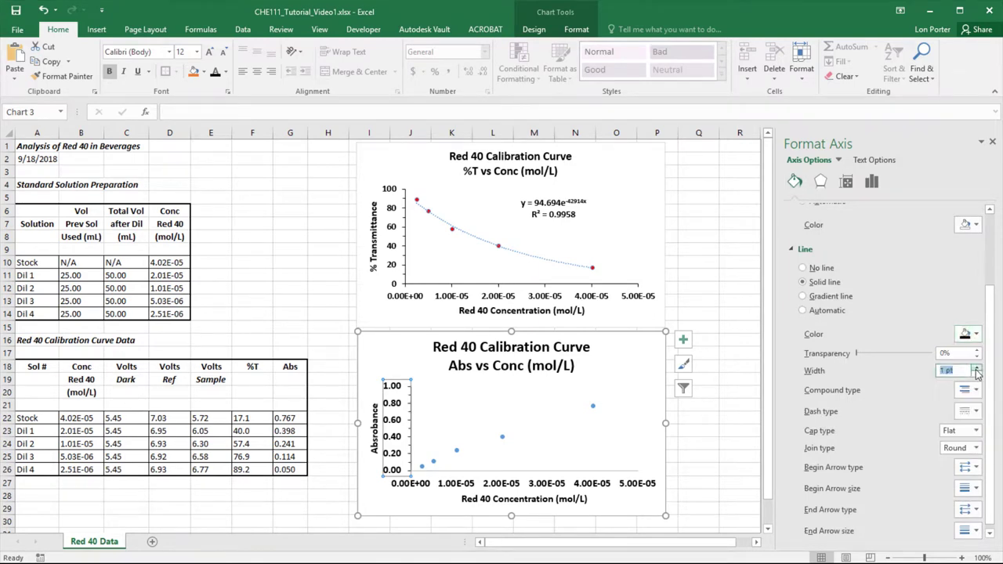
pyautogui.click(715, 410)
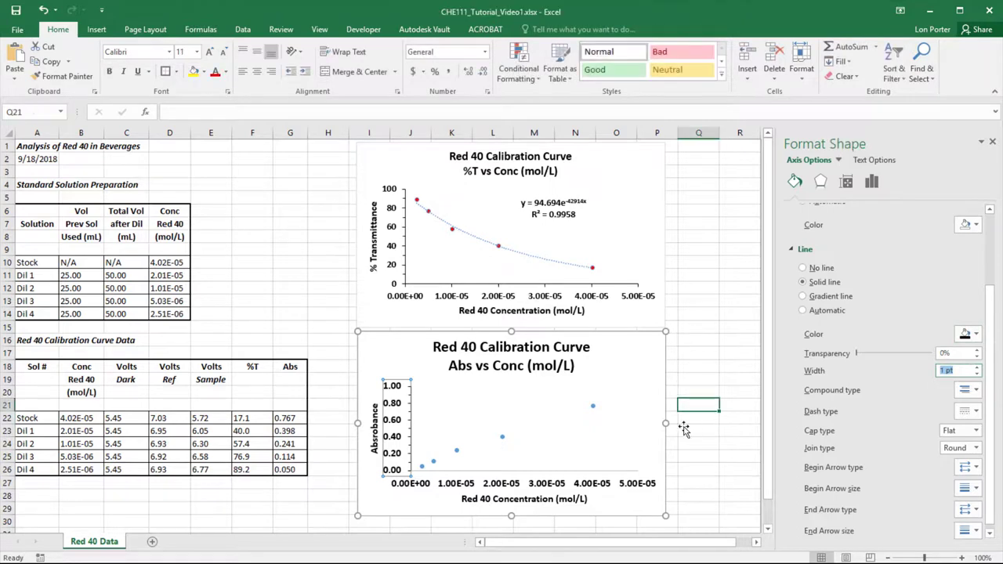
# - Set the major tick marks of the absorbance chart's horizontal axis to Outside
pyautogui.click(523, 483)
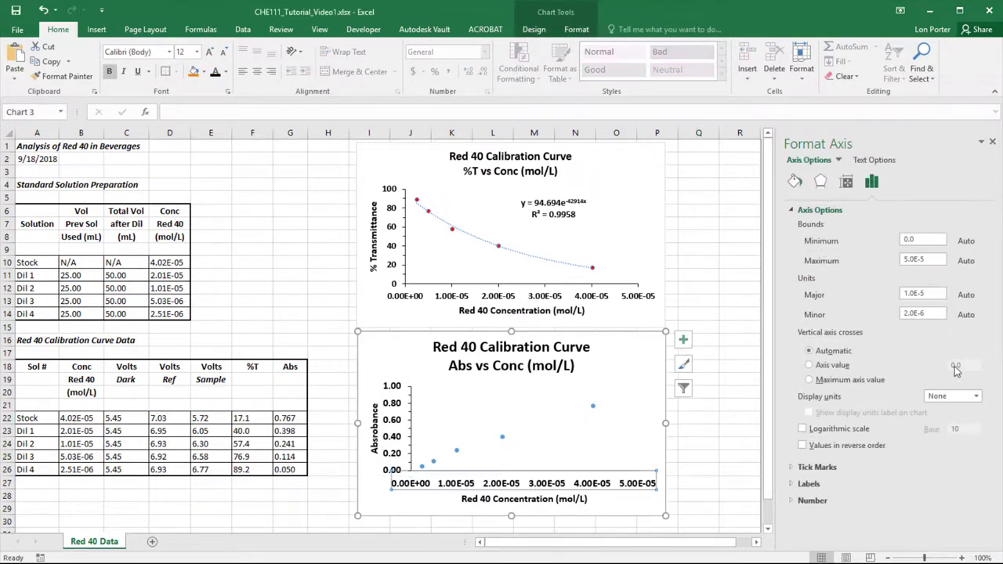
pyautogui.click(826, 468)
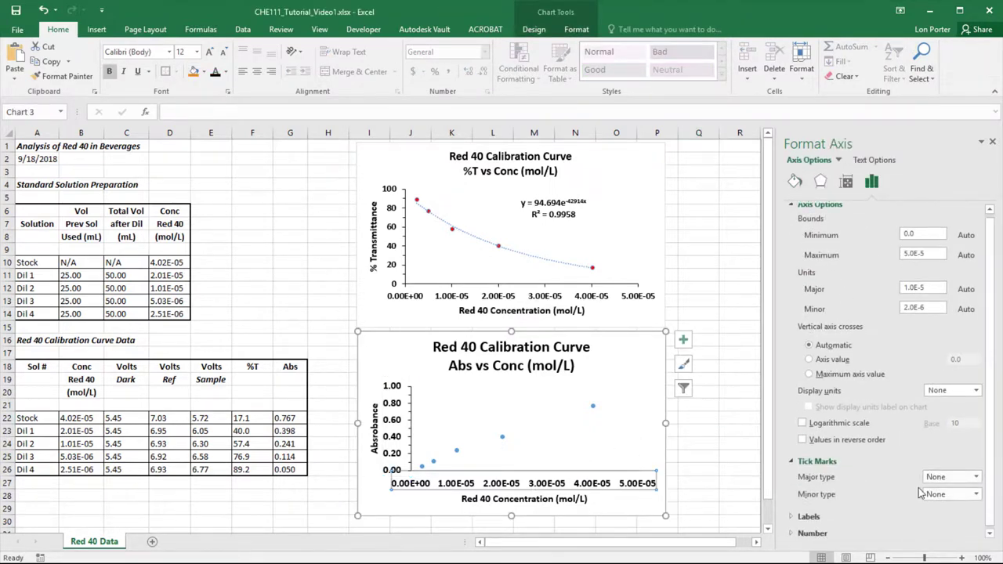
pyautogui.click(946, 477)
pyautogui.click(946, 517)
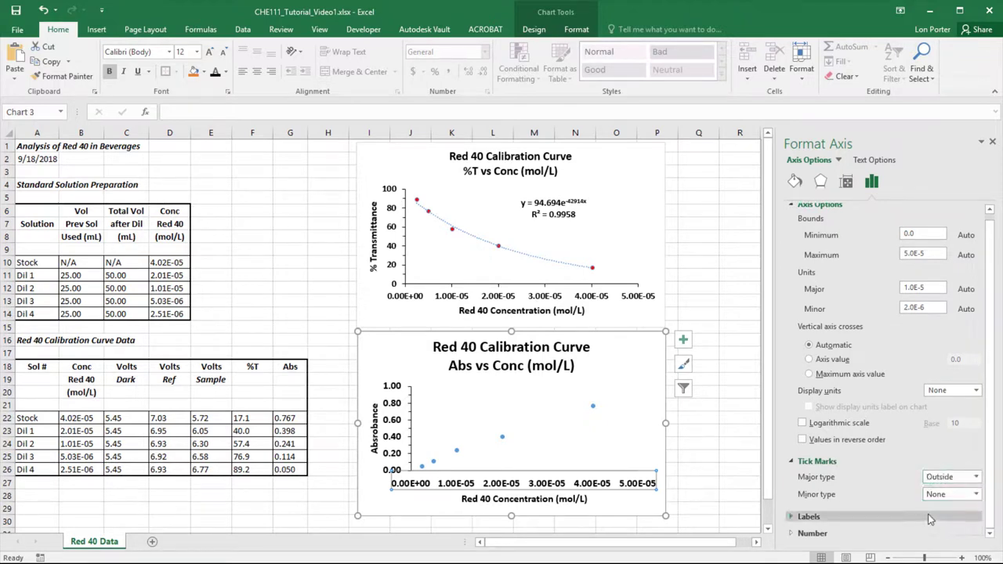
# - Make the absorbance chart's horizontal axis line black and slightly thicker
pyautogui.click(796, 182)
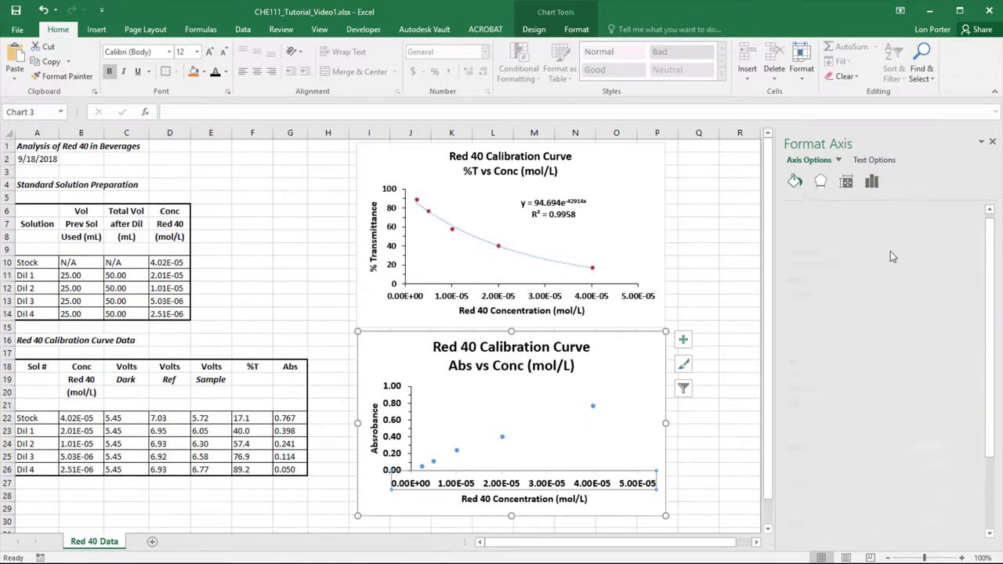
pyautogui.click(966, 427)
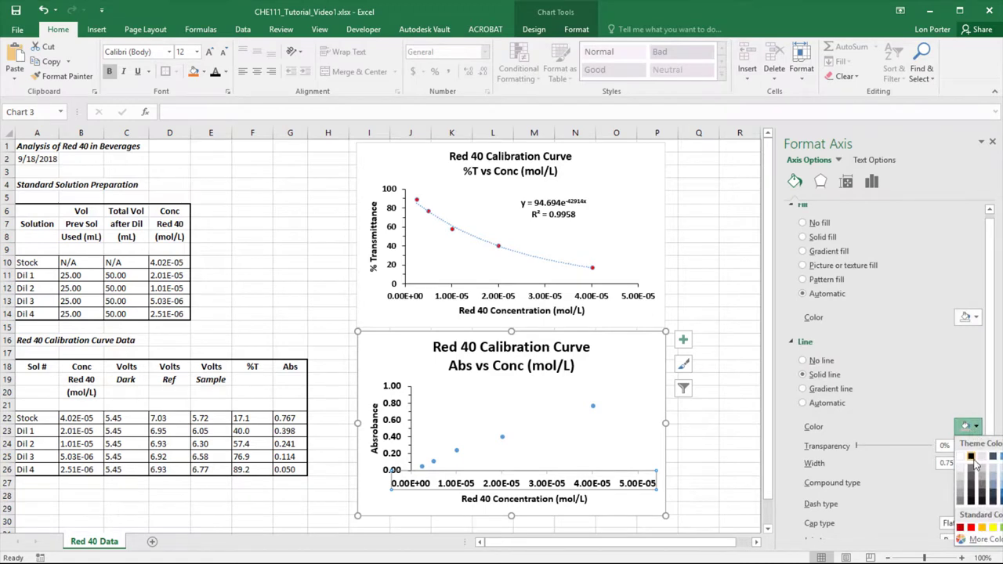
pyautogui.click(971, 457)
pyautogui.click(977, 459)
pyautogui.click(715, 425)
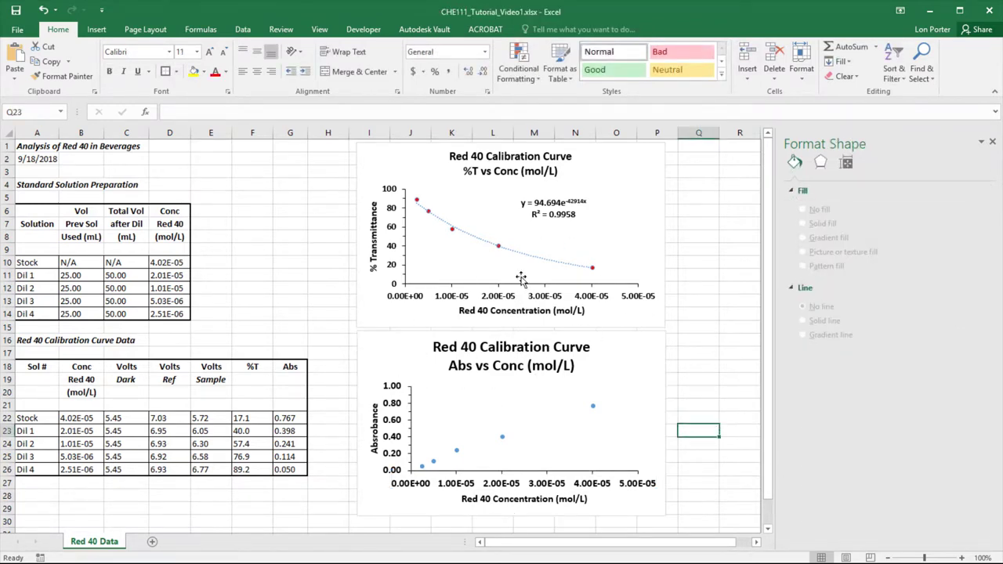
# - Reduce the absorbance chart's title to 14 pt to match the %T chart's title
pyautogui.click(507, 155)
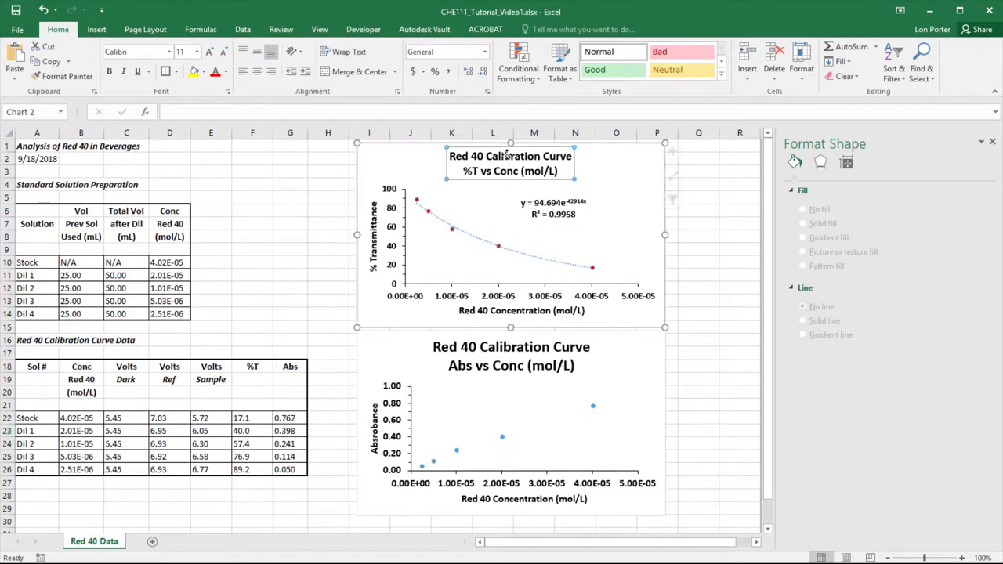
pyautogui.click(487, 354)
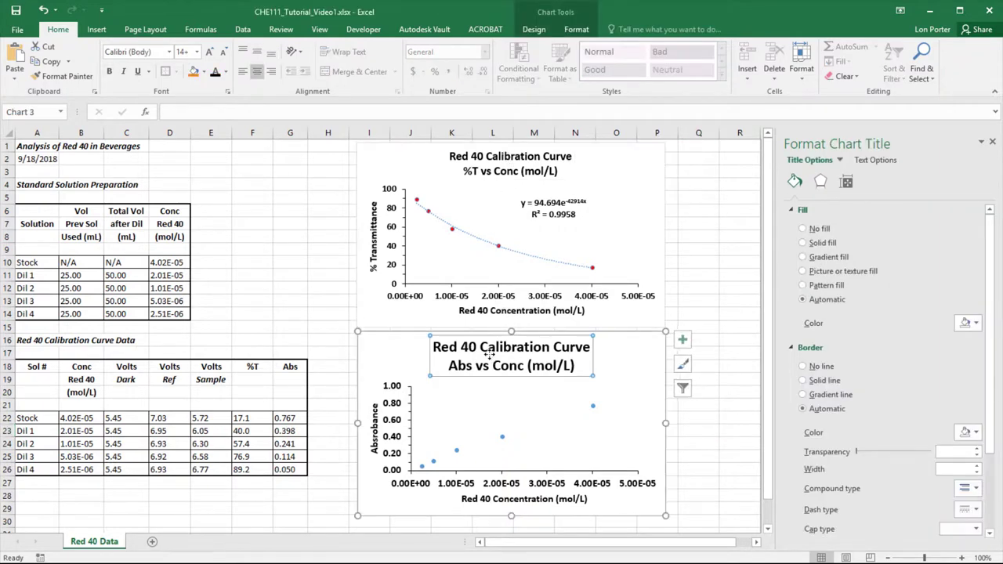
pyautogui.click(223, 52)
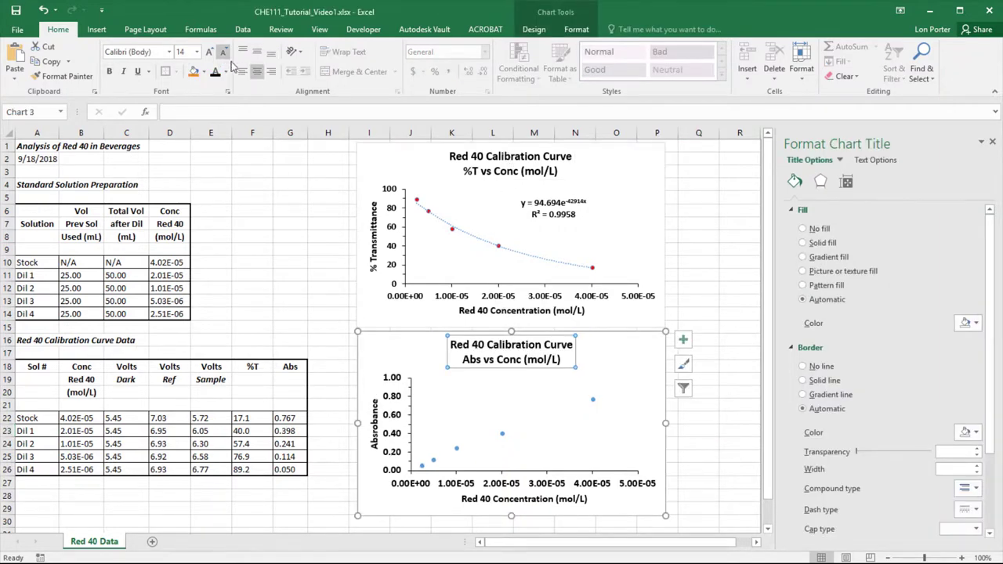
pyautogui.click(715, 260)
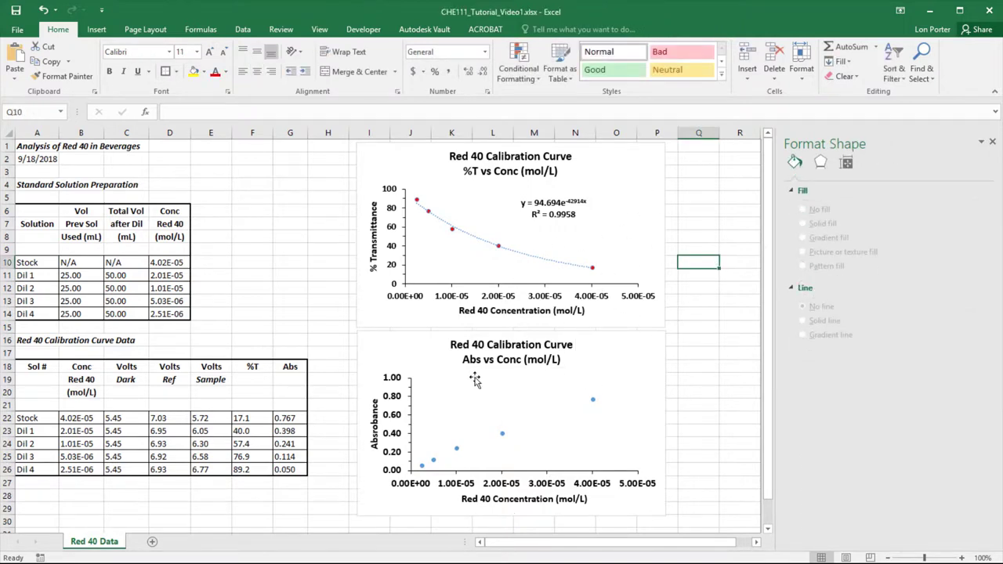
# - Correct the spelling of the absorbance chart's vertical axis title to "Absorbance"
pyautogui.click(375, 423)
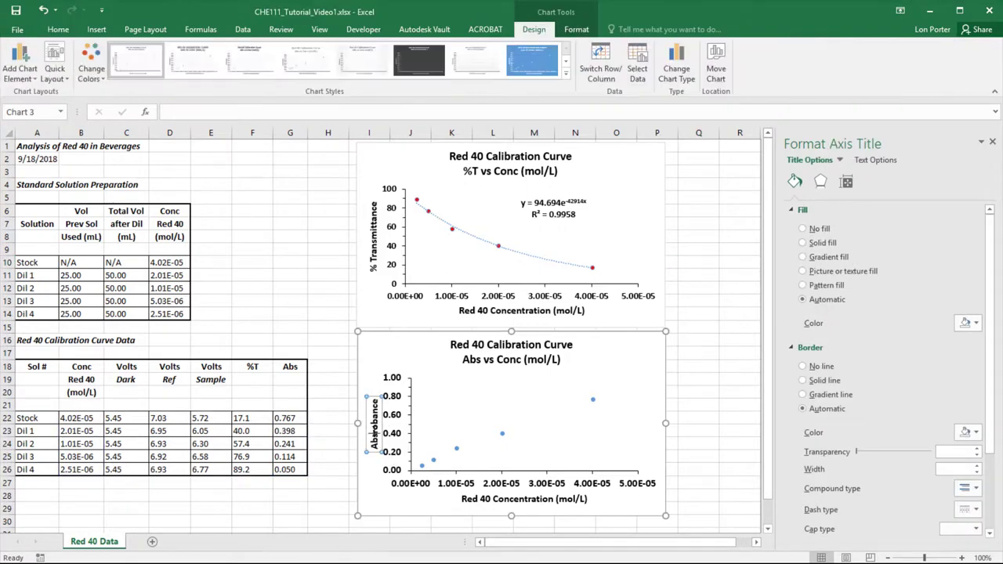
pyautogui.press('Delete')
pyautogui.press('Delete')
pyautogui.press('Delete')
pyautogui.press('Delete')
pyautogui.press('Delete')
pyautogui.press('Delete')
pyautogui.press('Delete')
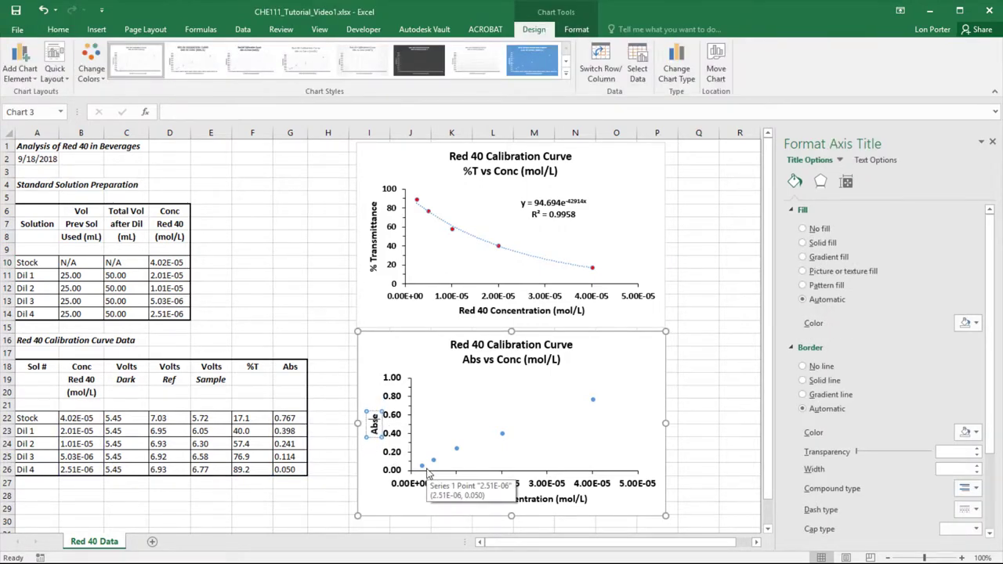
pyautogui.write('orbance')
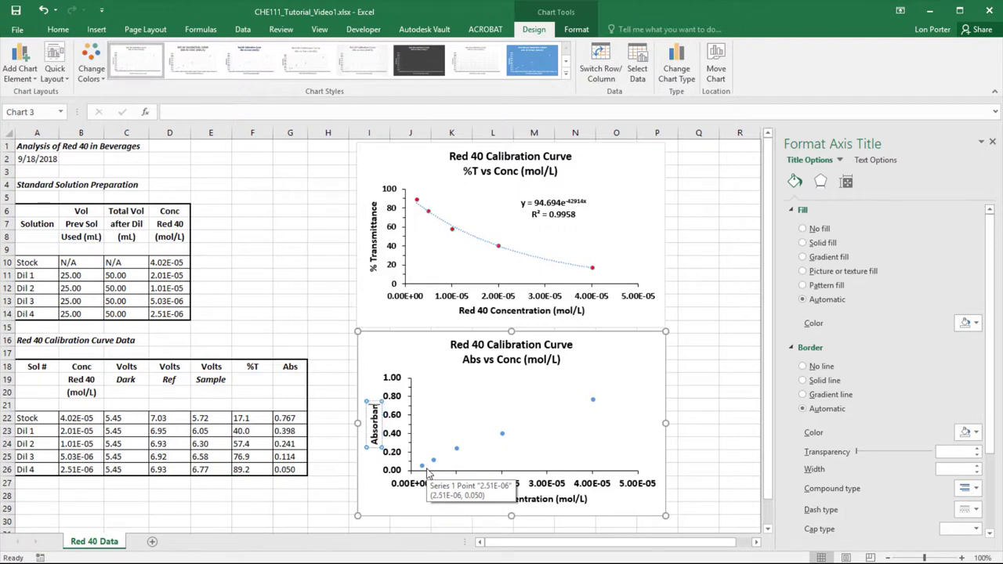
pyautogui.click(301, 305)
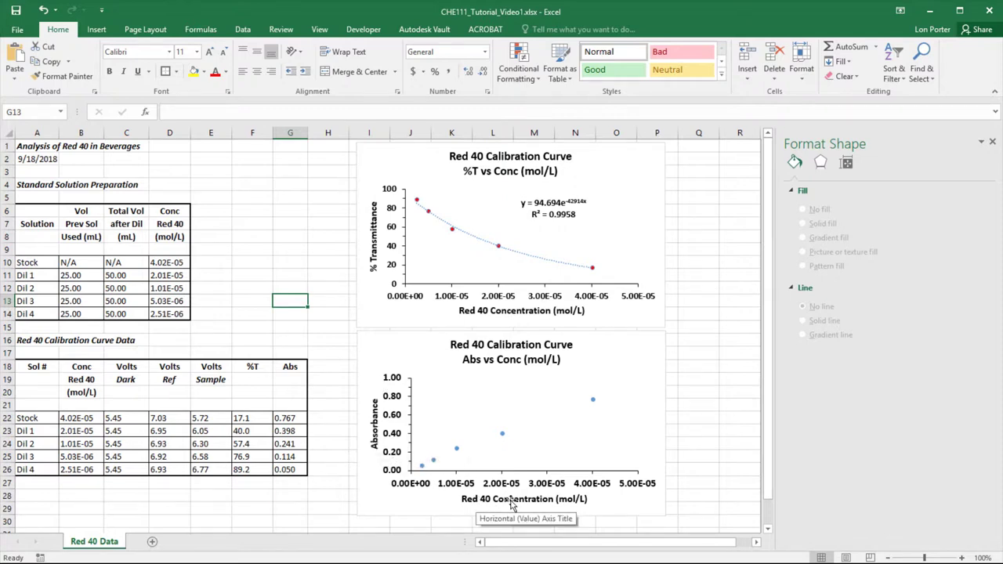
# - Add a linear trendline to the absorbance chart's data series and display its equation and R-squared value
pyautogui.rightClick(592, 399)
pyautogui.click(637, 504)
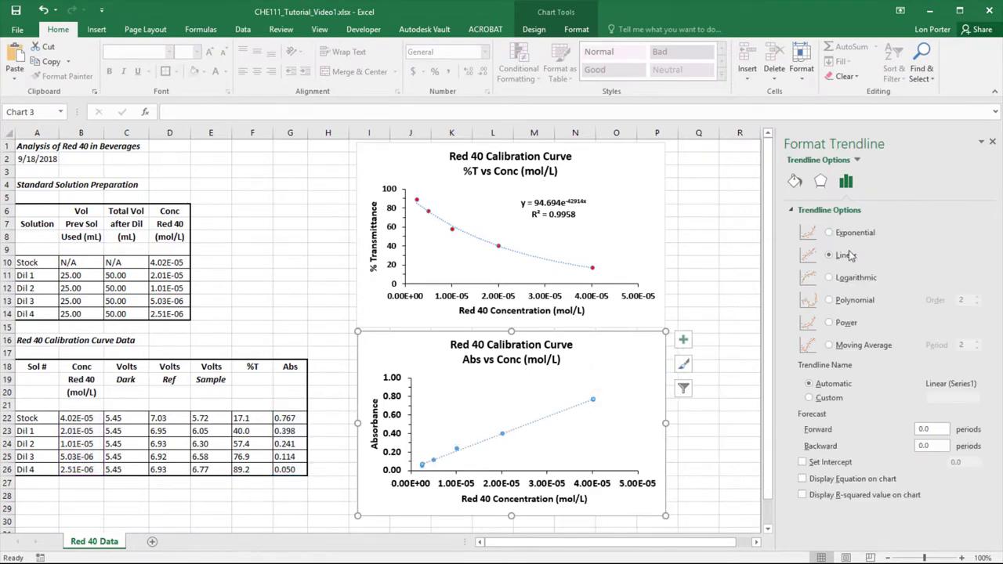
pyautogui.click(817, 479)
pyautogui.click(817, 496)
# - Move the absorbance chart's trendline label above the line and make its text 10.5 pt and bold
pyautogui.click(537, 384)
pyautogui.moveTo(537, 384); pyautogui.dragTo(515, 378)
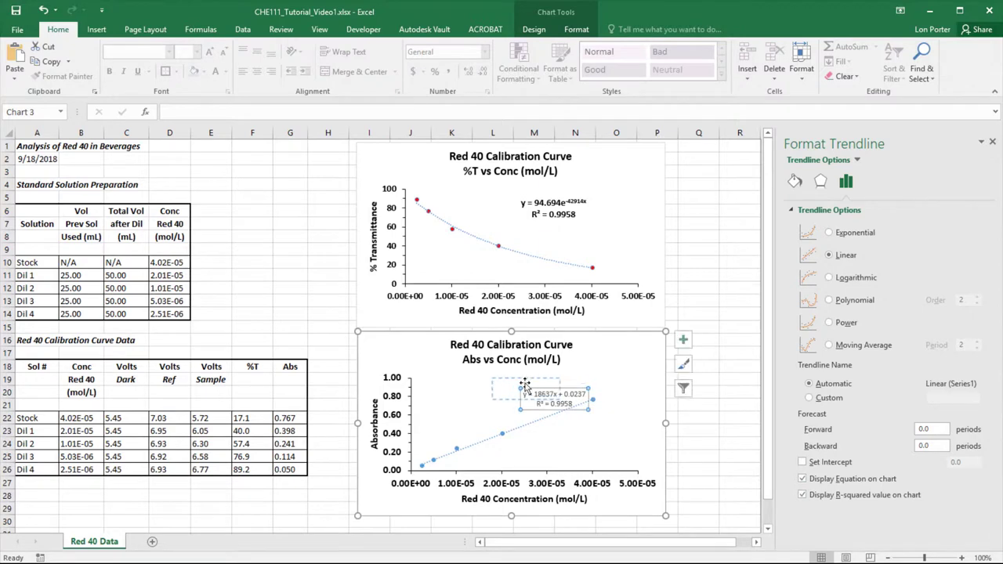
pyautogui.click(209, 51)
pyautogui.click(208, 51)
pyautogui.click(208, 51)
pyautogui.click(111, 73)
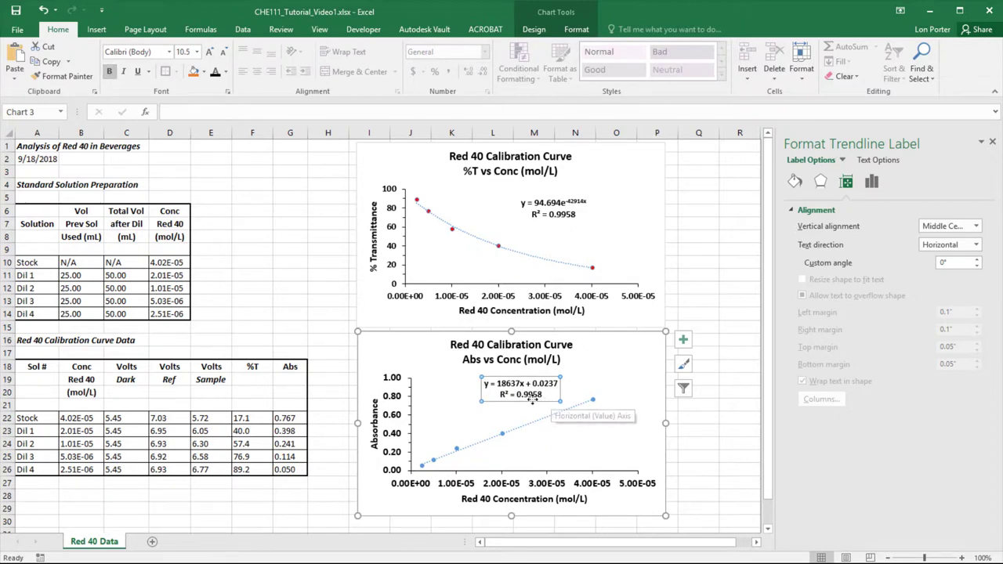
pyautogui.click(718, 286)
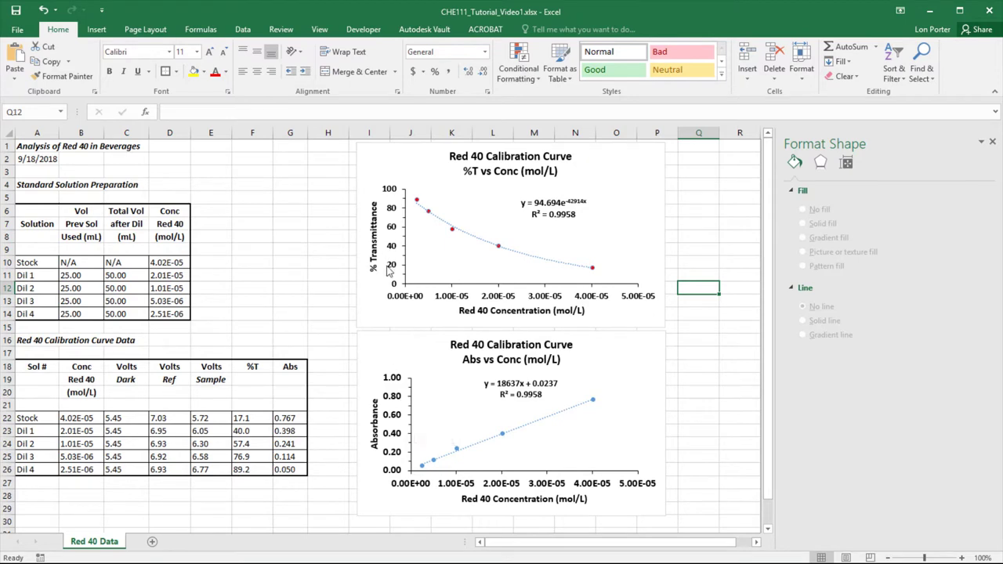
# - Reduce the font size of the absorbance chart's vertical and horizontal axis labels to match the %T chart
pyautogui.click(396, 381)
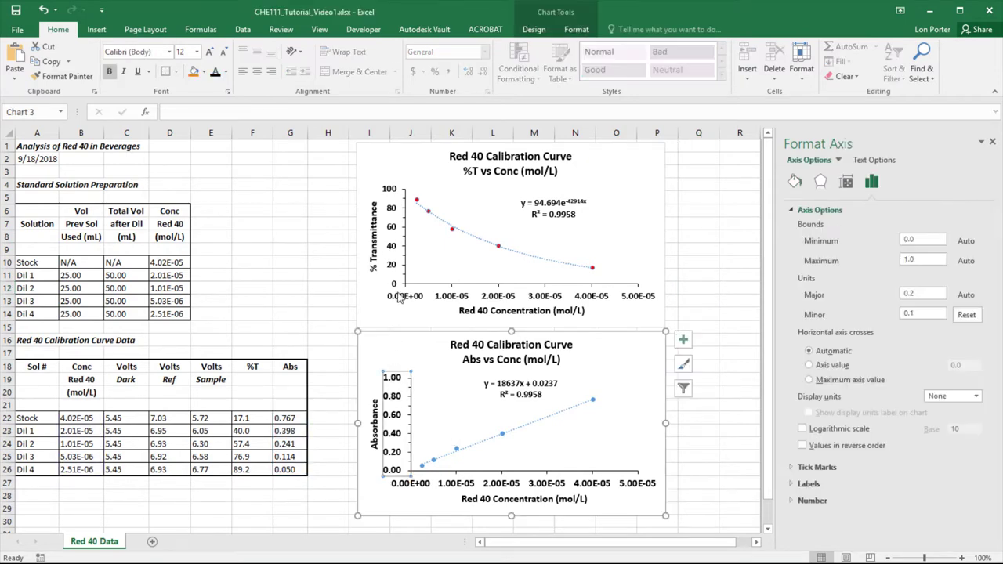
pyautogui.click(394, 249)
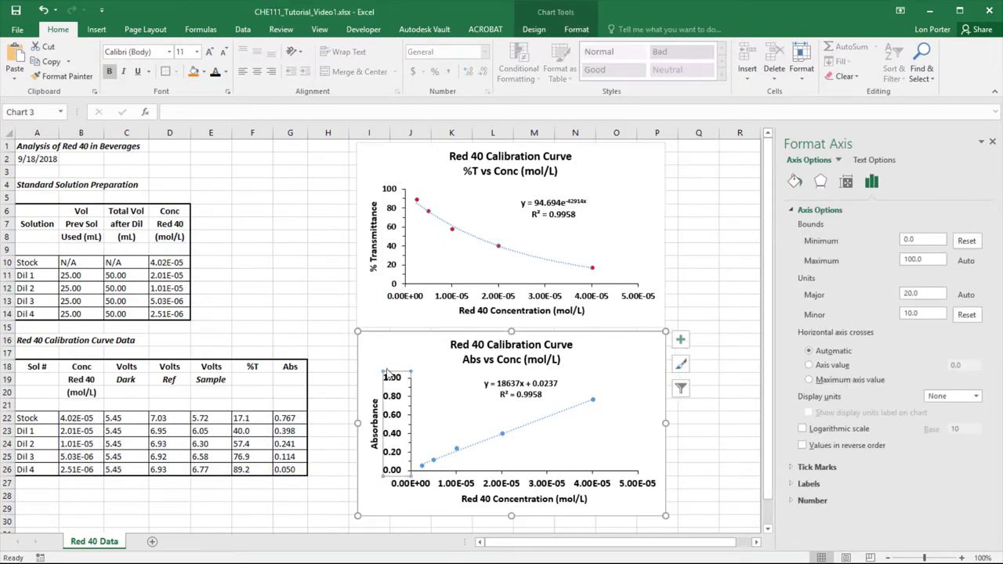
pyautogui.click(209, 52)
pyautogui.click(223, 52)
pyautogui.click(450, 486)
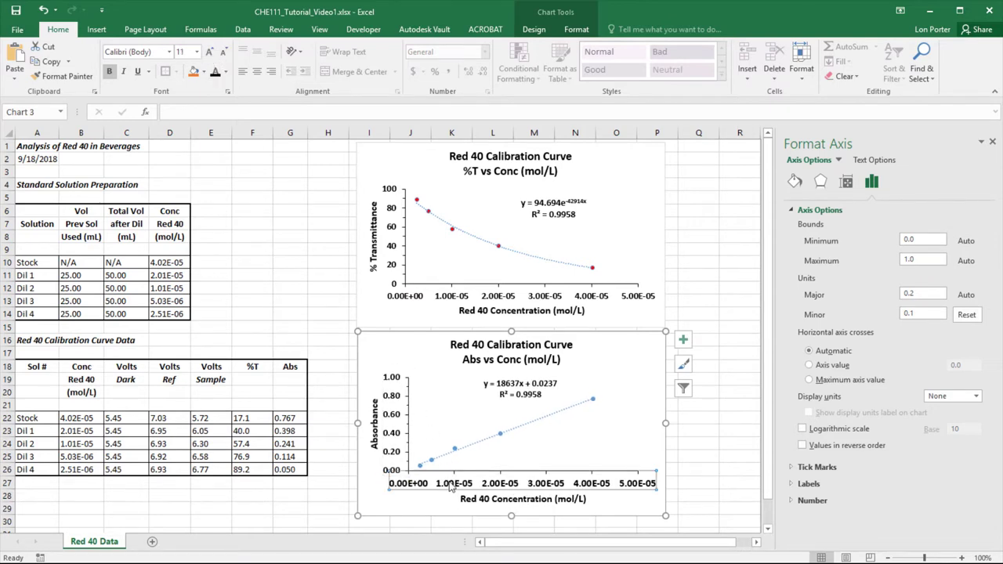
pyautogui.click(222, 51)
pyautogui.click(729, 251)
# - Return the cell selection to the worksheet title in A1
pyautogui.click(232, 247)
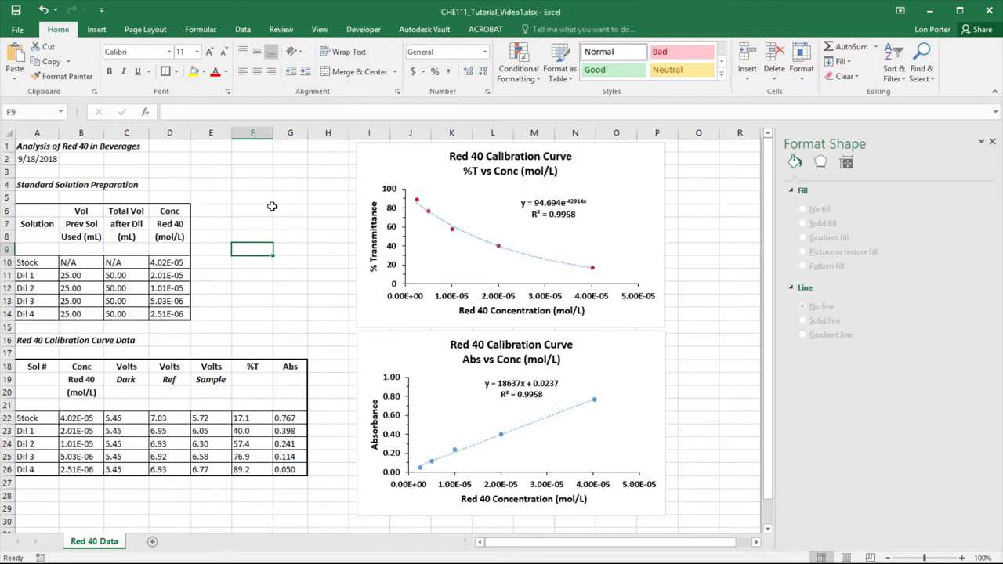
pyautogui.click(35, 145)
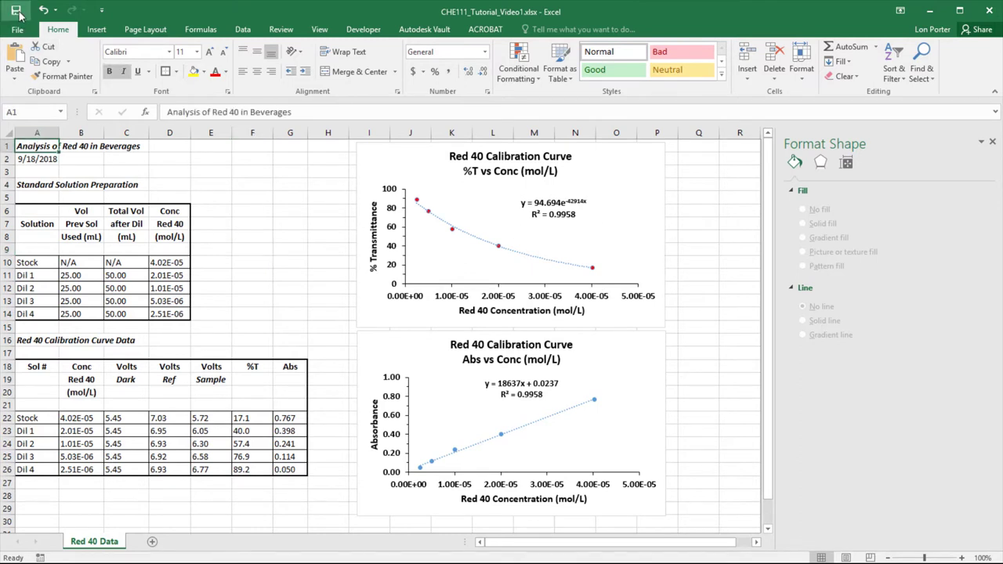